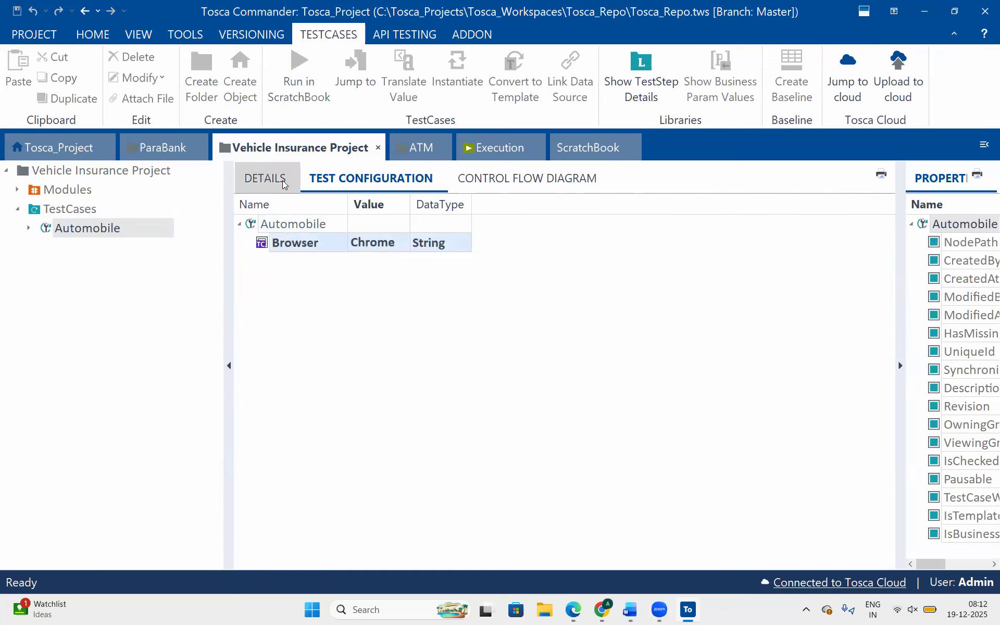
Show the Automobile test case's details and run the test case in ScratchBook.
click(265, 180)
click(293, 222)
right_click(293, 222)
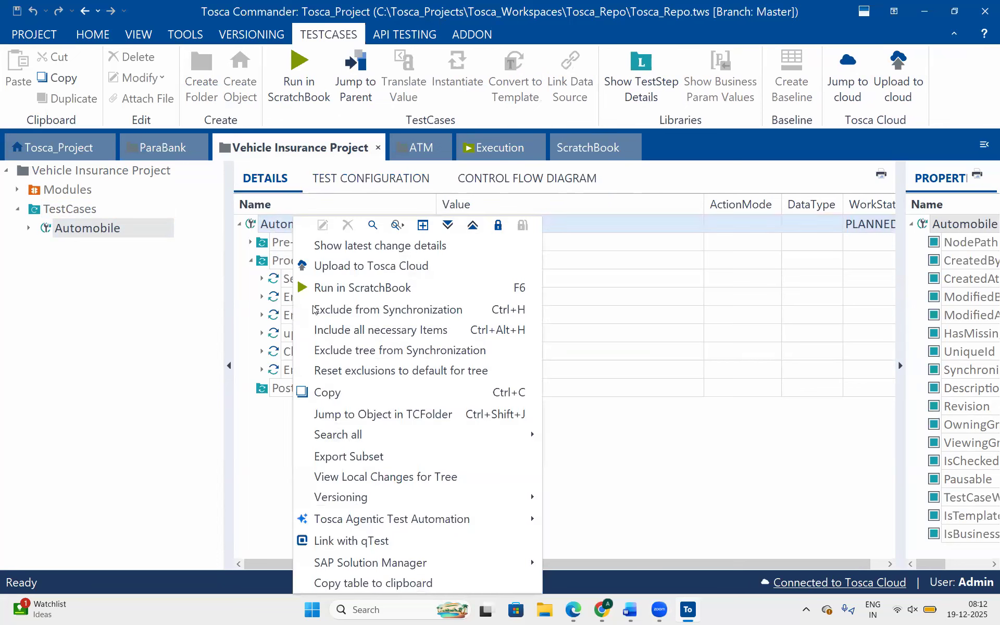
click(359, 287)
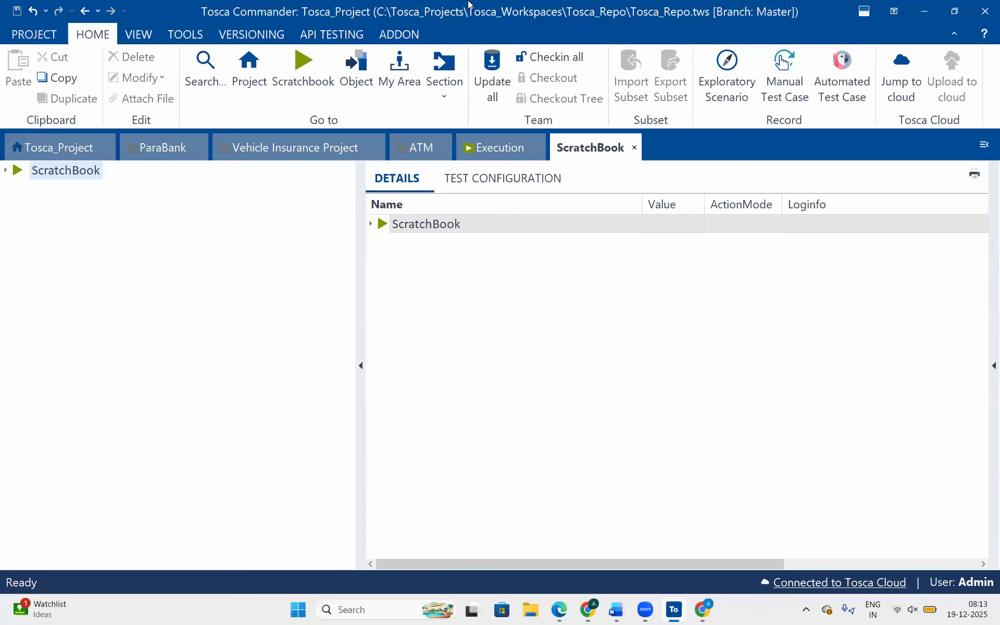
Rerun the Automobile test case from Vehicle Insurance Project in ScratchBook and expand the Process results to inspect Select Vehicle Insurance.
click(319, 148)
right_click(258, 224)
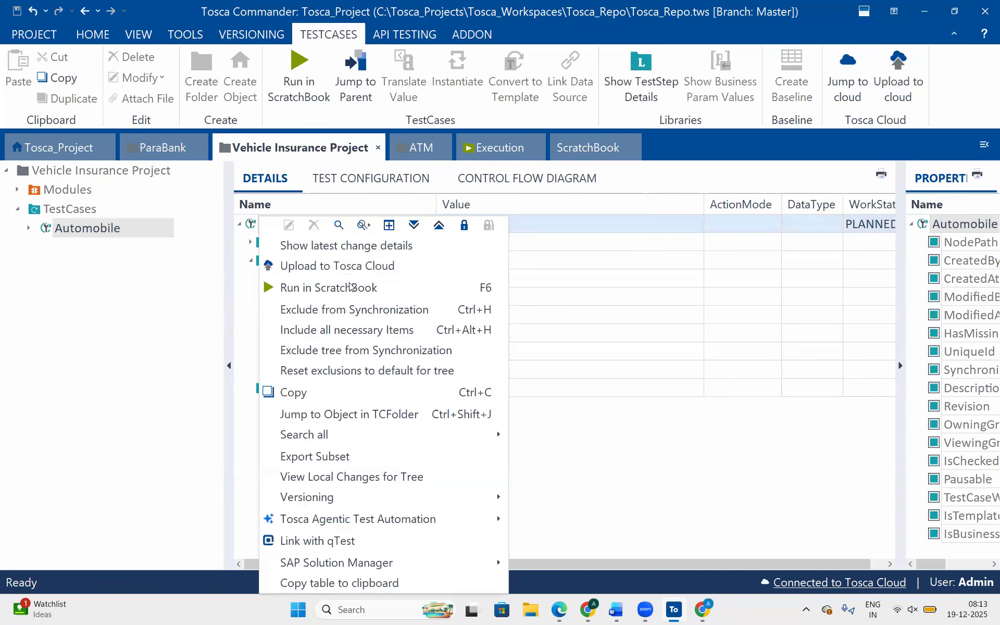
click(349, 288)
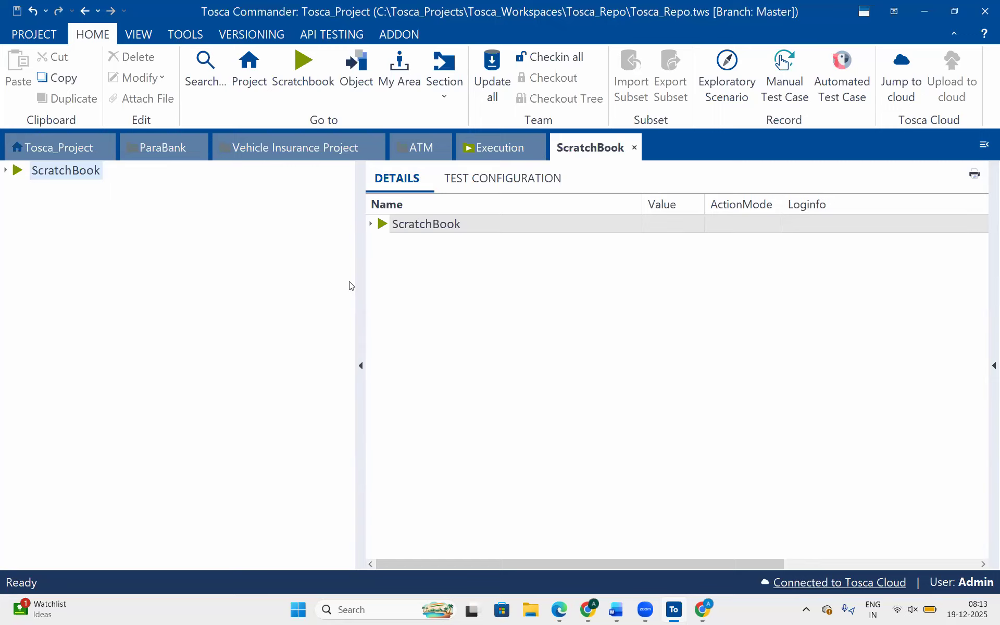
click(370, 225)
click(383, 261)
click(449, 299)
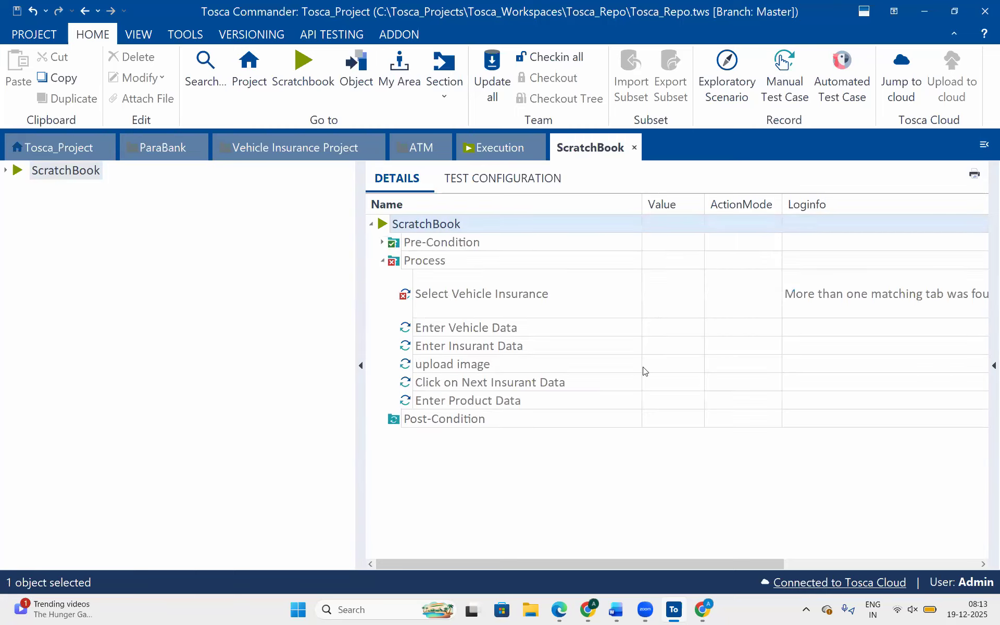
Switch to Chrome, close the duplicate Tricentis Vehicle Insurance tab, and return to Tosca Commander.
click(702, 610)
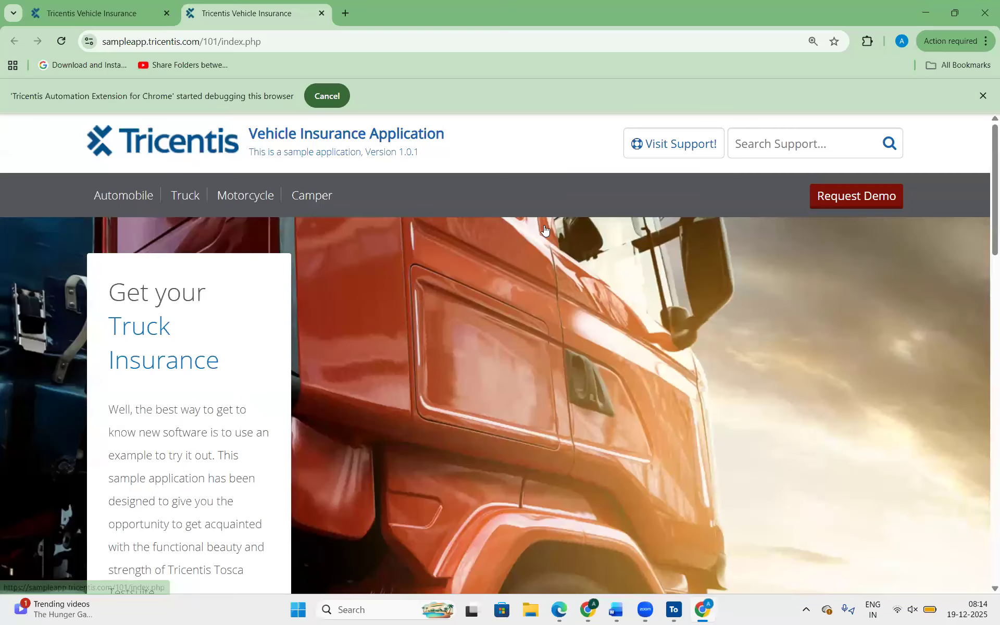
key(ctrl+w)
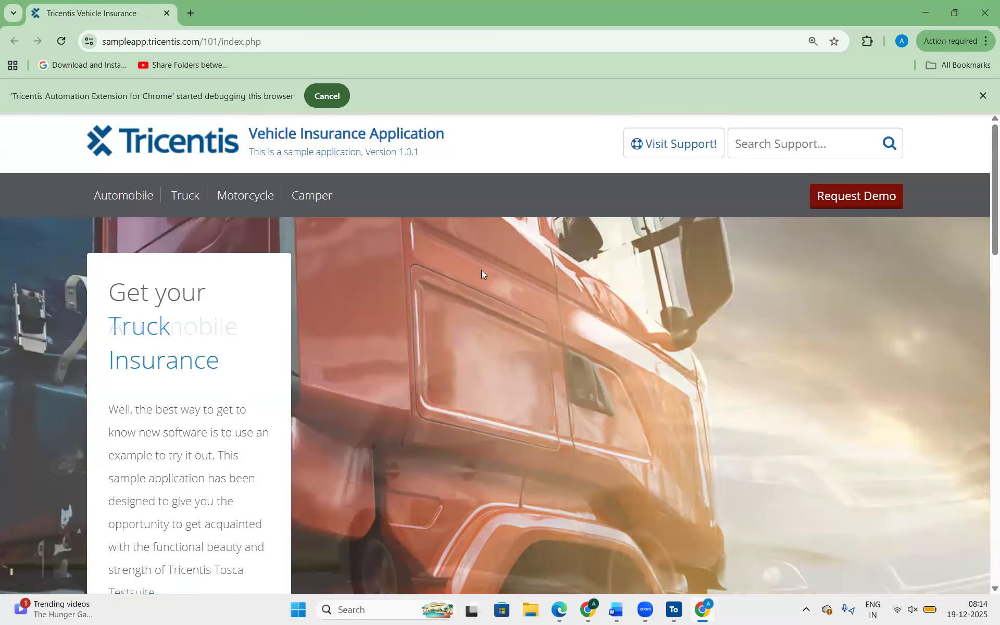
key(alt+Tab)
Try to run the Process folder on its own in ScratchBook, repeating the run once.
click(414, 262)
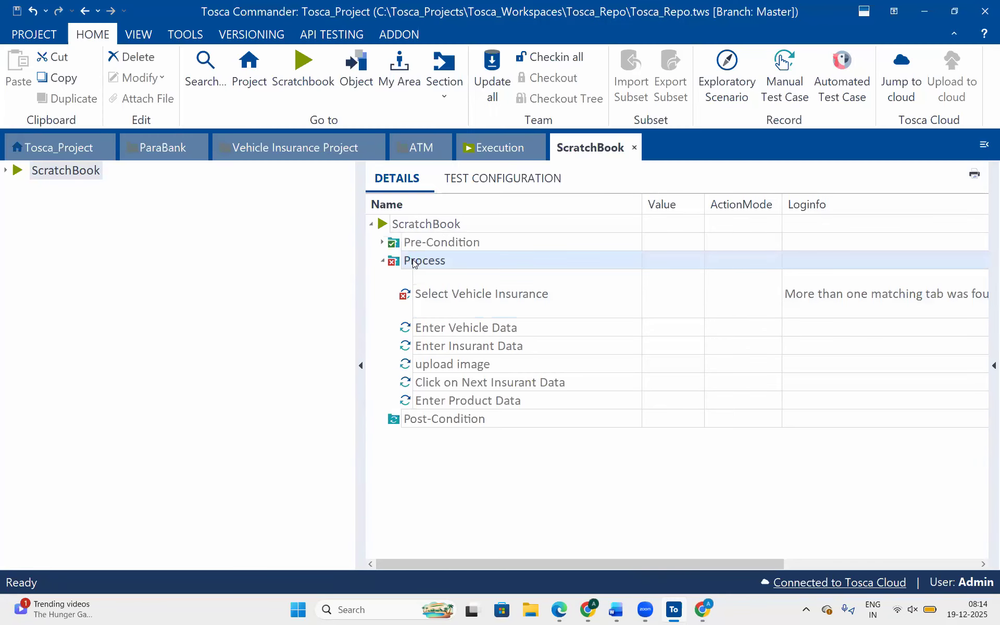
right_click(415, 262)
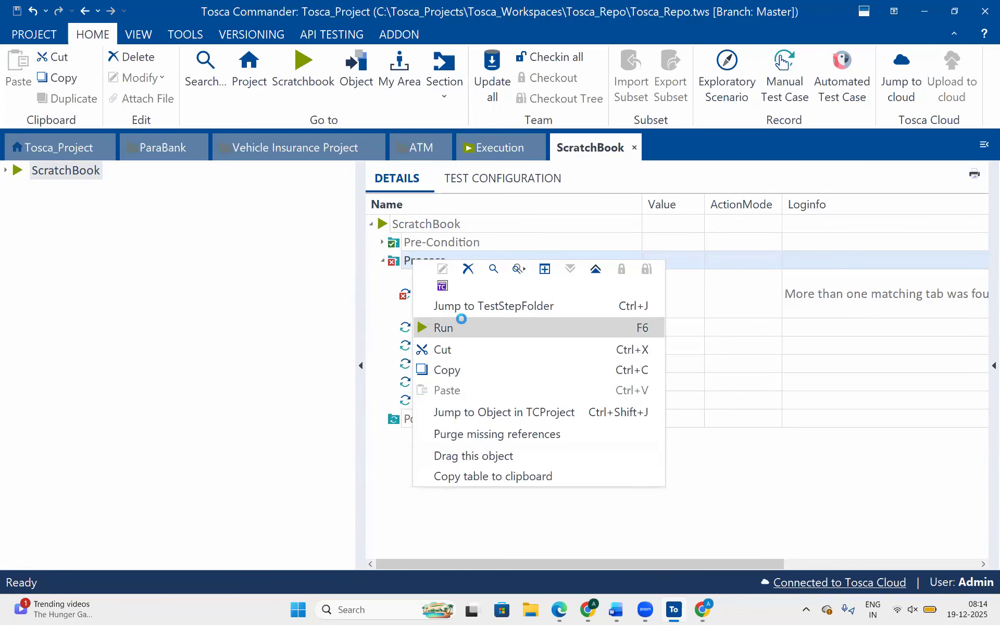
click(462, 326)
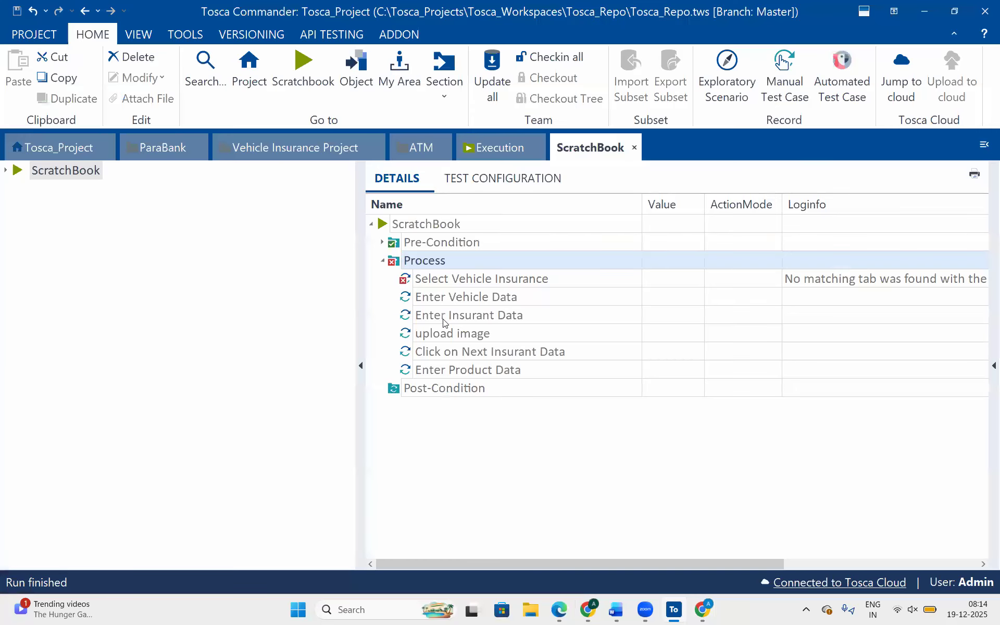
right_click(400, 259)
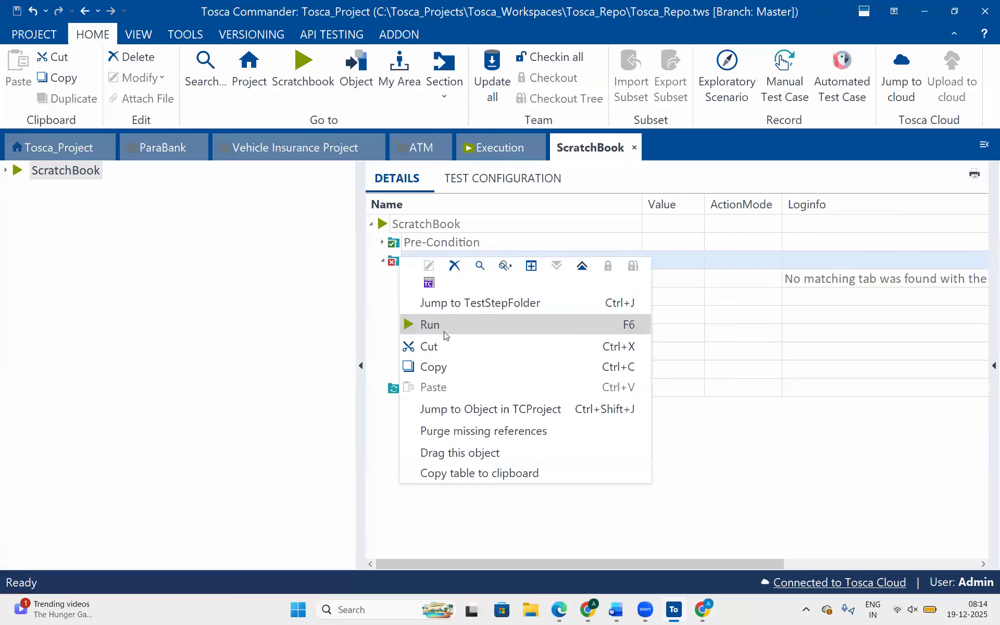
click(443, 327)
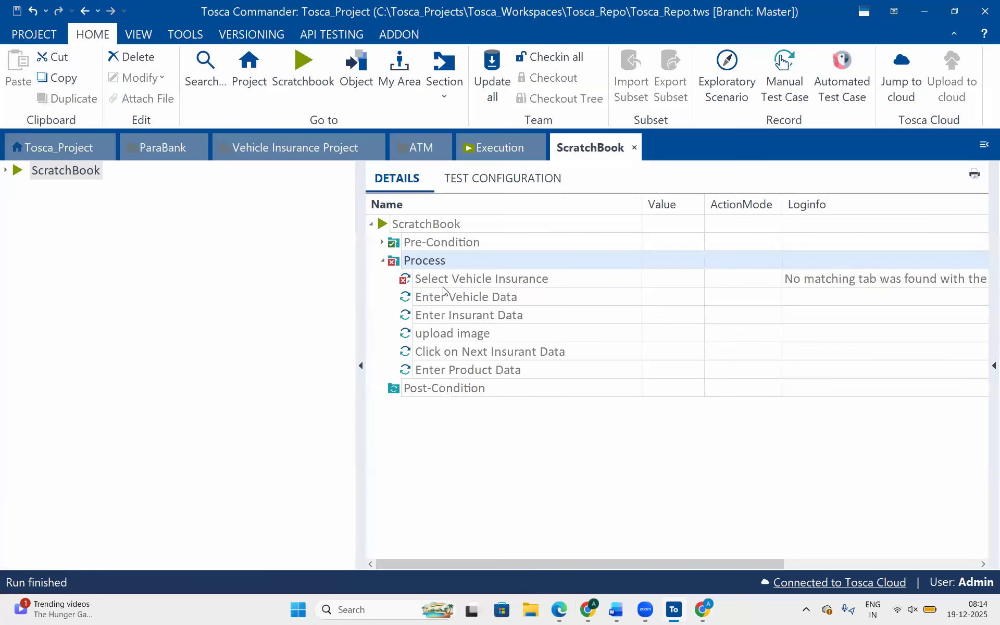
Run all test steps of the Process folder in ScratchBook again.
click(400, 263)
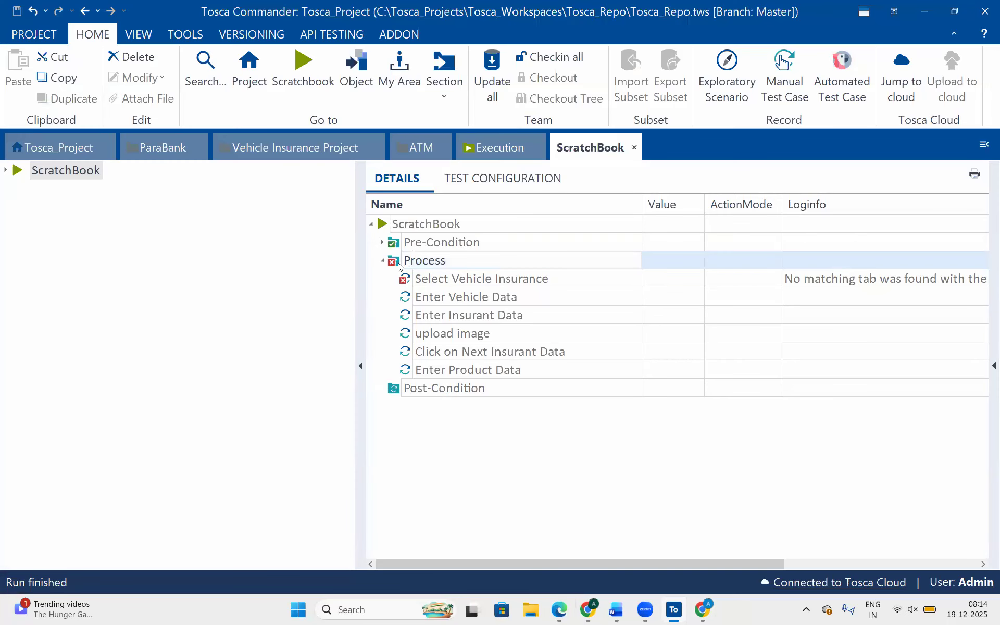
right_click(400, 265)
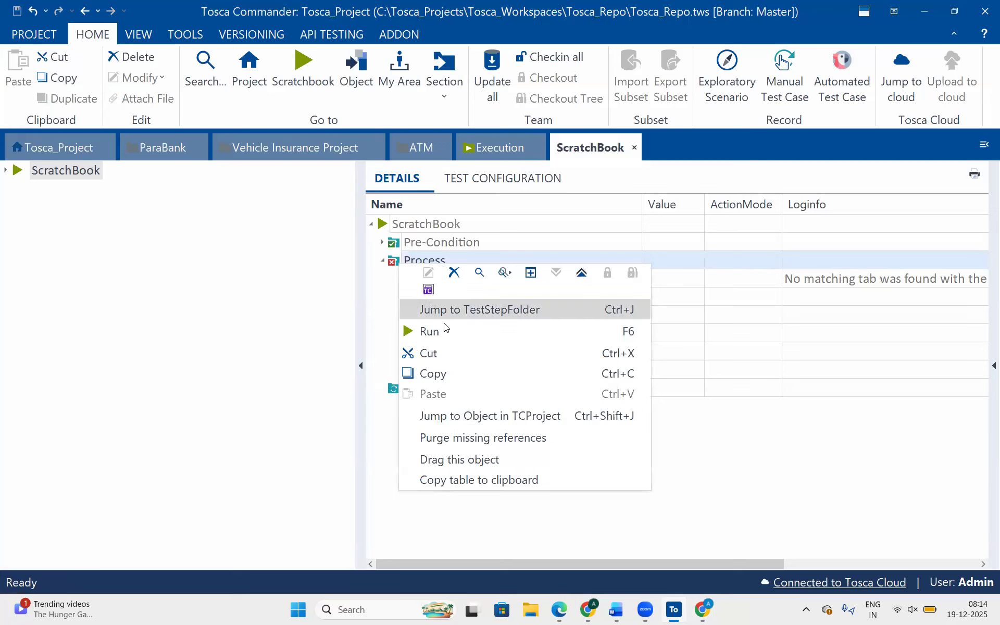
click(445, 328)
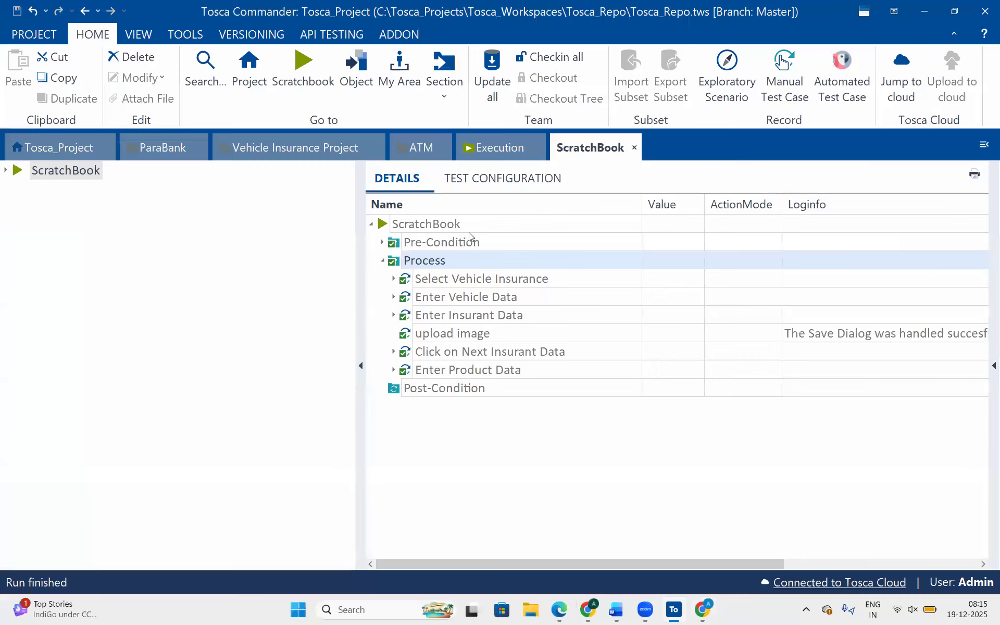
Expand the Modules folder of Vehicle Insurance Project and check it out.
click(261, 151)
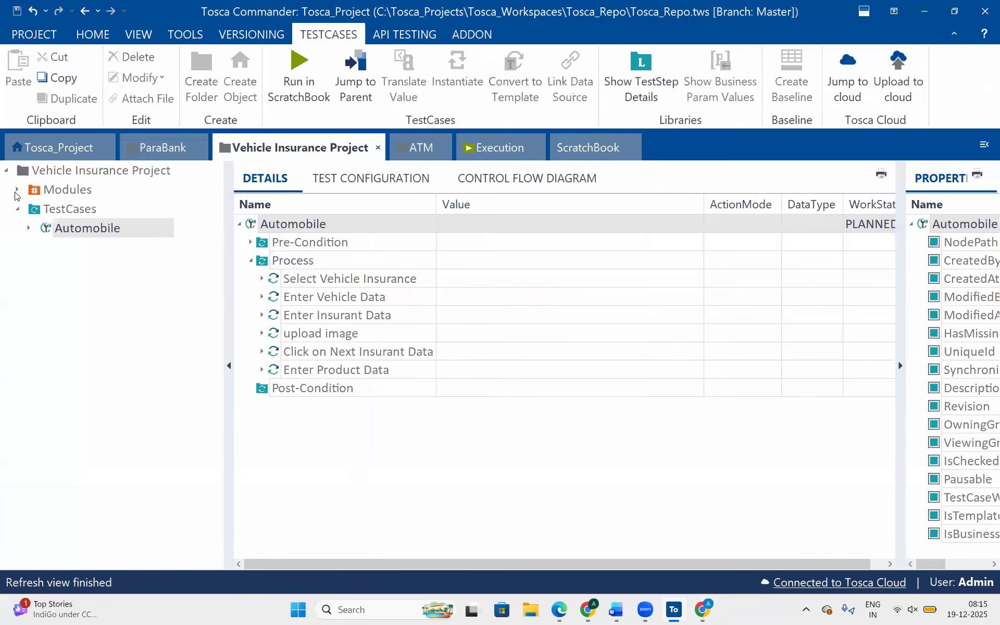
double_click(54, 192)
right_click(54, 191)
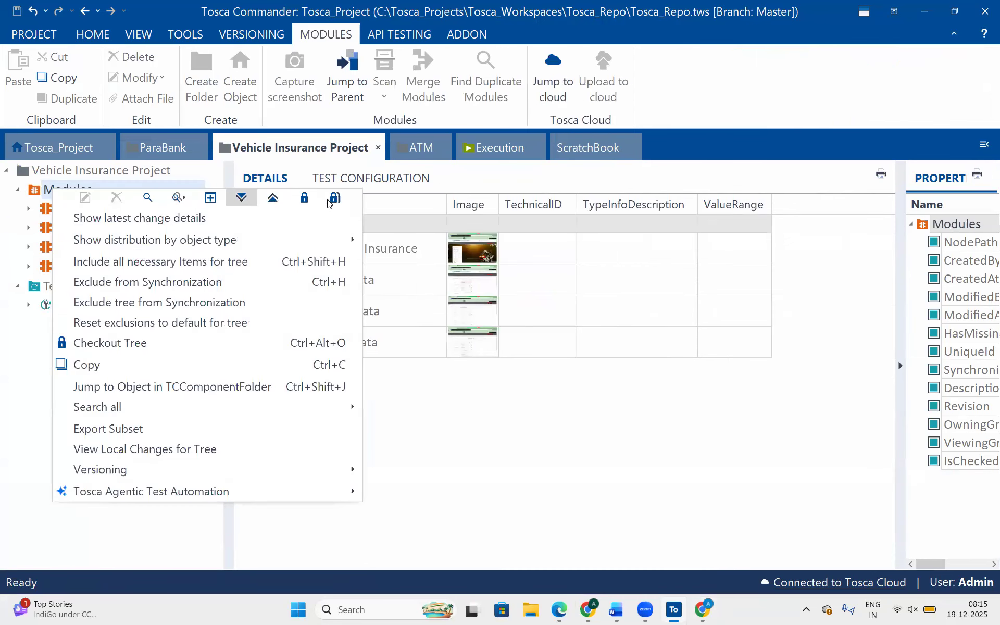
click(306, 197)
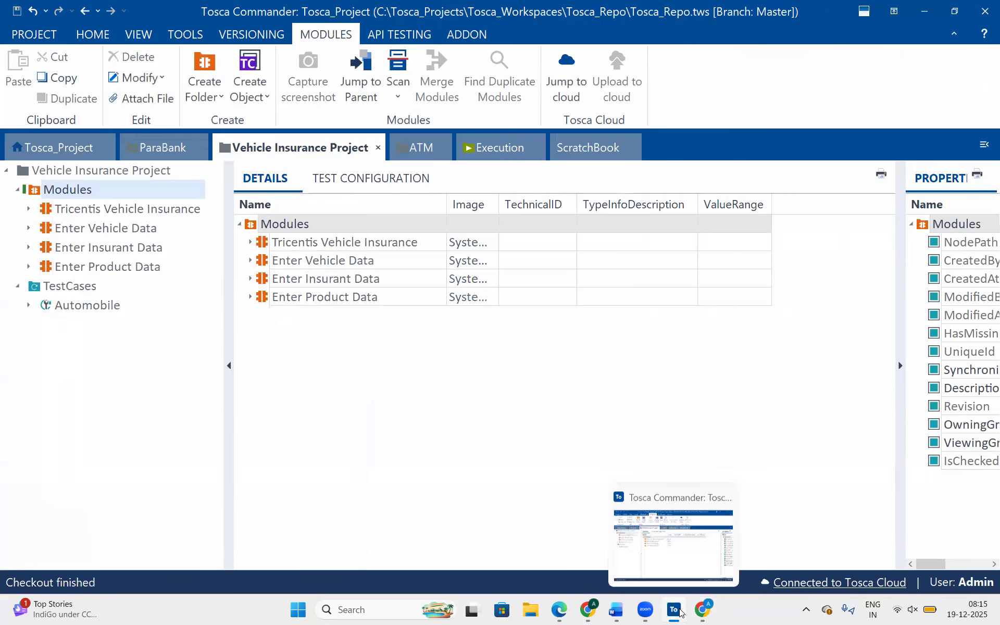
Switch to the Chrome page Select Price Option, choose the Gold option, and review the quote controls below the price table.
click(703, 609)
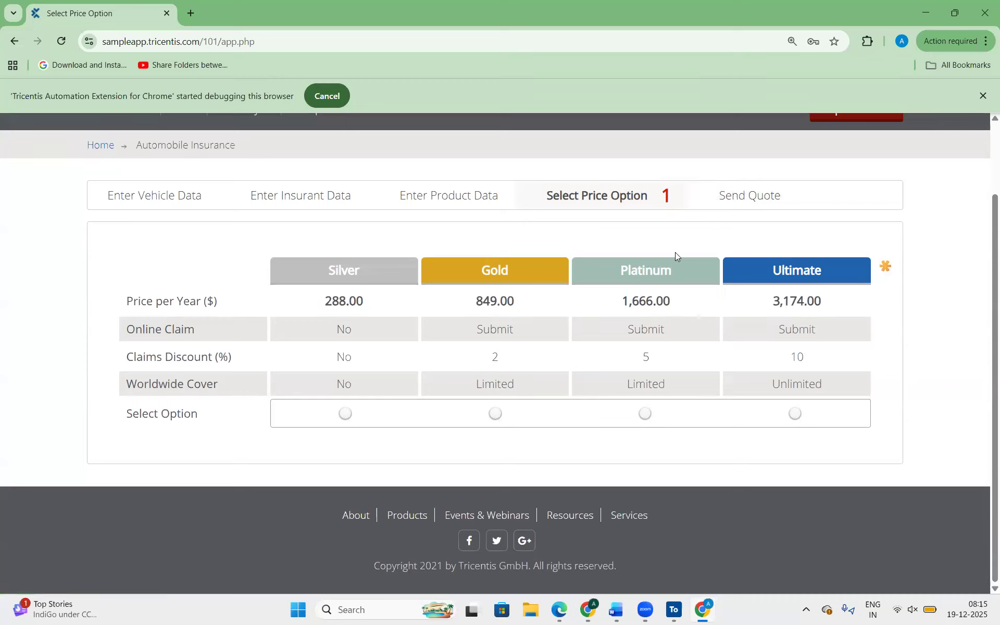
click(496, 413)
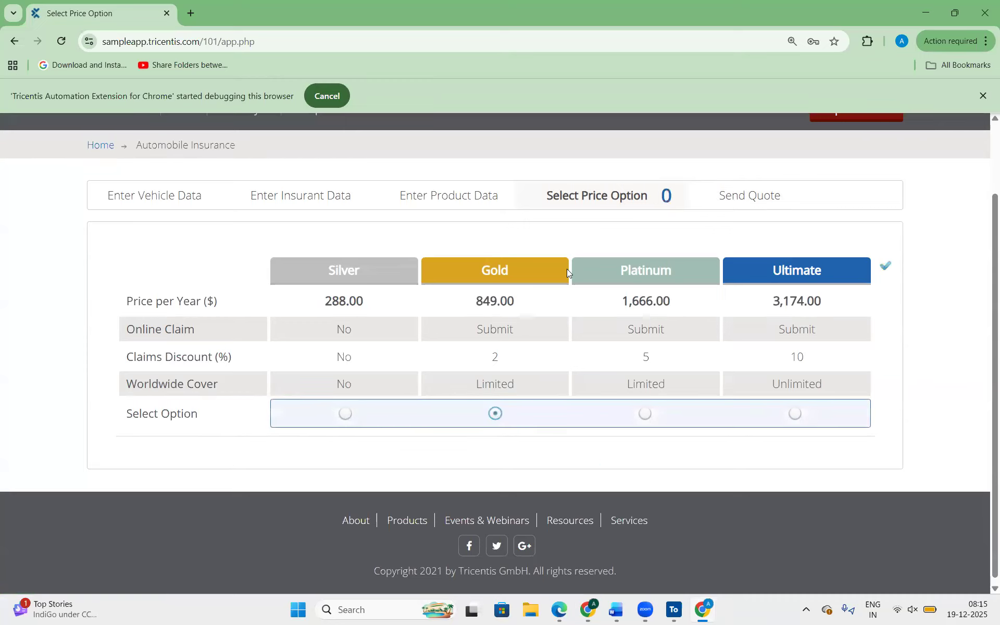
scroll(516, 332, down, 2)
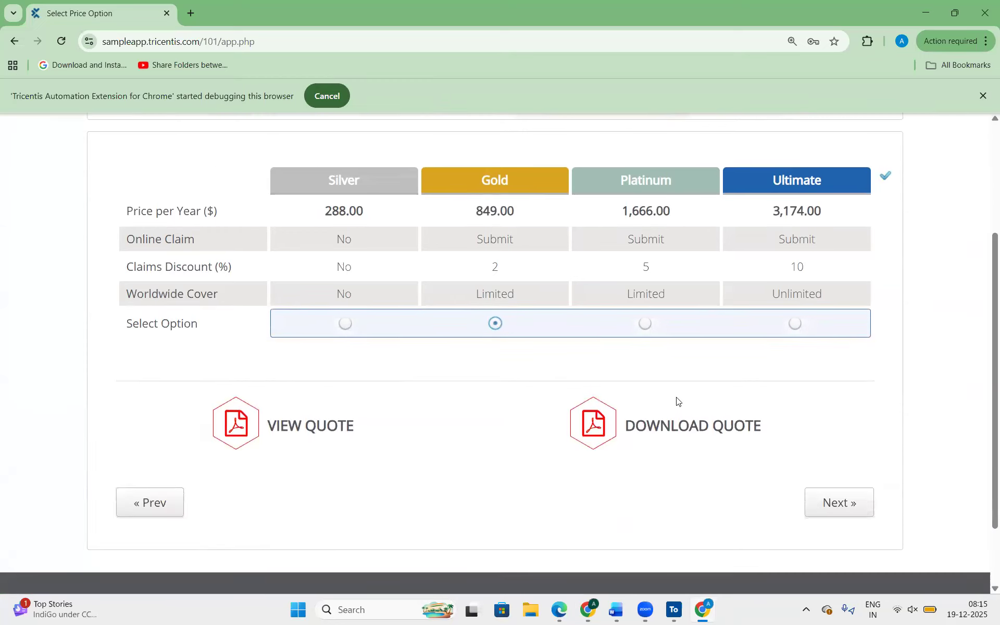
scroll(457, 338, down, 1)
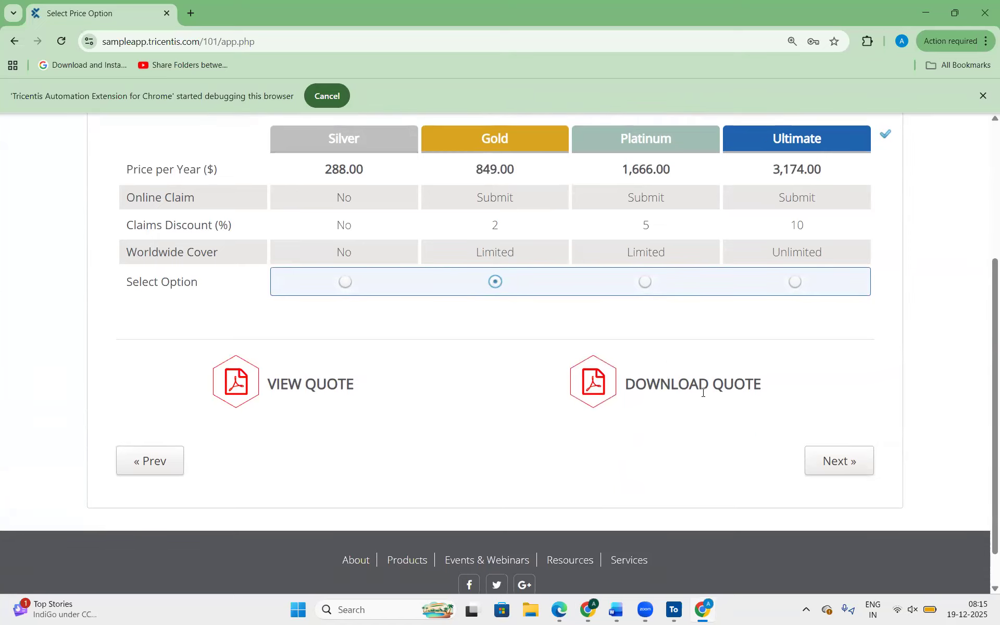
scroll(570, 467, up, 2)
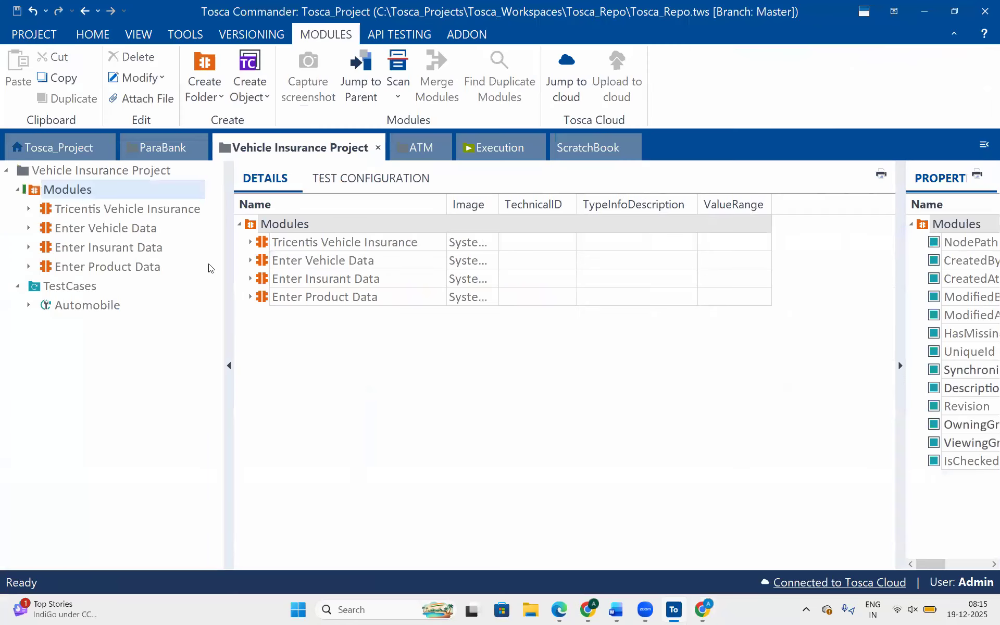
Start an application scan from the Modules folder on the Select Price Option browser window, dismissing the access message and retrying the scan.
right_click(60, 191)
mouse_move(224, 228)
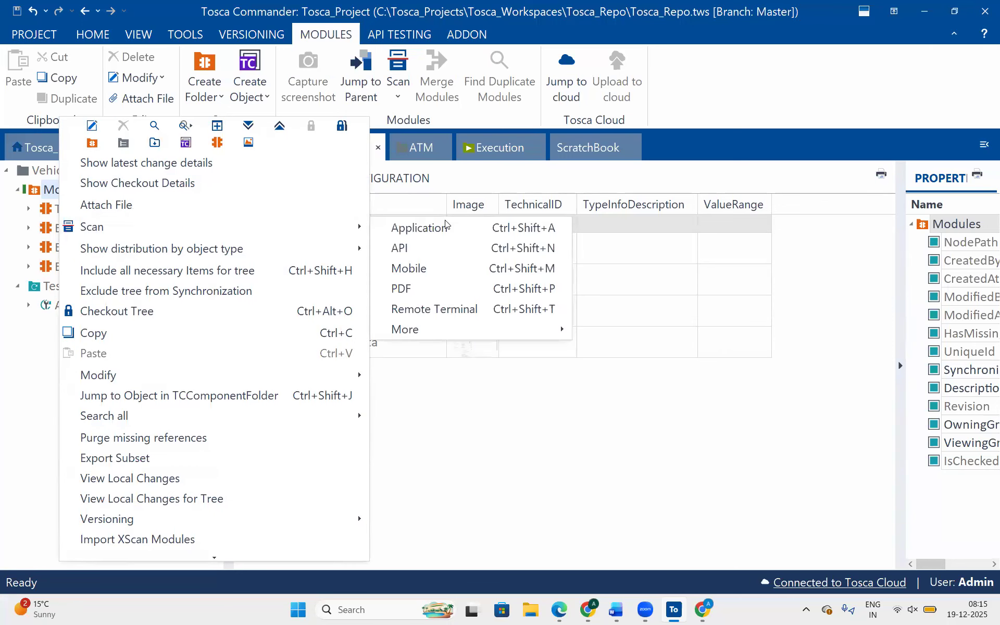
click(444, 226)
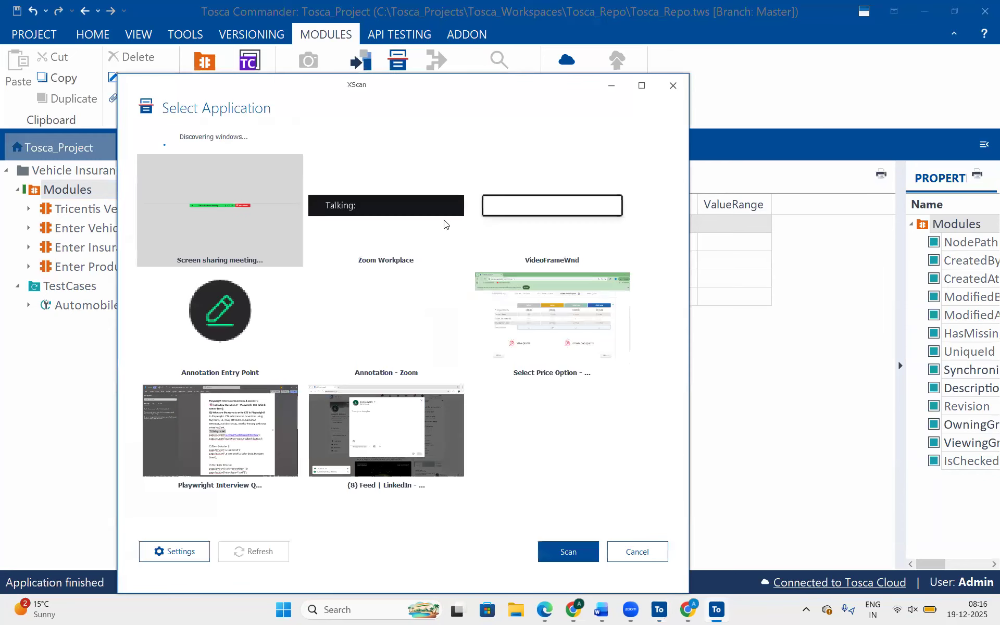
click(520, 309)
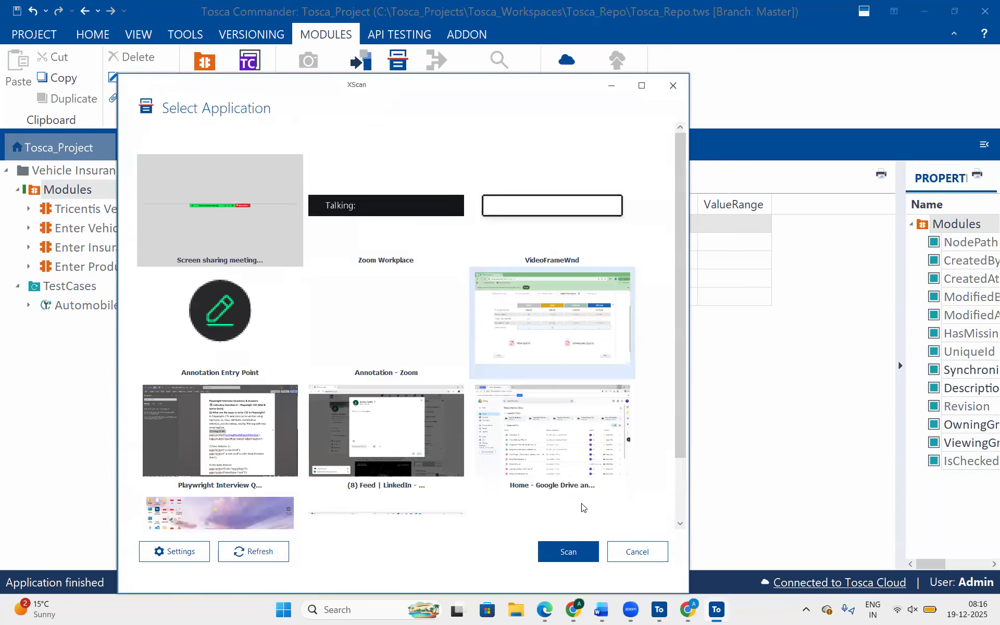
click(568, 552)
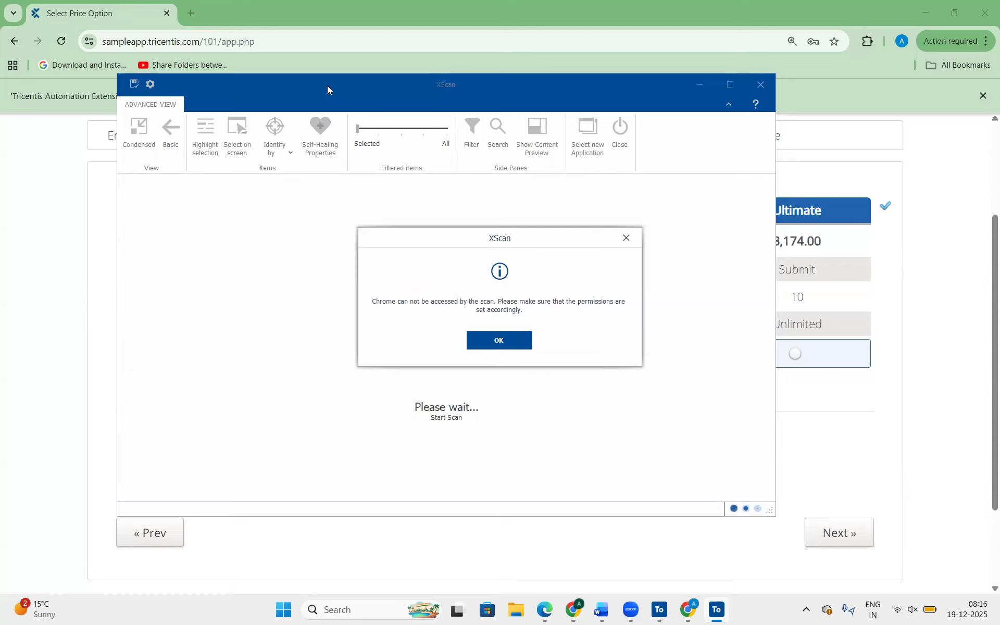
click(500, 340)
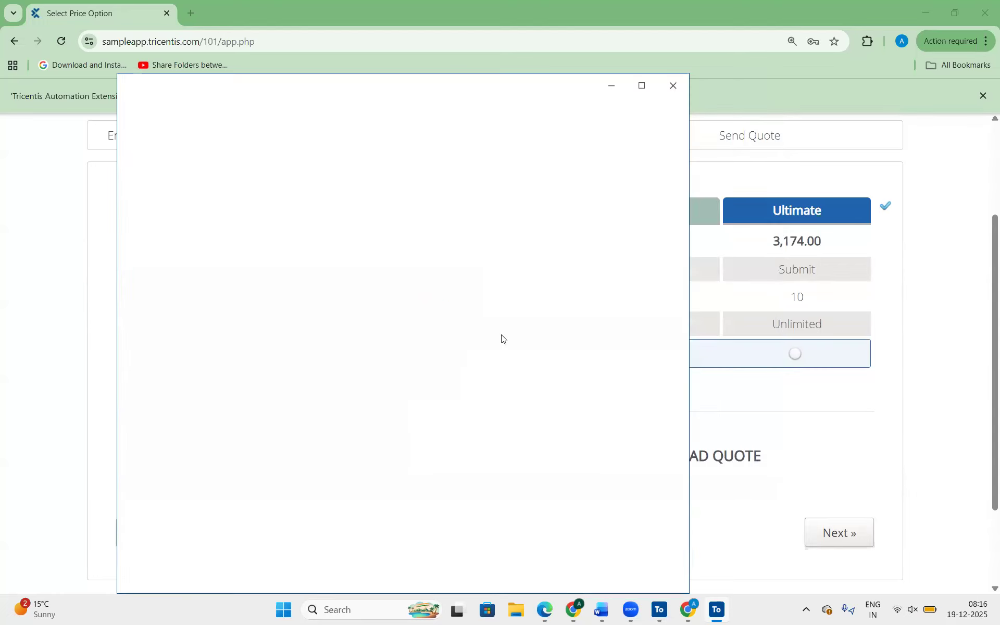
double_click(536, 312)
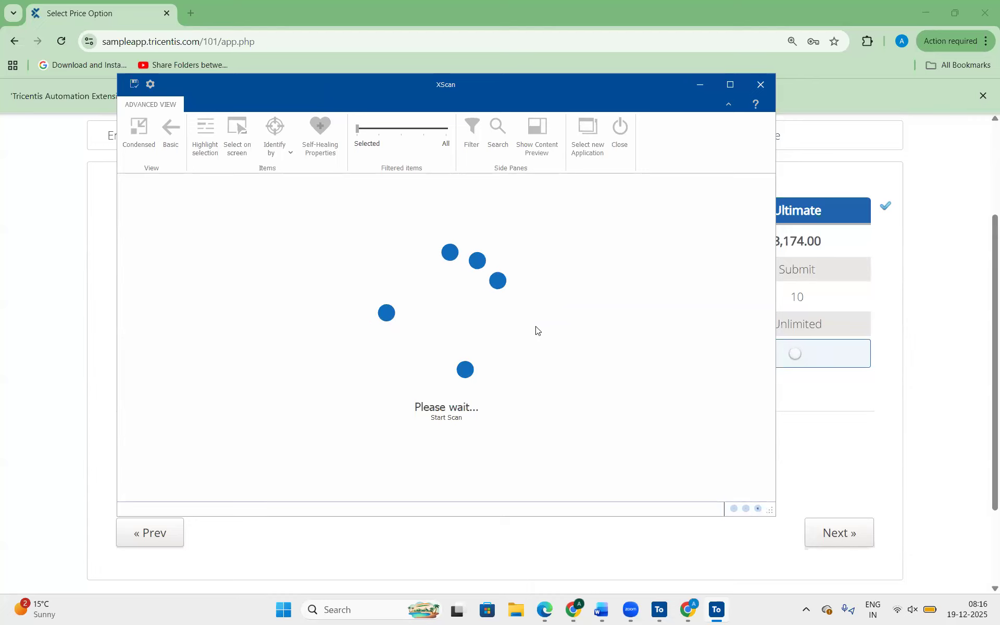
Close the LinkedIn browser window and the Playwright interview document window.
mouse_move(573, 609)
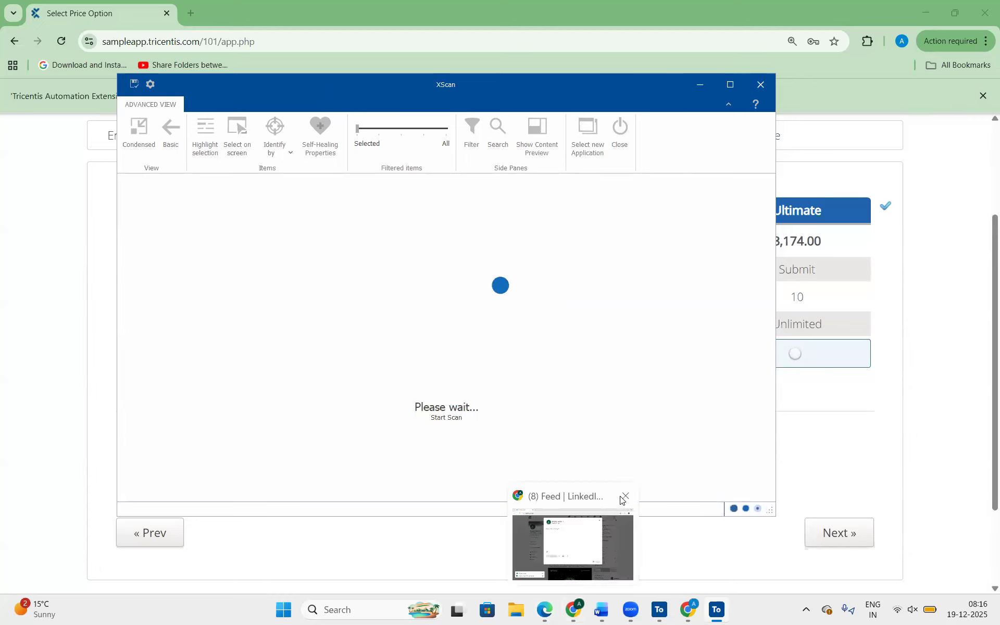
click(624, 497)
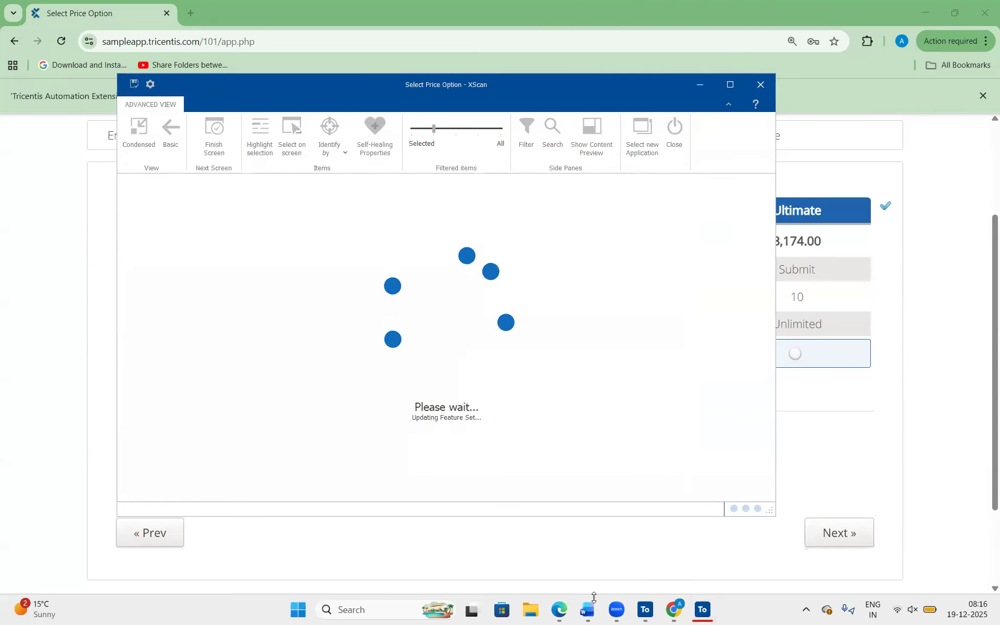
mouse_move(594, 602)
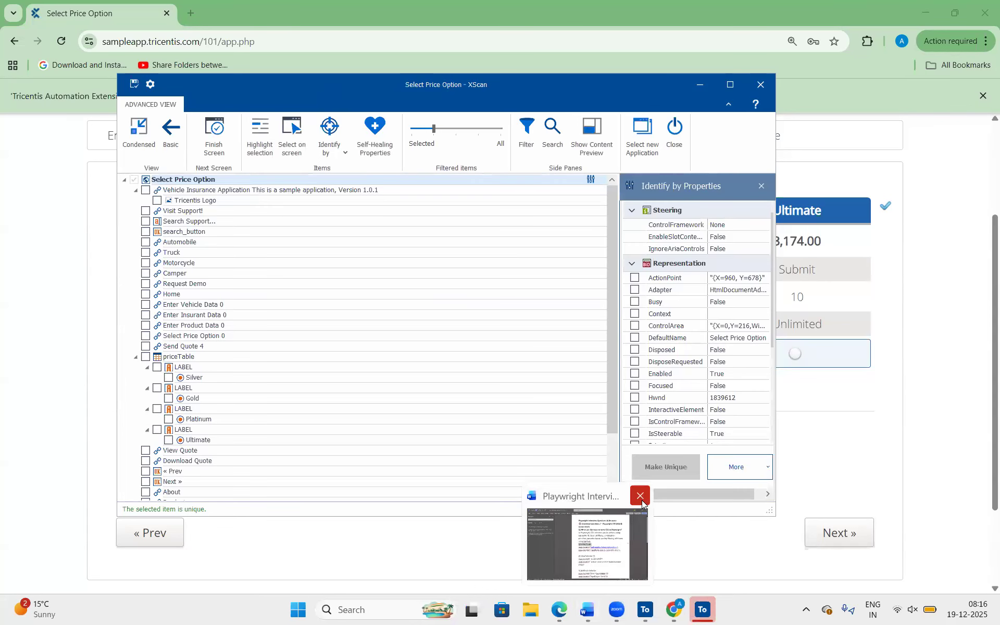
click(641, 496)
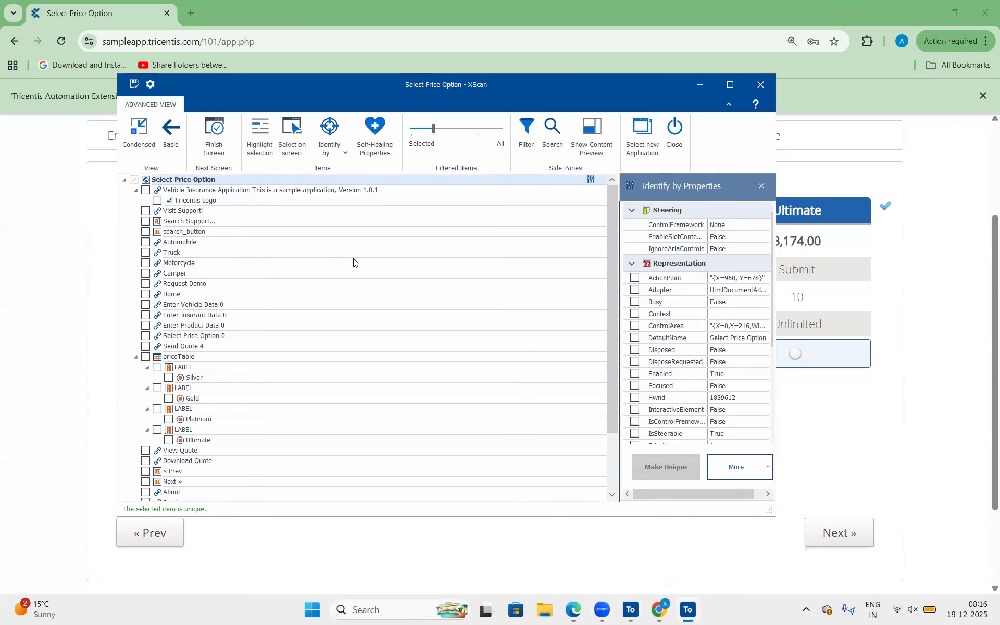
Examine the scanned controls in XScan, comparing the priceTable entry with the Select Option row on the web page.
scroll(250, 313, down, 2)
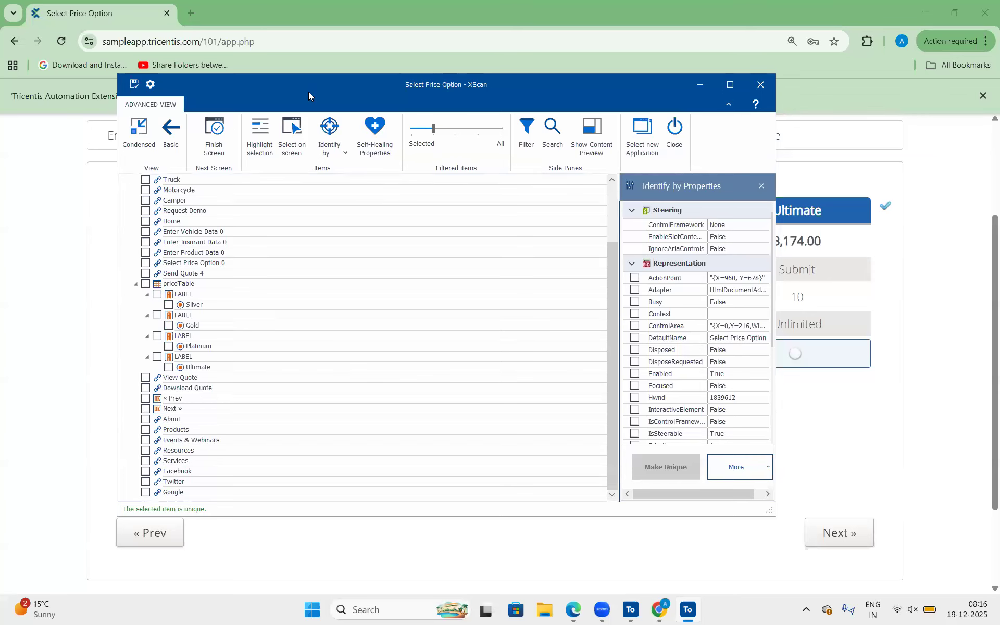
drag(308, 92, 711, 74)
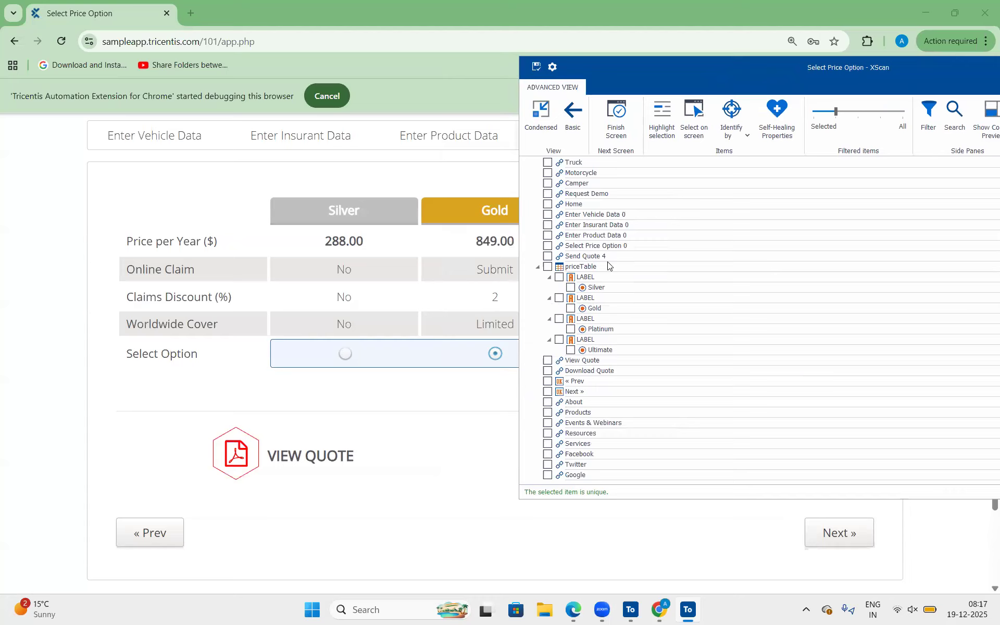
click(560, 268)
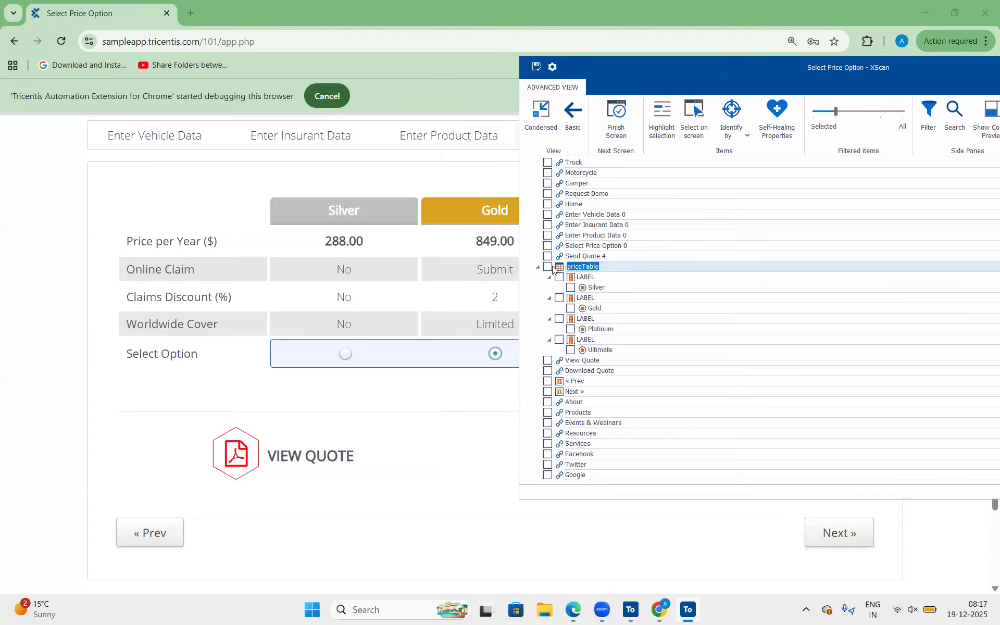
drag(675, 77, 600, 74)
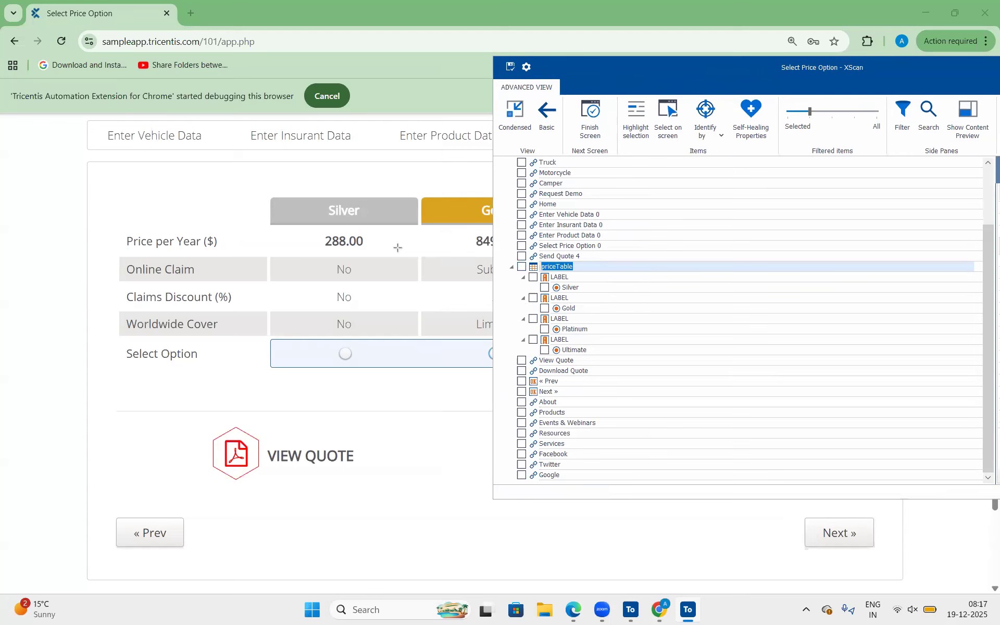
drag(399, 248, 514, 262)
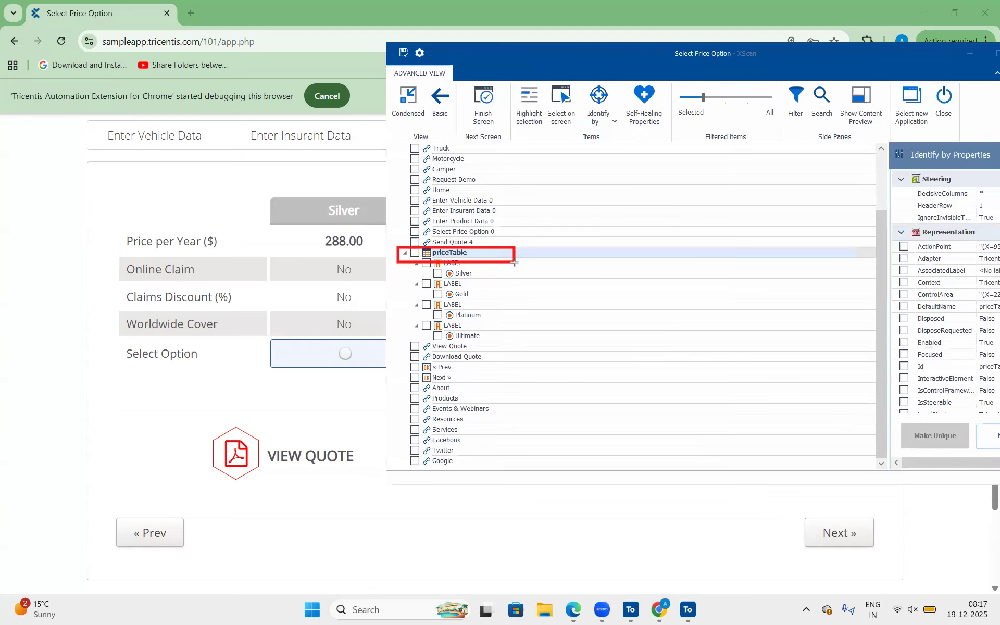
click(463, 253)
click(427, 254)
click(525, 108)
click(87, 399)
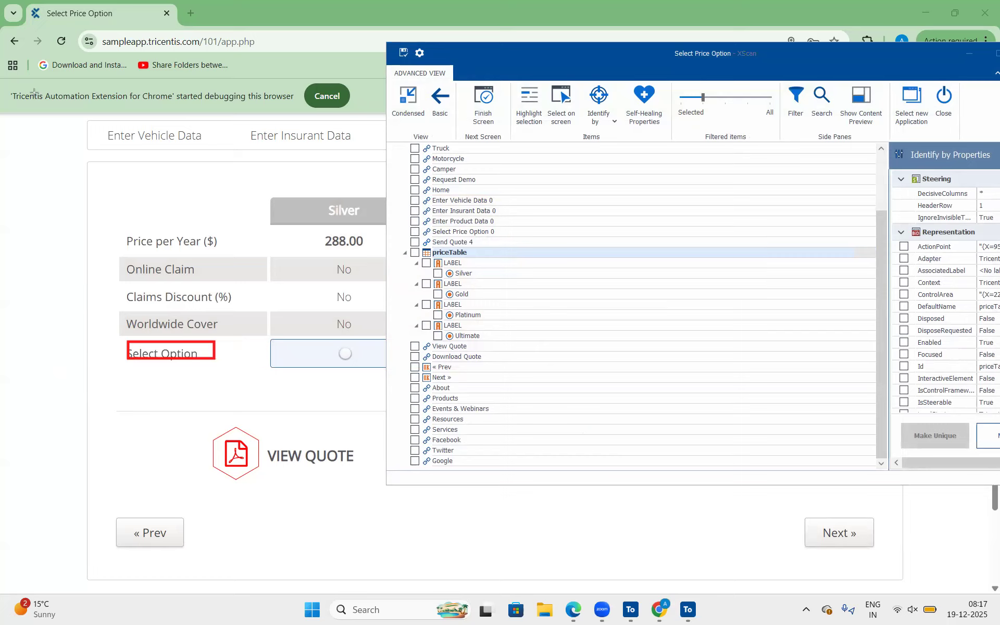
Include the Silver, Gold, Platinum and Ultimate radio buttons under priceTable in the scanned module.
click(453, 264)
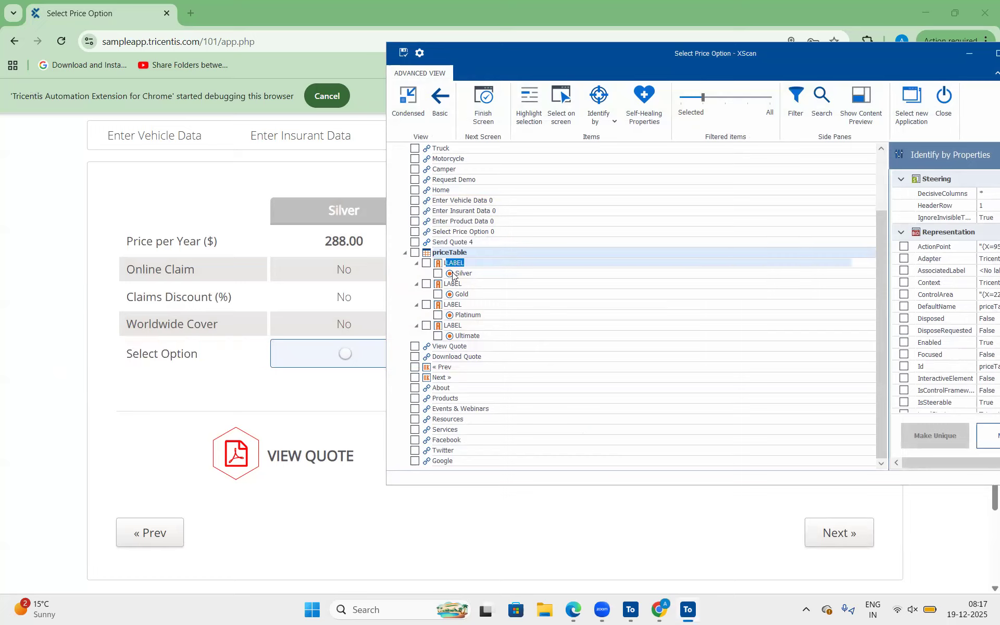
click(462, 274)
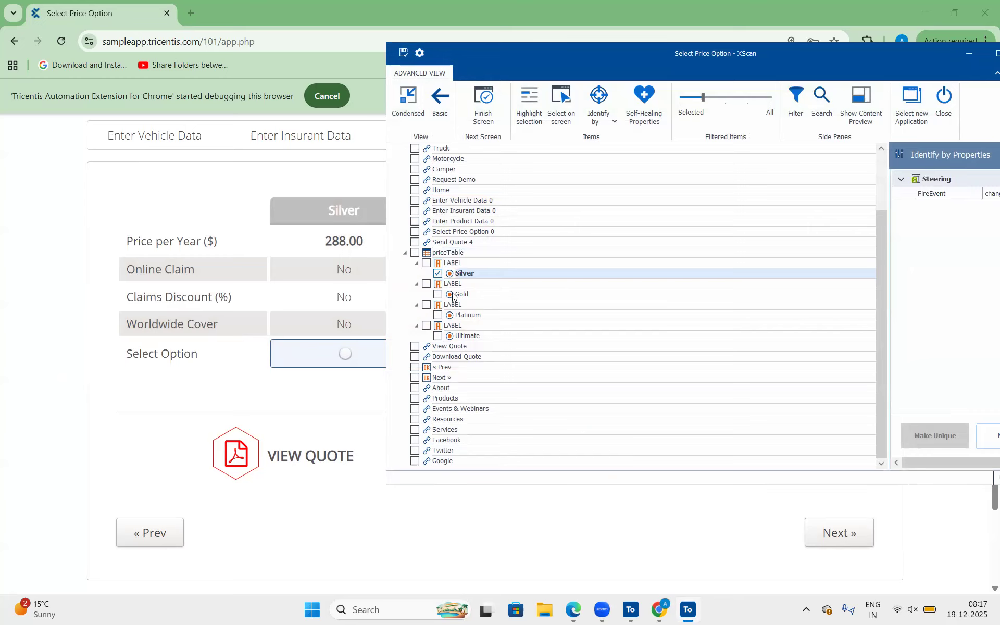
click(438, 294)
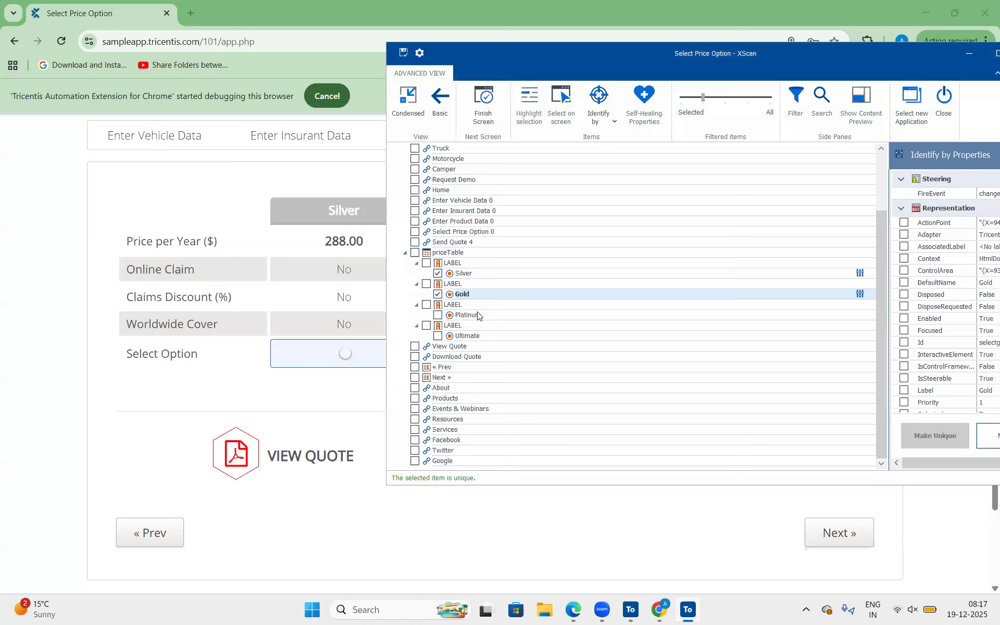
double_click(478, 314)
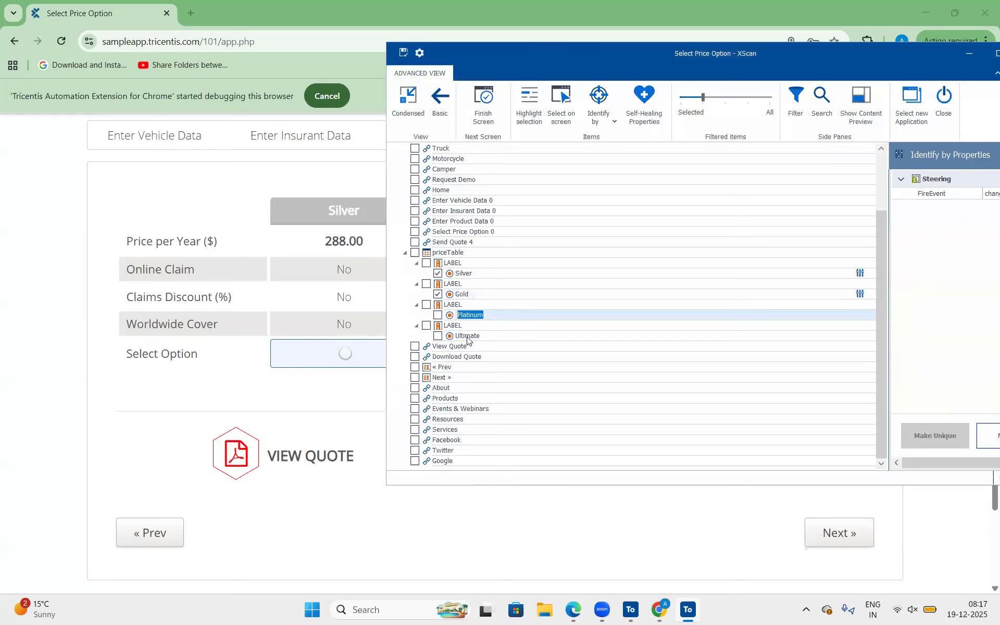
click(437, 337)
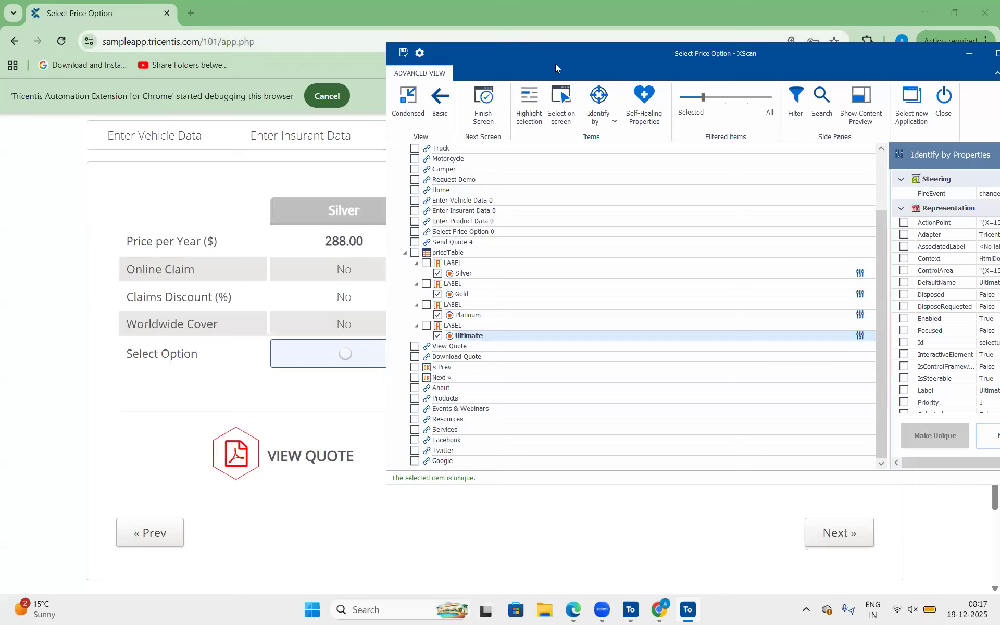
Highlight the first two LABEL entries and the Silver radio button on the web page to check which areas they cover.
drag(556, 63, 629, 52)
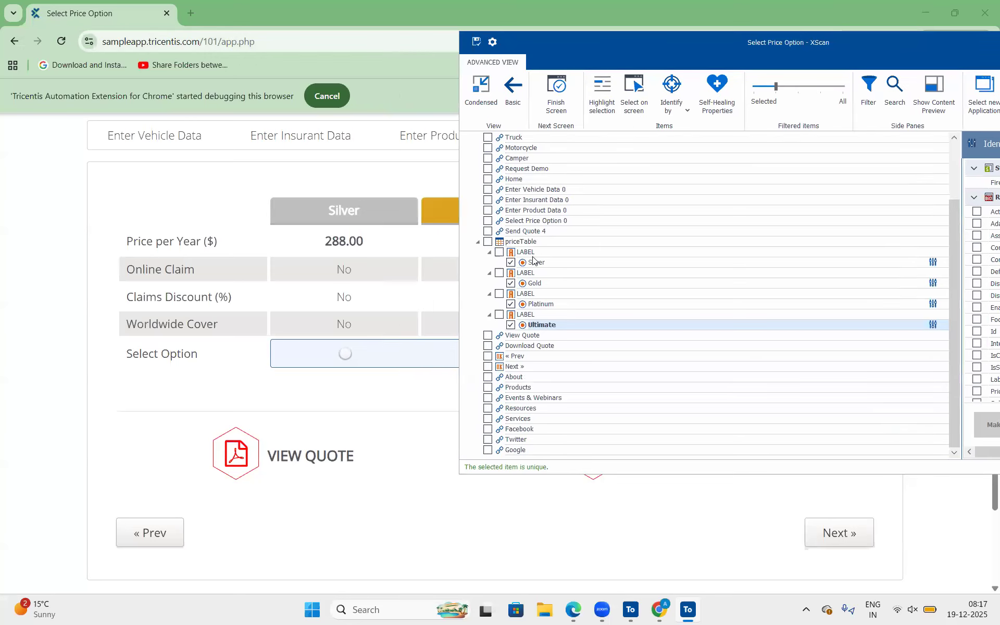
click(532, 254)
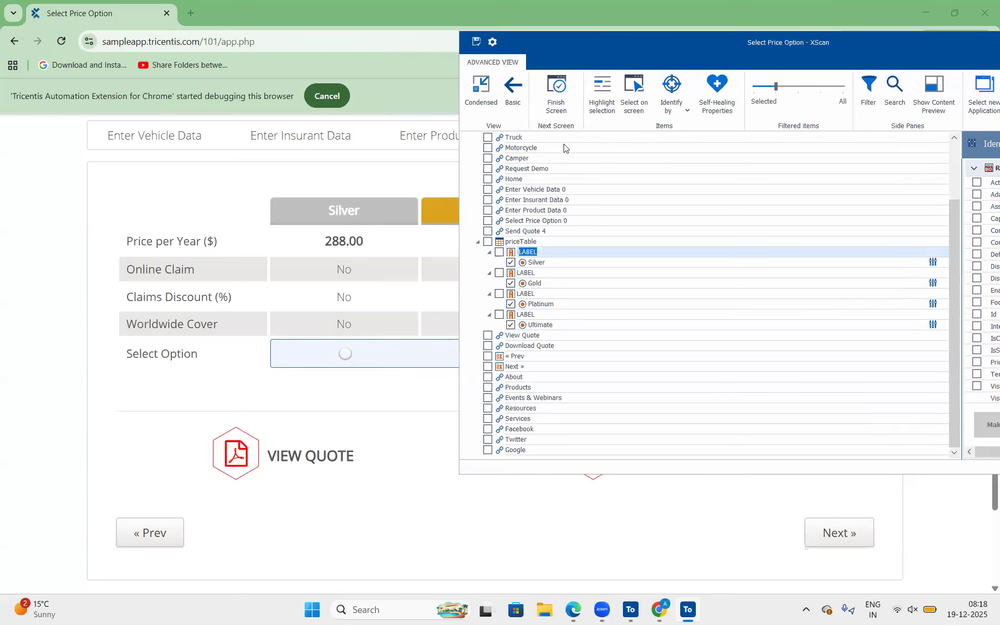
click(592, 96)
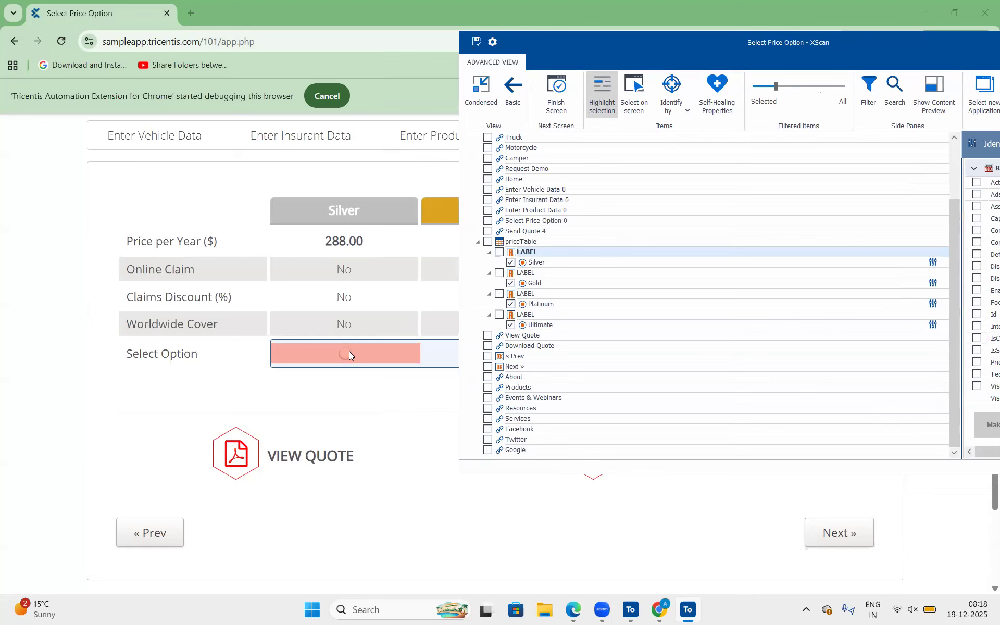
click(539, 263)
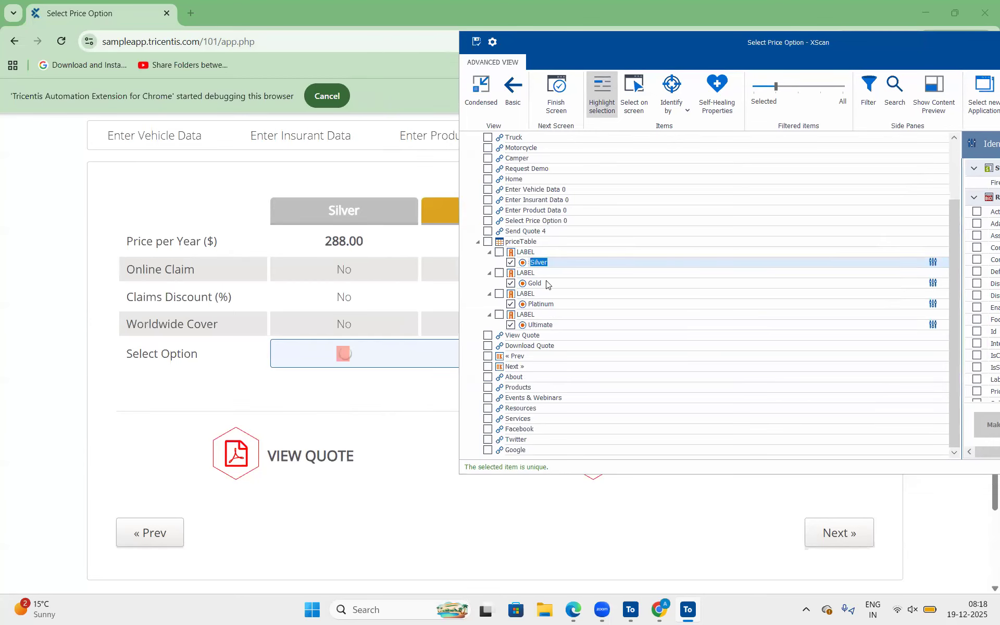
key(Return)
click(526, 273)
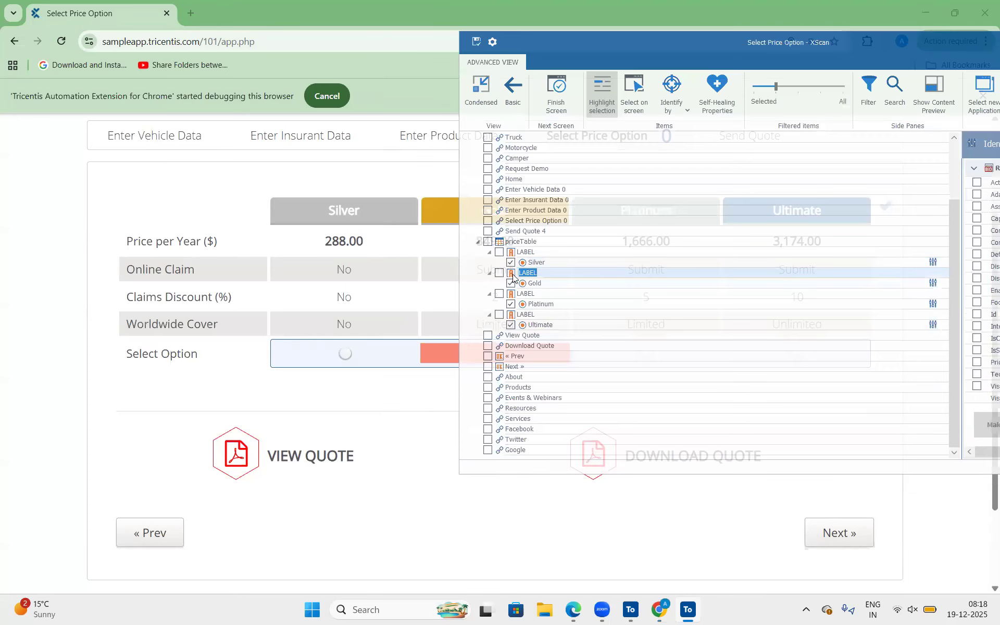
click(546, 272)
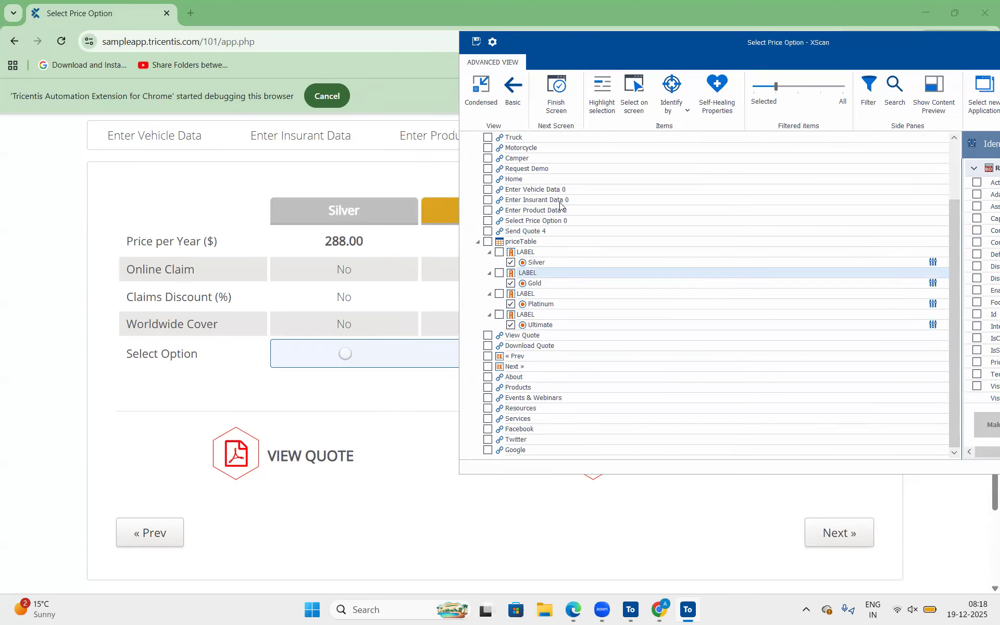
Save the module, add the View Quote, Download Quote, « Prev and Next » controls to it, and save it again.
click(476, 41)
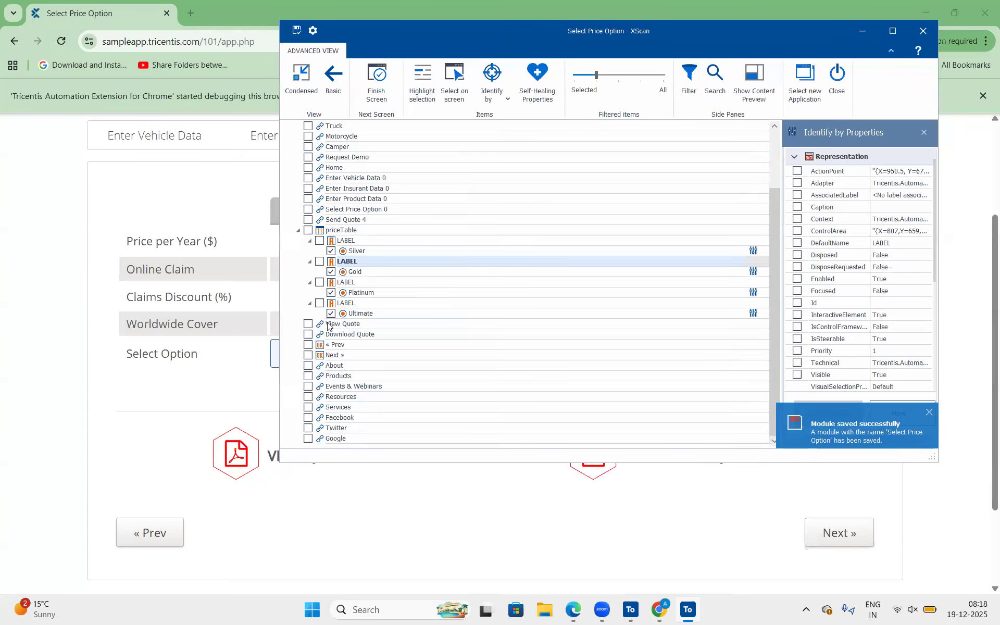
click(333, 325)
click(309, 324)
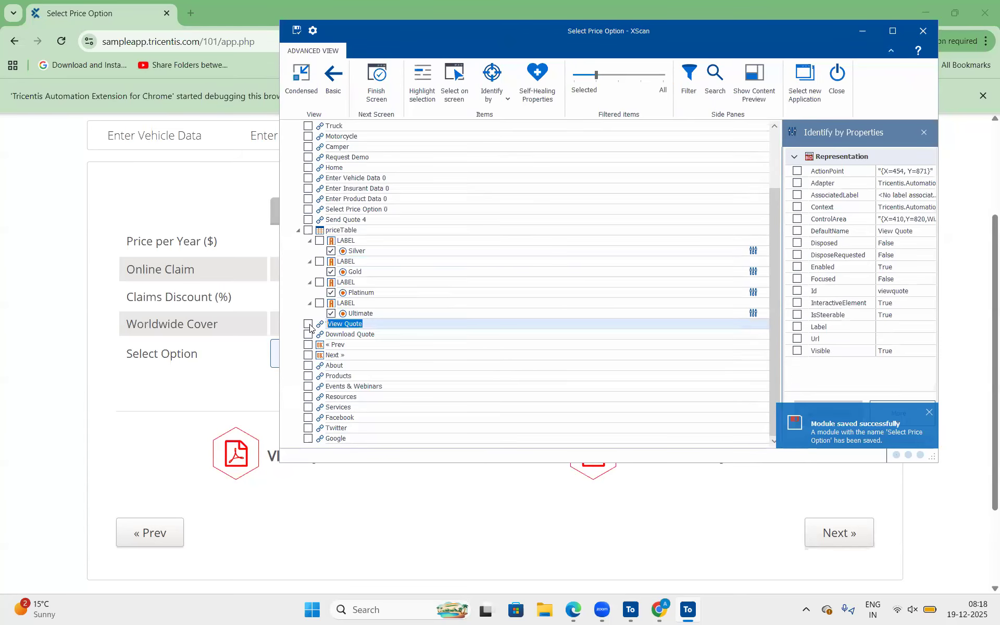
click(309, 336)
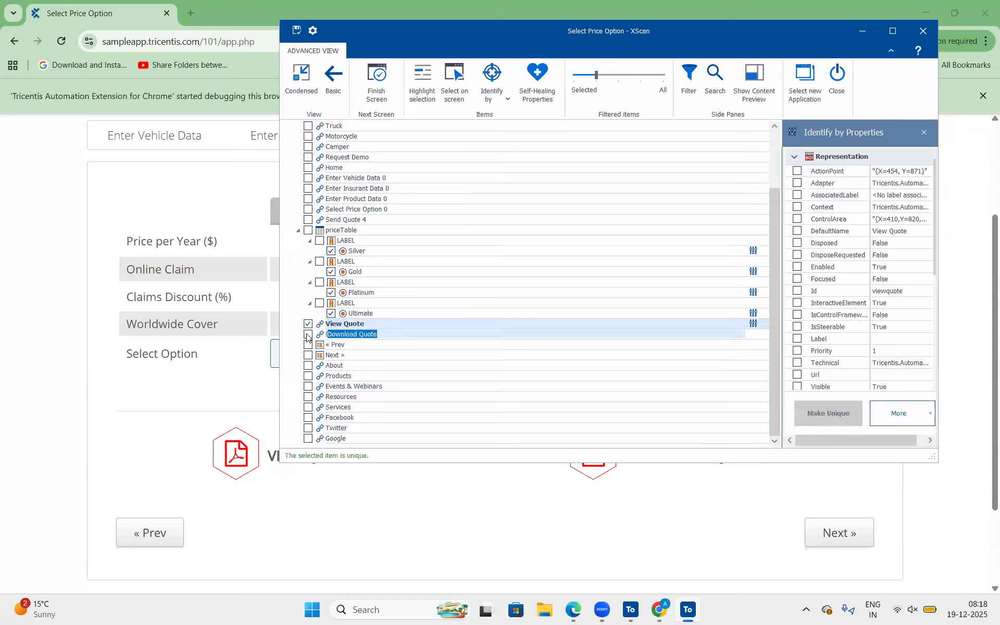
click(308, 336)
click(305, 346)
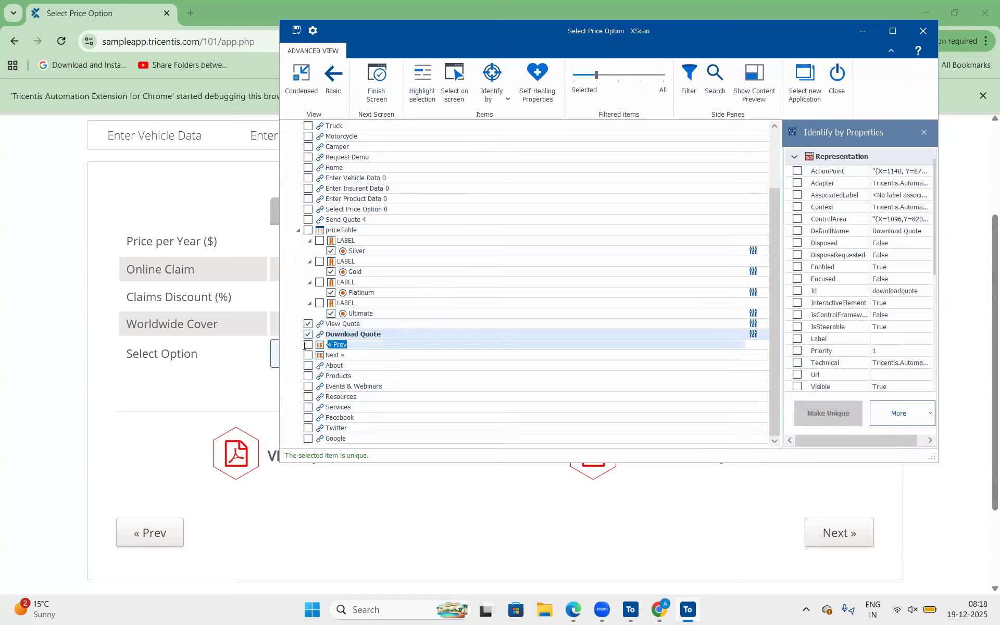
click(309, 345)
click(308, 356)
click(307, 356)
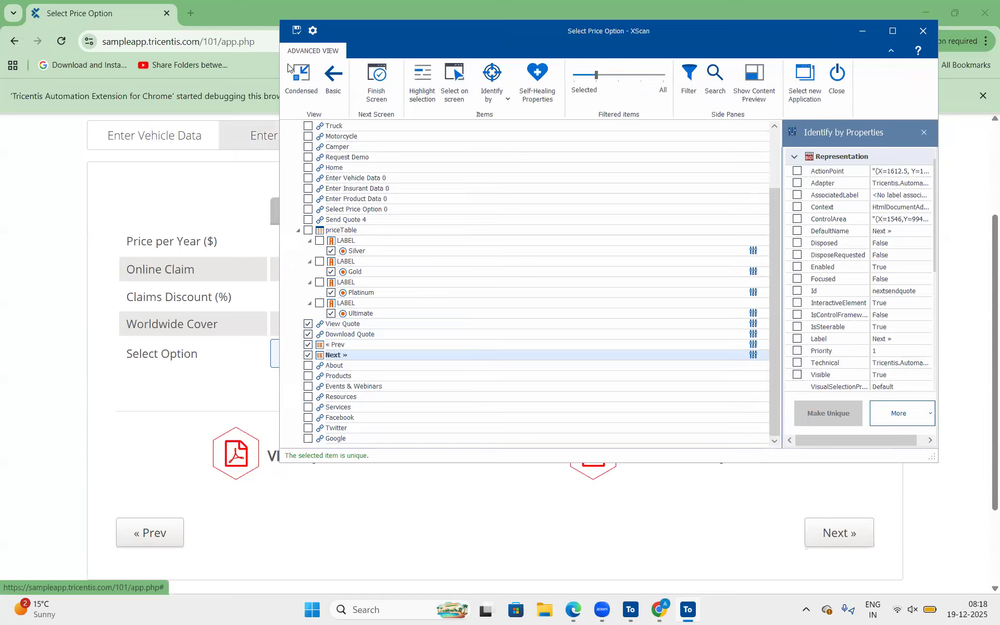
drag(288, 33, 250, 59)
click(258, 56)
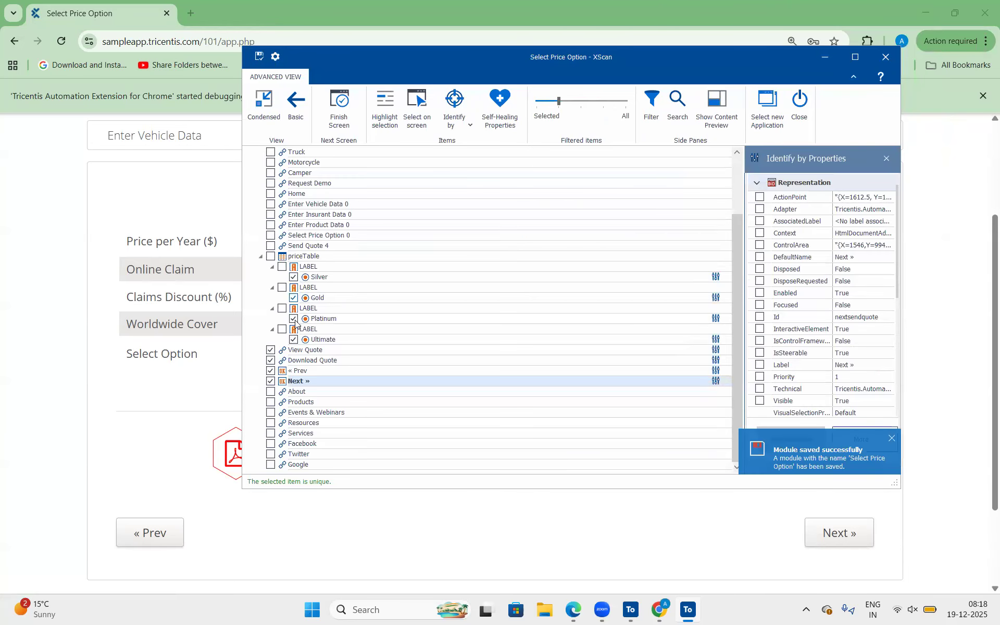
Finish scanning the screen and expand the Select Price Option module in Tosca Commander.
click(349, 108)
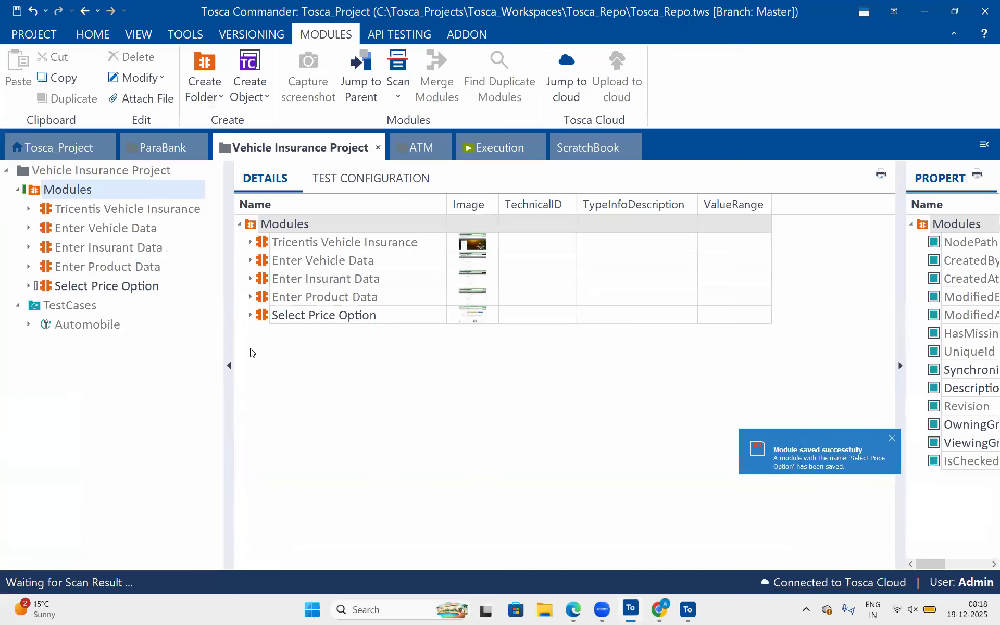
click(628, 606)
click(251, 316)
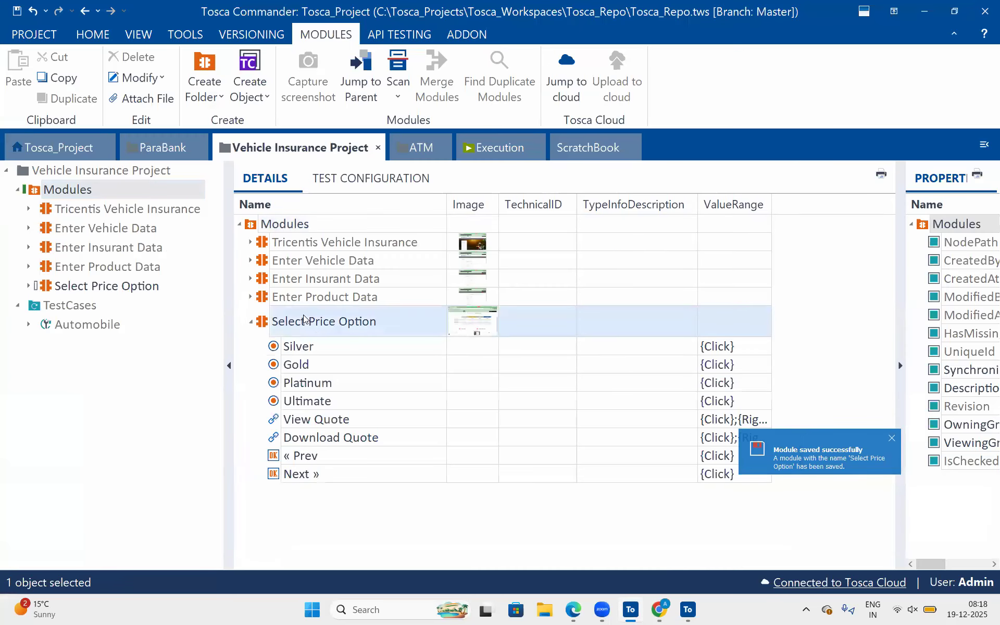
Convert the Silver, Gold, Platinum and Ultimate radio buttons of the Select Price Option module into a ControlGroup.
click(324, 346)
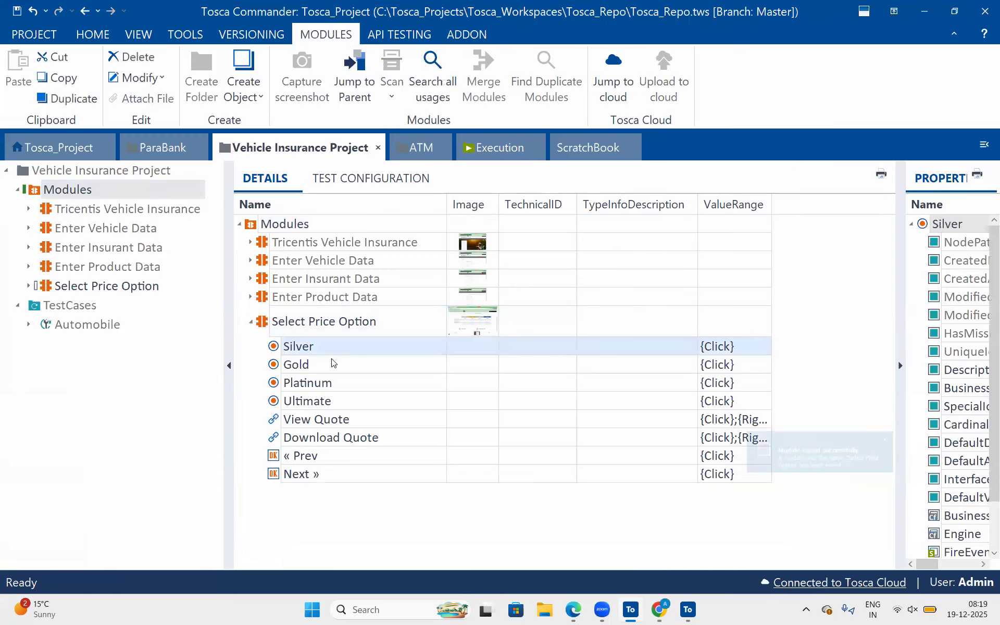
click(331, 364)
click(340, 401)
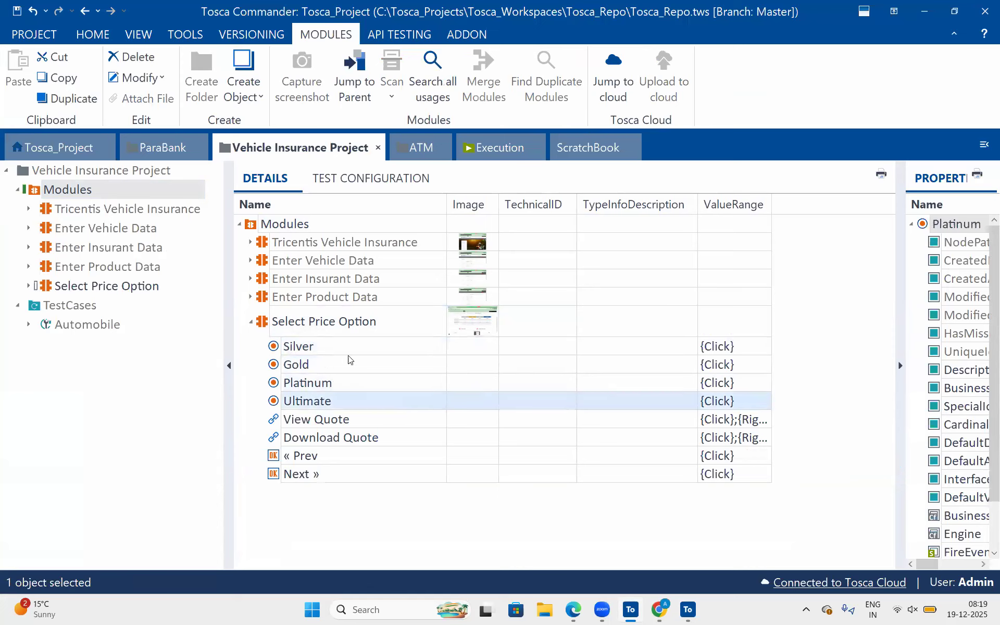
click(349, 348)
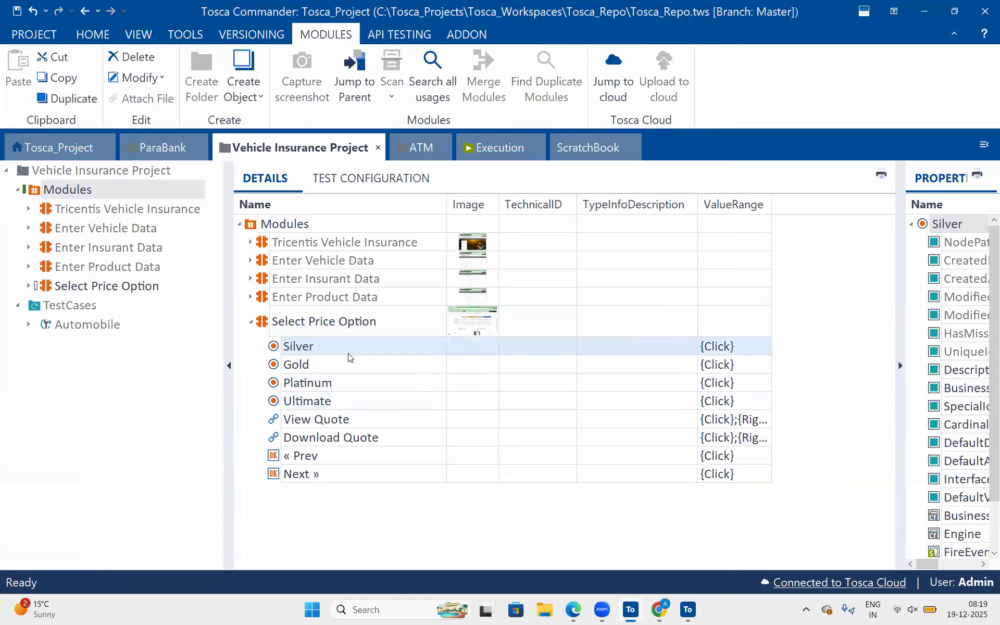
key(shift+Down)
key(shift+Down)
key(shift+Down)
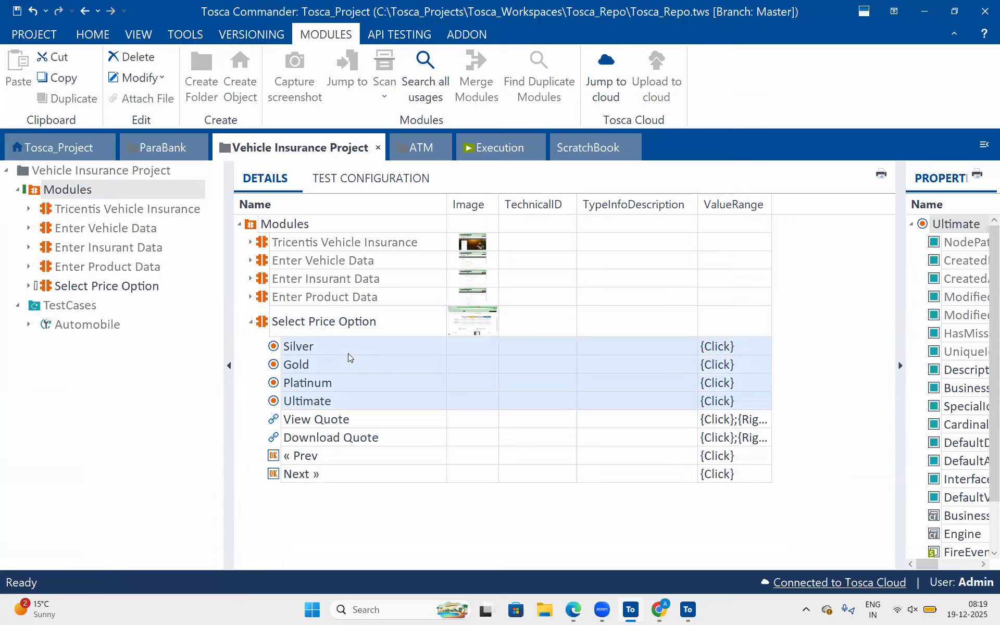
right_click(348, 354)
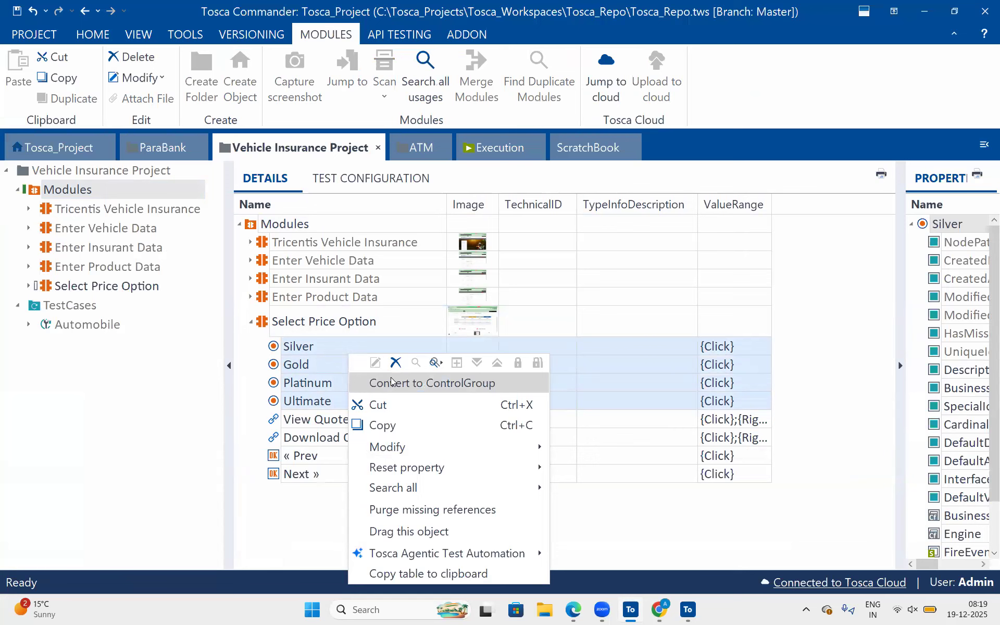
click(392, 383)
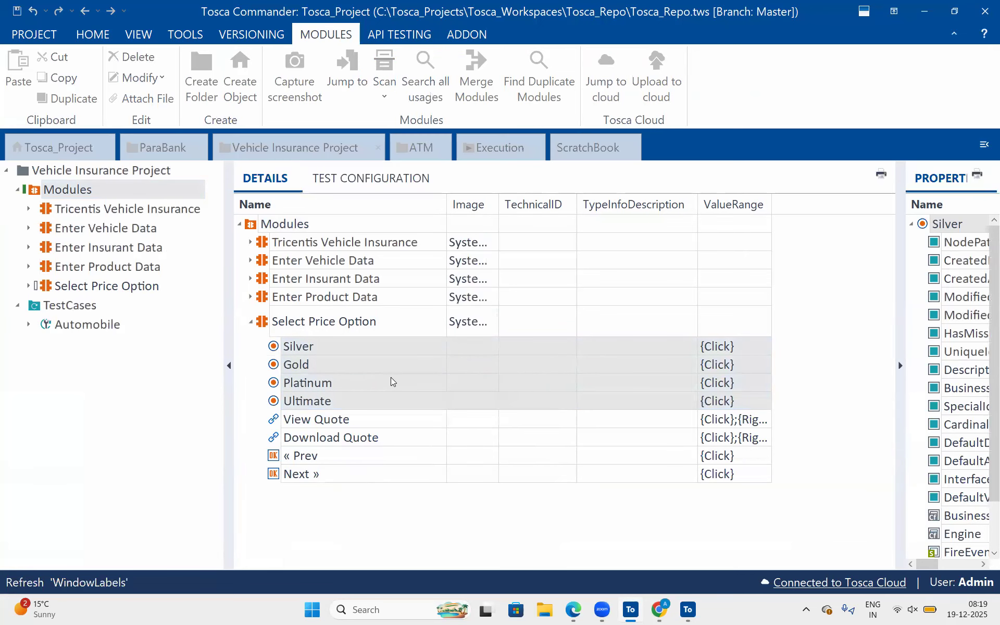
Name the new ControlGroup Select Option, copying that label from the price page in Chrome.
click(417, 345)
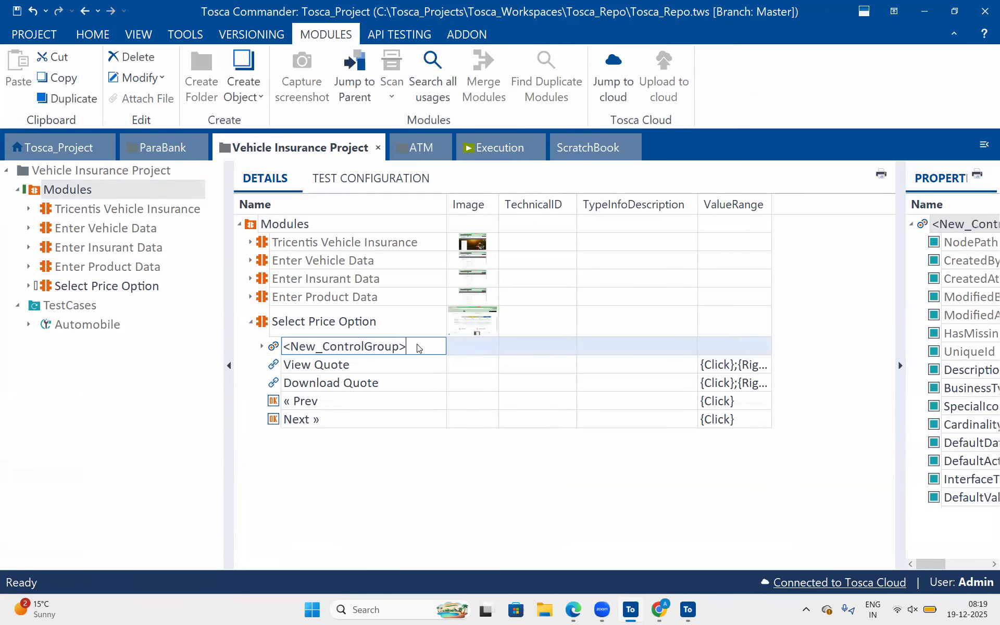
key(alt+Tab)
key(alt+Tab)
key(Tab)
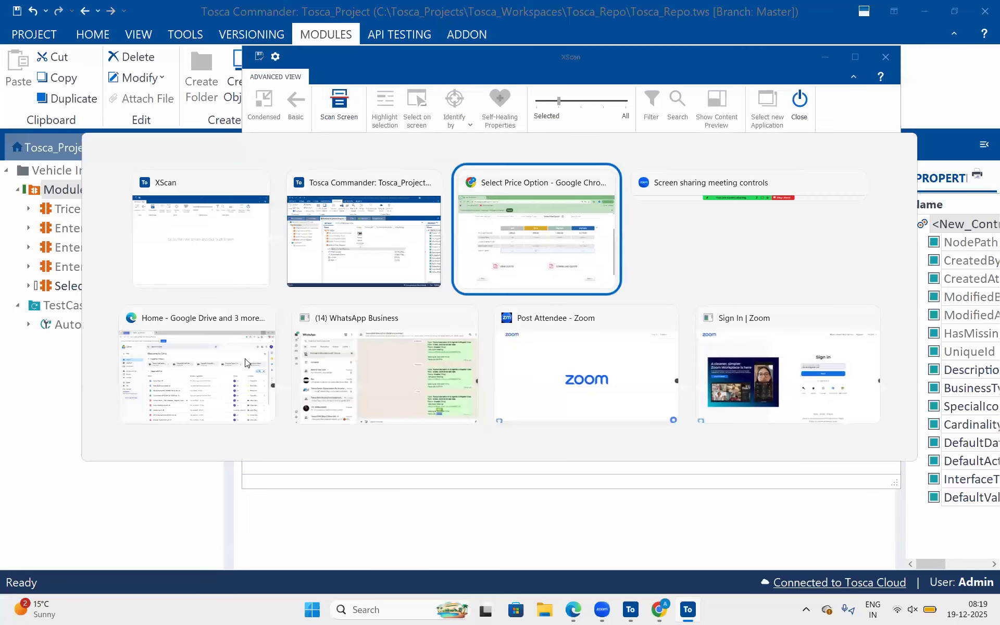
drag(198, 354, 125, 365)
key(ctrl+c)
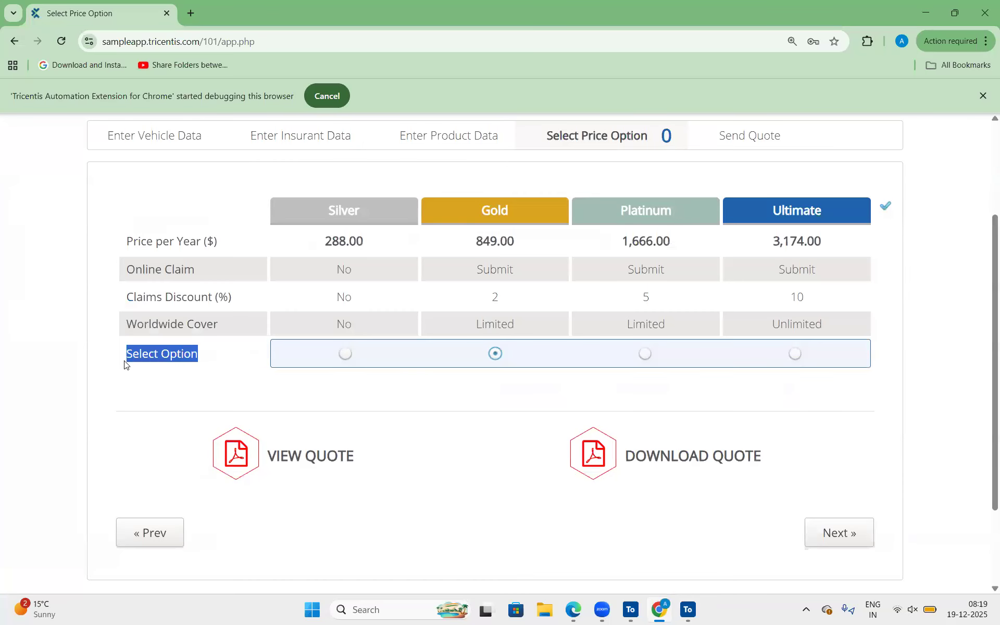
key(alt+Tab)
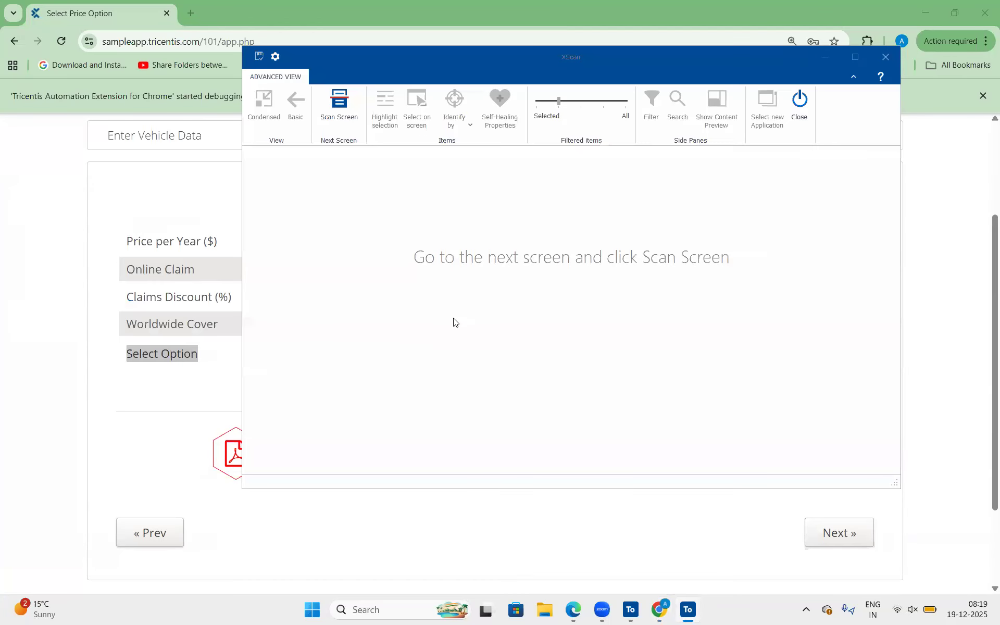
key(alt+Tab)
key(Tab)
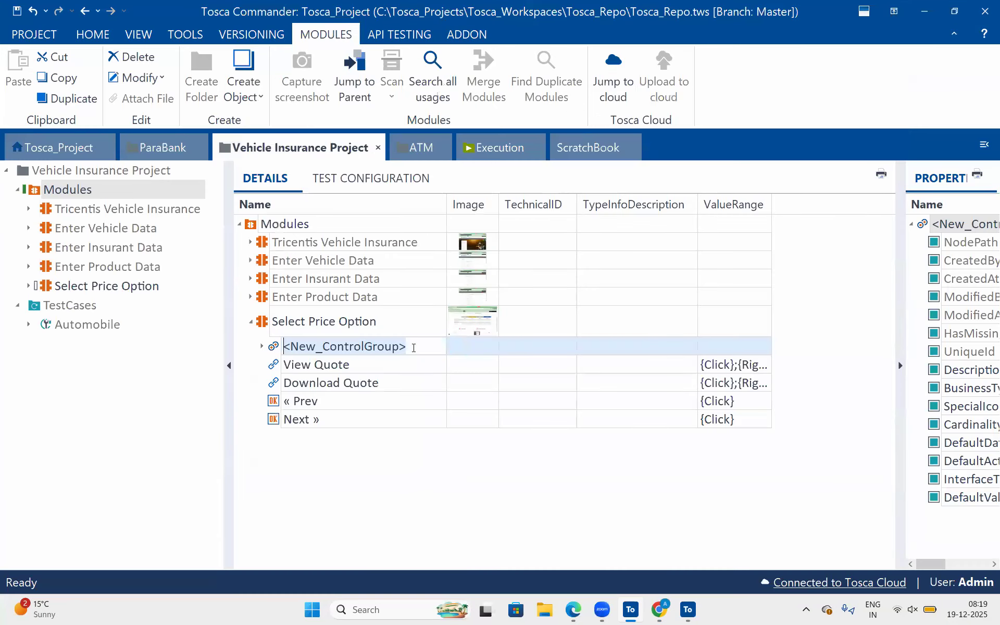
key(ctrl+v)
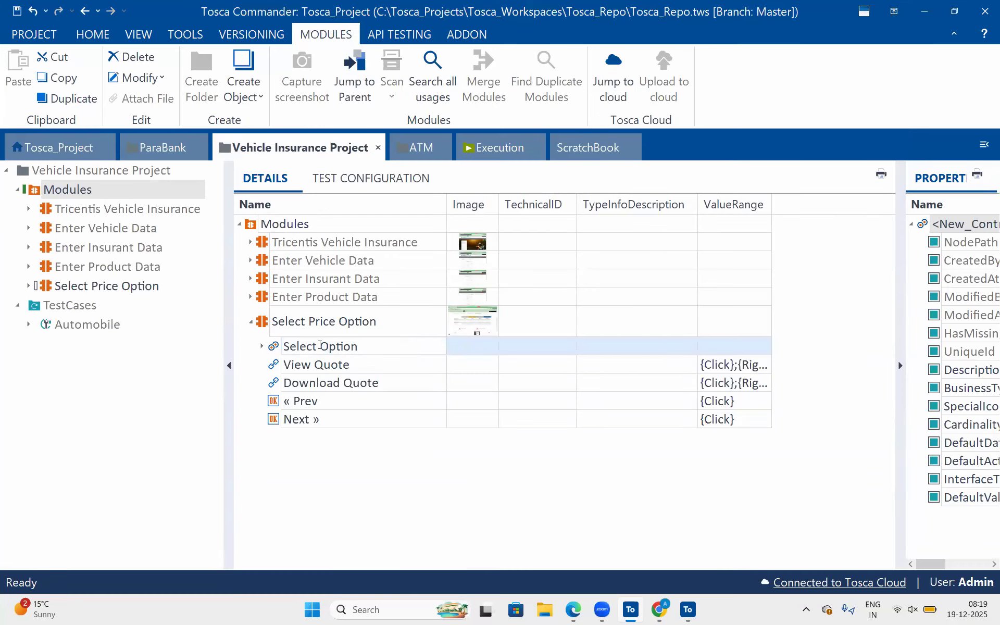
Rename the ControlGroup of the Select Price Option module as Select Plan Option.
click(320, 346)
text(Plan)
key(Return)
click(419, 400)
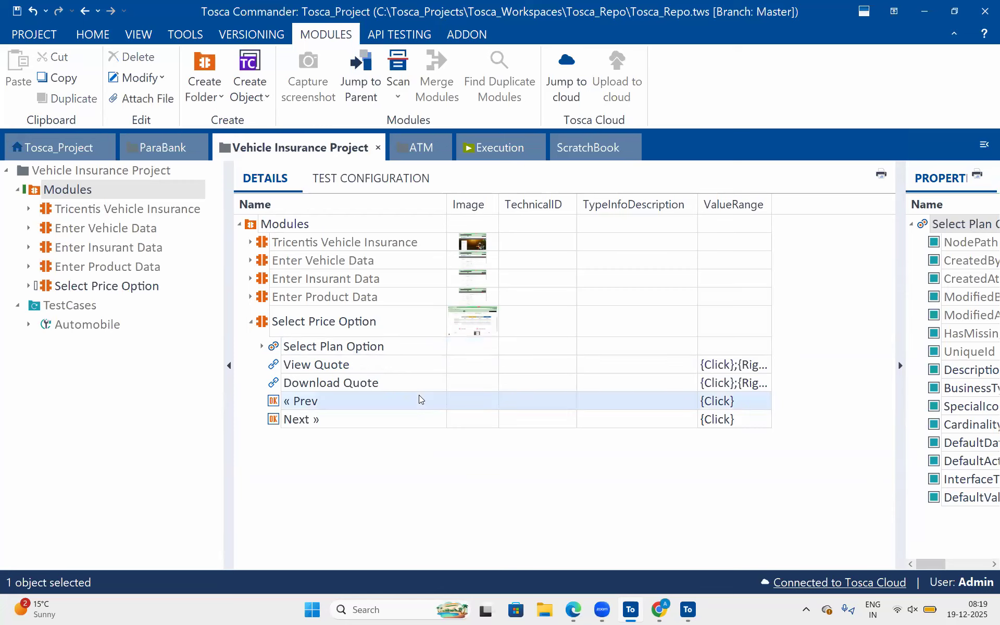
Check out the Automobile test case and add the Select Price Option module to its Process folder as a test step.
click(281, 325)
drag(268, 320, 93, 328)
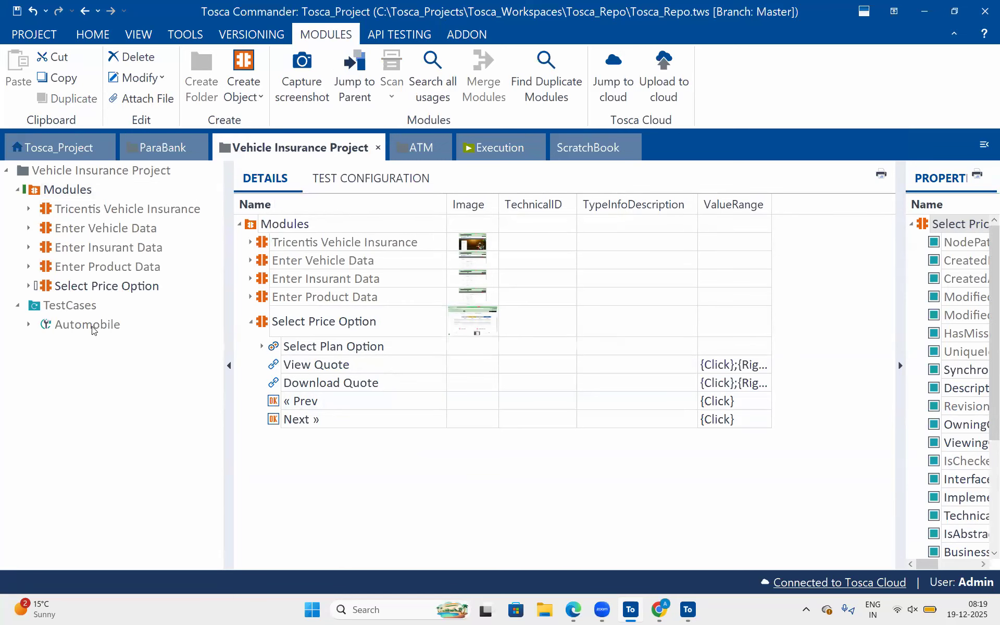
click(94, 328)
right_click(93, 329)
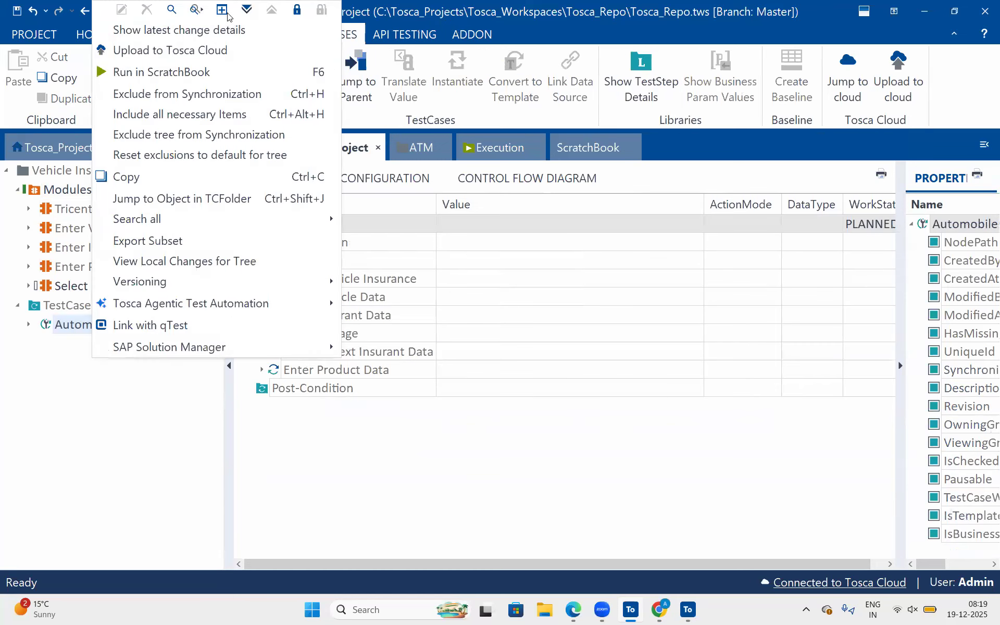
click(296, 10)
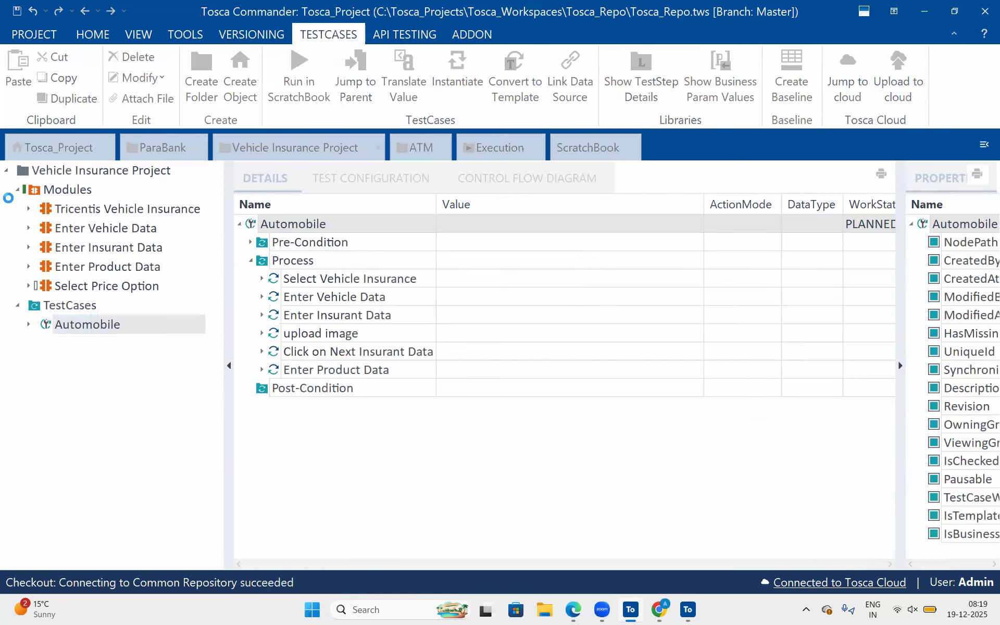
click(29, 325)
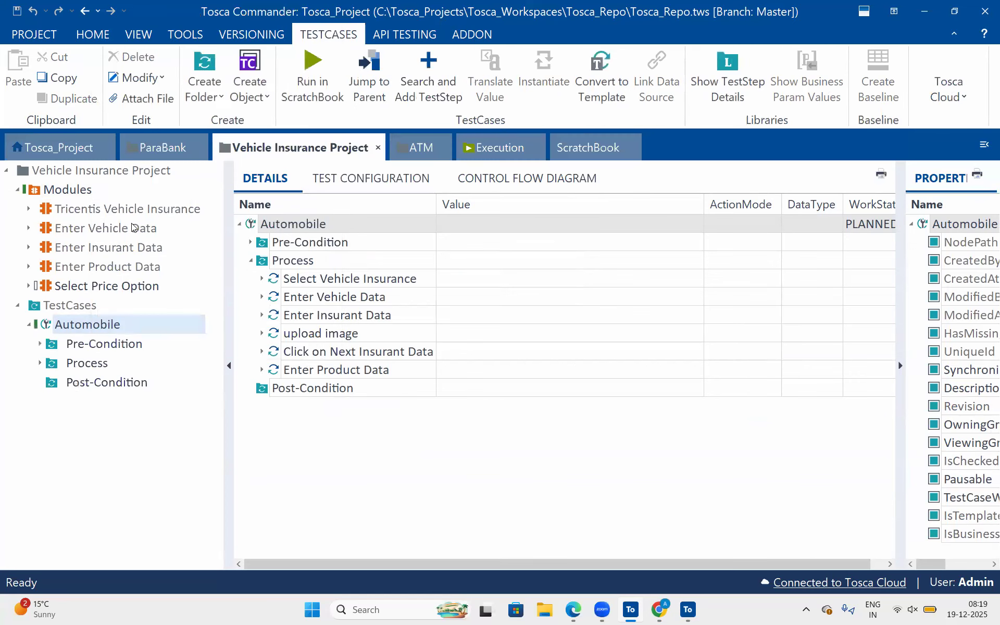
drag(96, 286, 63, 364)
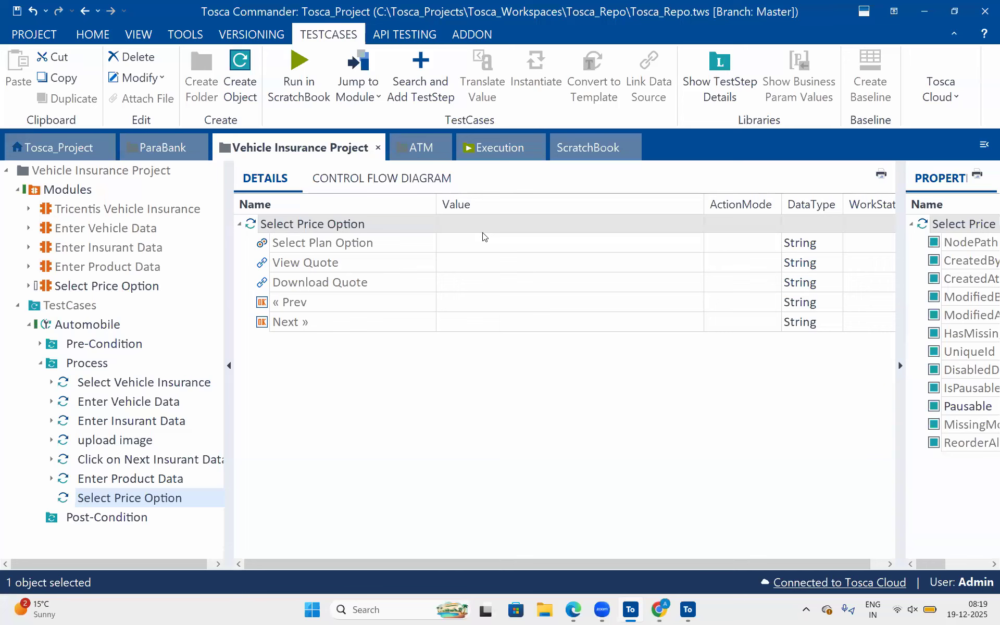
Narrow the Value column and set Select Plan Option to Ultimate in the Select Price Option test step.
click(633, 243)
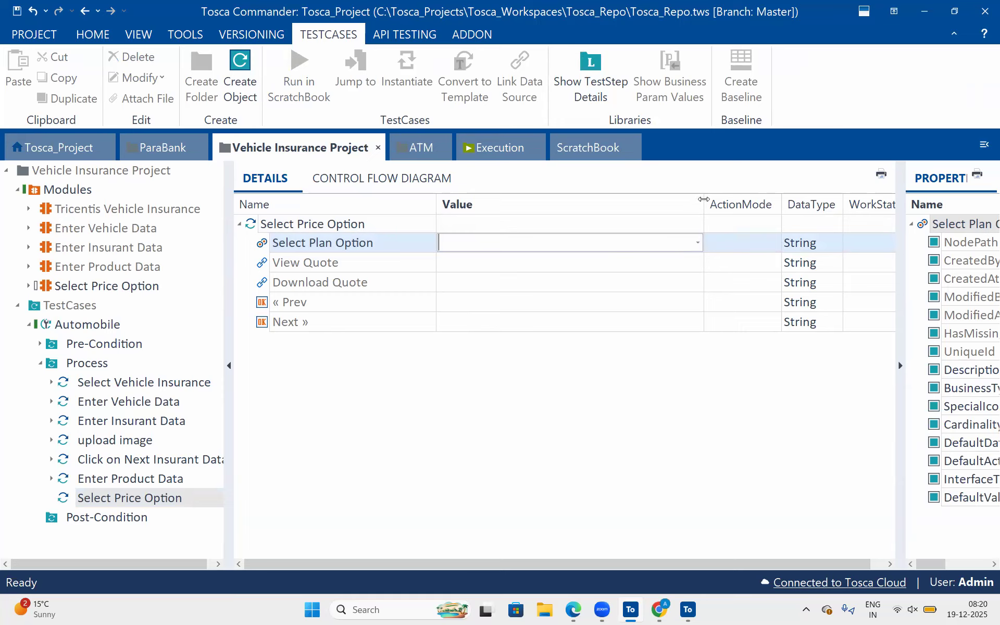
drag(703, 199, 583, 200)
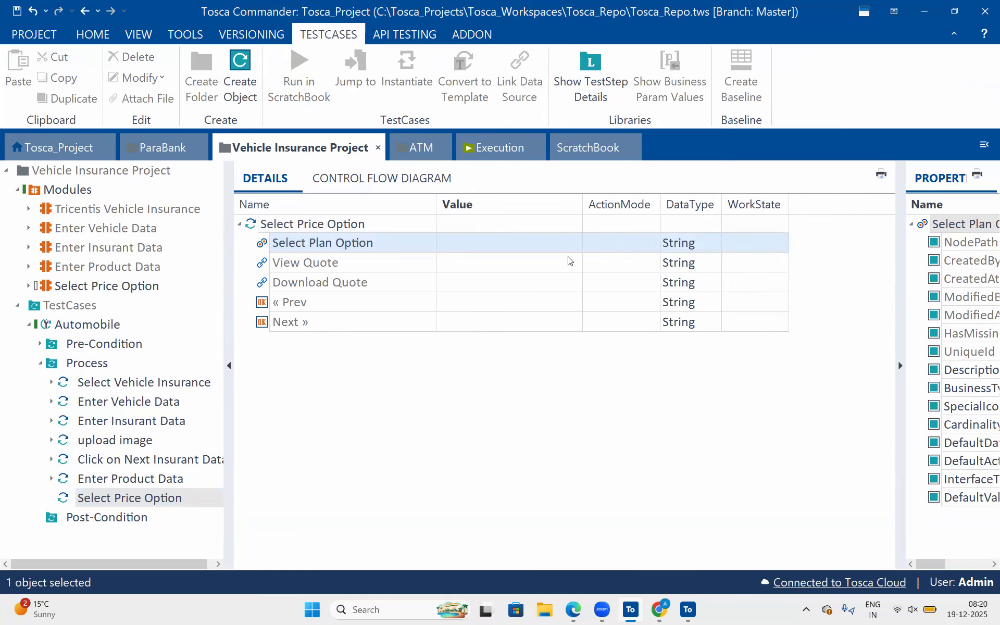
click(543, 243)
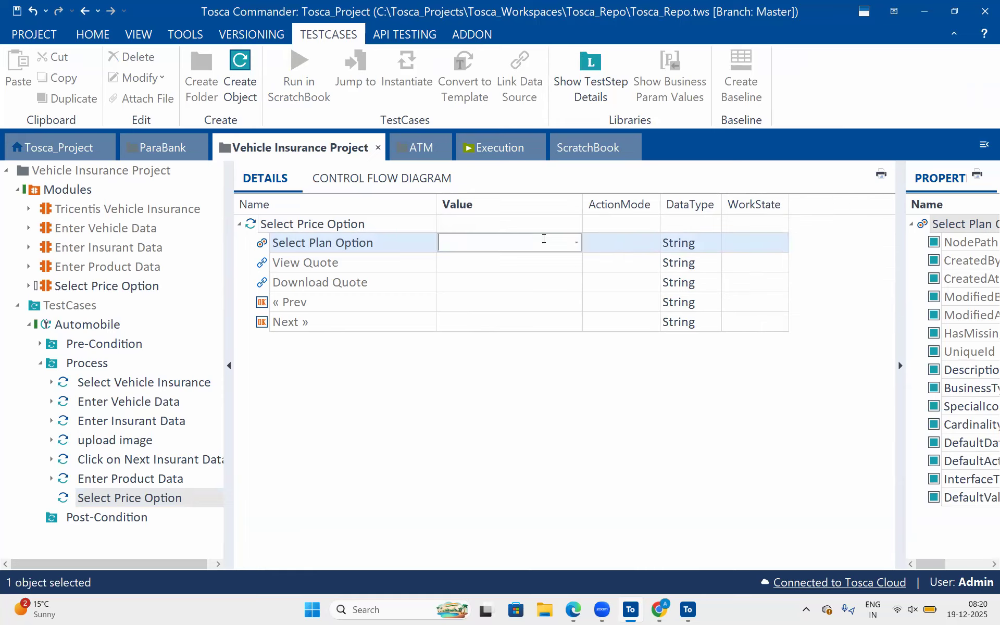
click(577, 243)
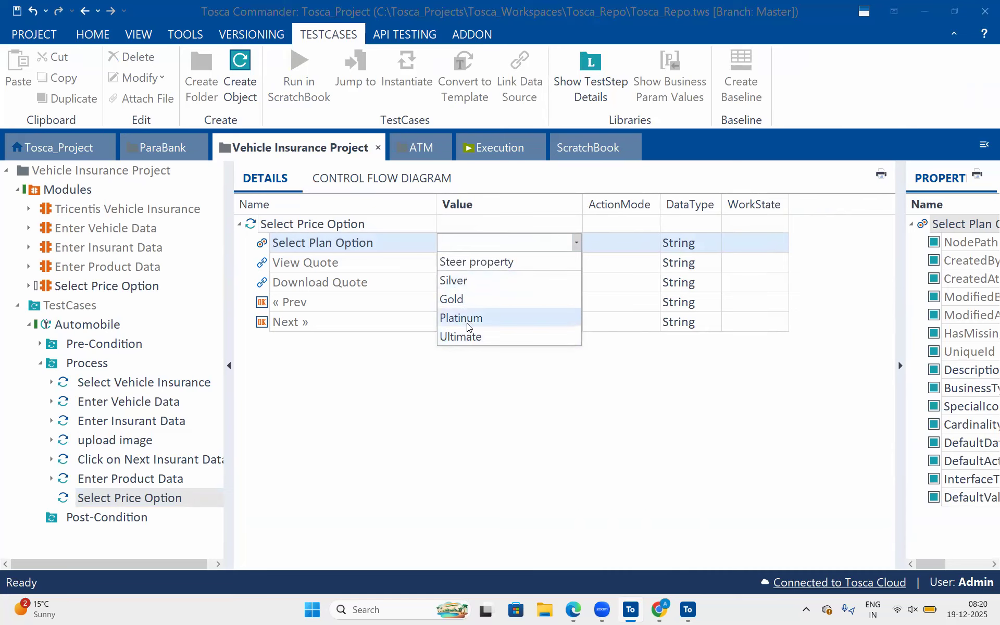
click(515, 364)
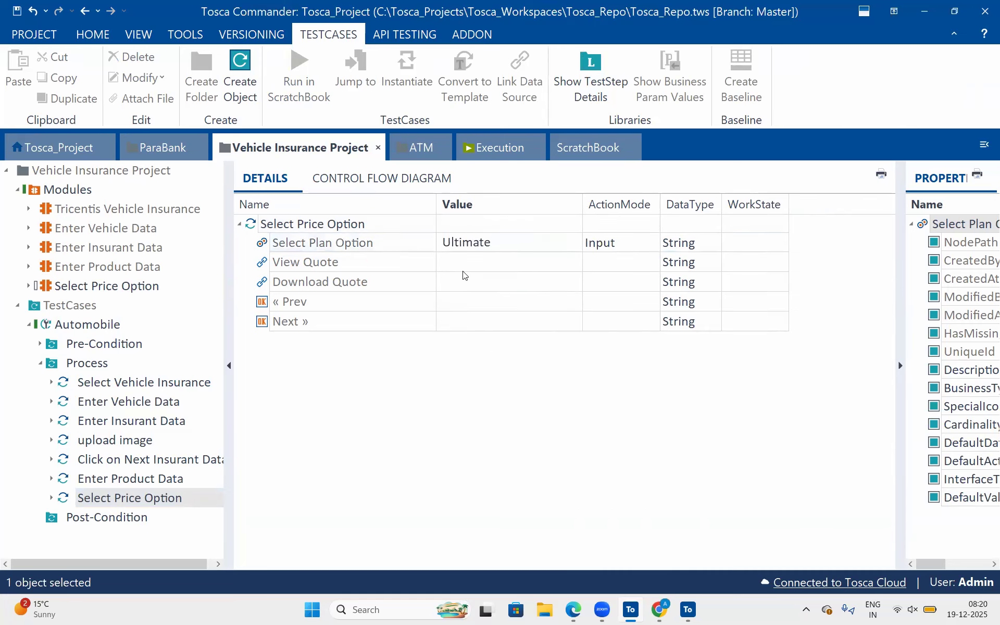
Set the value of the Next » button to X in the Select Price Option test step.
click(462, 324)
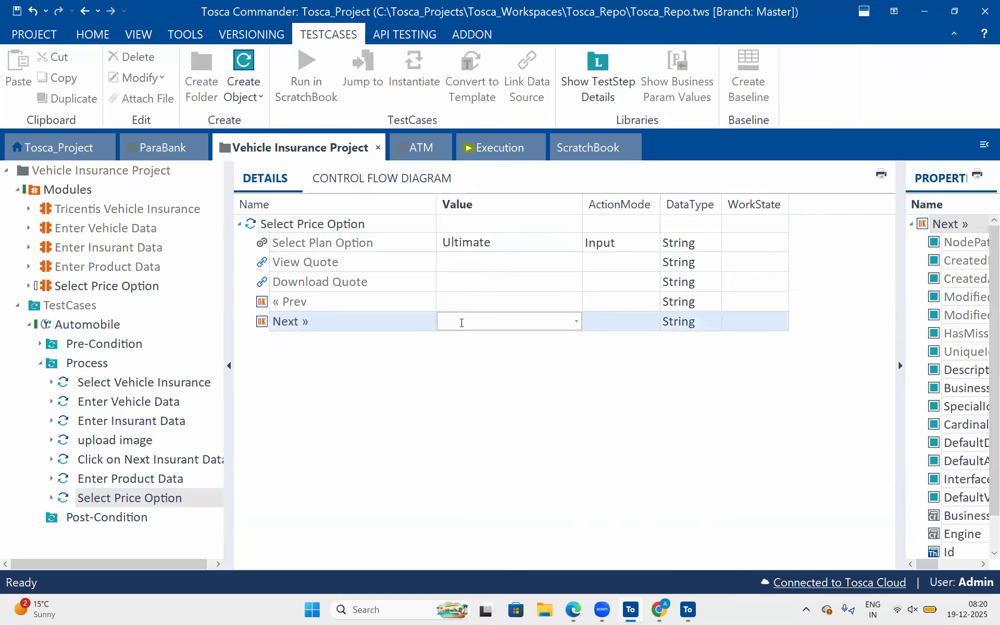
text(X)
click(402, 281)
drag(363, 230, 399, 205)
click(470, 252)
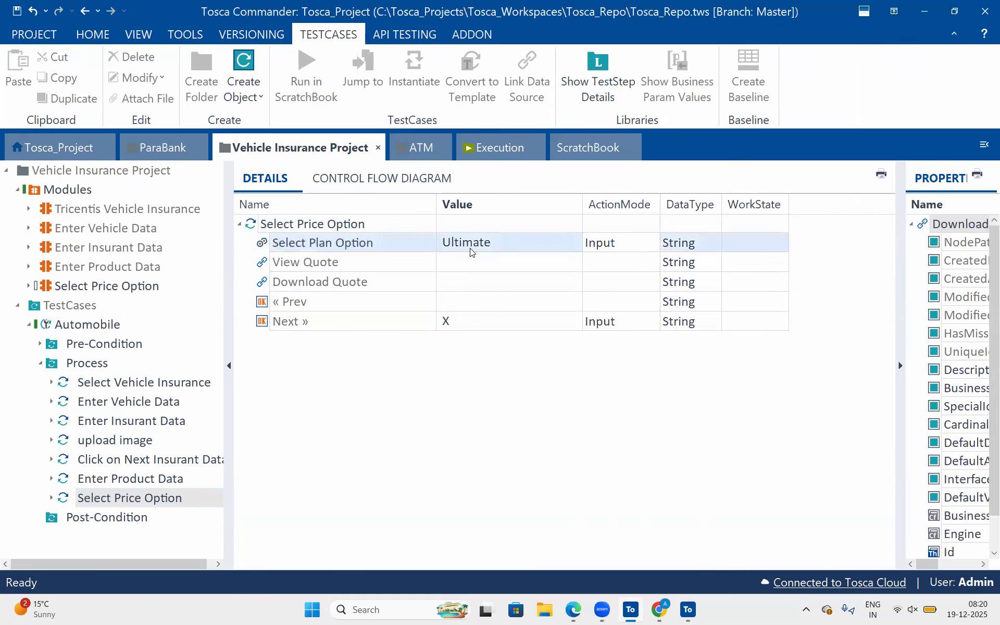
click(466, 328)
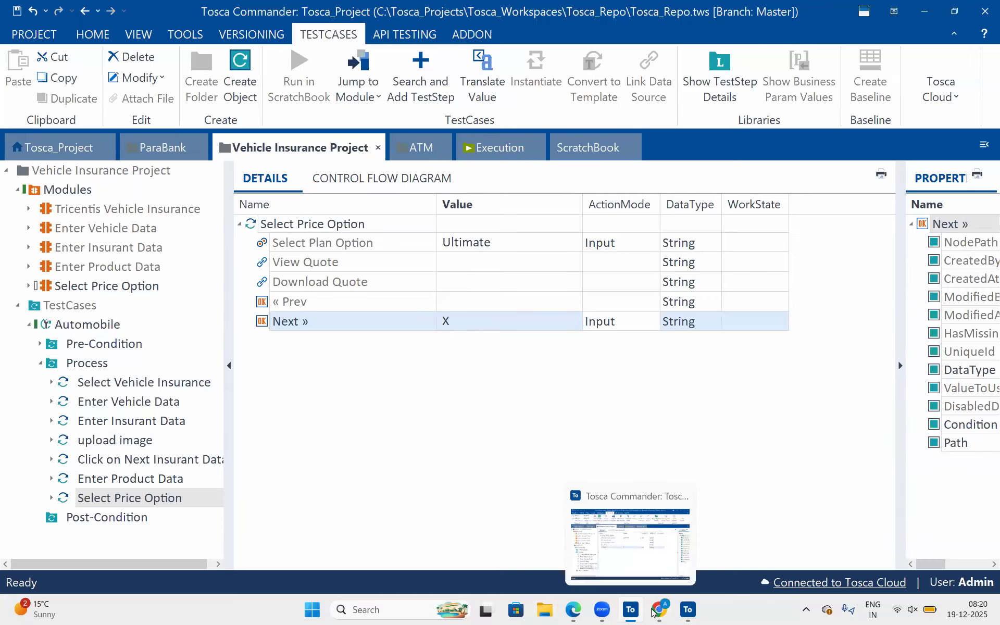
Switch to Chrome, open the Send Quote page of the insurance form and look over its fields and buttons.
mouse_move(659, 613)
click(659, 542)
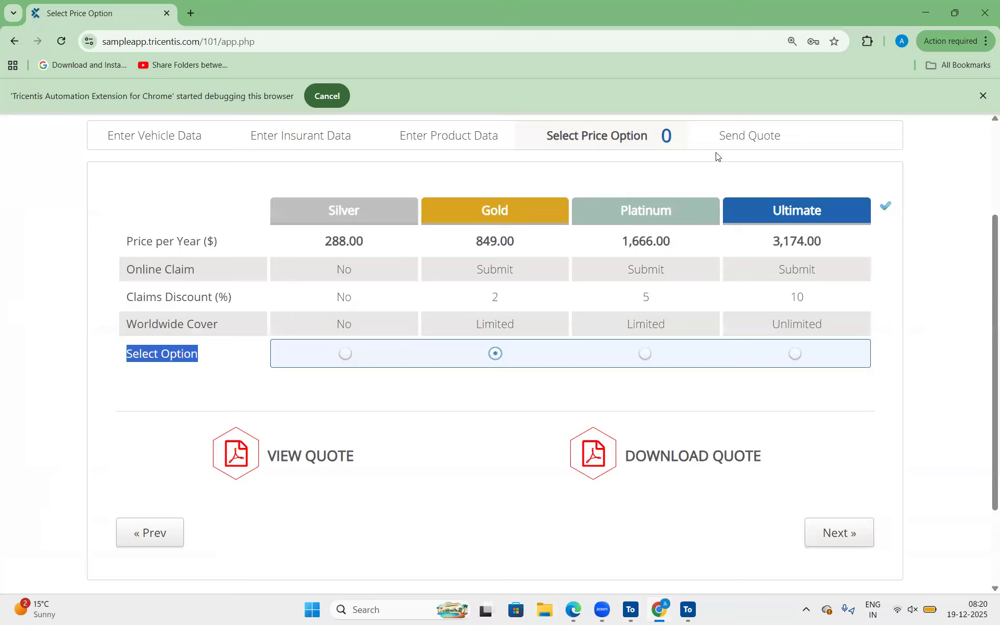
click(759, 136)
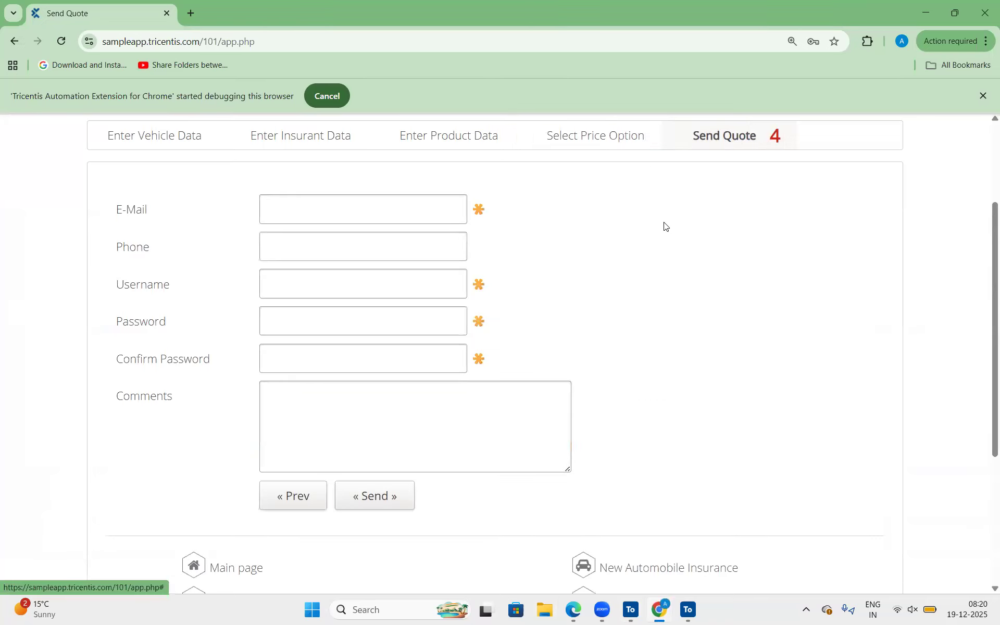
scroll(568, 293, up, 1)
scroll(568, 293, down, 2)
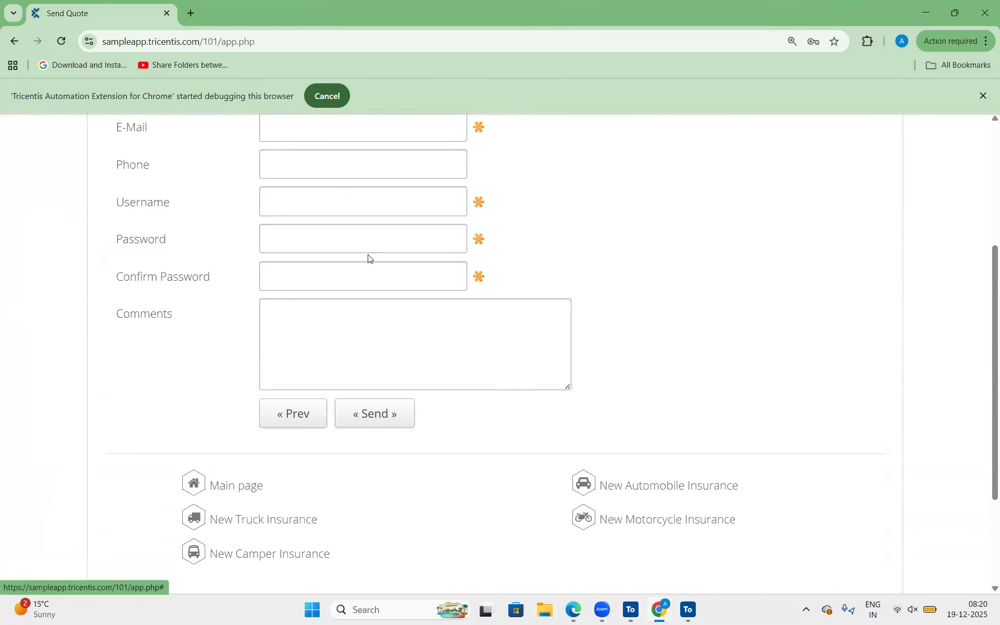
scroll(369, 255, up, 1)
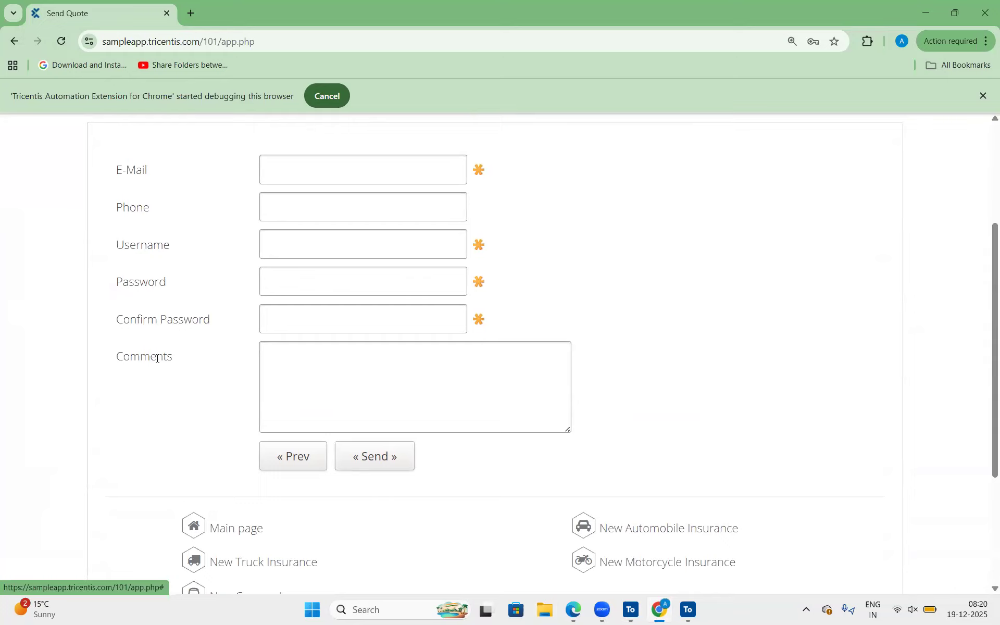
scroll(451, 325, down, 1)
scroll(366, 334, up, 1)
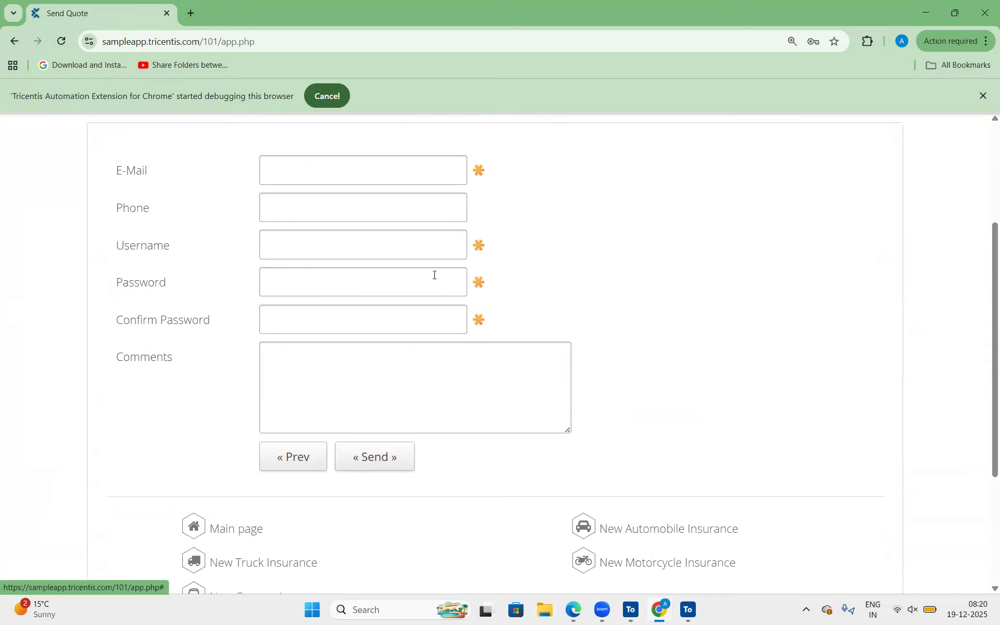
Switch to XScan, scan the Send Quote page and place the scan window clear of the form's fields.
click(688, 612)
click(339, 107)
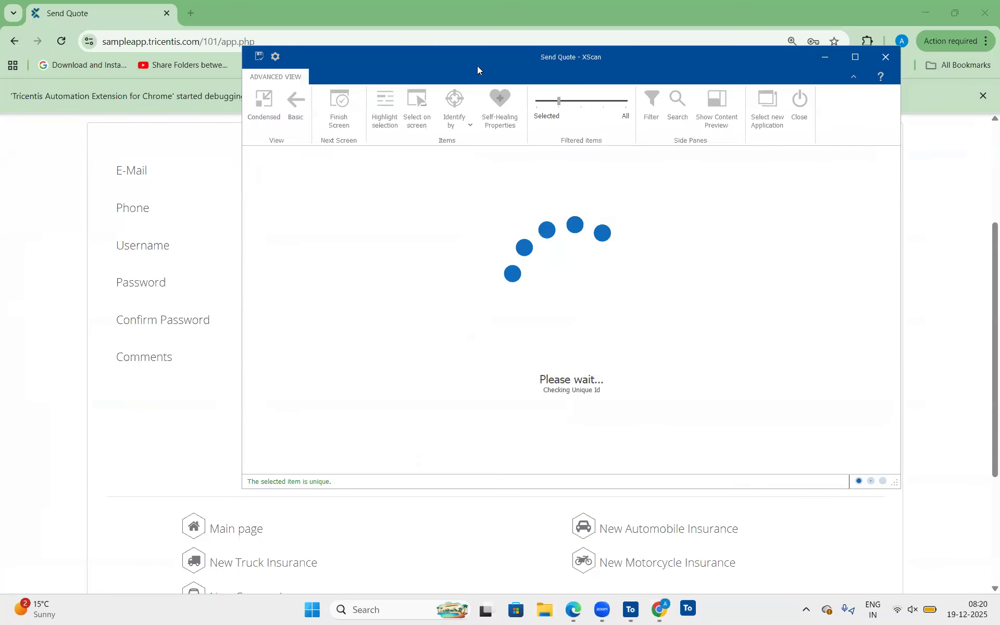
drag(471, 65, 713, 69)
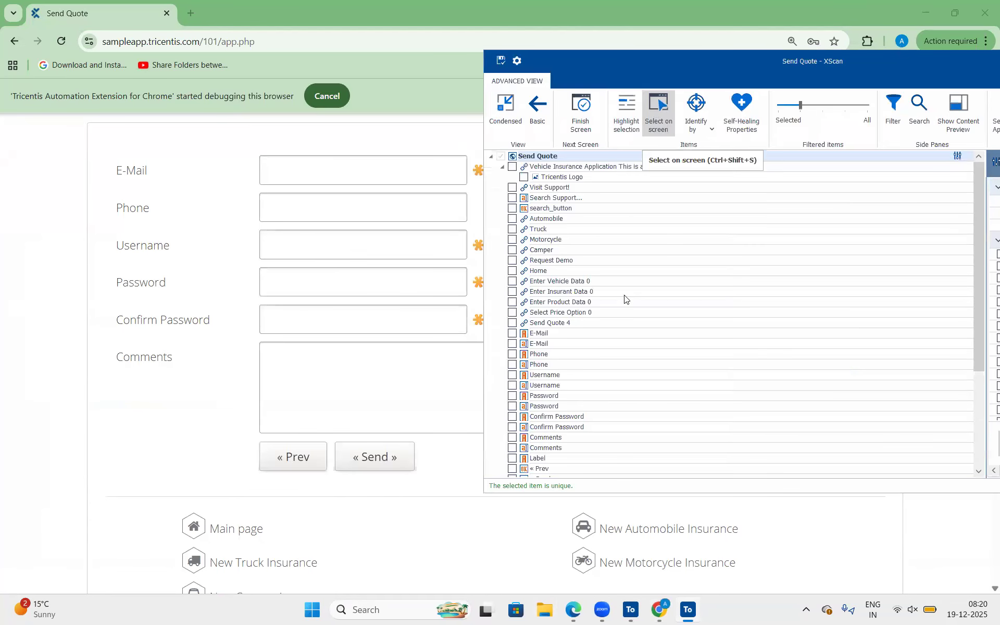
scroll(660, 222, down, 4)
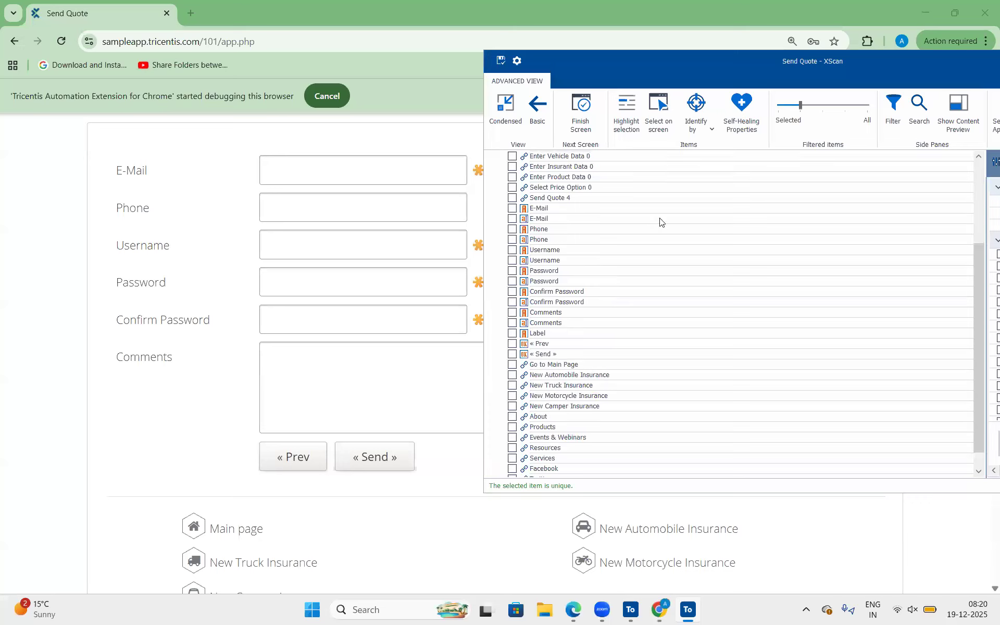
Pick the E-Mail, Phone, Username, Password, Confirm Password and Comments input fields on the Send Quote page for the module.
click(661, 102)
click(344, 159)
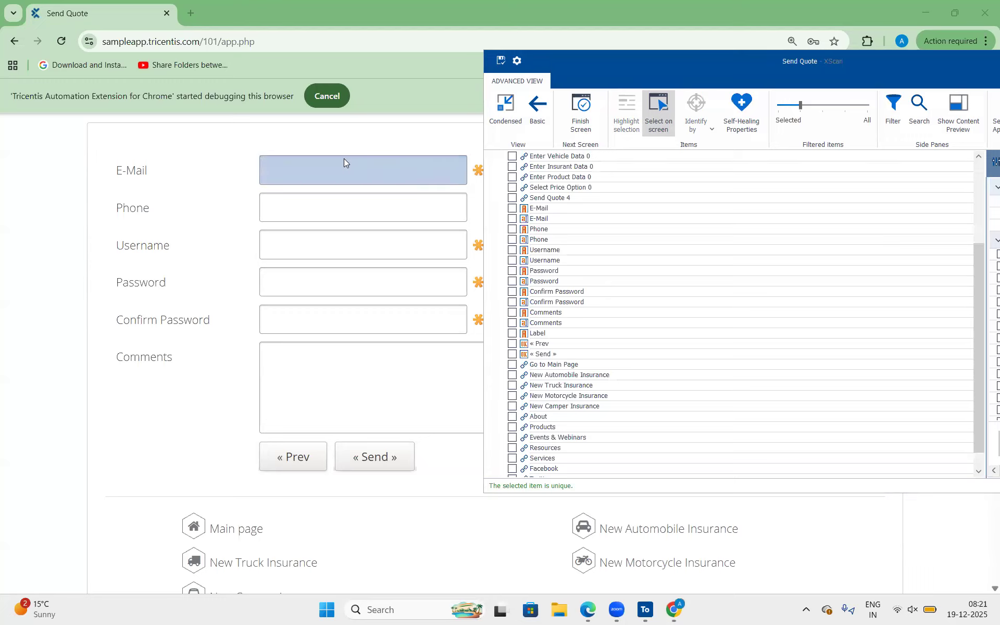
click(341, 207)
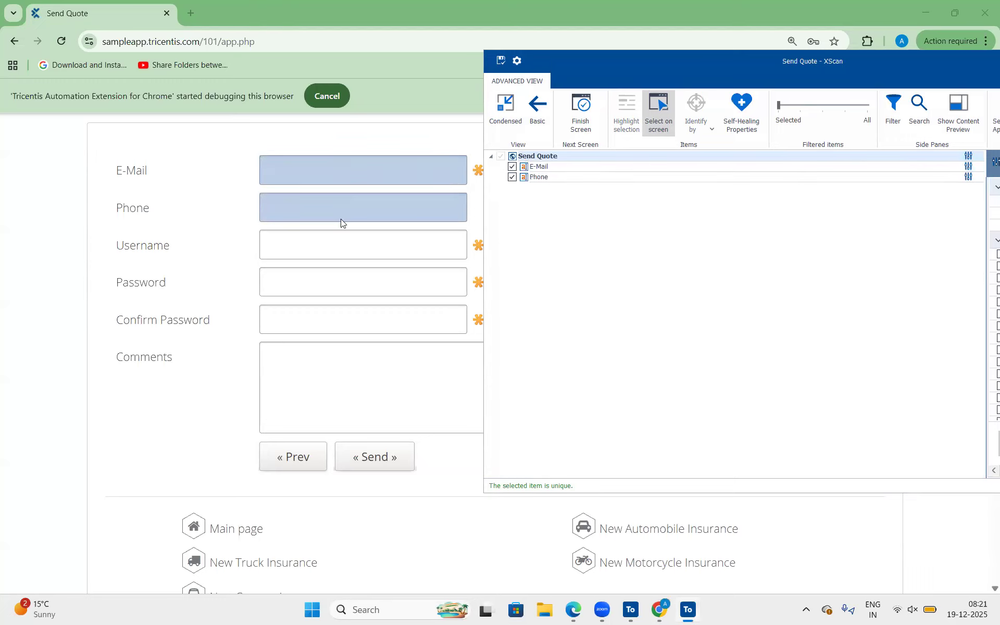
click(332, 245)
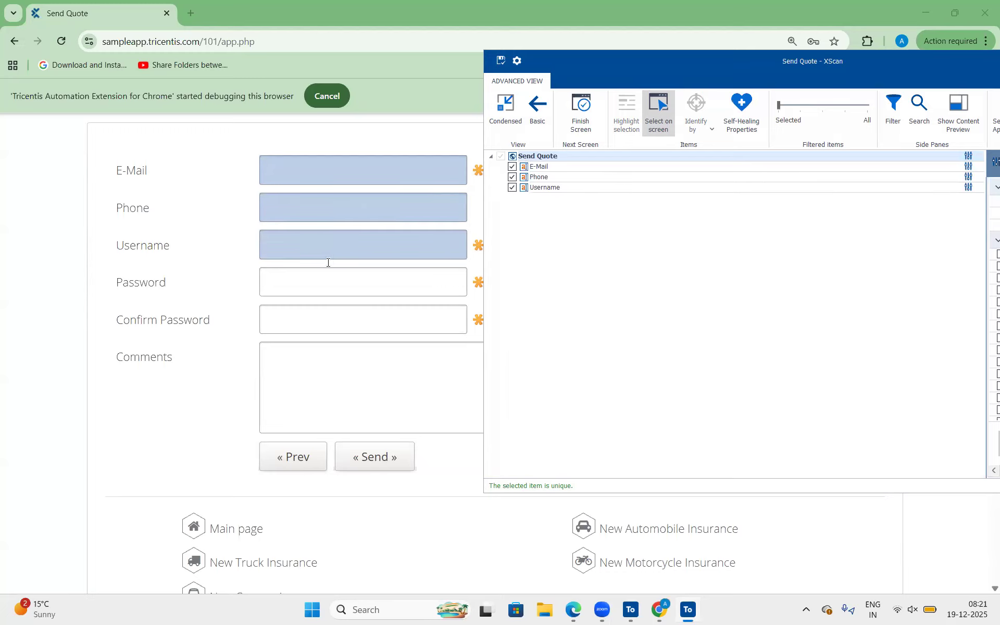
click(322, 282)
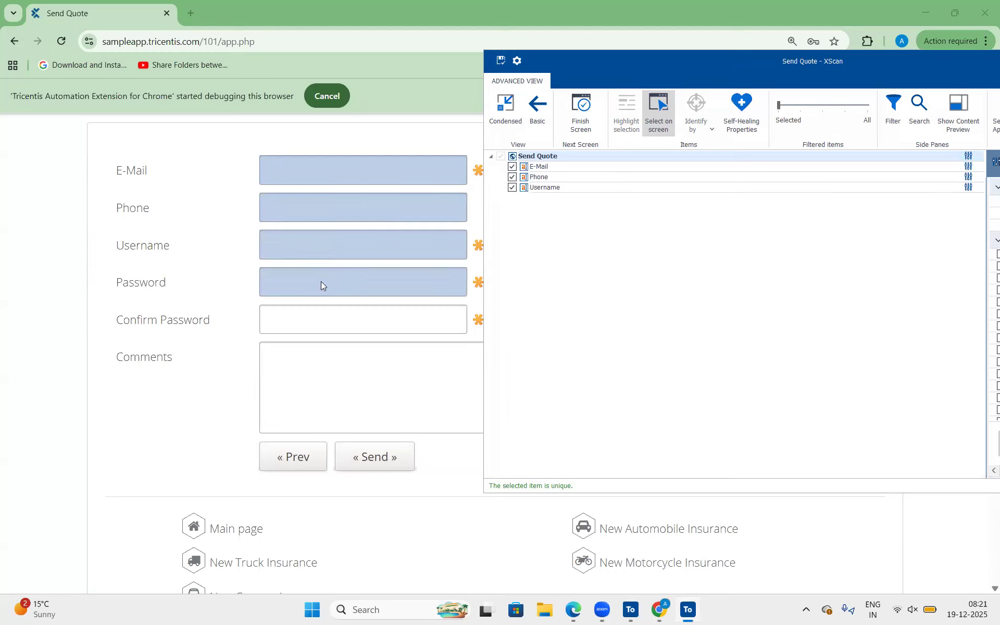
click(326, 316)
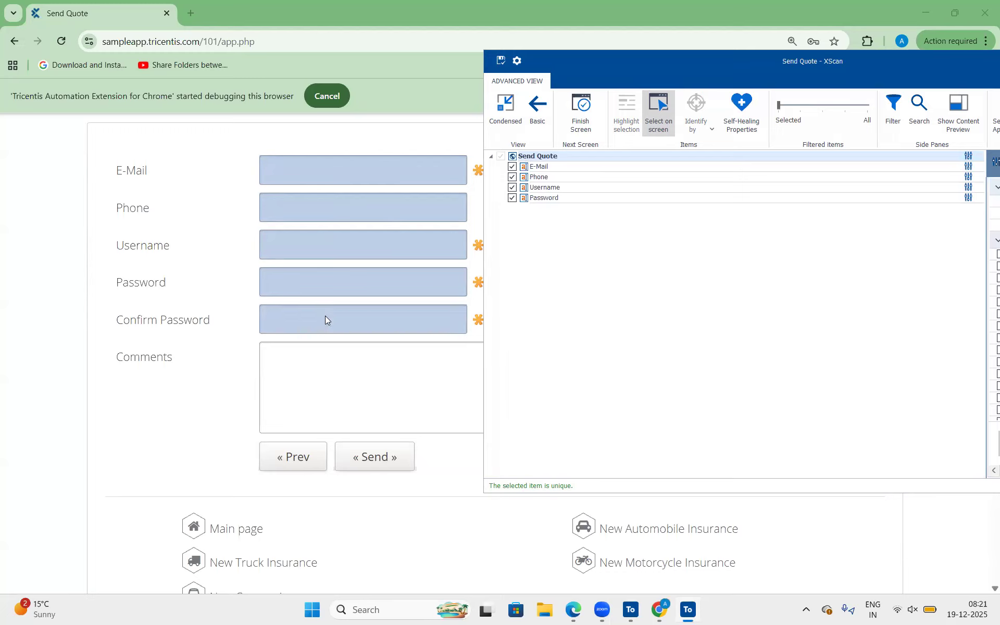
click(335, 382)
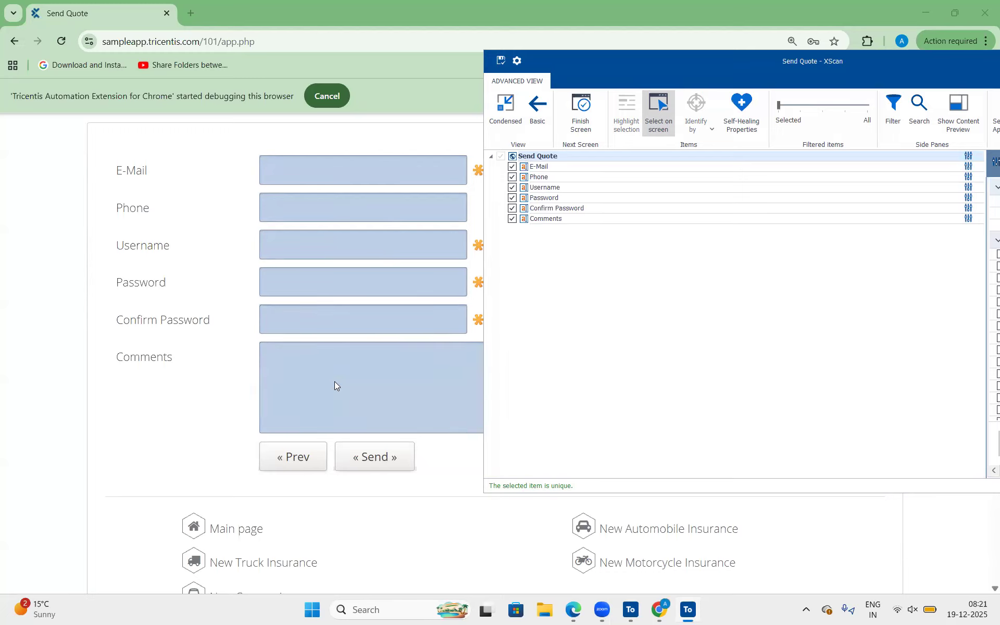
Add the Send and Prev buttons to the selection and save the Send Quote module.
click(354, 458)
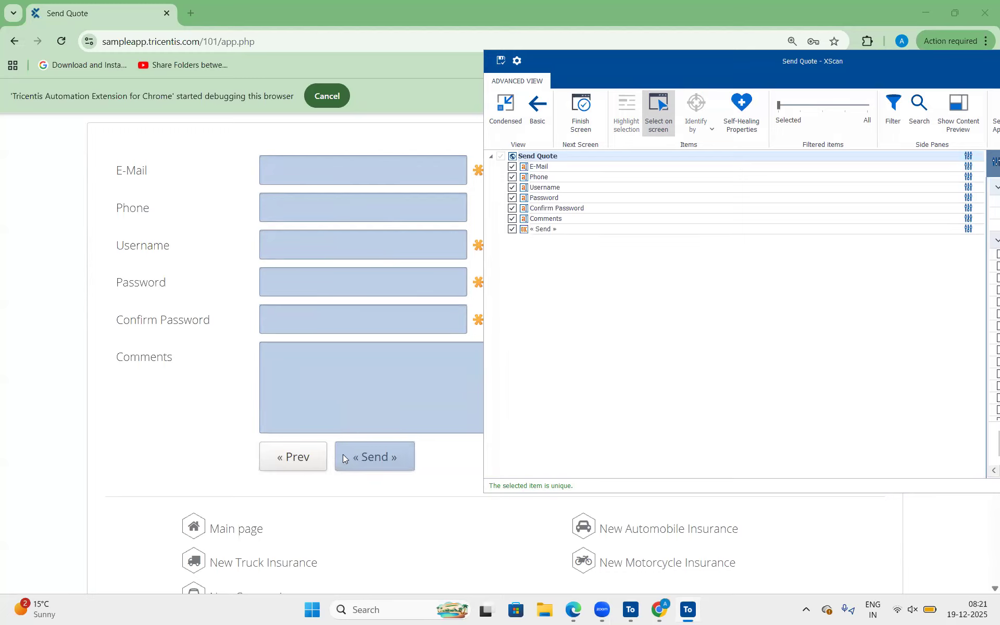
click(303, 458)
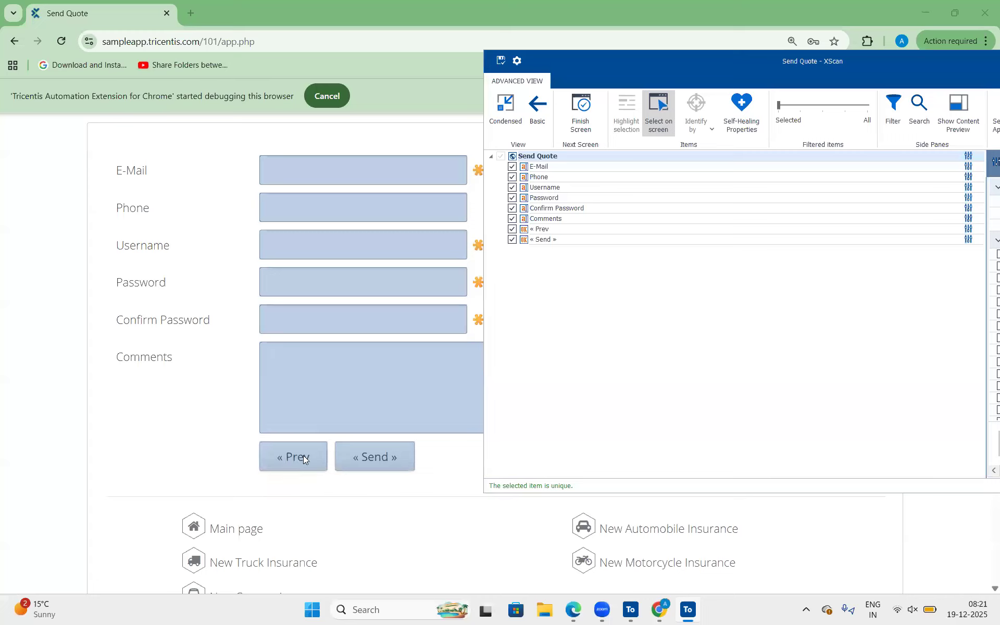
click(672, 108)
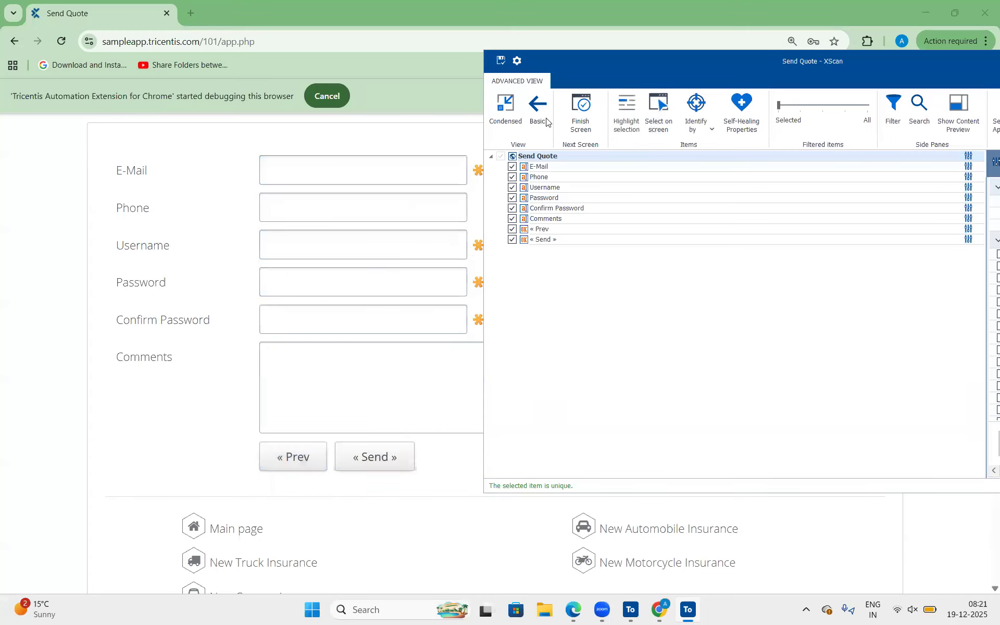
click(503, 60)
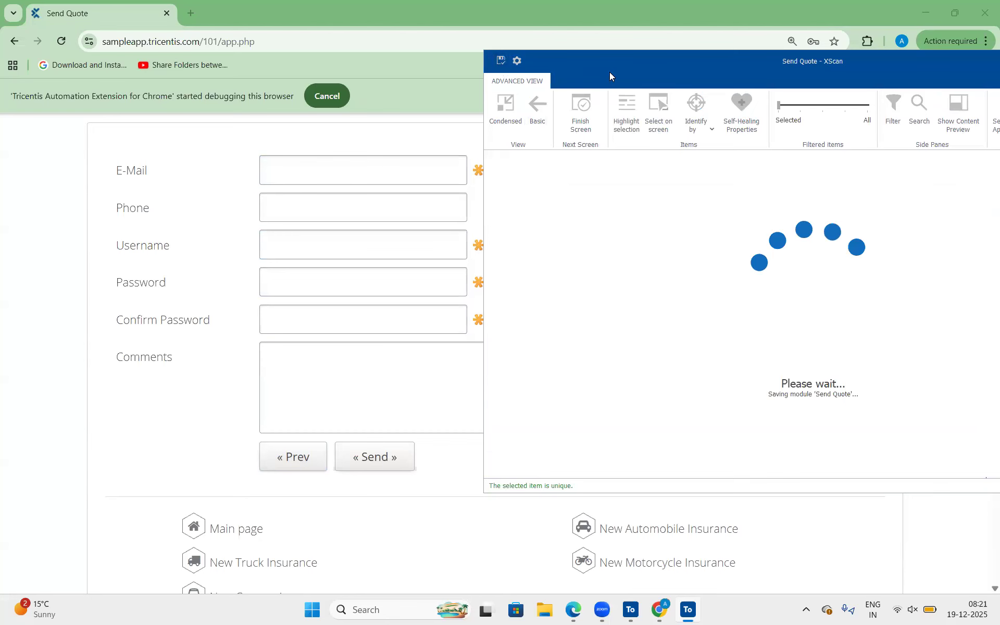
Finish the saved screen, scan the Send Quote page again and enable picking controls directly on the page.
scroll(312, 339, down, 2)
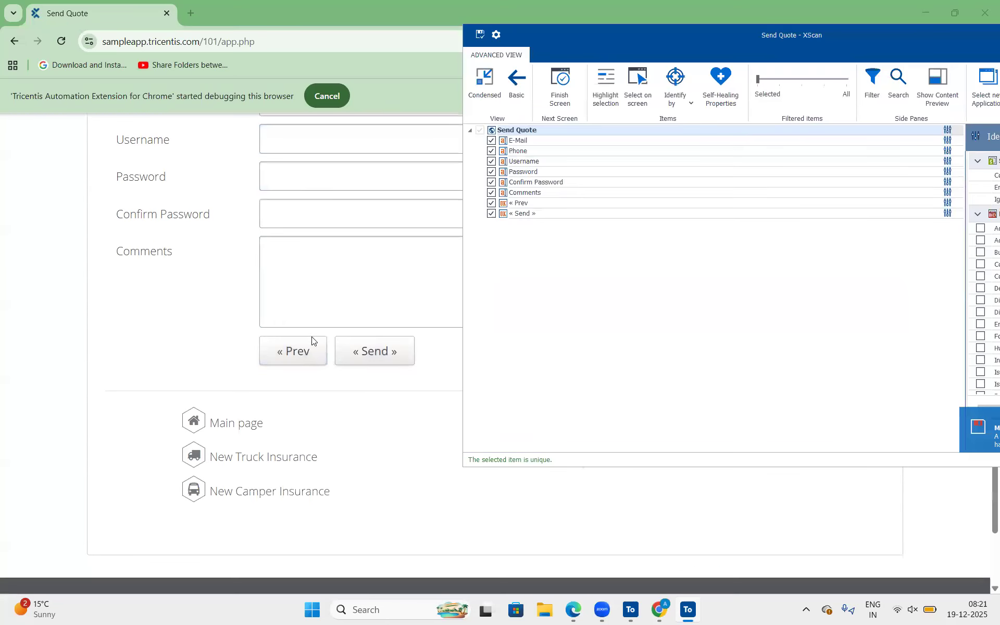
scroll(312, 340, up, 2)
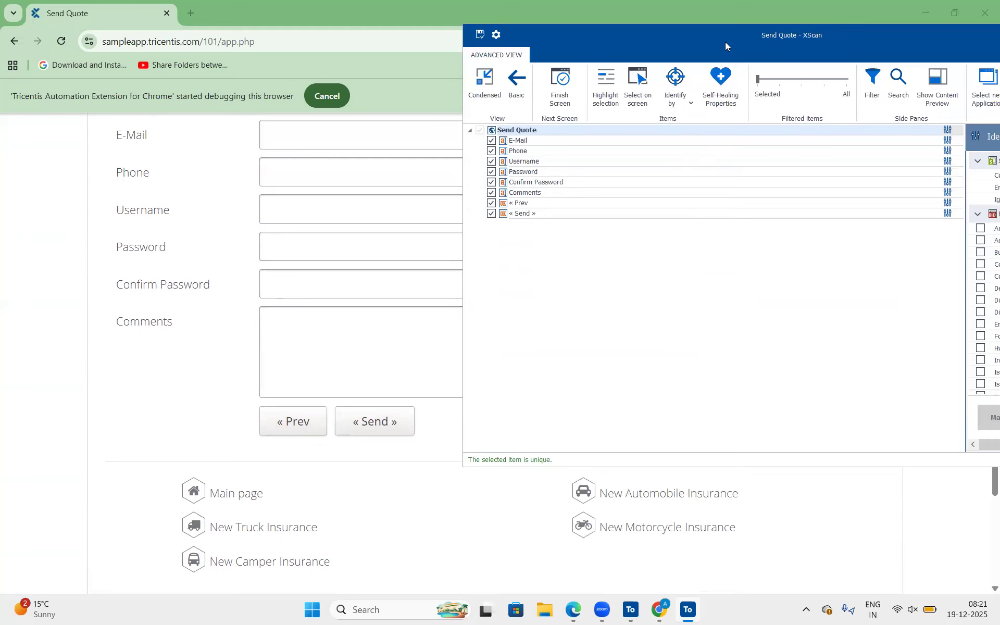
drag(725, 42, 605, 39)
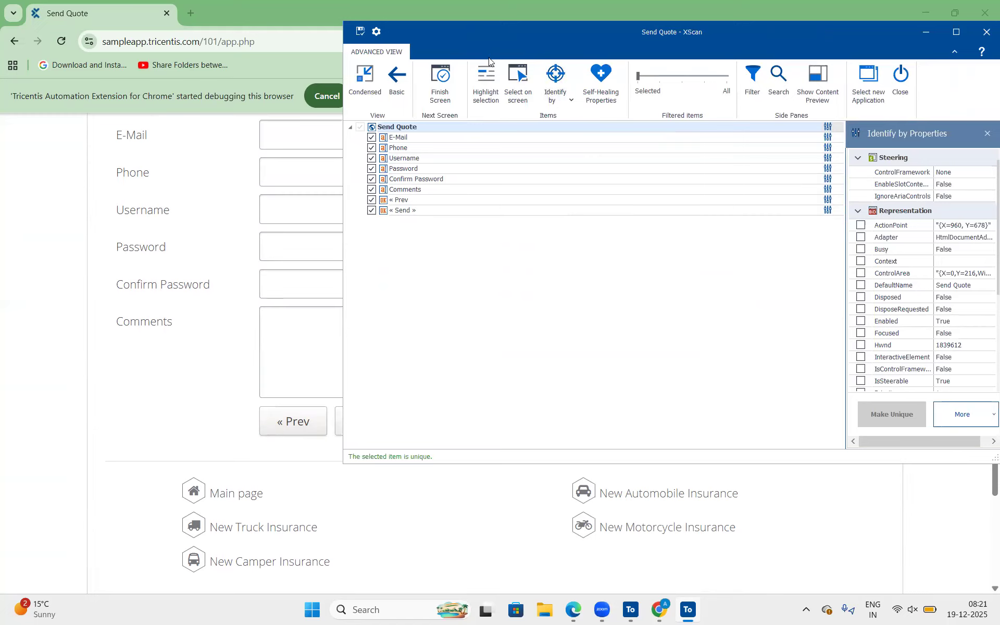
click(437, 89)
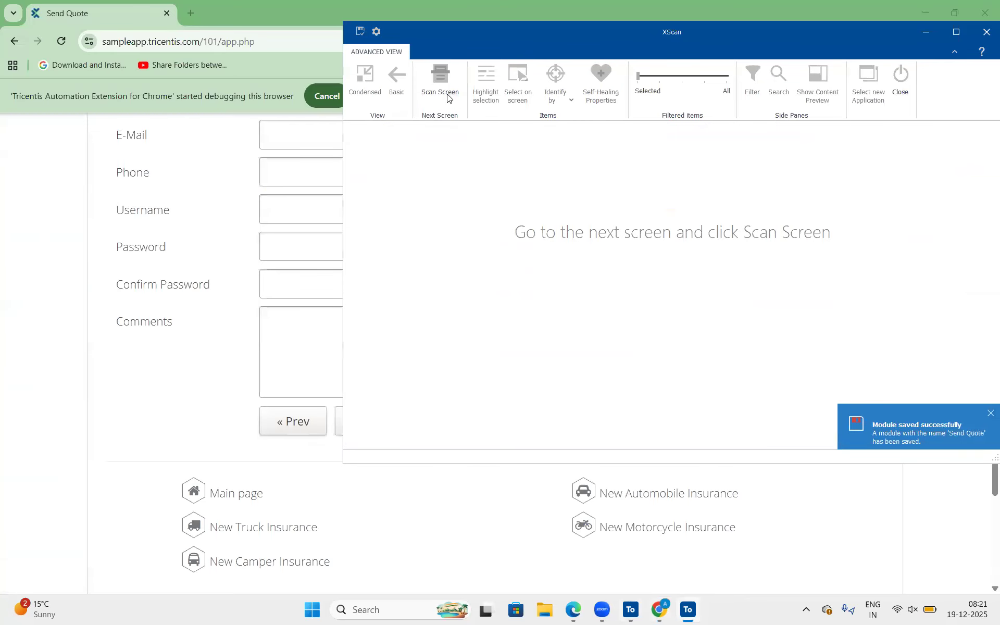
click(446, 94)
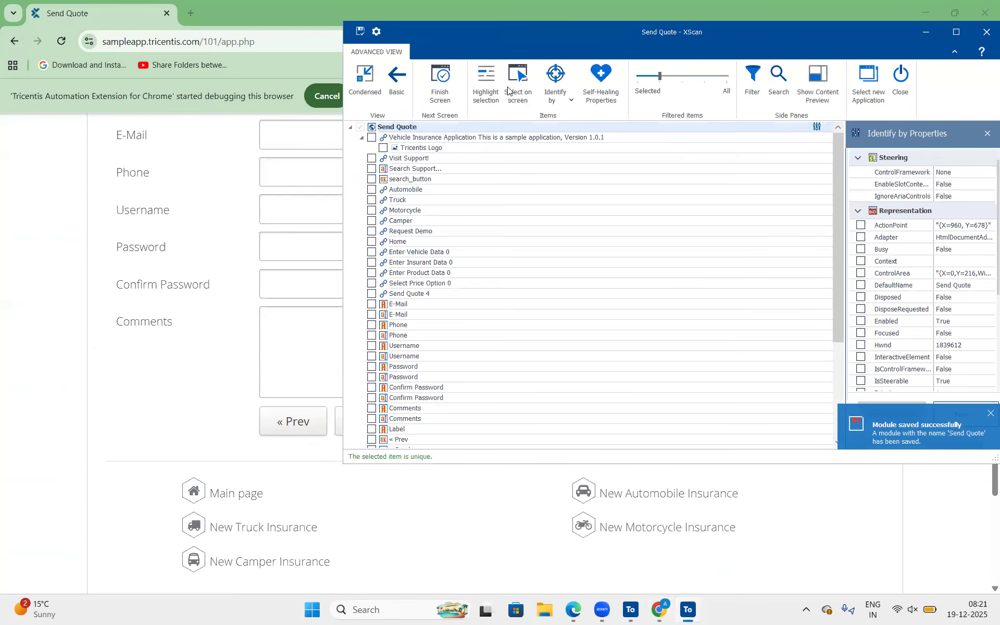
click(512, 82)
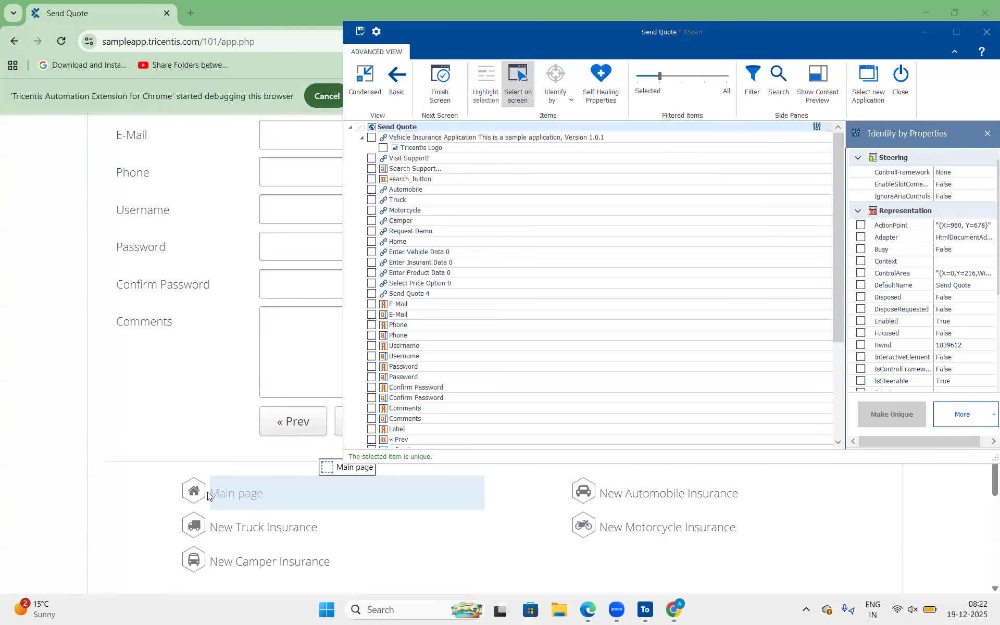
Pick the text labels Main page, New Truck Insurance, New Camper Insurance, New Automobile Insurance and New Motorcycle Insurance.
click(234, 495)
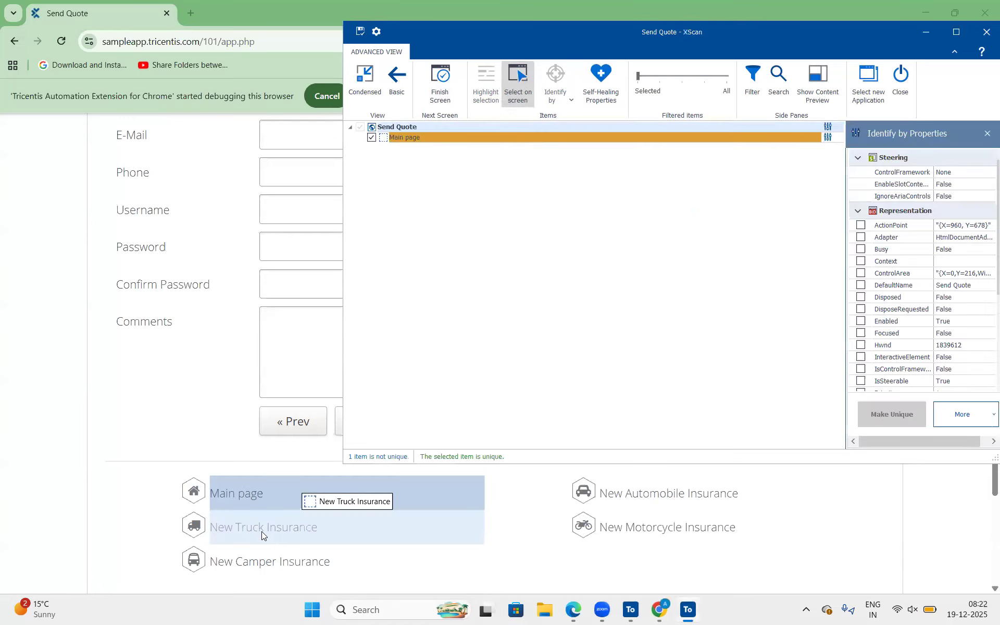
ctrl+click(262, 532)
ctrl+click(264, 564)
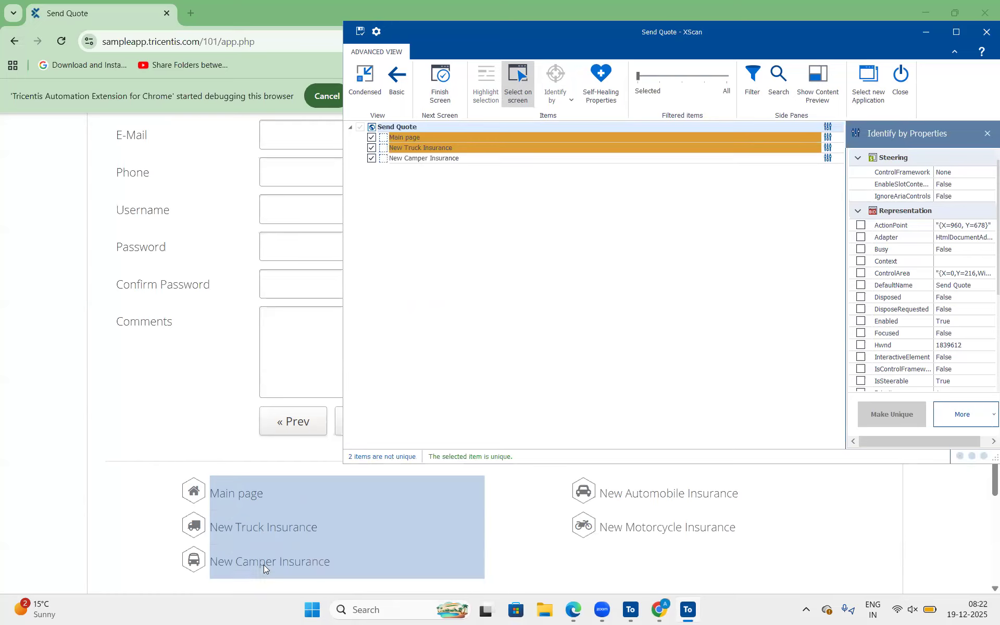
ctrl+click(629, 499)
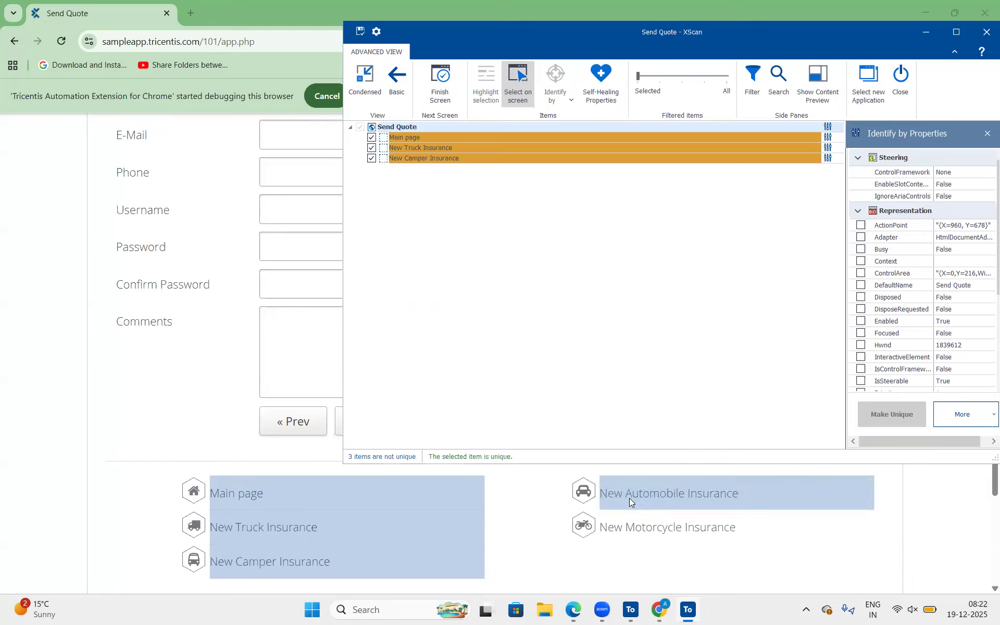
ctrl+click(626, 531)
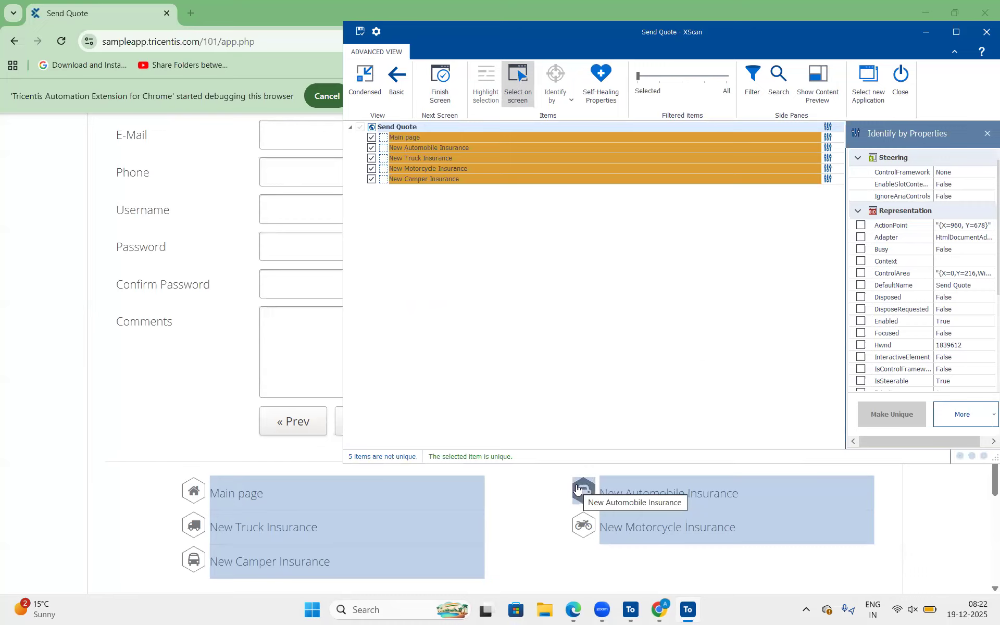
Pick the icon links for Automobile, Motorcycle, Main Page, Truck and Camper below the form.
ctrl+click(578, 488)
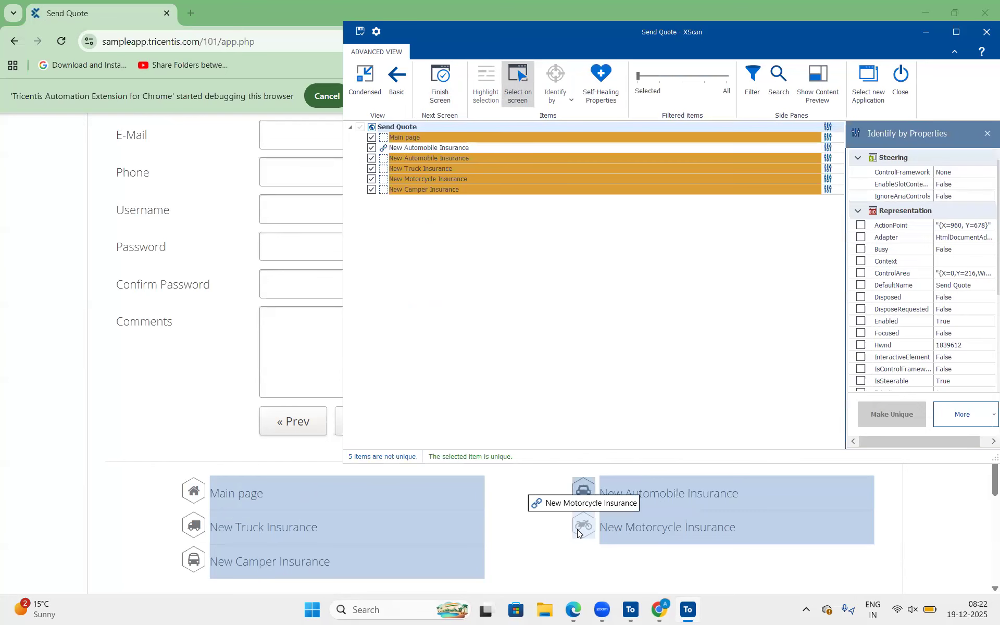
ctrl+click(578, 530)
ctrl+click(195, 492)
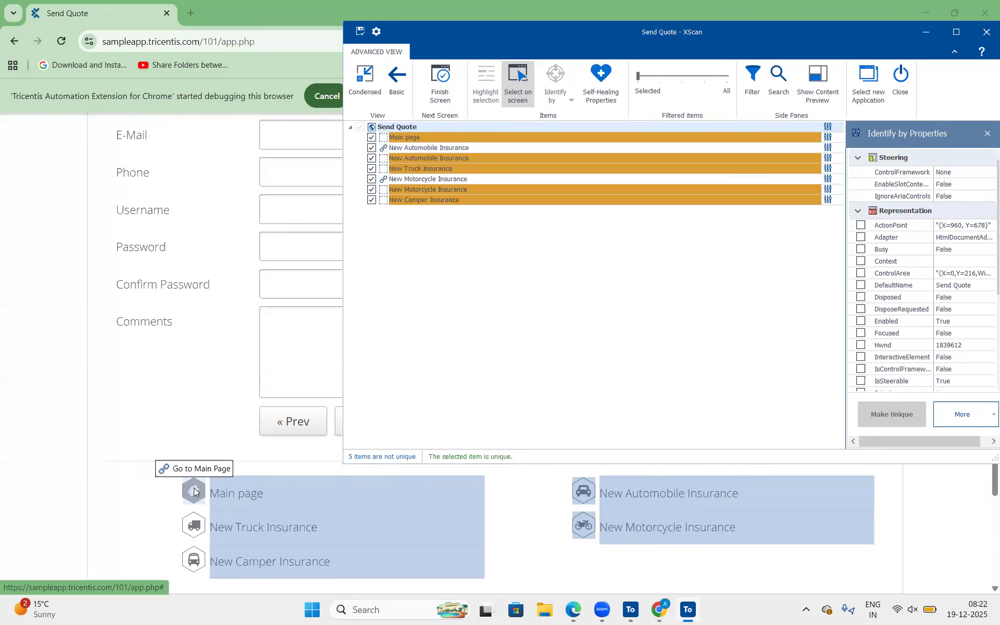
ctrl+click(194, 528)
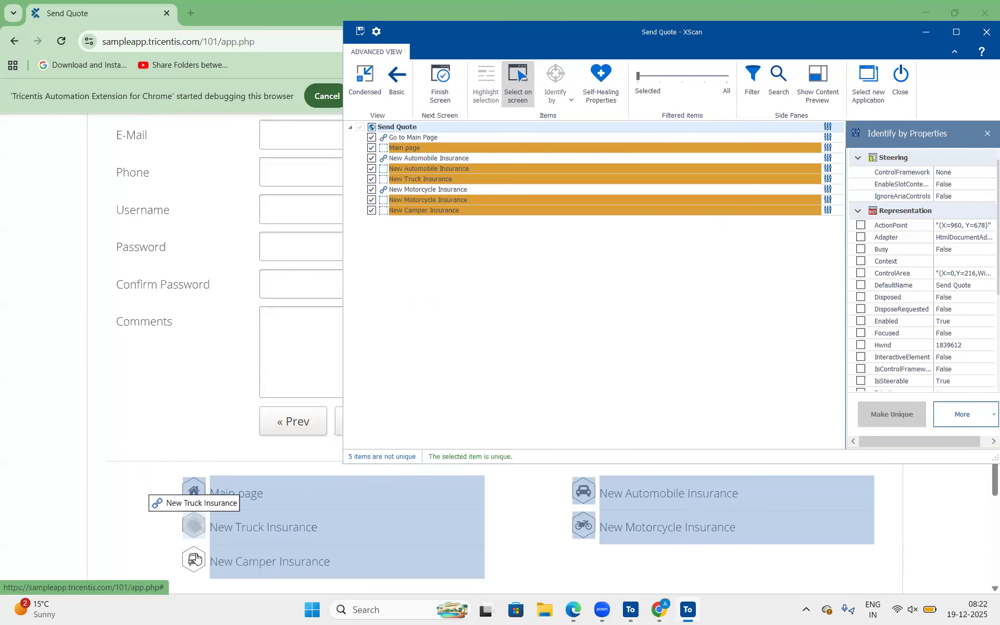
ctrl+click(195, 561)
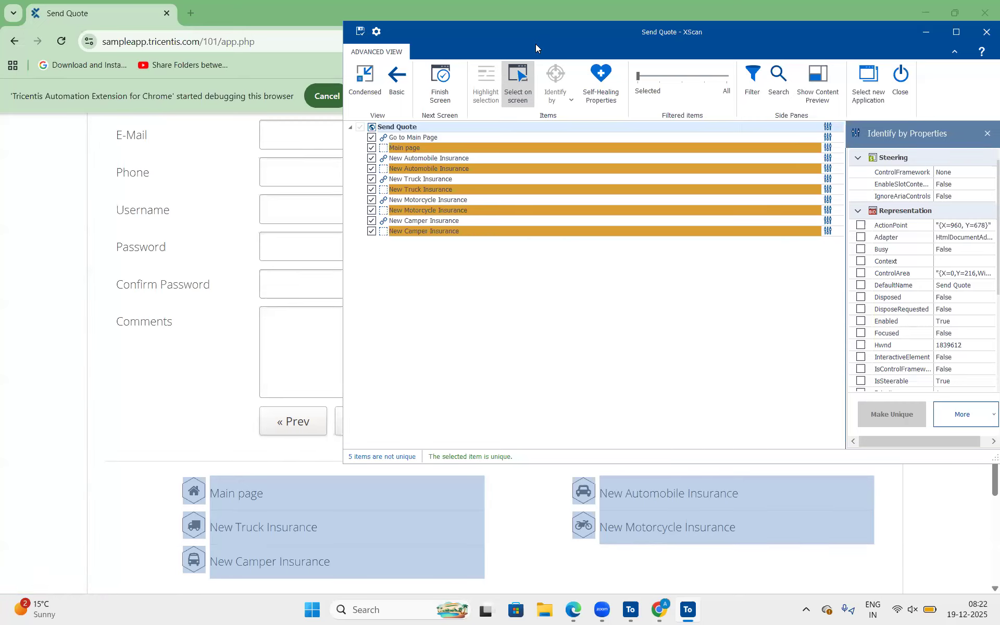
Deselect the five non-unique text label items, keeping only the link controls selected.
click(372, 148)
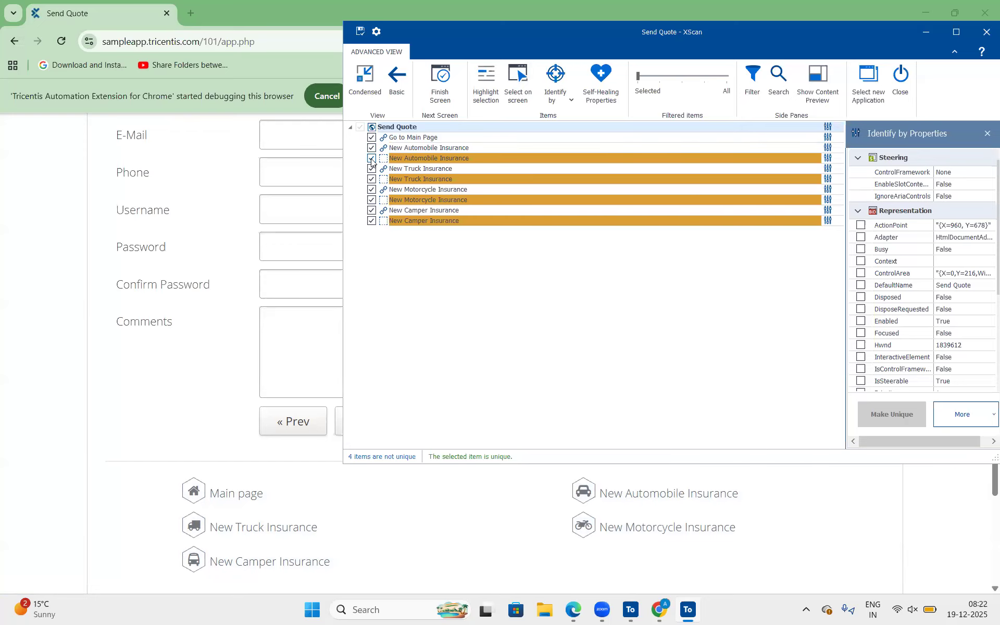
click(371, 158)
click(371, 168)
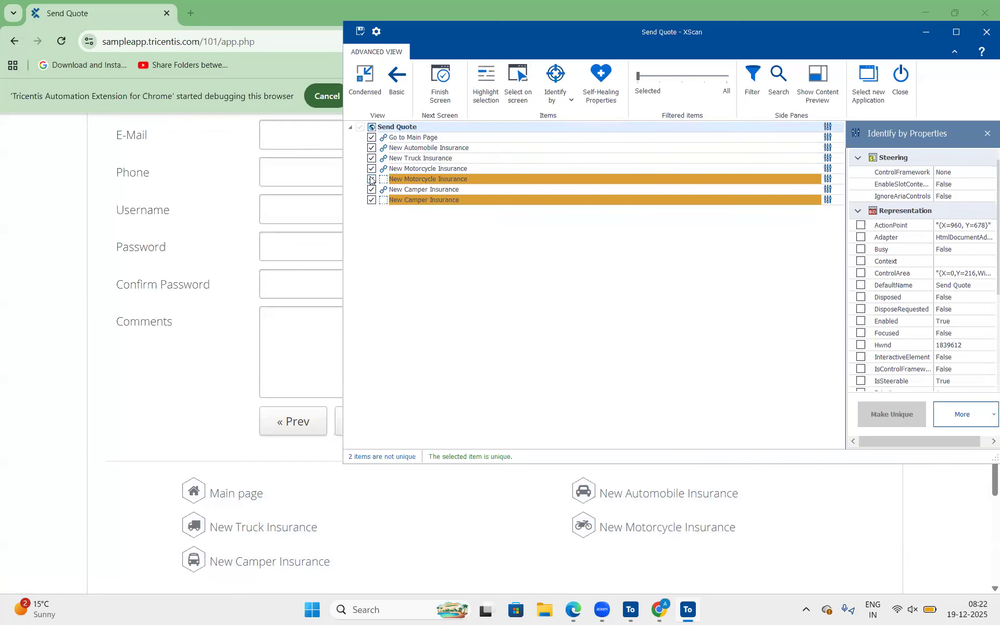
click(372, 179)
click(371, 189)
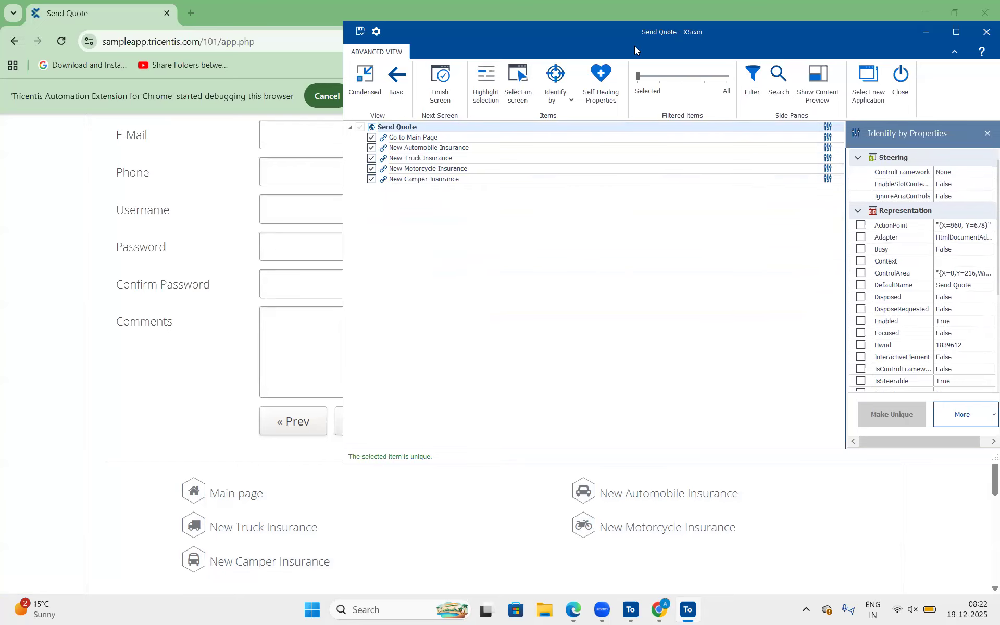
Save the selected page links as a second Send Quote module and switch to Tosca Commander.
drag(634, 46, 551, 49)
click(276, 35)
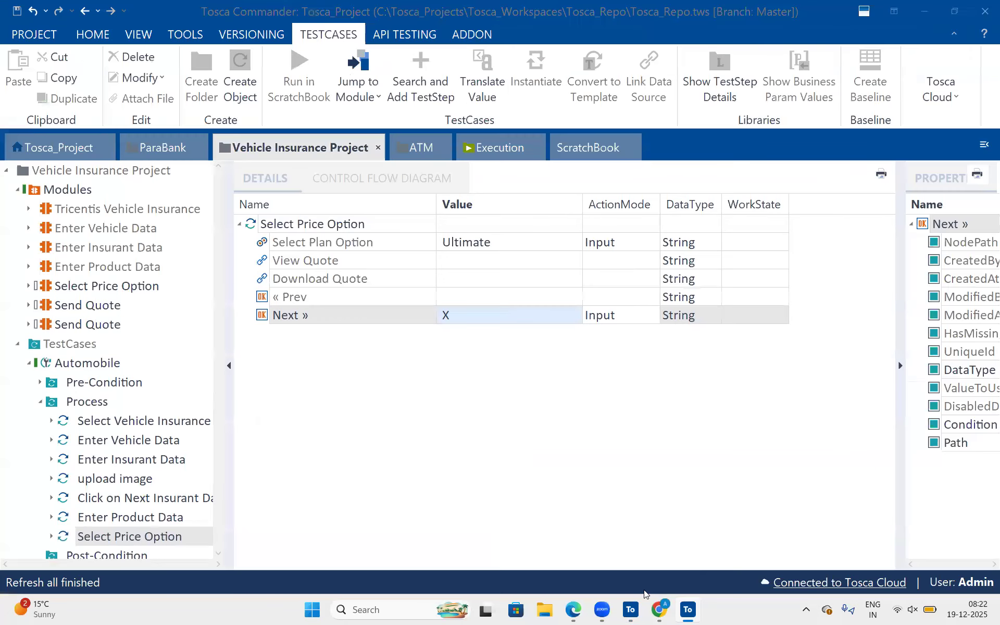
click(635, 597)
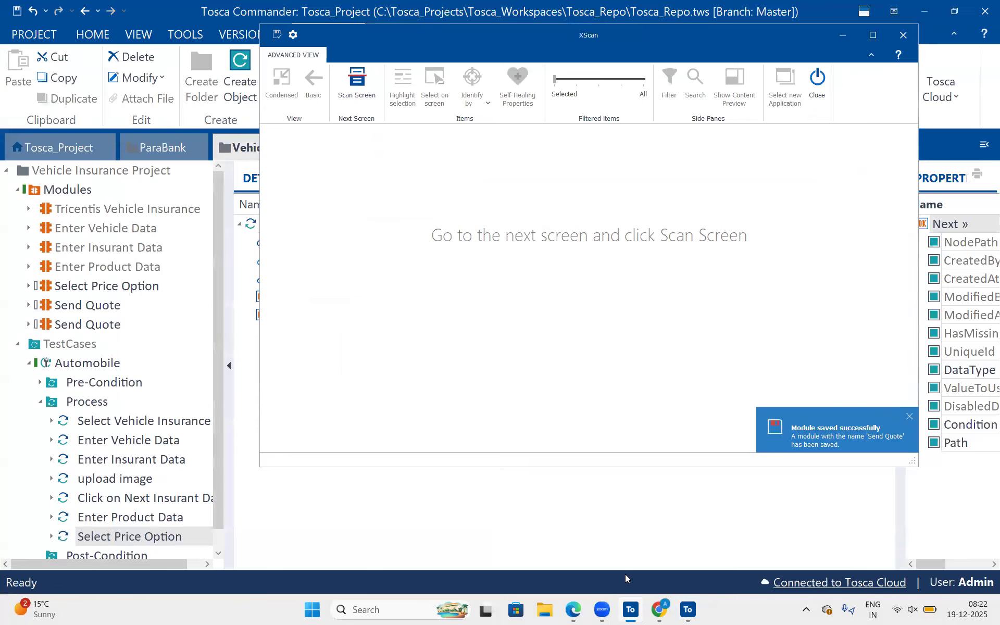
Add the Send Quote form module to the Process folder after Select Price Option and narrow its Name column.
scroll(77, 383, down, 2)
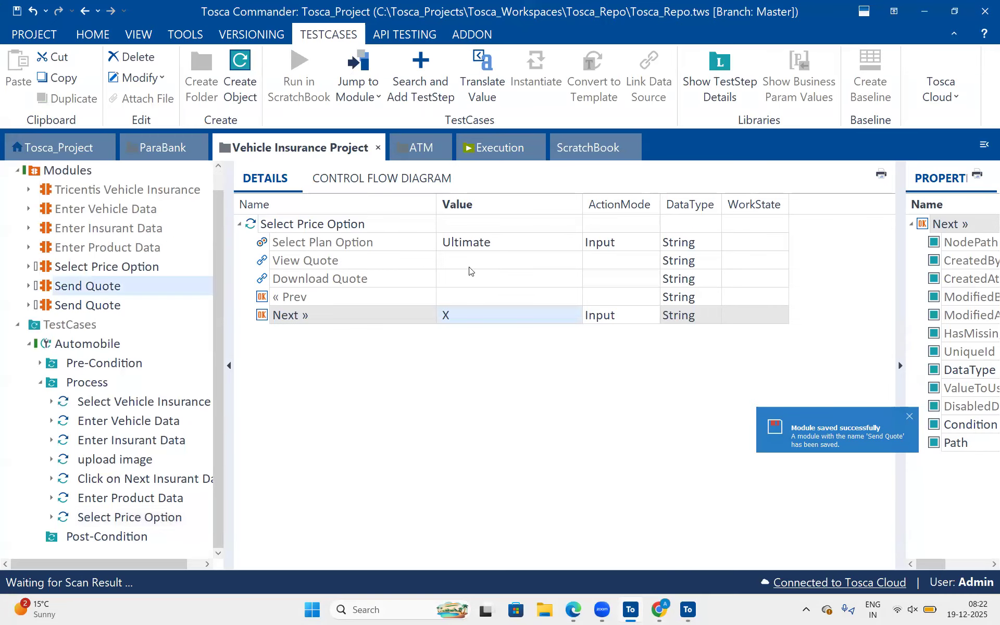
drag(437, 203, 377, 197)
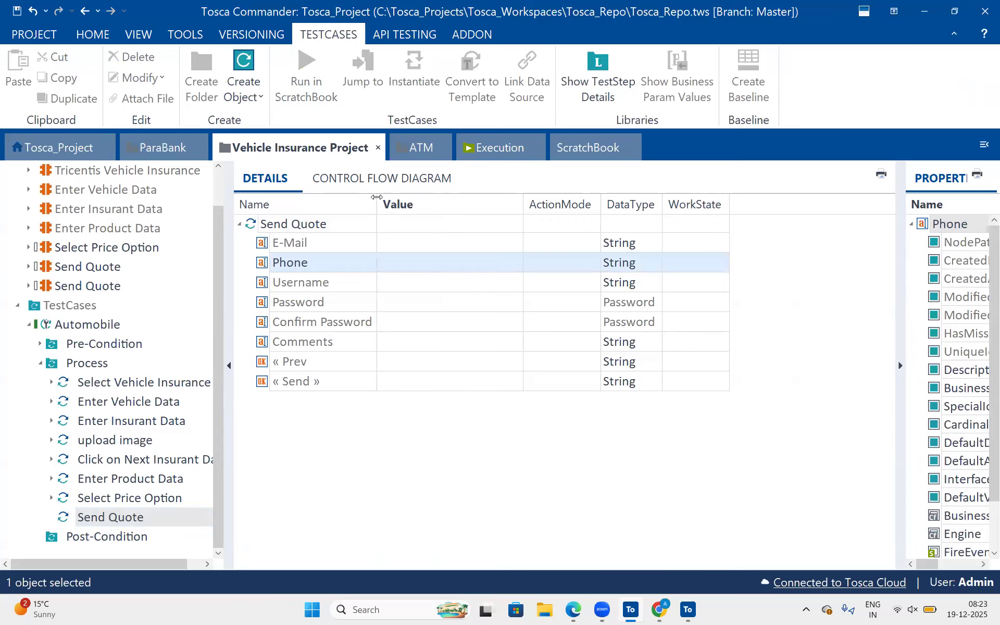
click(406, 244)
click(406, 244)
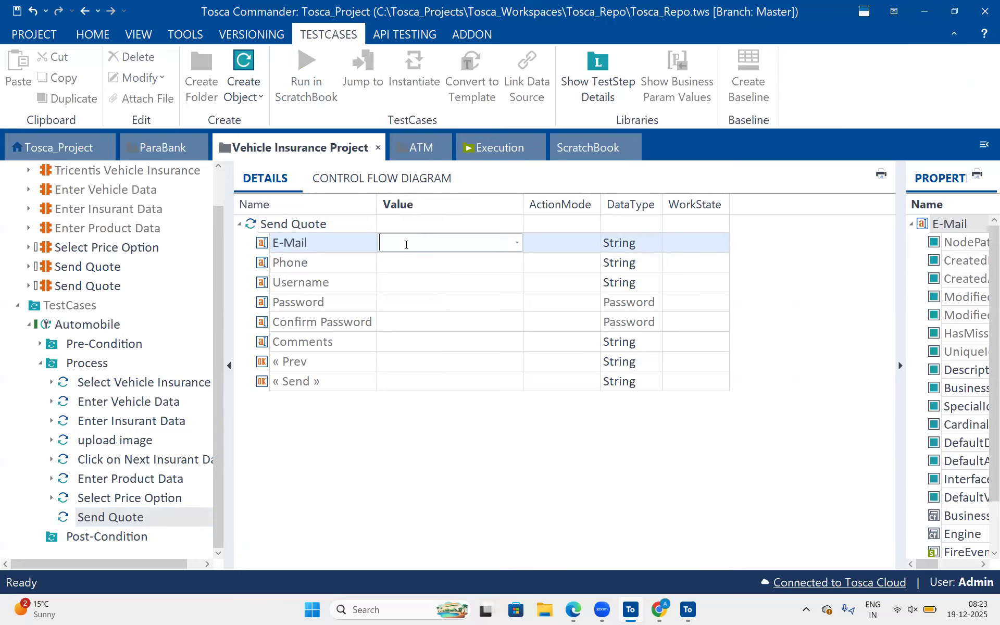
text(anusha_{RN)
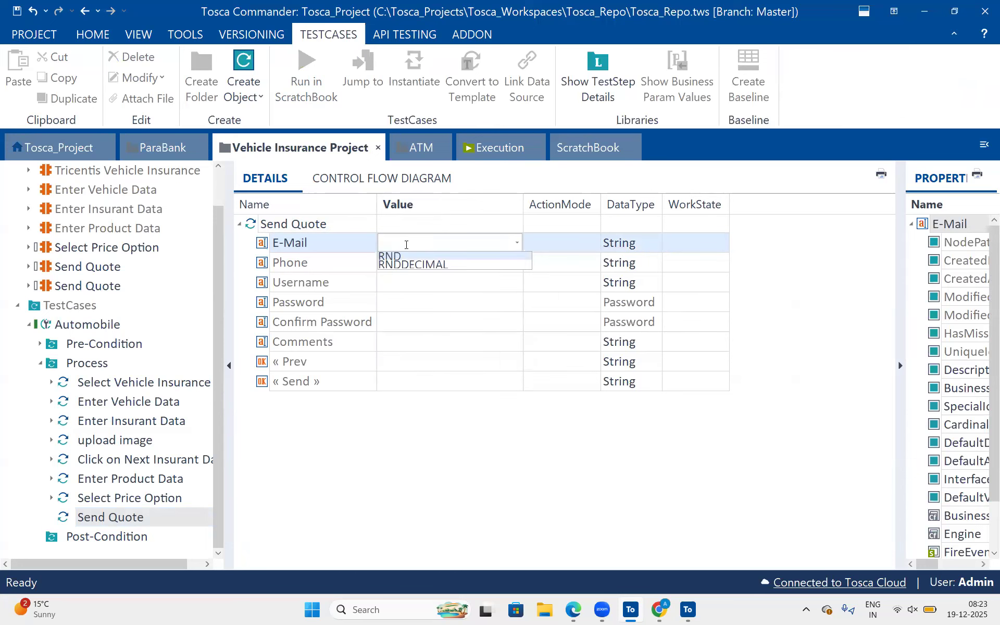
text(D)
key(BackSpace)
key(BackSpace)
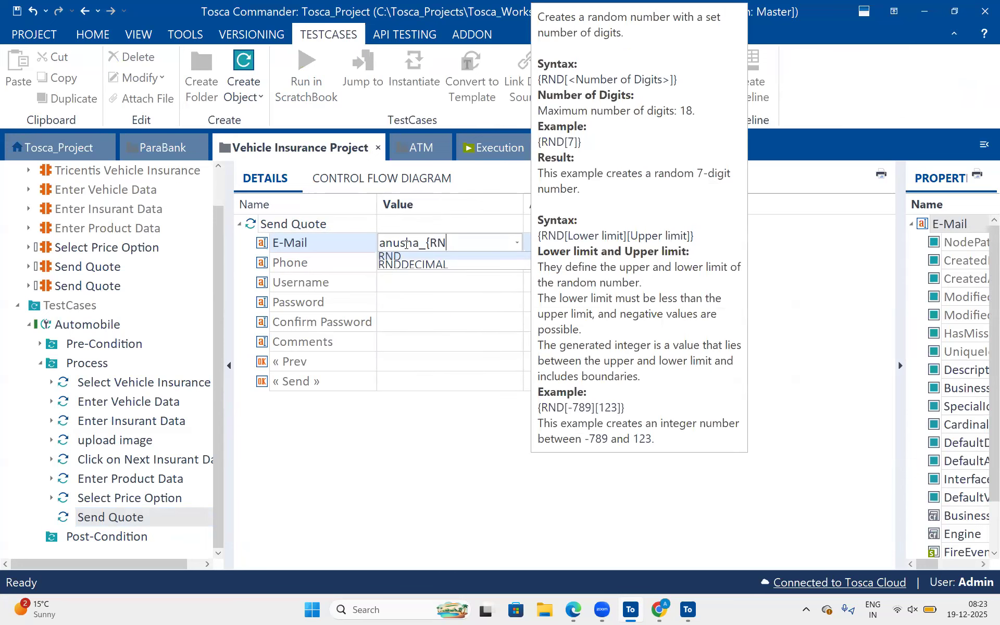
text(andomtext)
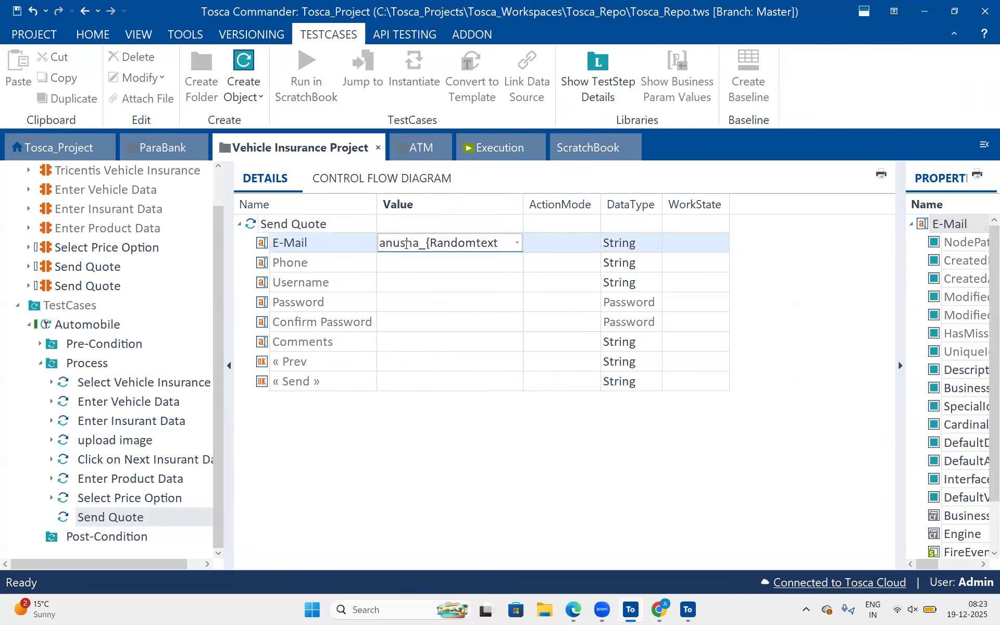
text([)
key(BackSpace)
text([3]})
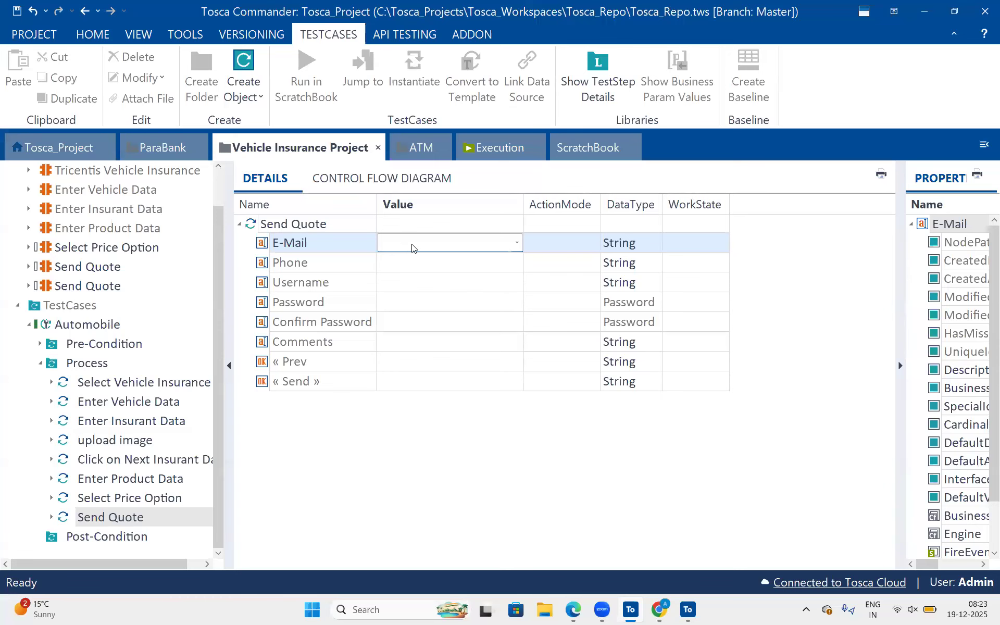
key(Return)
drag(523, 197, 629, 191)
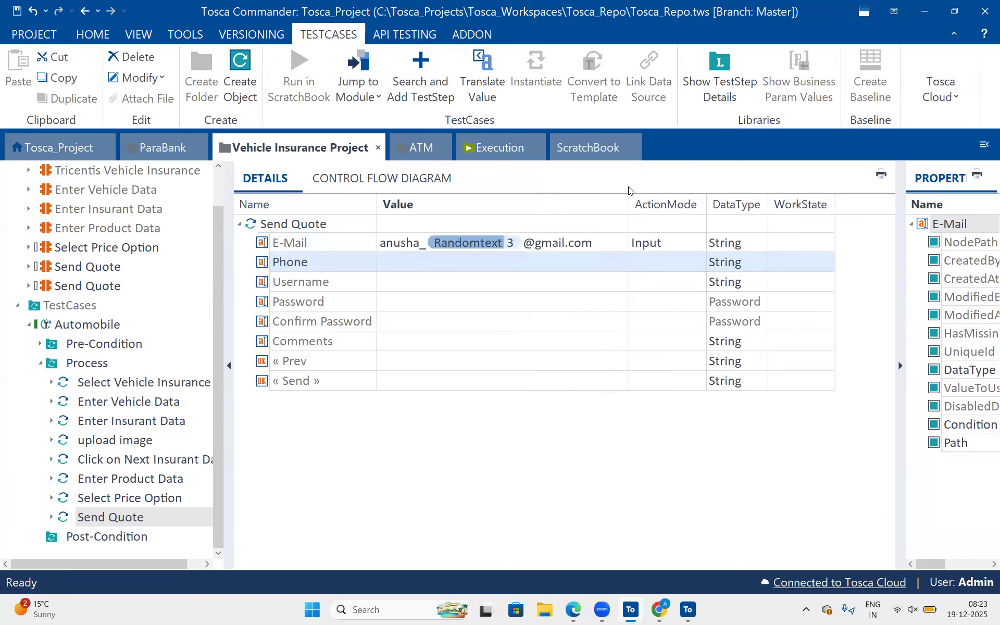
Set the Phone value to {RND[10]} and enter the user's first name as the Username value.
click(447, 266)
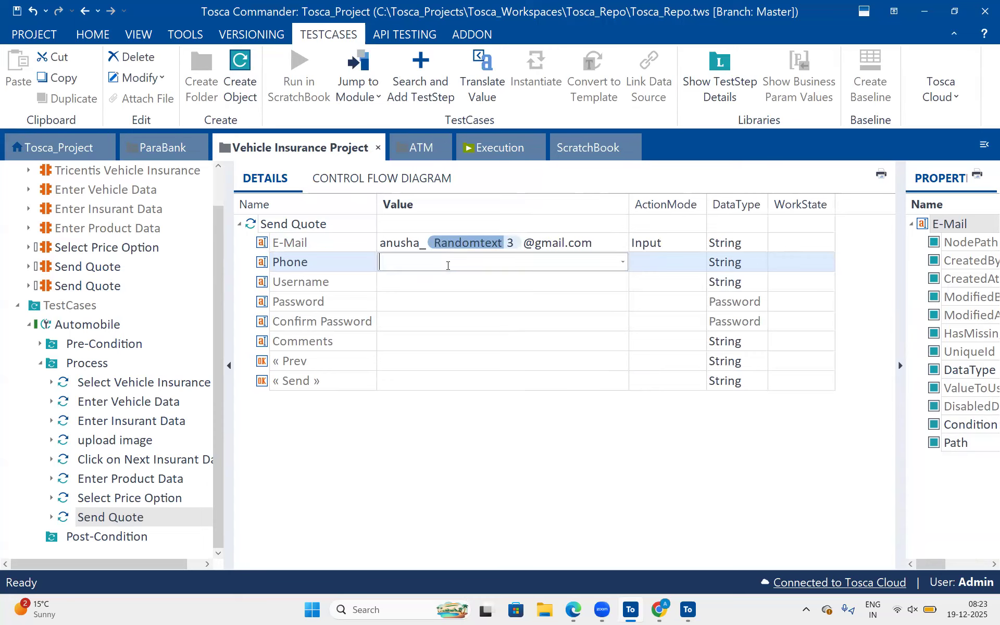
text({RND[1)
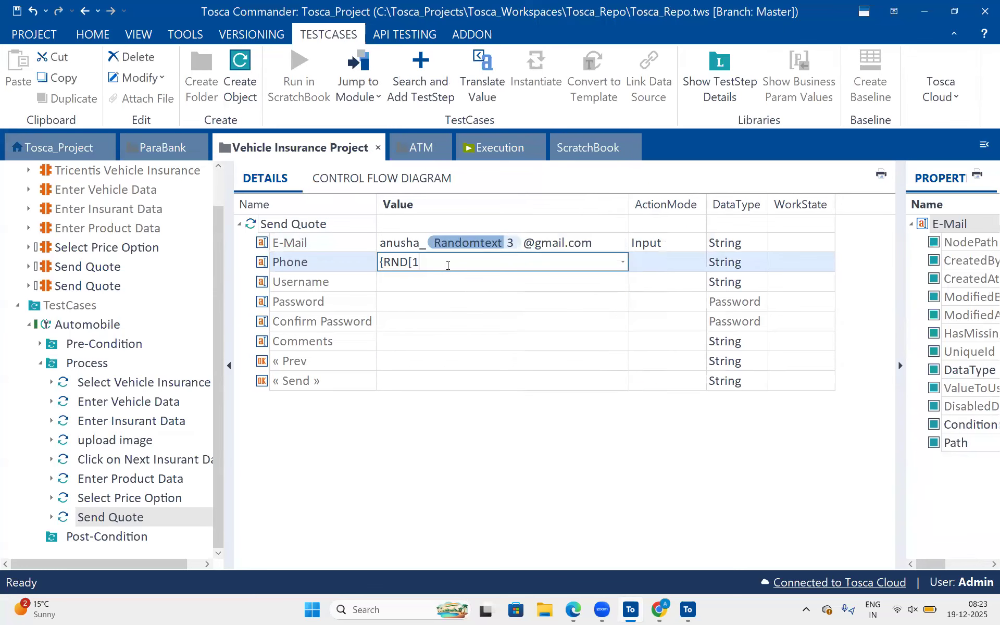
text(0]})
key(Return)
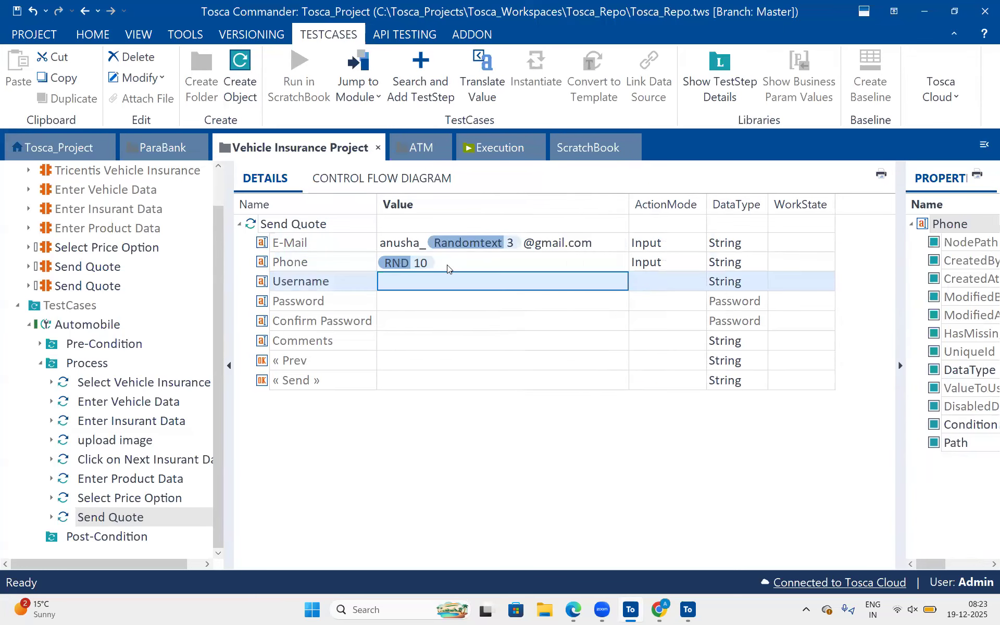
click(422, 284)
text(Anusha)
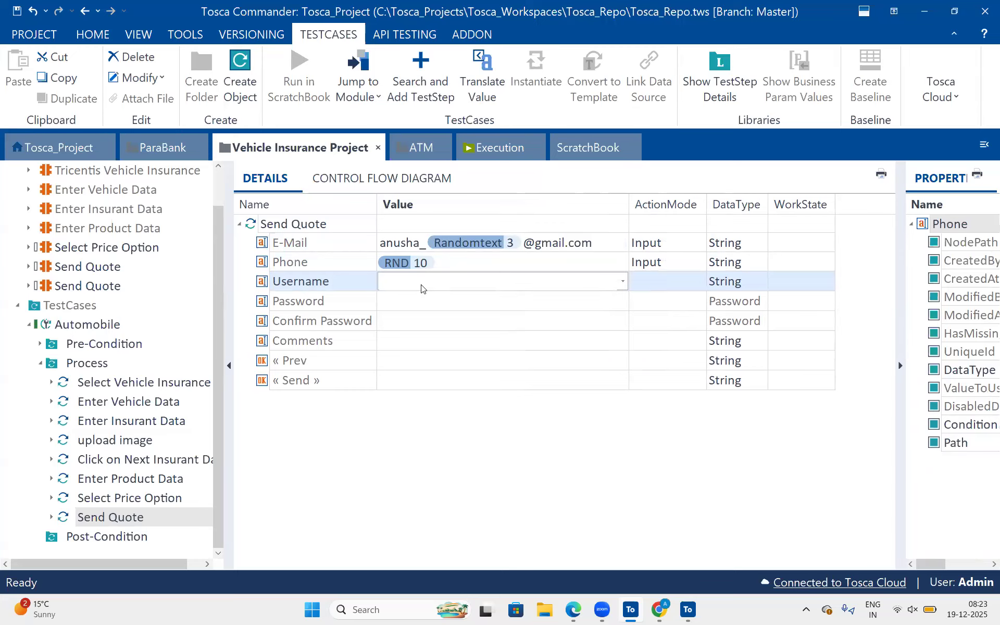
key(Return)
Enter a placeholder password in the Password row and change that row's data type to String.
click(413, 297)
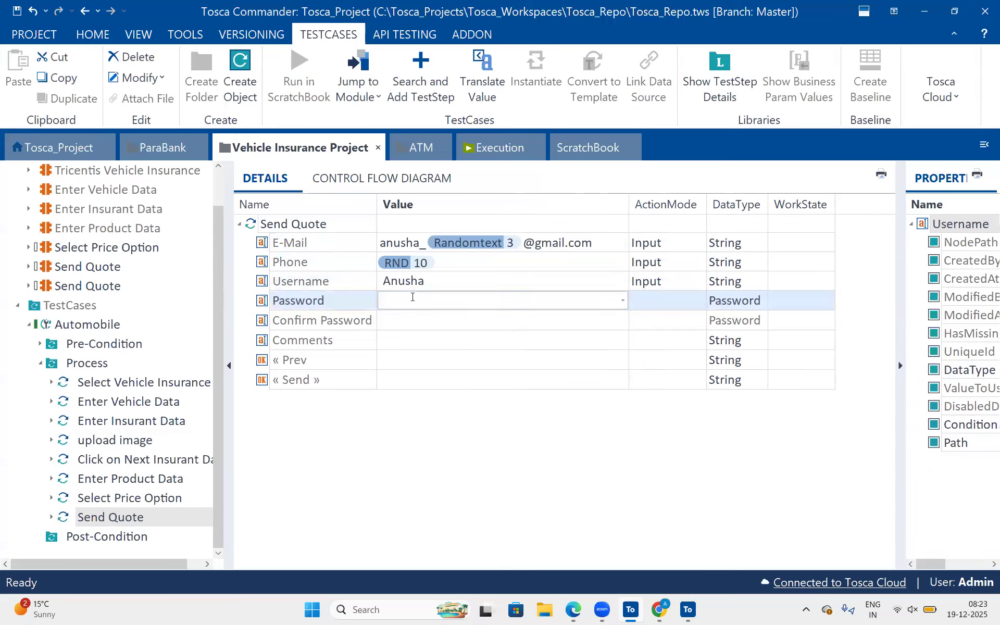
text(tyu)
click(729, 300)
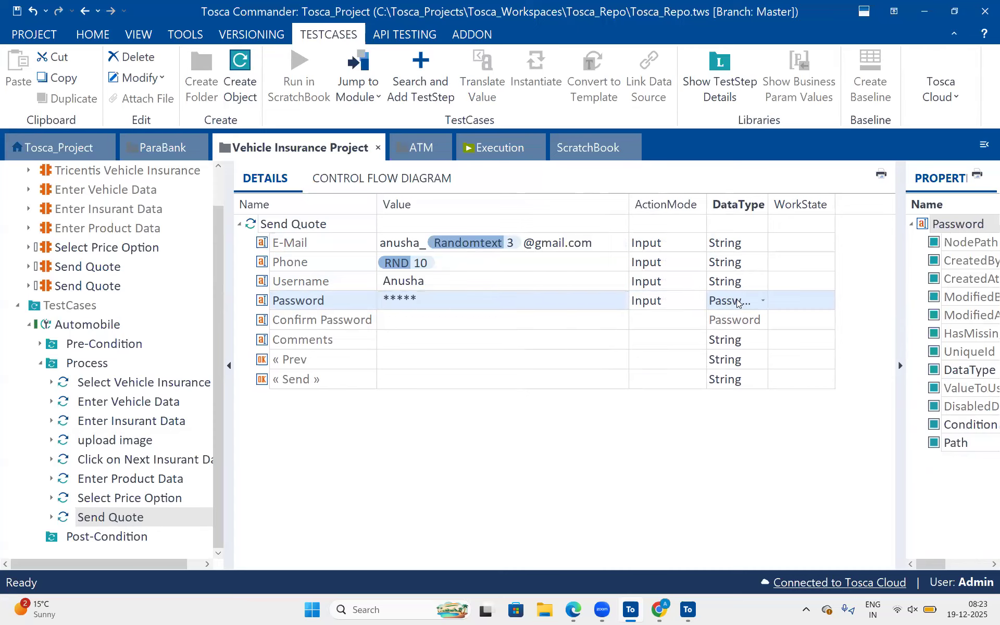
click(496, 304)
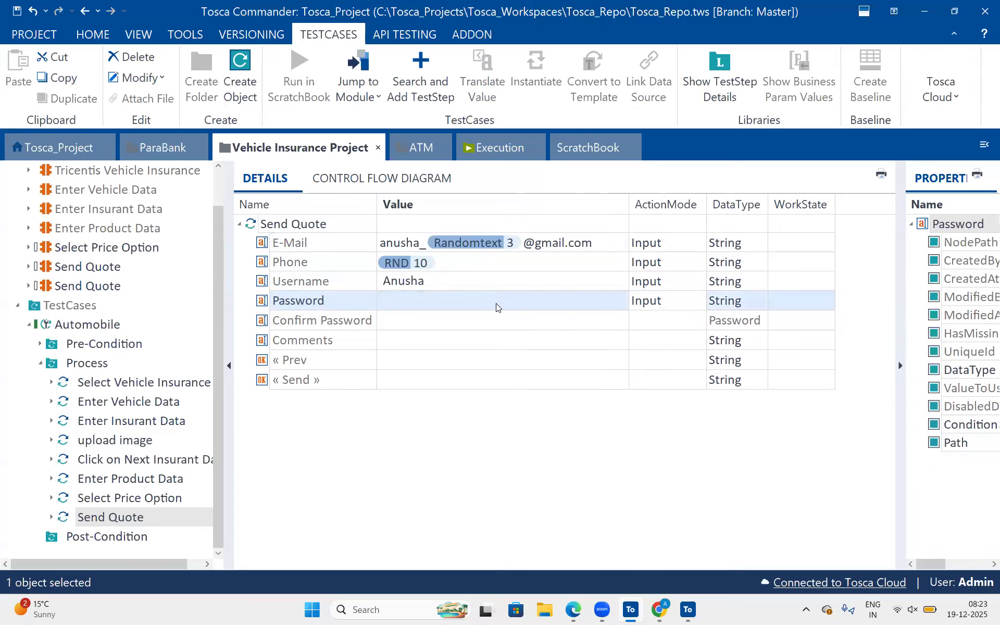
Set the Password value to the random text expression {RANDOMTEXT[16]}.
click(467, 300)
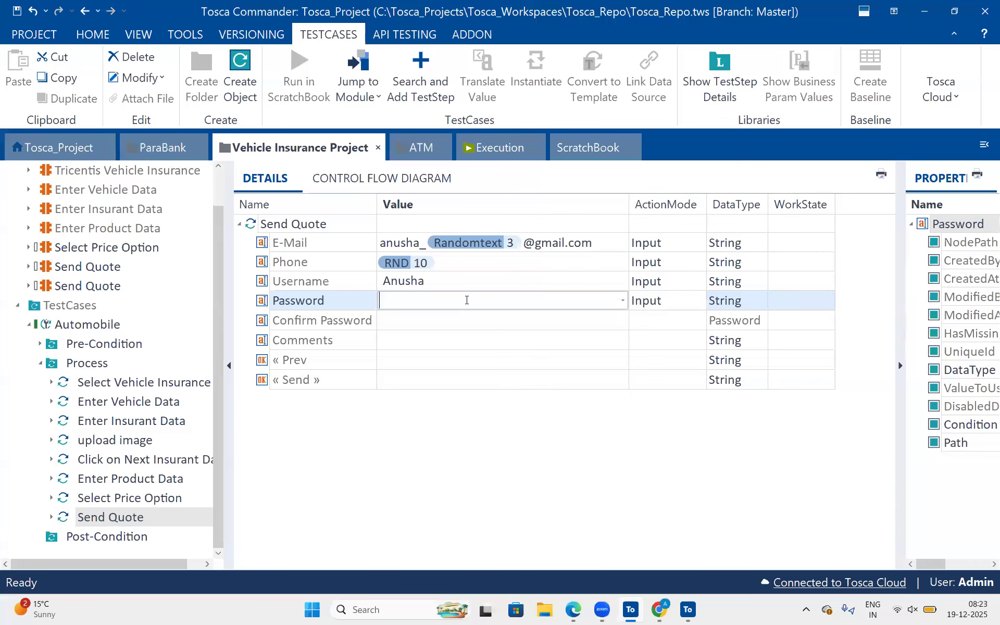
text({RAND)
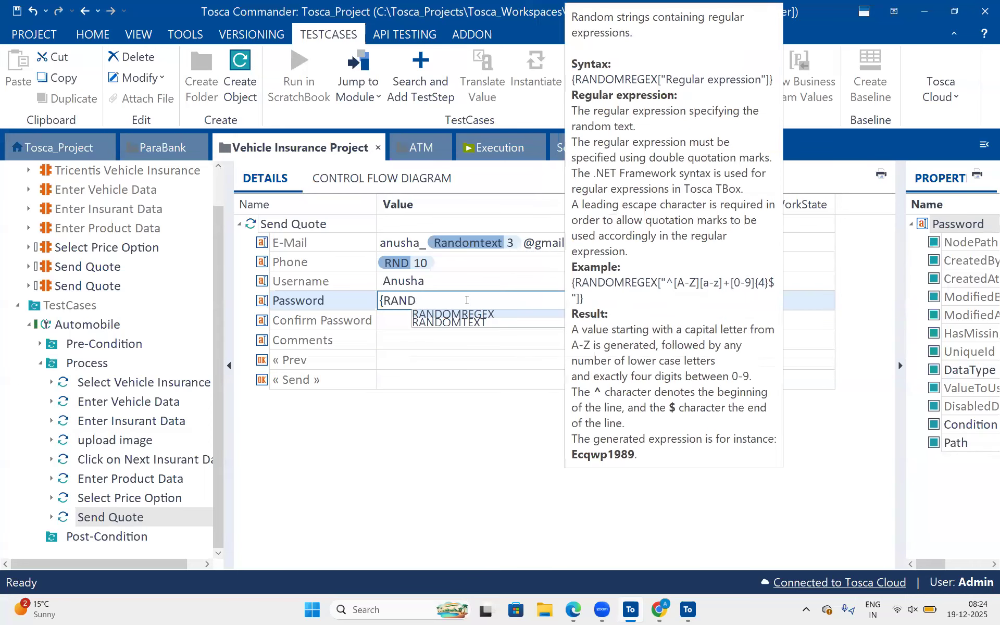
key(Down)
key(Return)
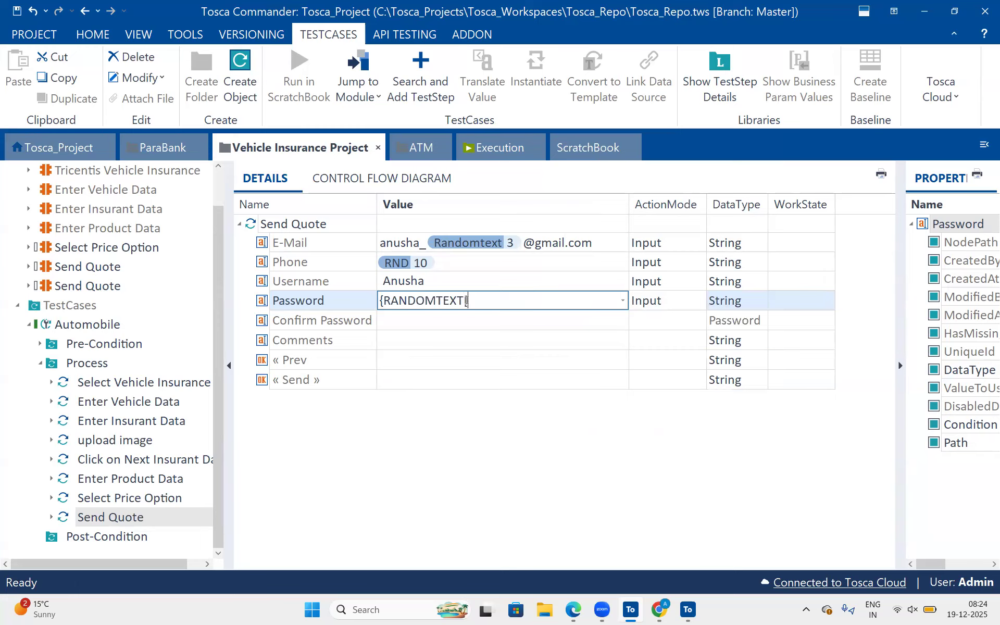
text([8])
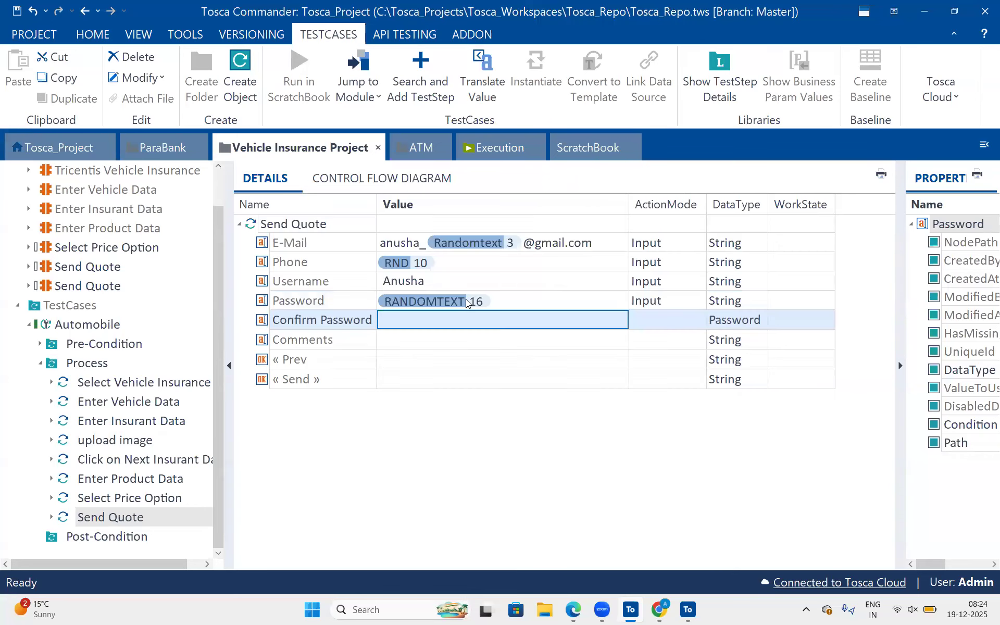
Translate the Password row's random text expression twice to preview the generated values.
right_click(502, 298)
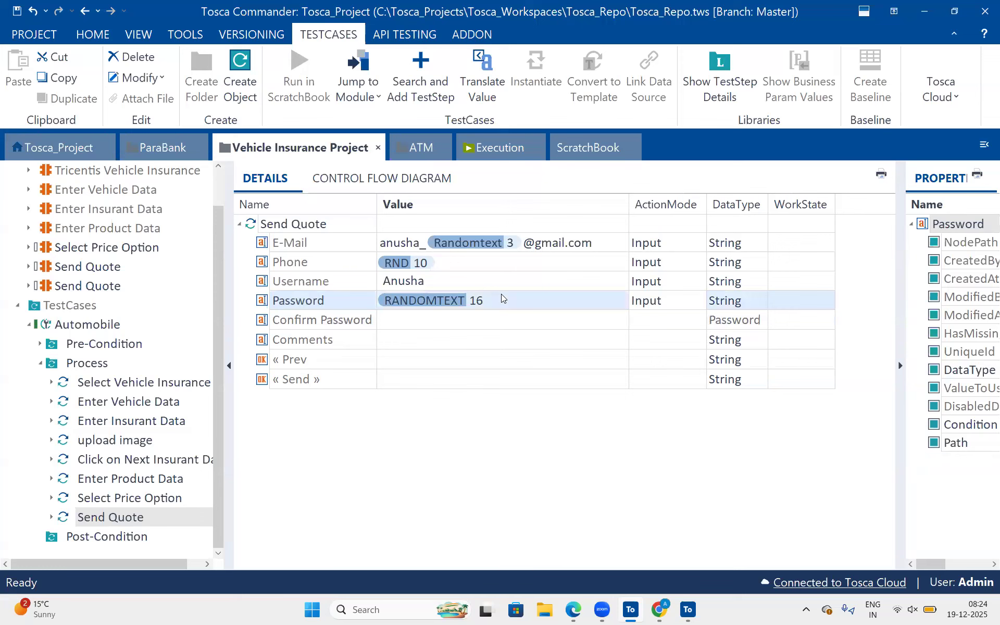
click(585, 353)
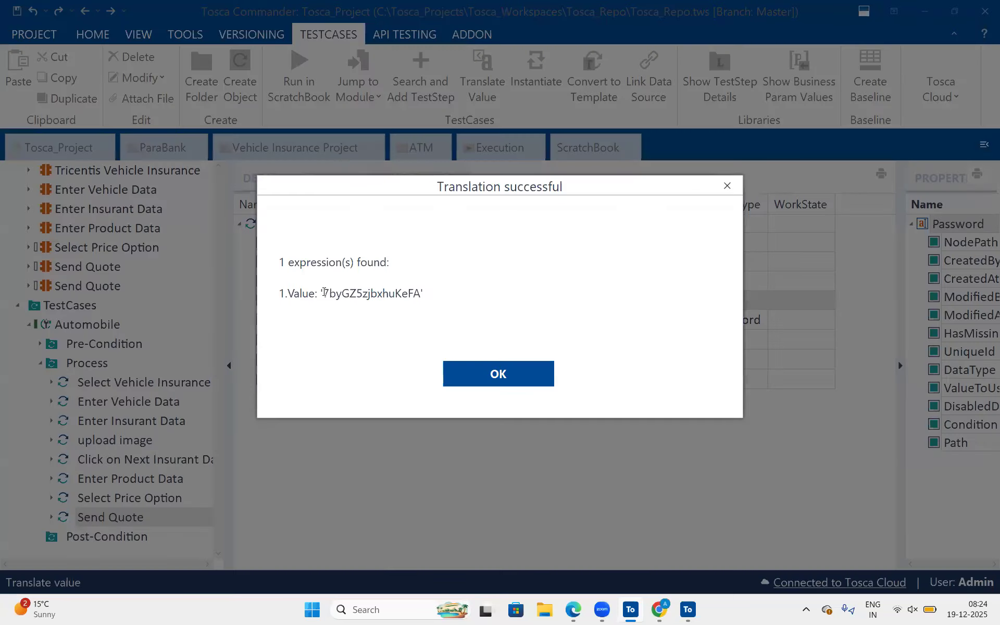
drag(323, 293, 423, 293)
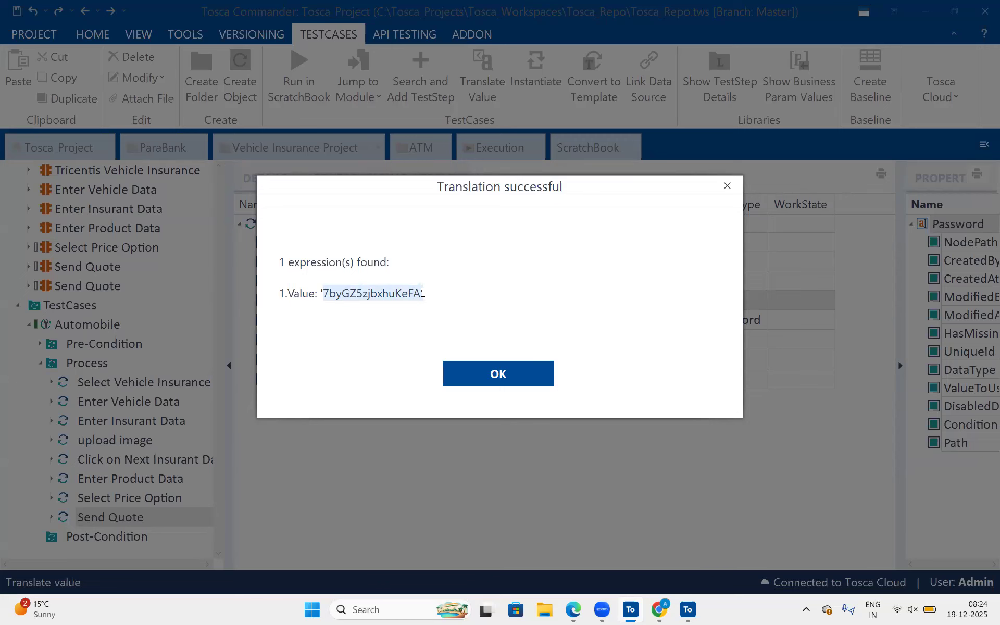
click(480, 373)
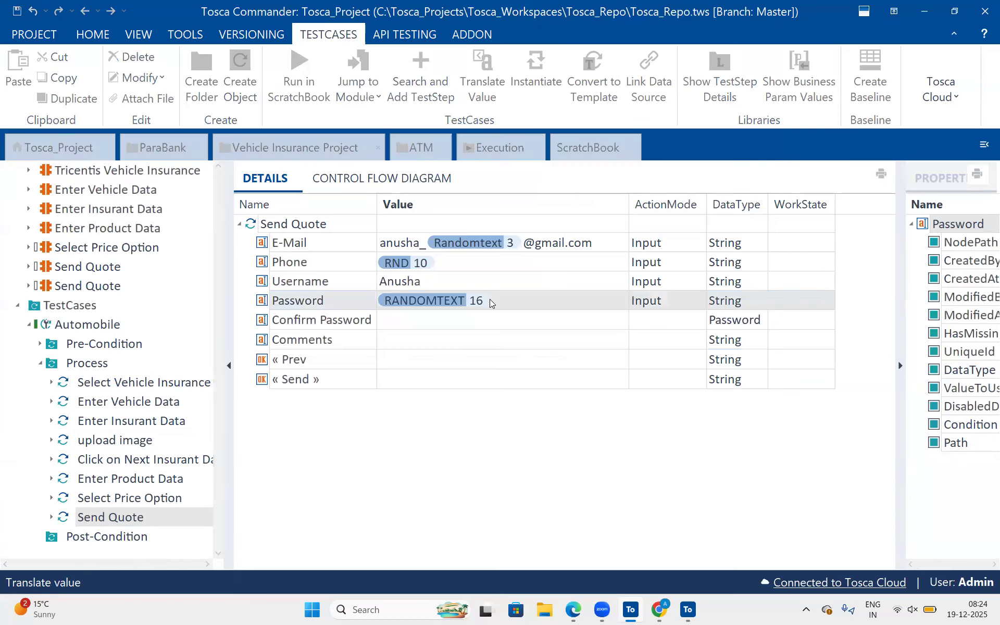
right_click(490, 300)
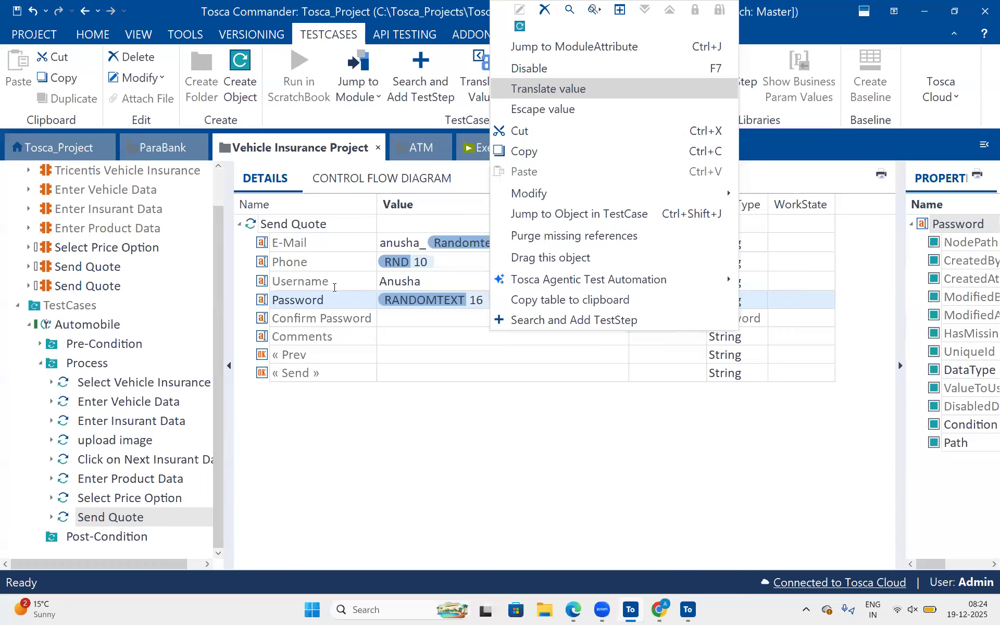
click(544, 89)
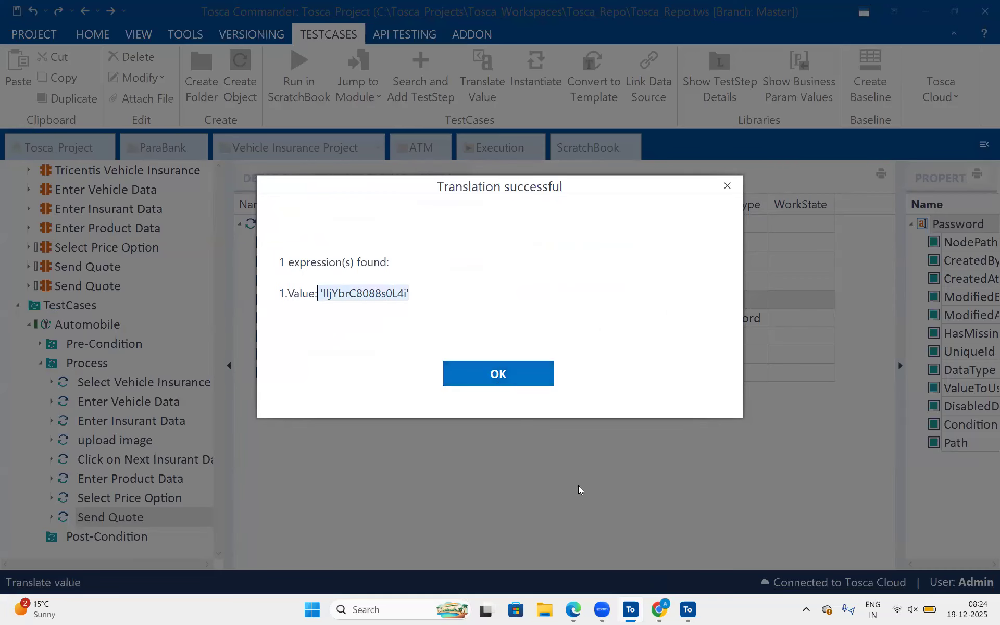
key(Return)
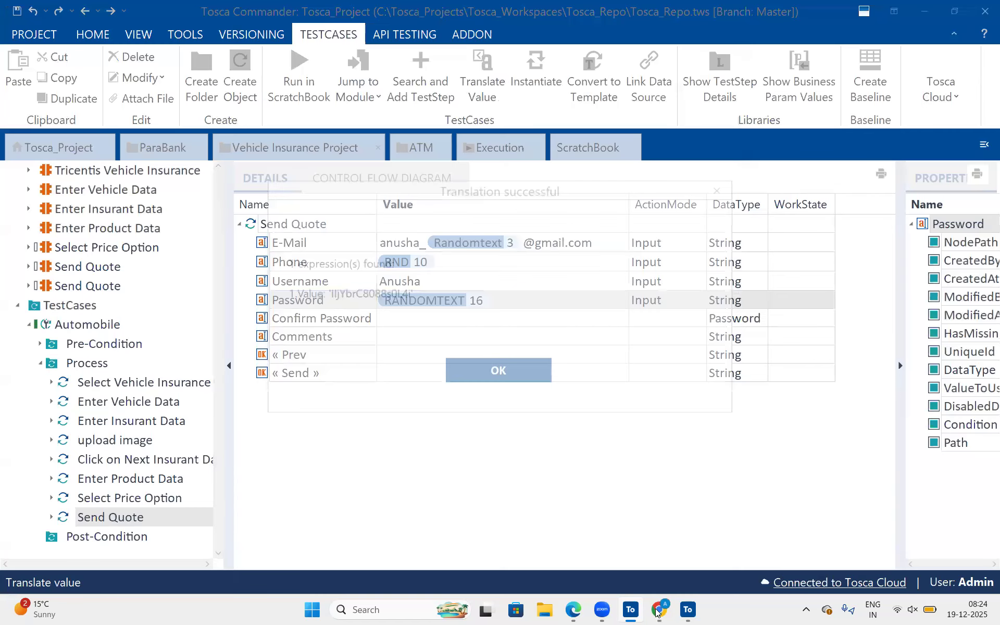
Switch to the Send Quote page in Chrome, enter a short test password to check the password rules, and clear the field.
click(657, 613)
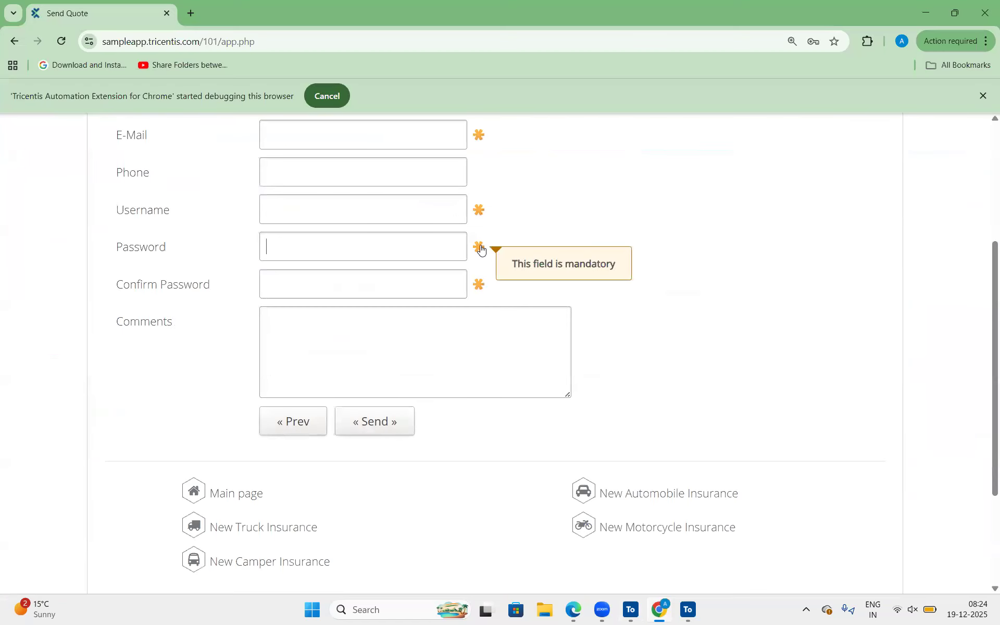
click(385, 242)
text(abc)
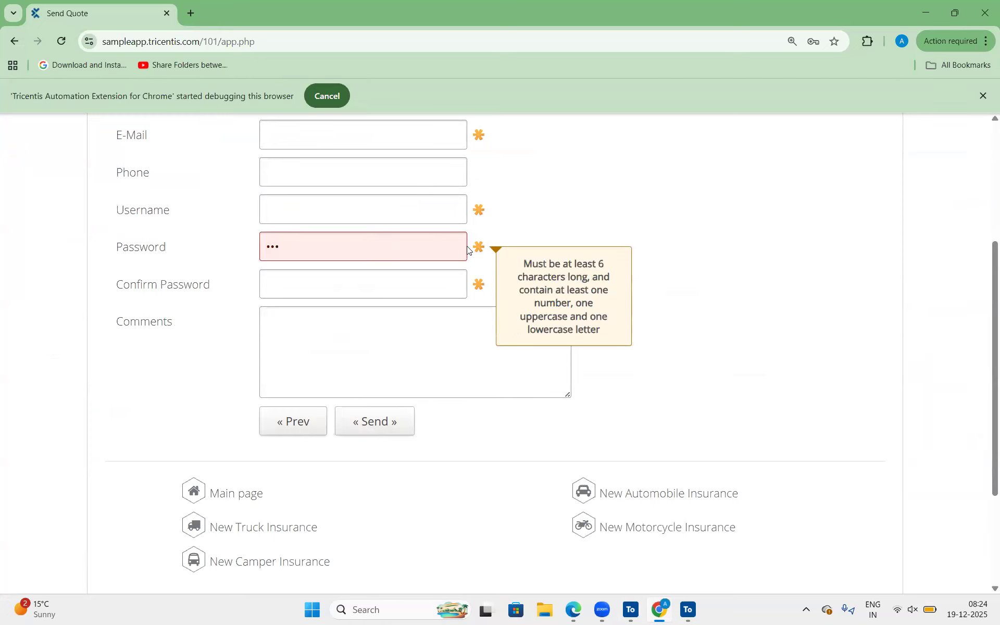
click(533, 266)
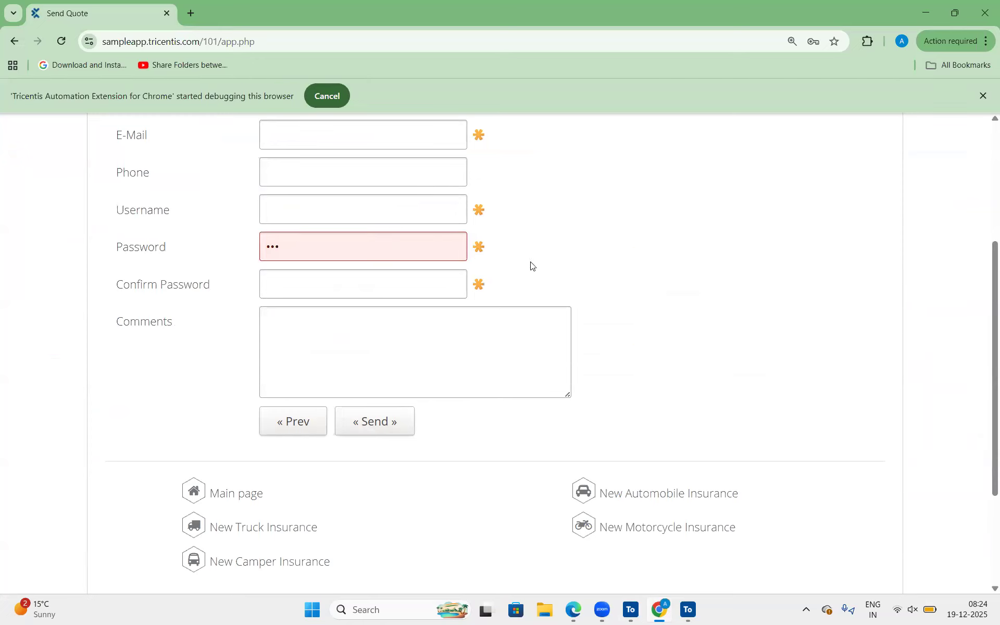
click(390, 258)
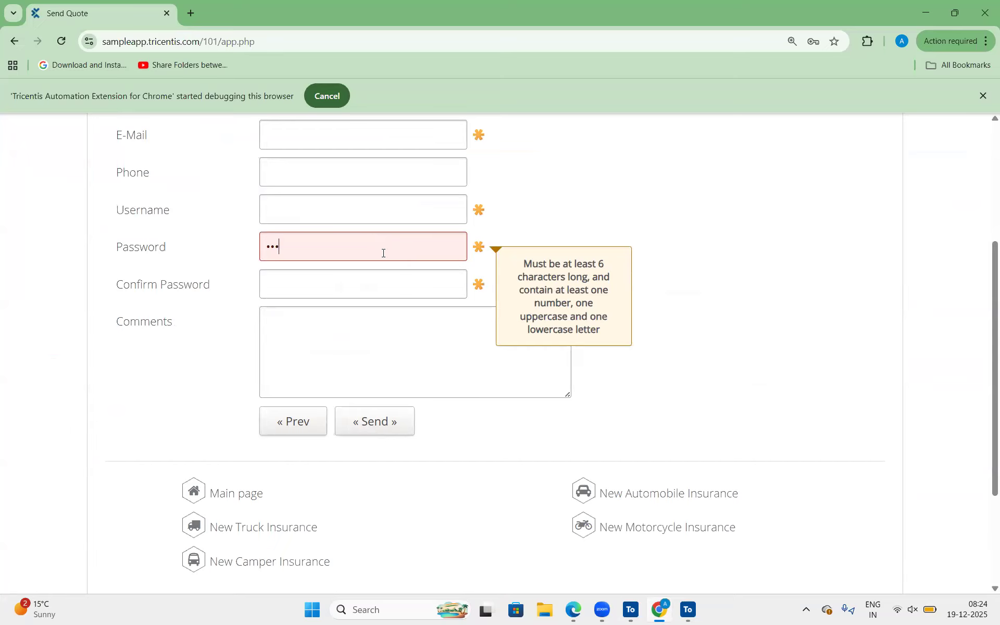
drag(286, 247, 253, 253)
key(BackSpace)
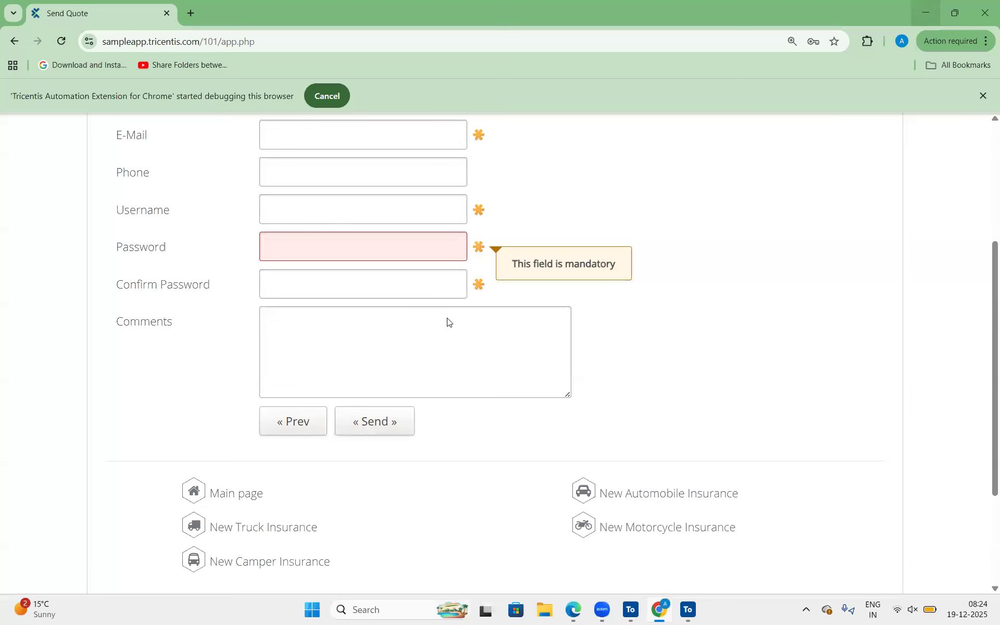
Switch back to Tosca Commander and compare the Password row's expression with the Confirm Password row.
key(alt+Tab)
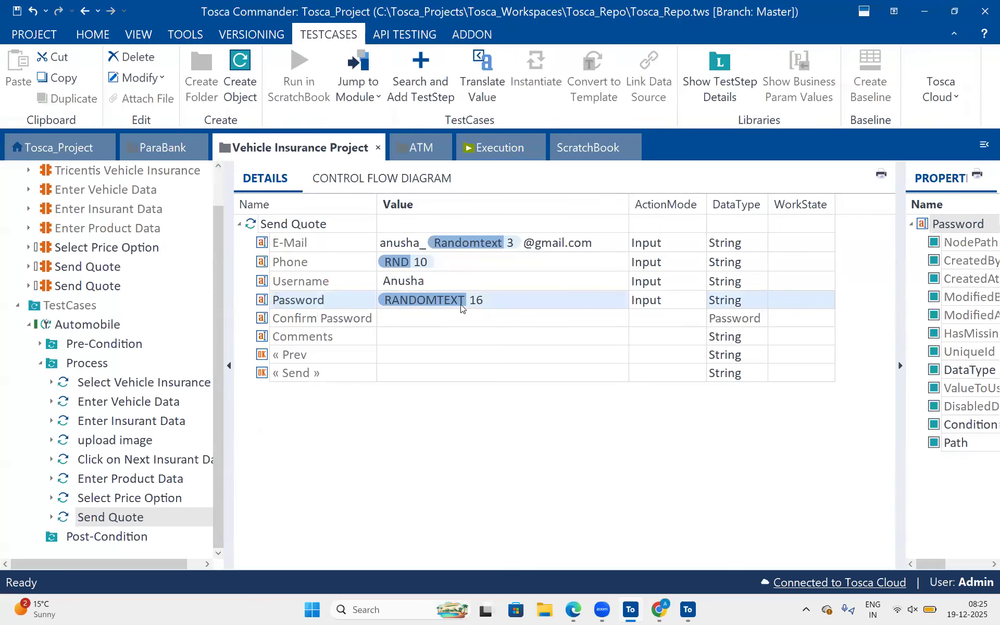
click(513, 300)
drag(514, 301, 364, 293)
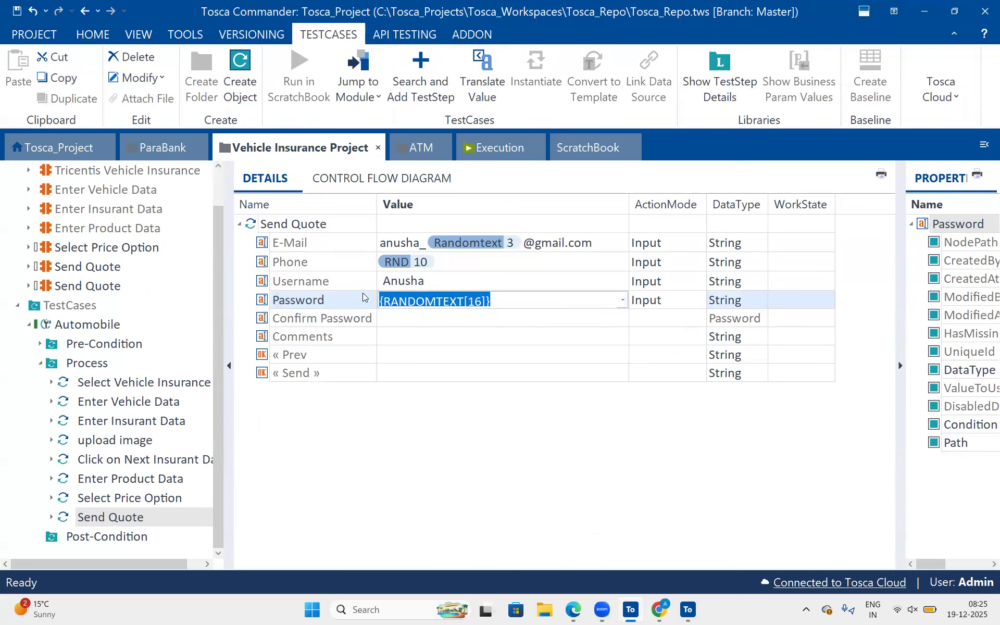
click(317, 305)
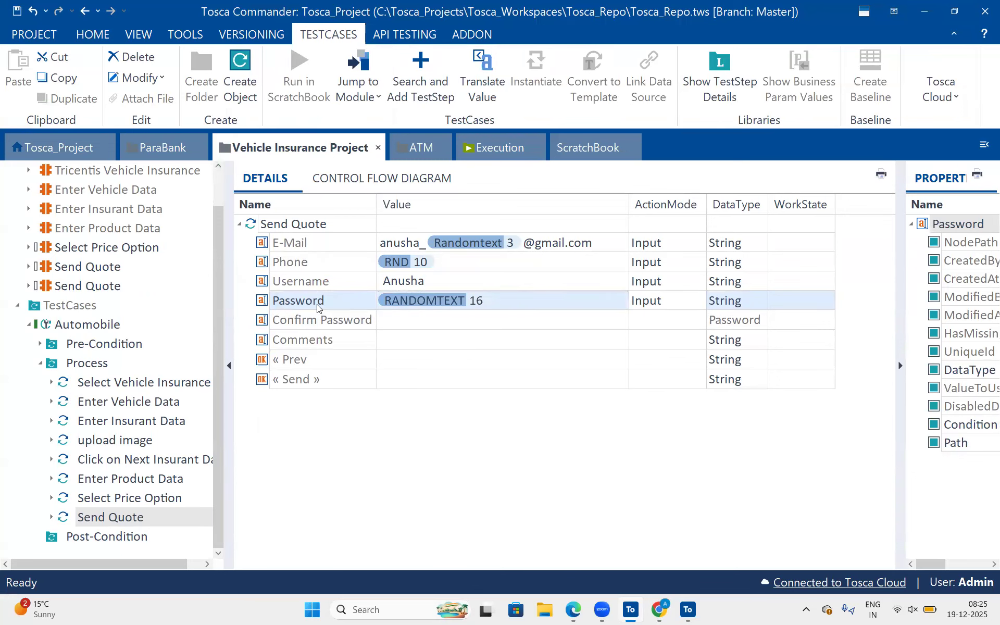
click(401, 321)
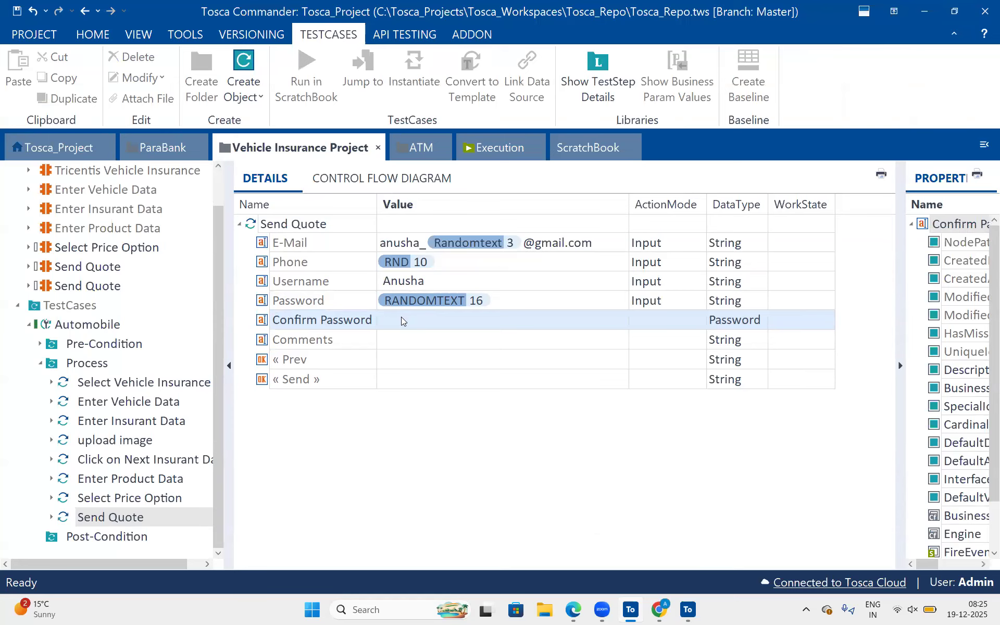
click(431, 302)
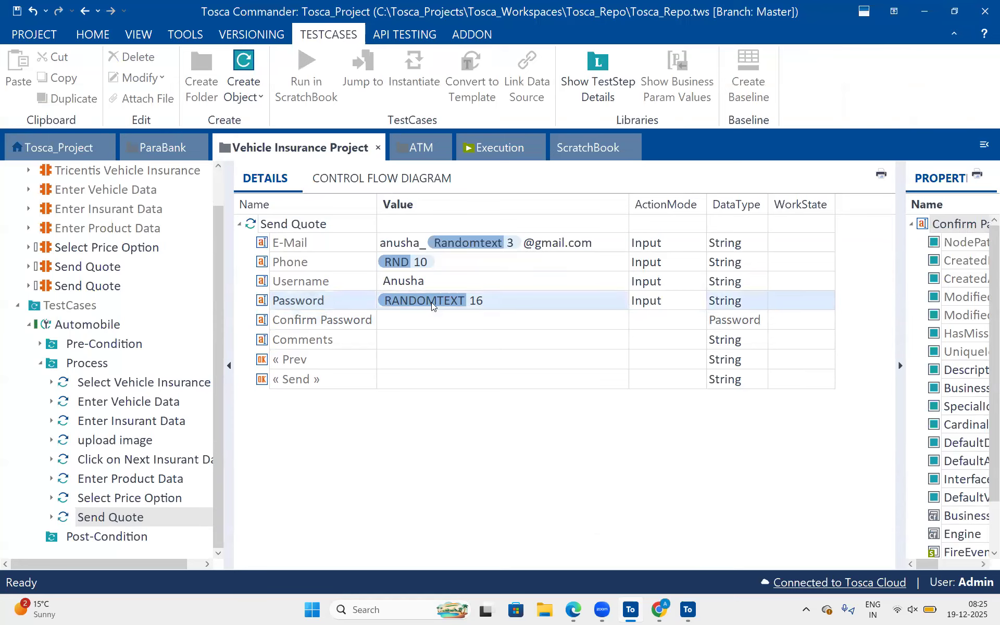
click(416, 330)
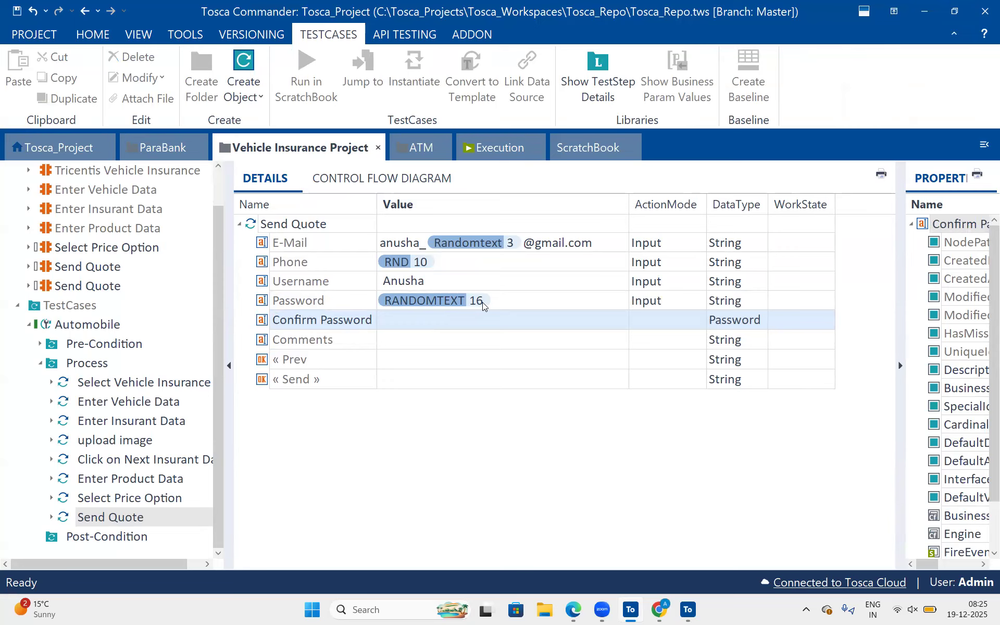
click(511, 298)
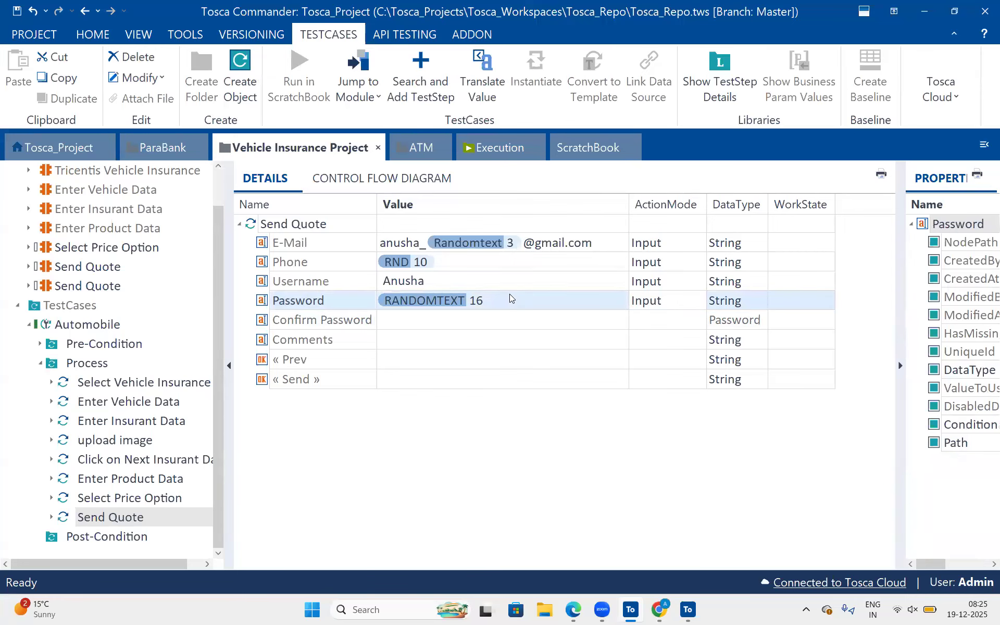
right_click(510, 296)
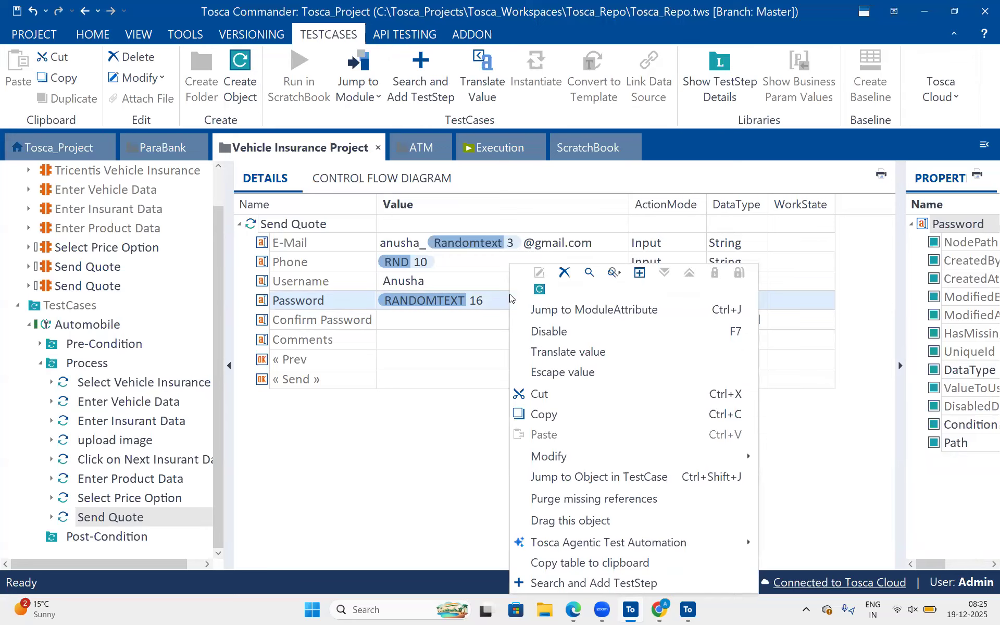
click(475, 506)
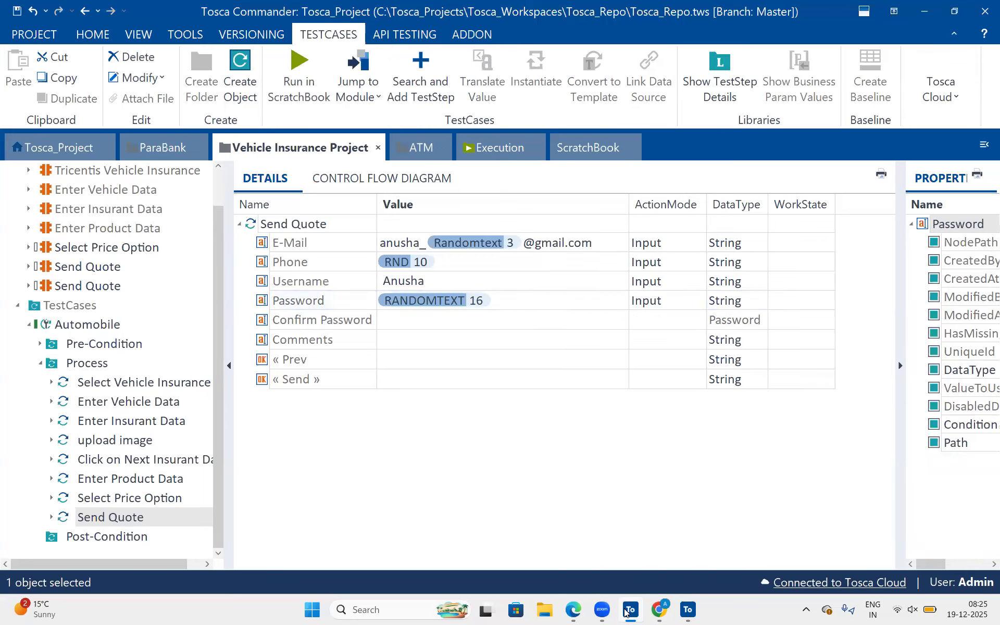
click(608, 613)
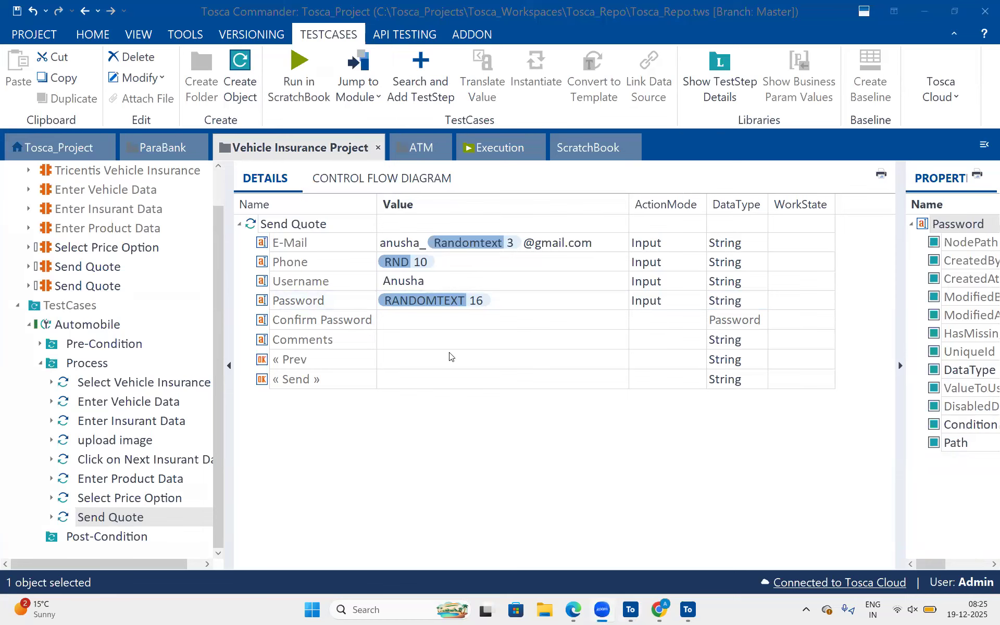
click(523, 299)
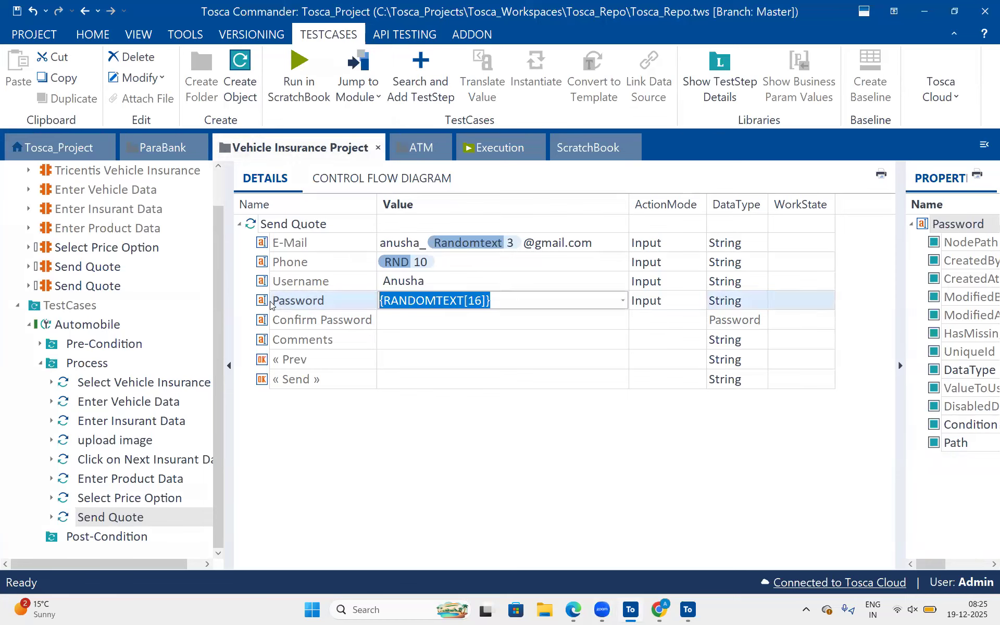
key(BackSpace)
key(Escape)
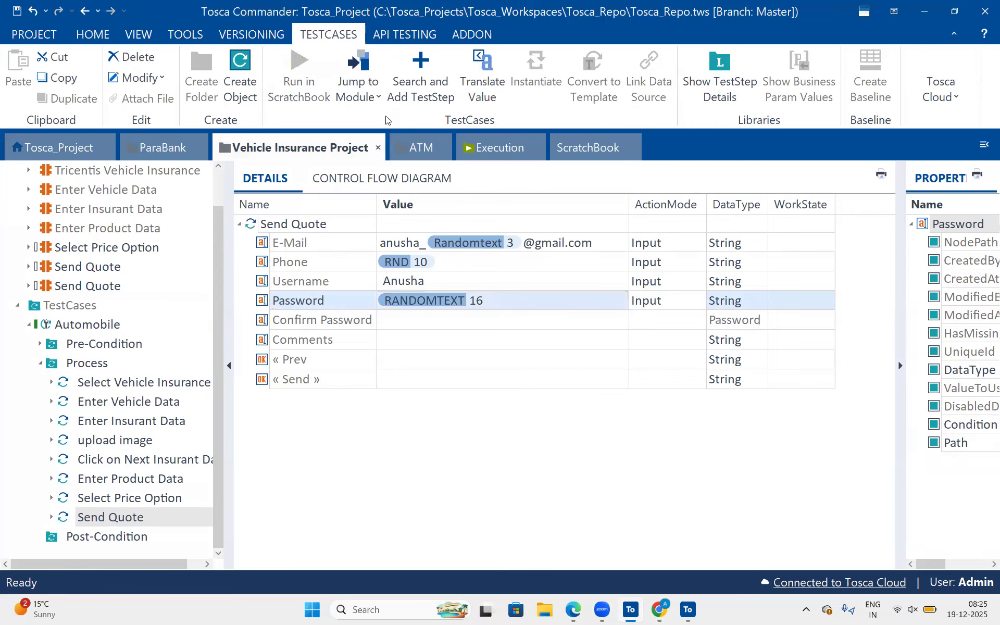
Jump to the module attribute of the Password row and set its Cardinality to 0-n.
right_click(269, 303)
click(368, 47)
drag(899, 334, 697, 294)
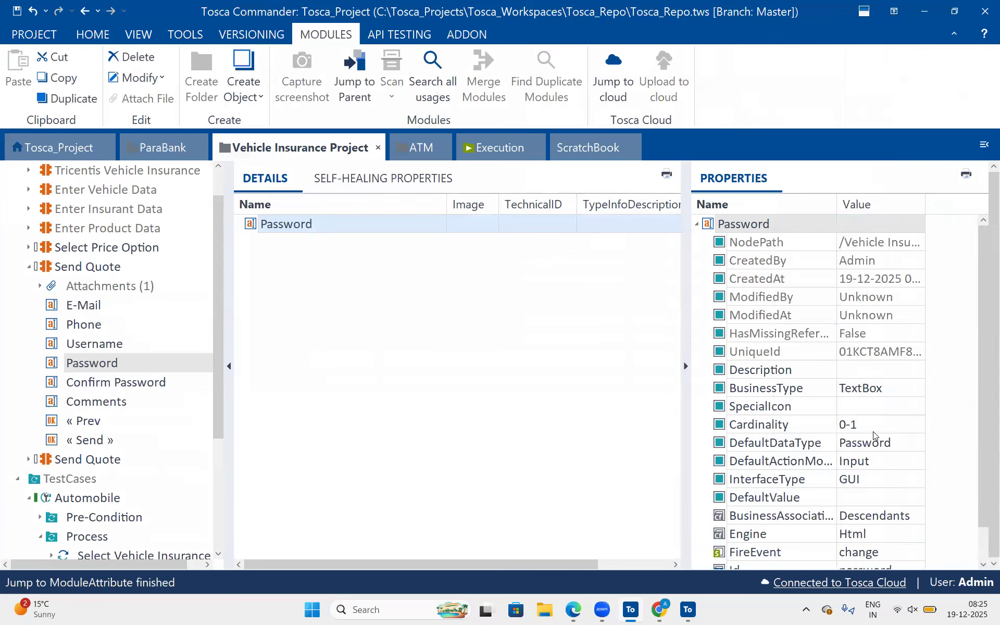
click(874, 432)
text(n)
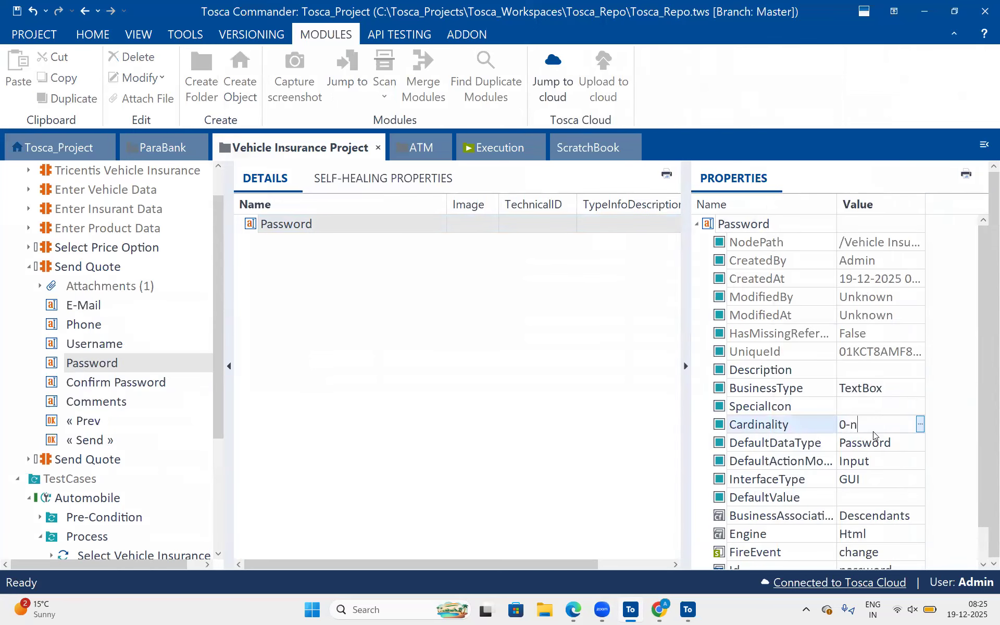
key(Return)
click(651, 357)
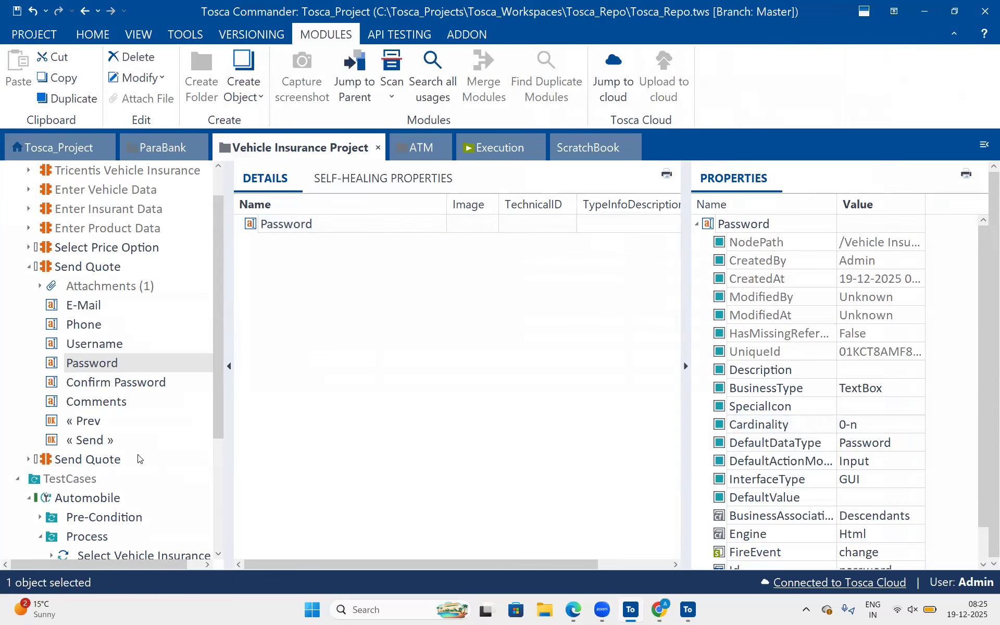
Return to the Send Quote test step and enter Send_Pwd as the value of the second Password row.
scroll(140, 458, down, 3)
click(123, 522)
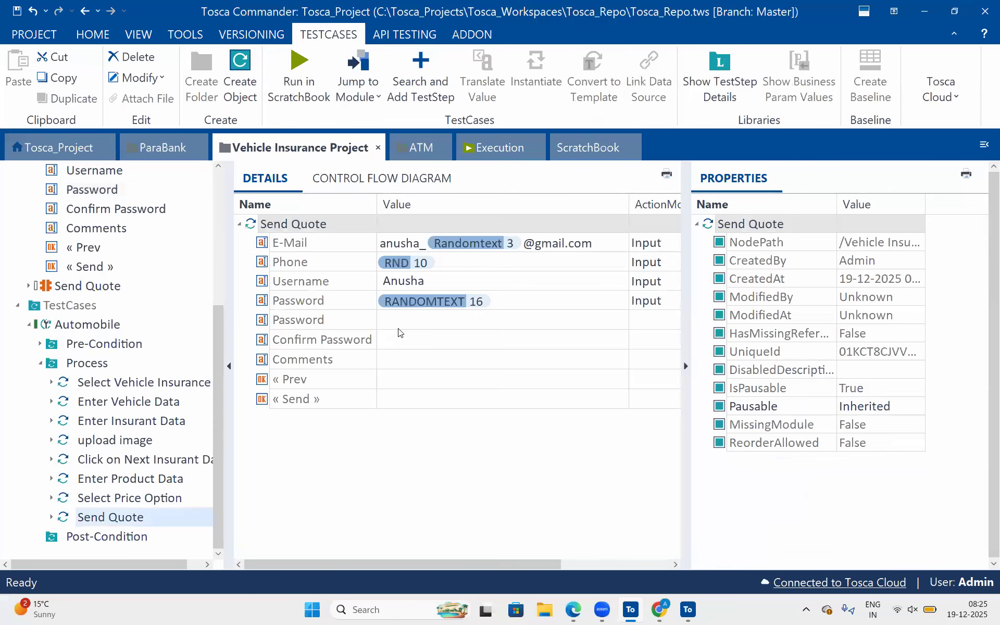
click(398, 328)
click(439, 317)
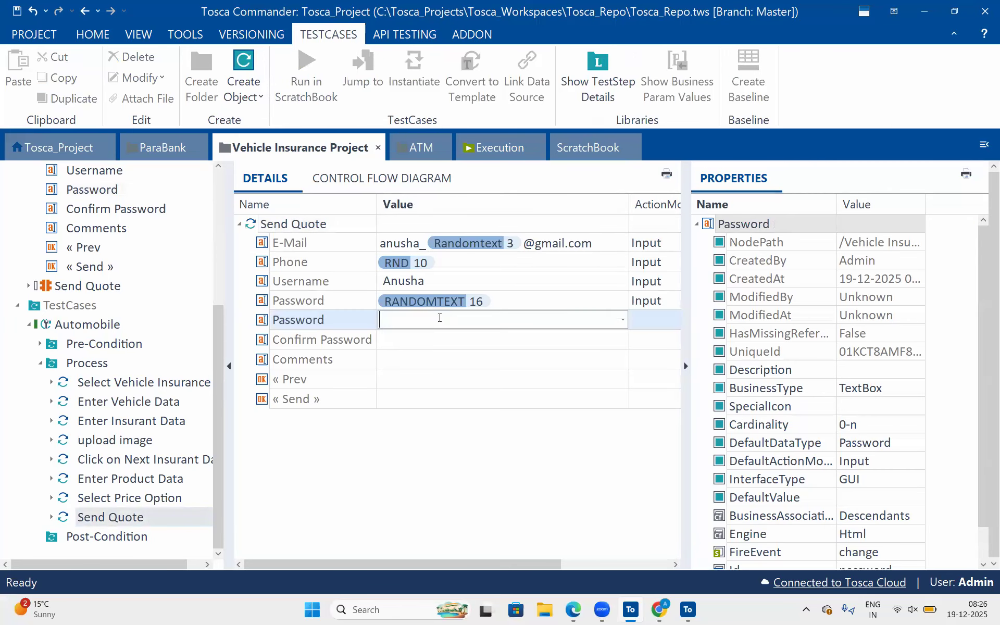
text(Send_Pwd)
key(Return)
click(645, 327)
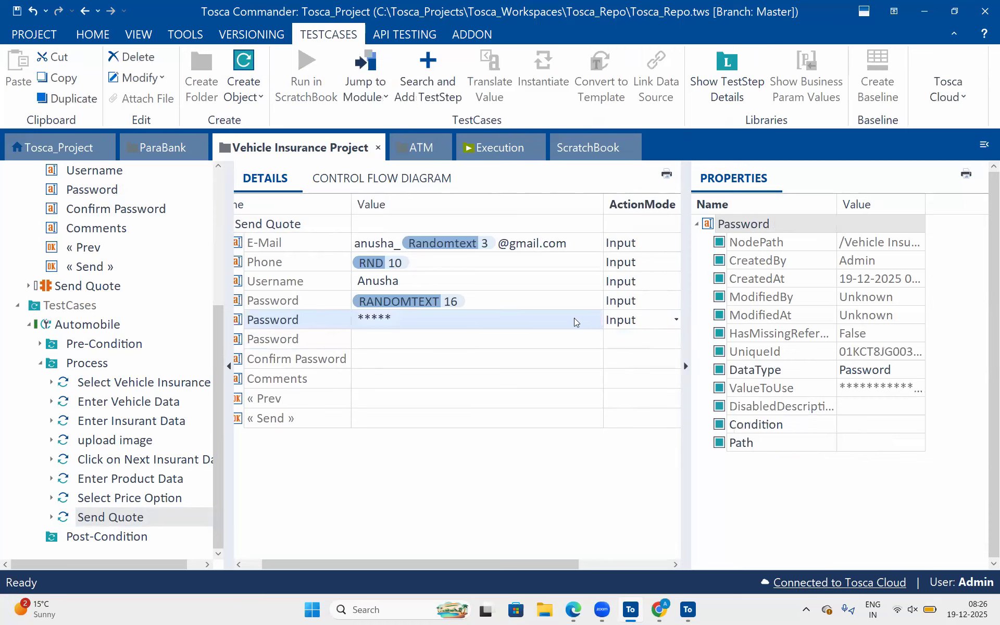
Adjust the column and pane widths to reach the data types, and set the second Password row's DataType to String.
drag(601, 205, 519, 204)
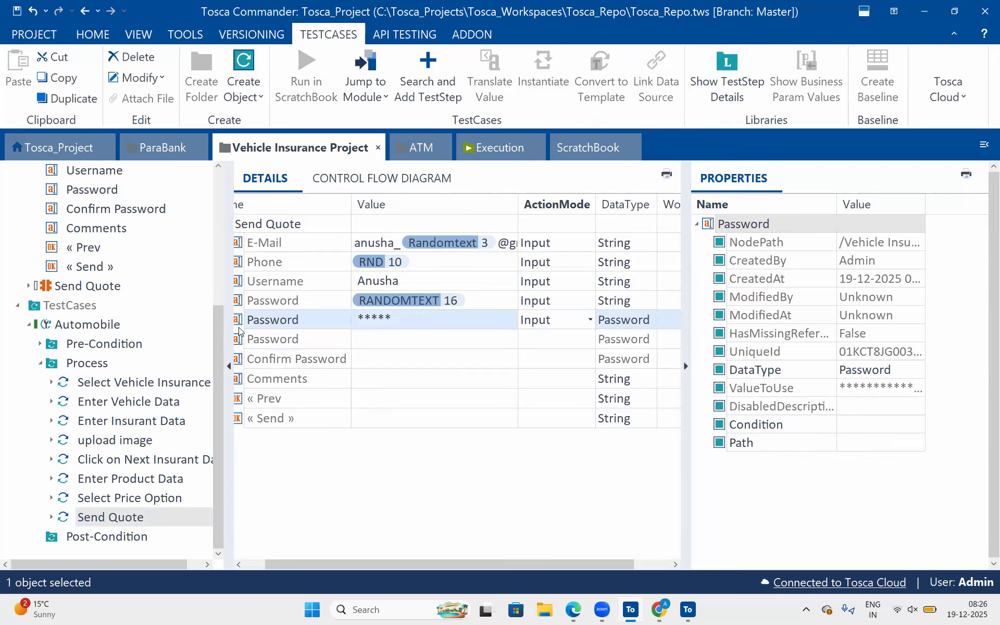
drag(153, 295, 139, 295)
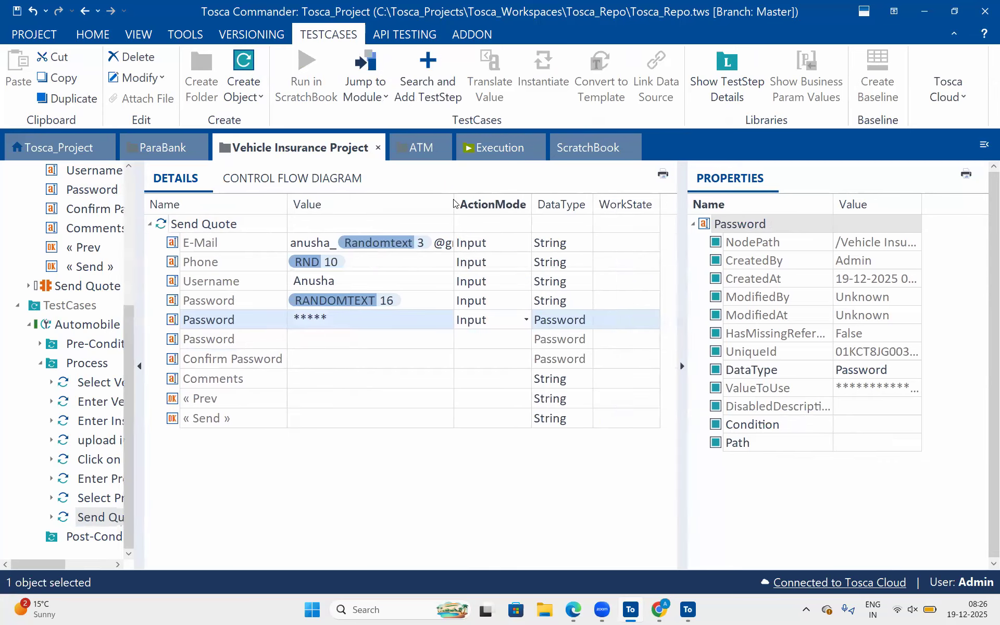
drag(454, 200, 499, 197)
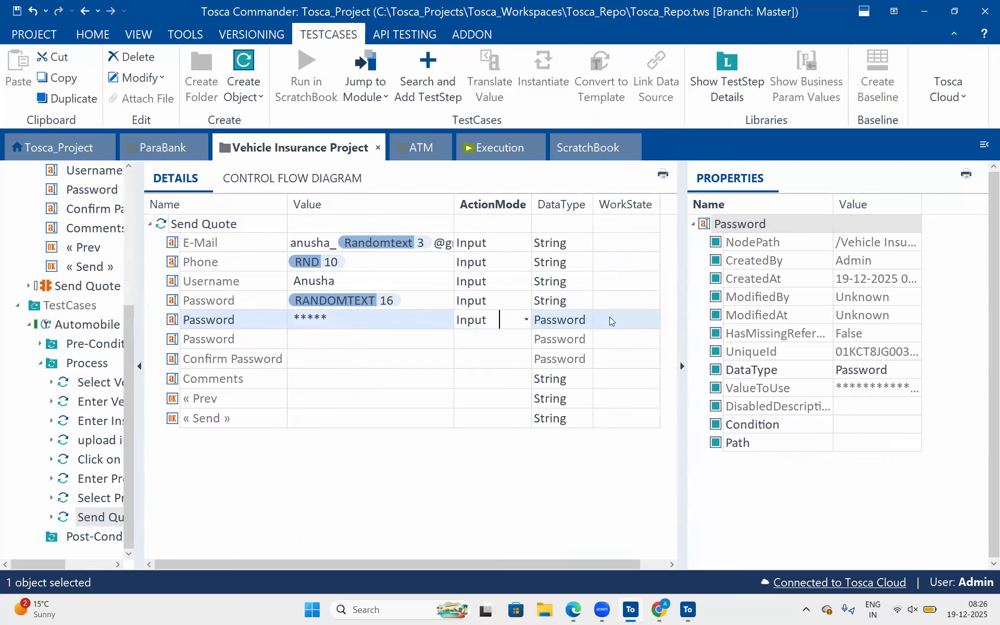
click(630, 319)
click(631, 320)
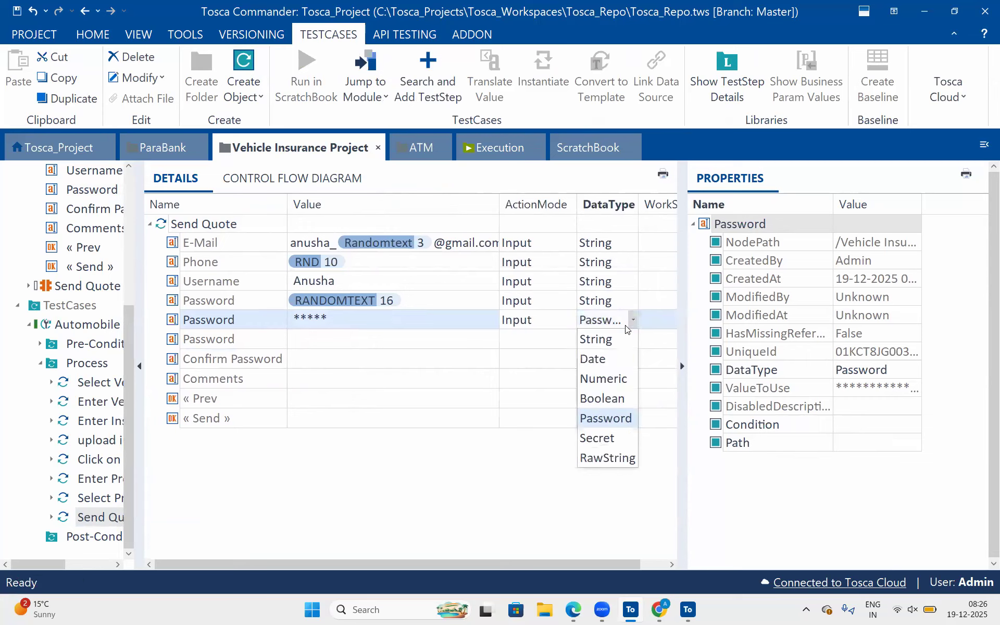
click(594, 337)
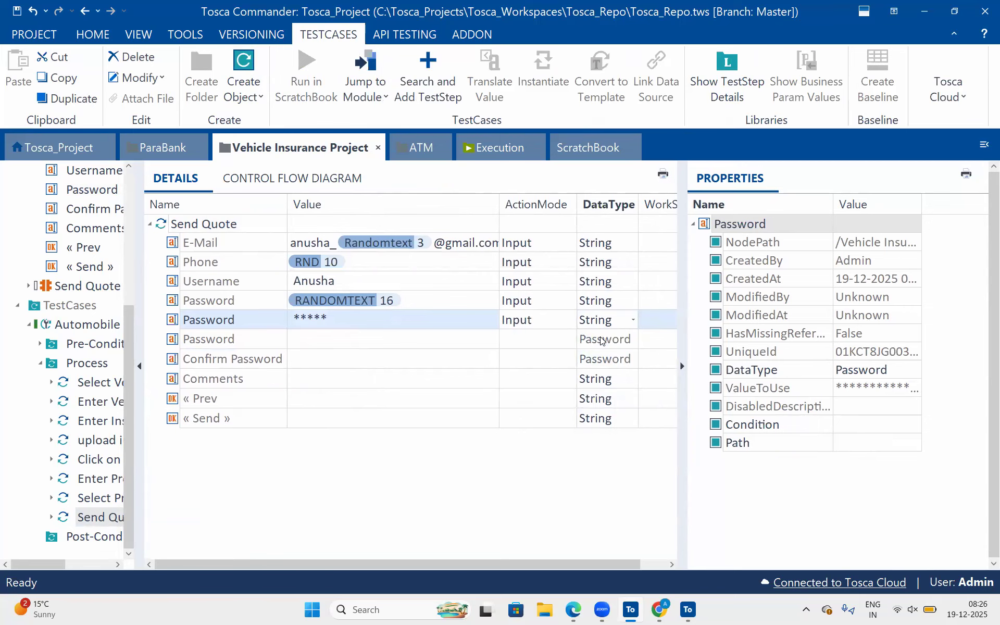
click(461, 358)
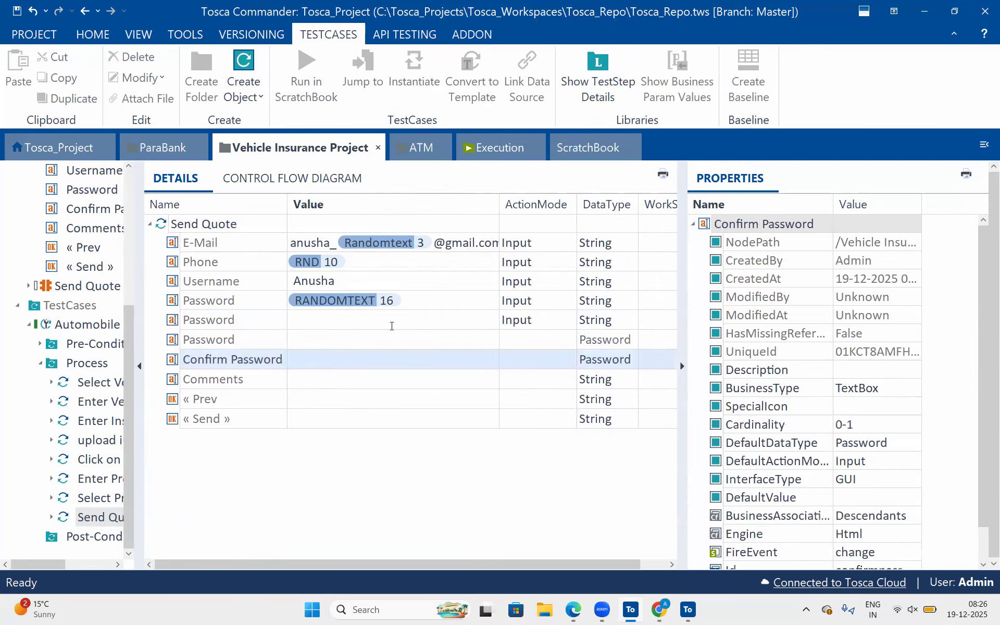
Set the second Password row's value to Send_Pwd and its ActionMode to Buffer.
click(392, 326)
text({)
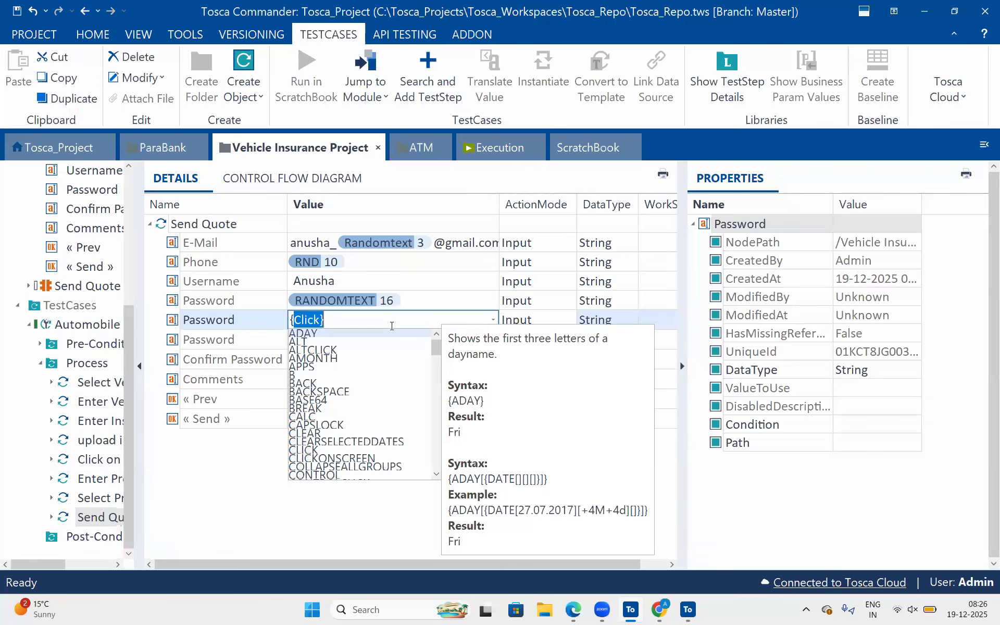
text(S)
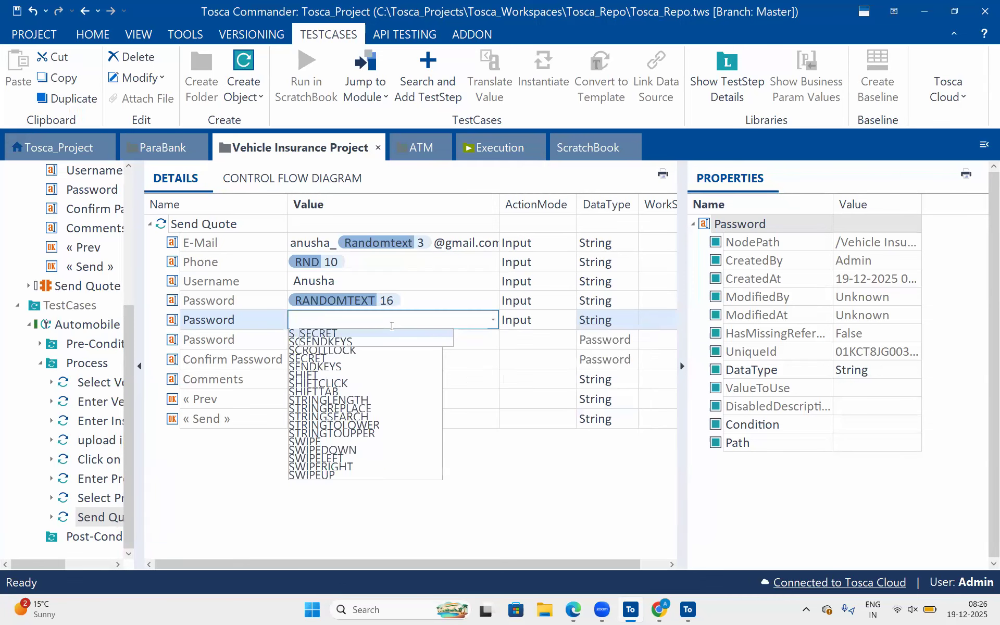
text(end_)
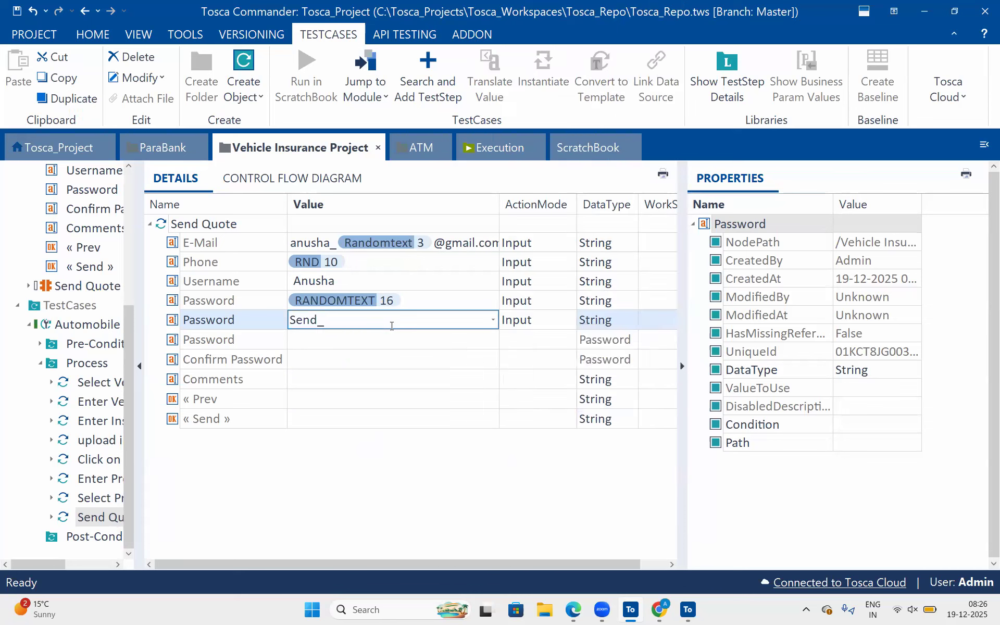
text(Pwd)
key(Return)
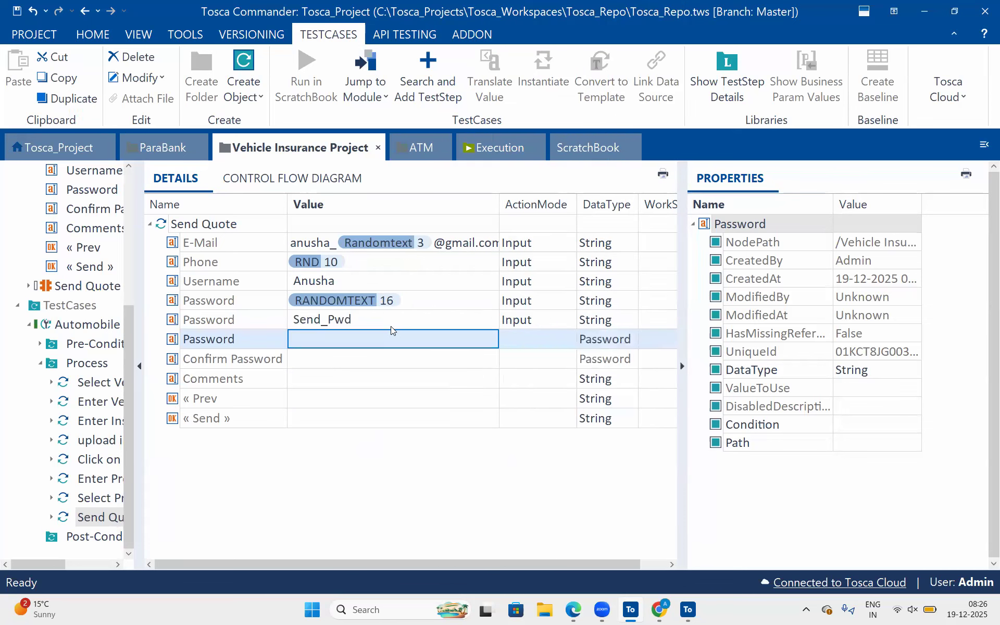
click(535, 320)
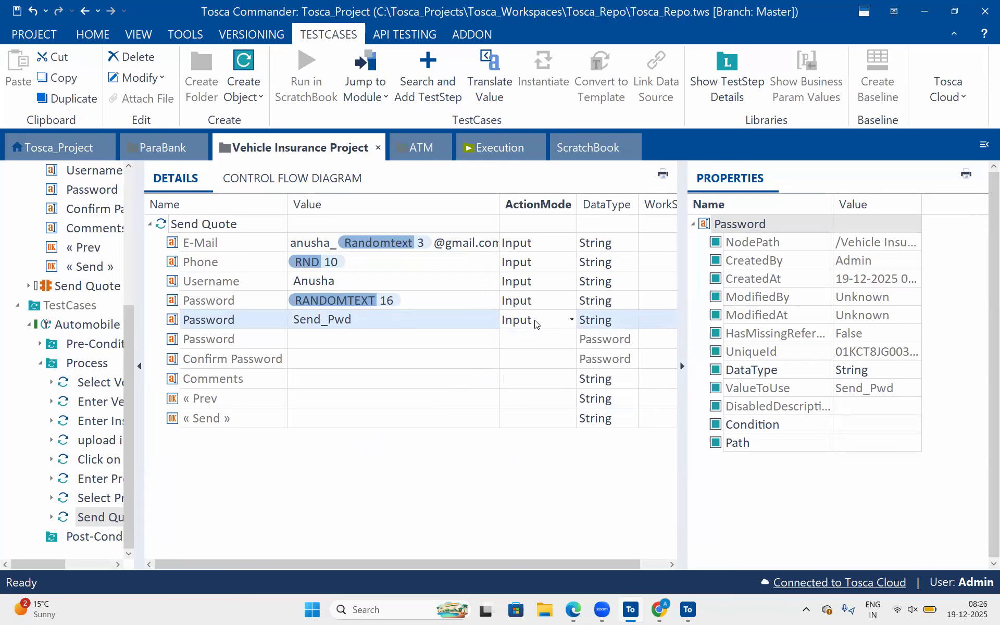
key(b)
click(400, 407)
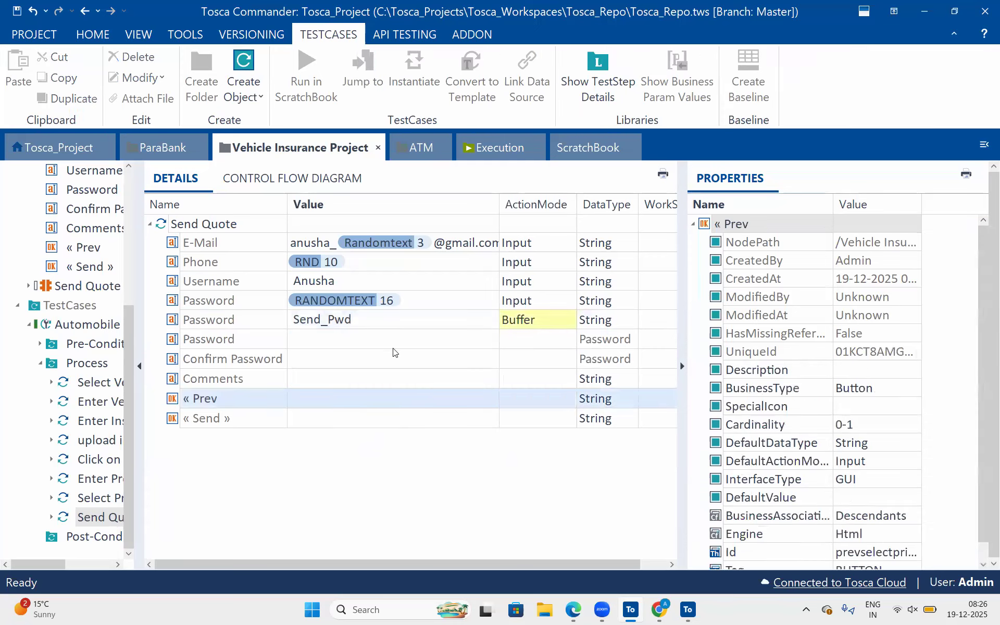
Enter a placeholder value in the Confirm Password row and set its DataType to String.
click(335, 359)
text(rtyui)
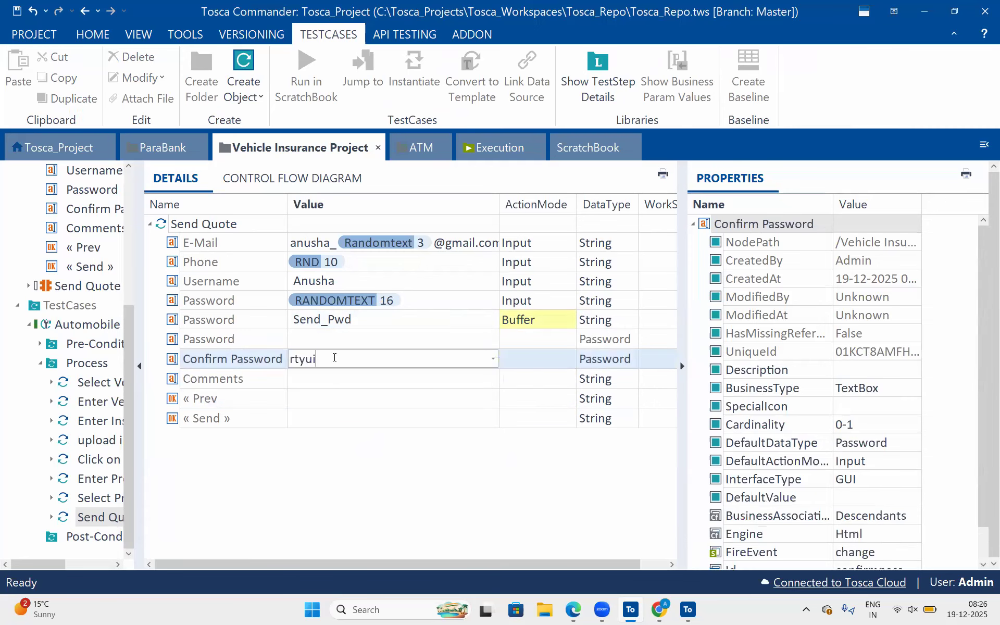
click(628, 357)
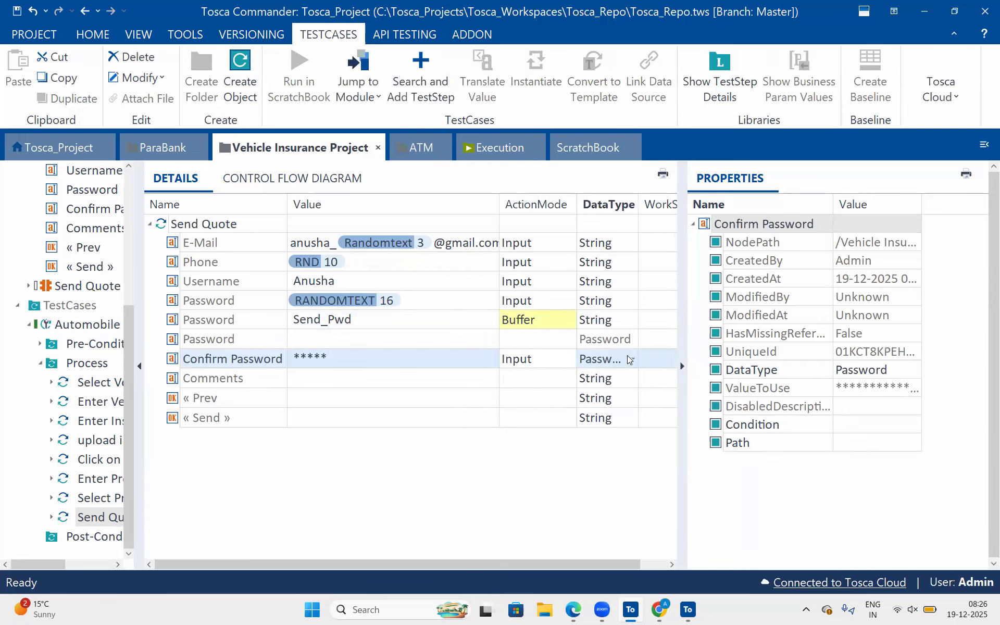
key(s)
Set the Confirm Password value to the buffer expression {B[Send_Pwd]}.
click(347, 361)
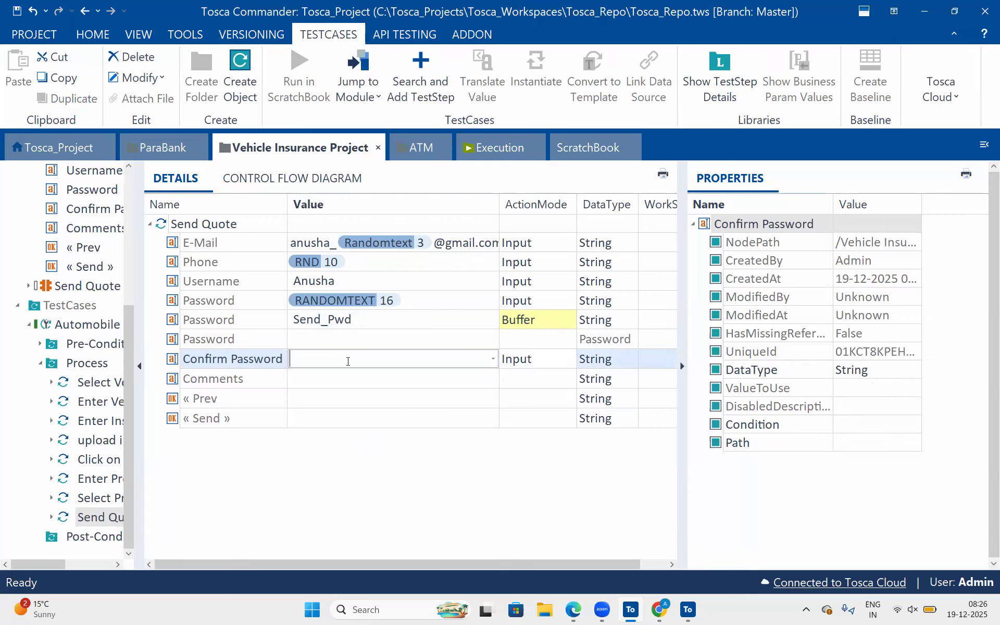
text({B[)
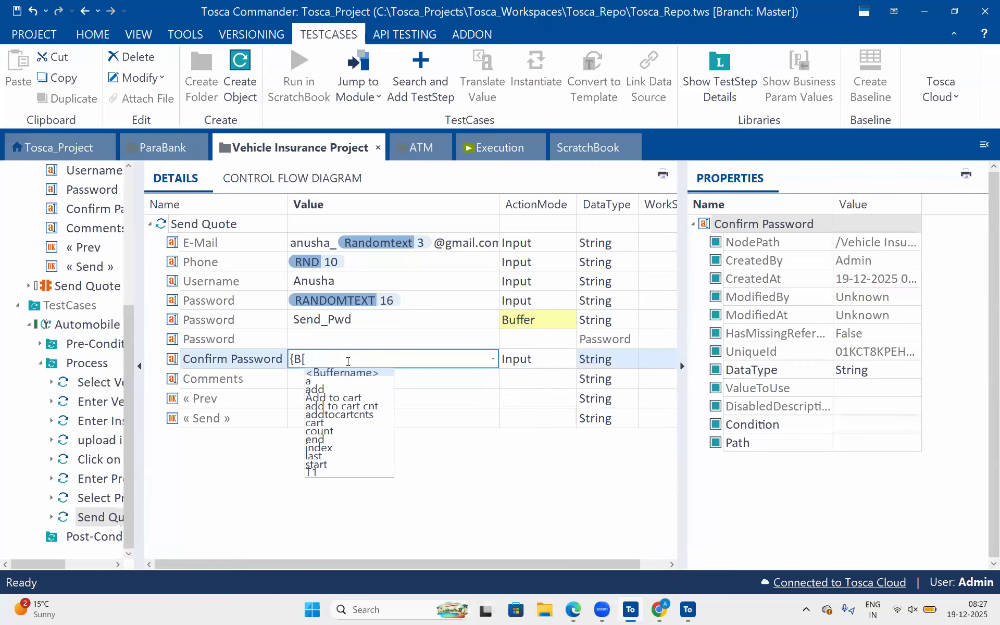
text(Send_P)
key(BackSpace)
text(Pwd]})
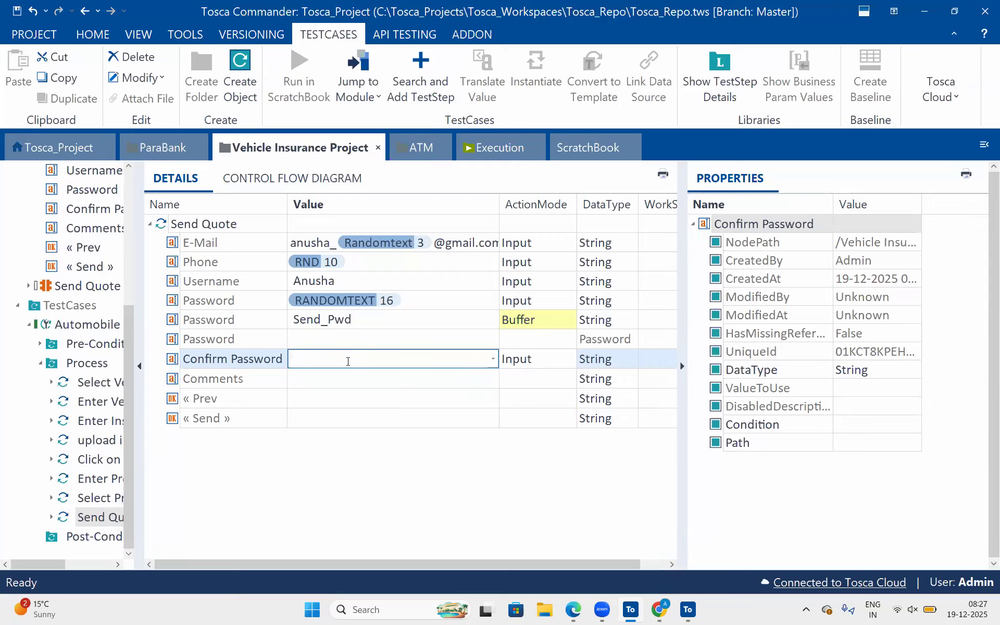
key(Return)
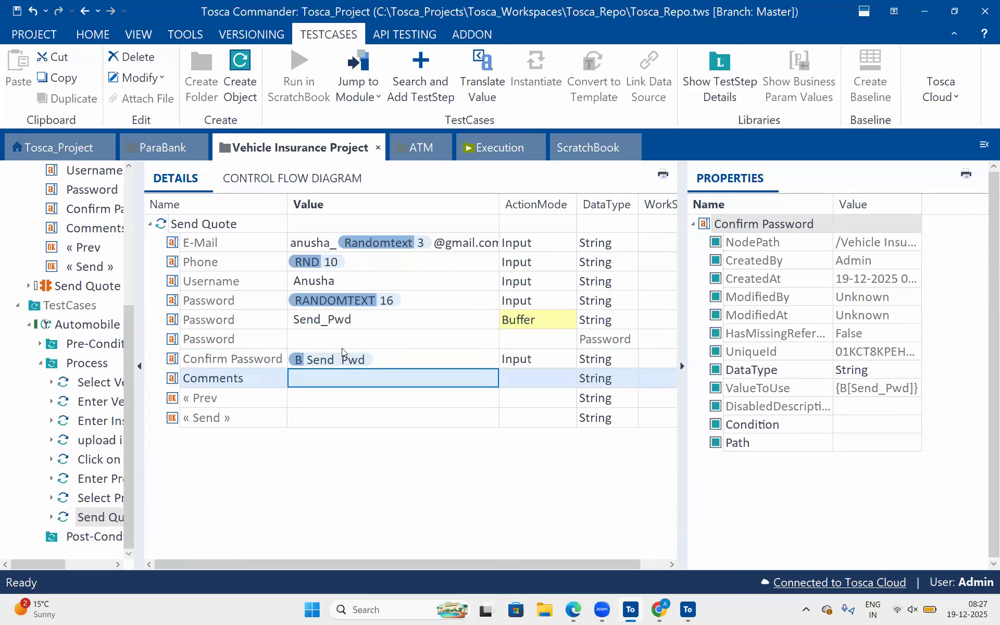
Set the Comments value to the random text expression {RANDOMTEXT[400]}.
click(333, 376)
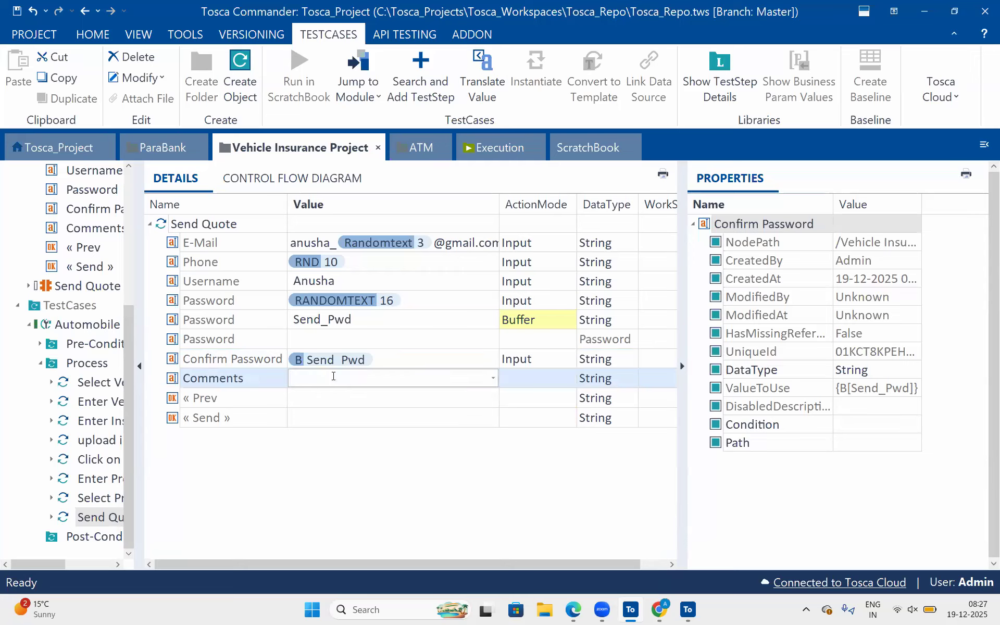
text({)
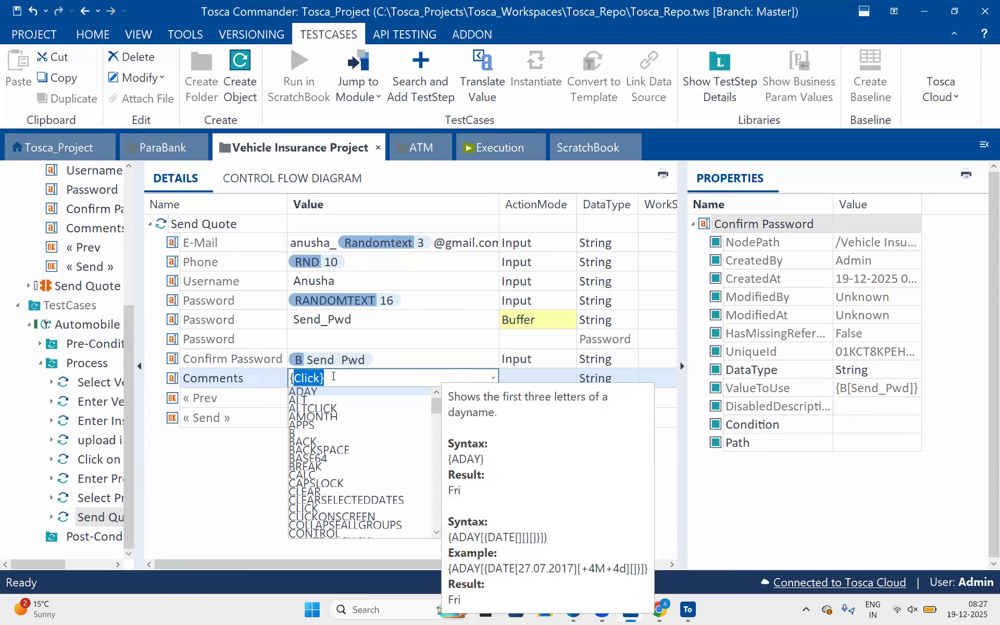
text(RA)
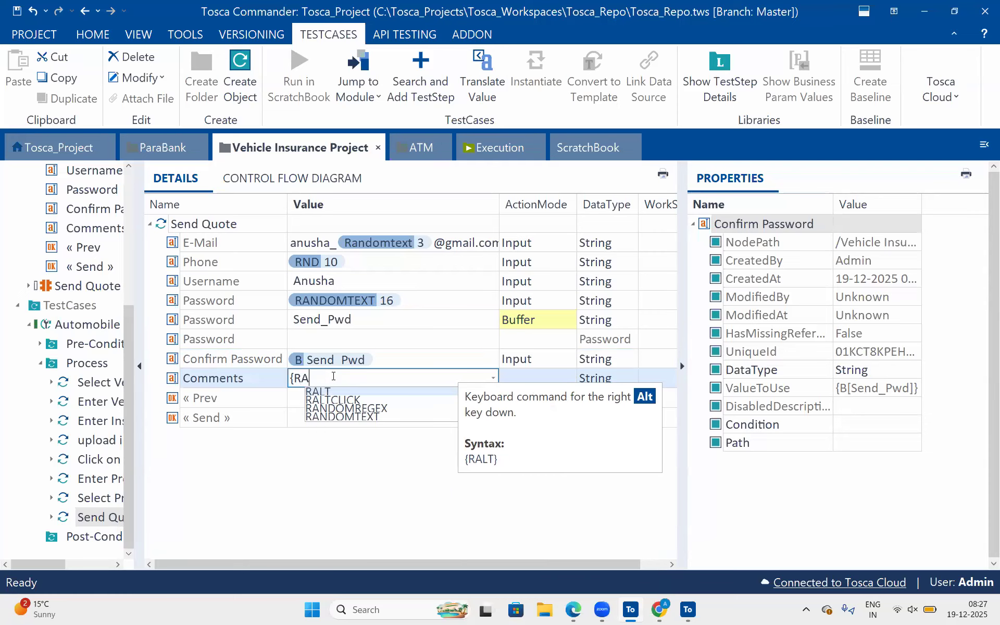
text(NDOMTEXT)
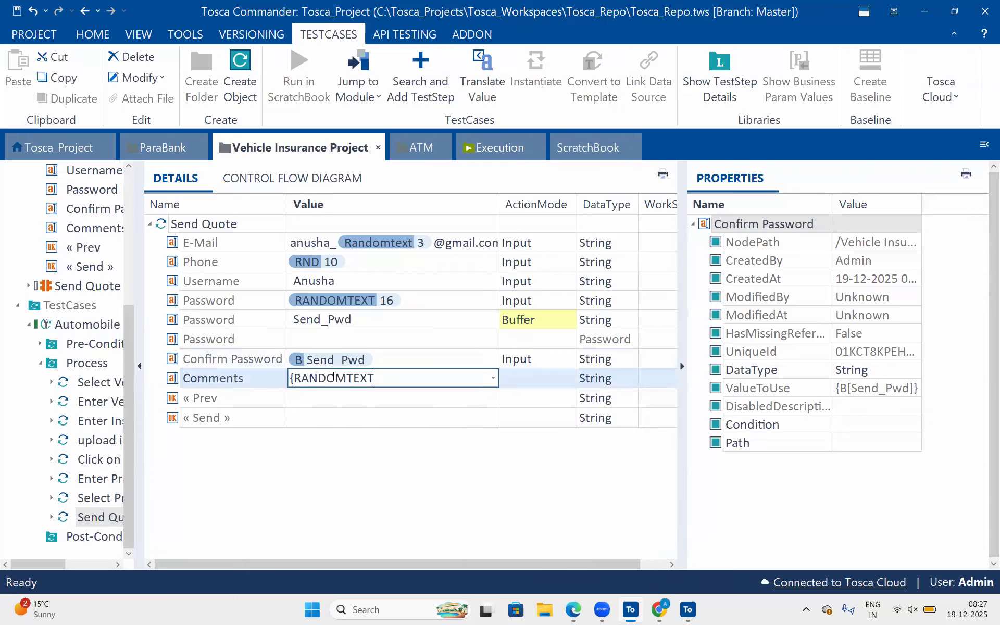
text([4000)
key(BackSpace)
text(]})
key(Return)
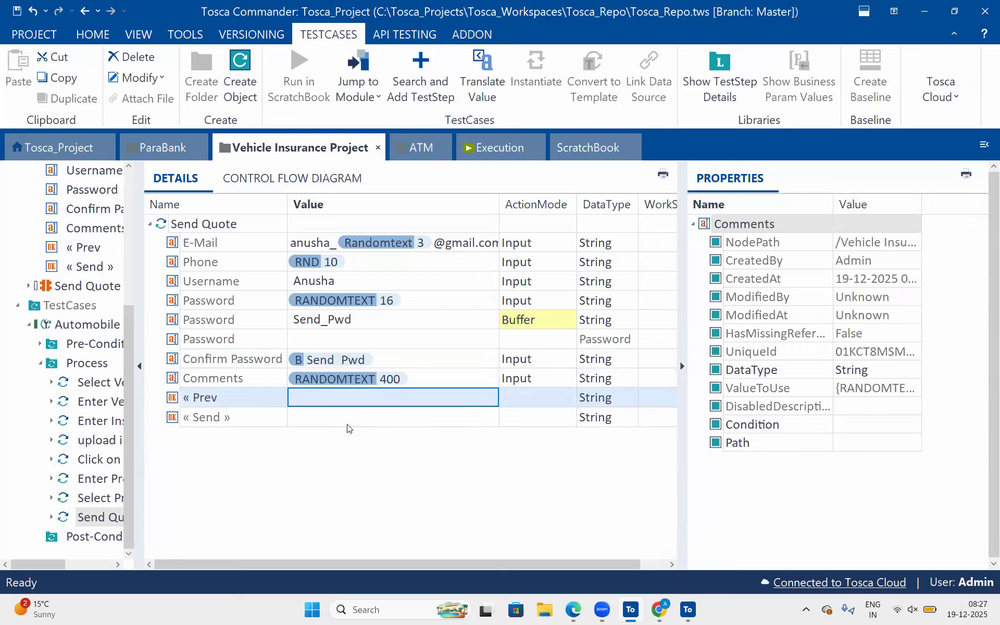
Set the Send button's value to the {Click} expression in the Send Quote test step.
click(345, 420)
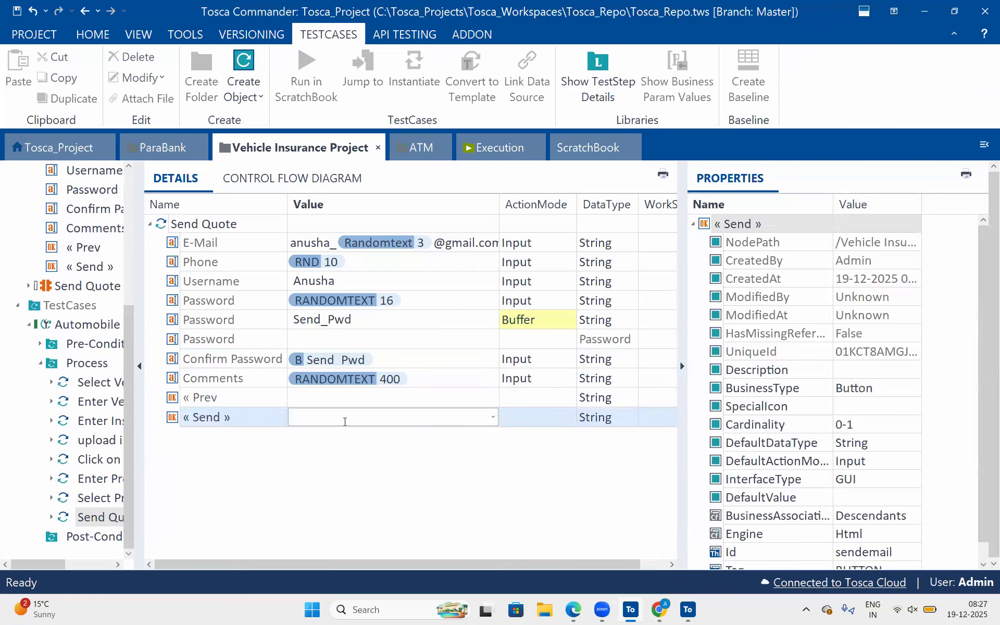
text(x)
key(BackSpace)
text({Click)
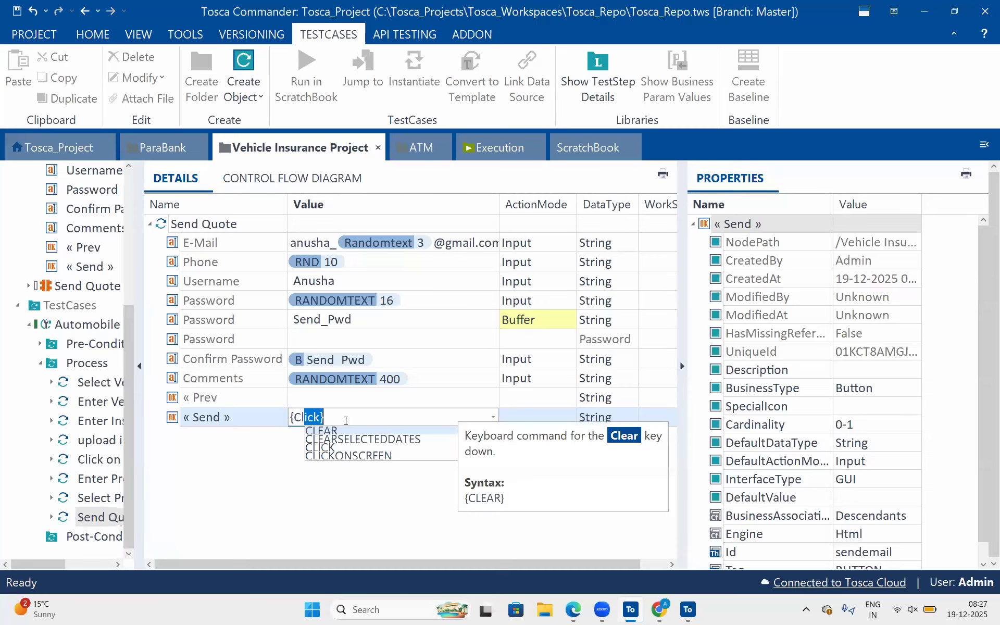
key(Return)
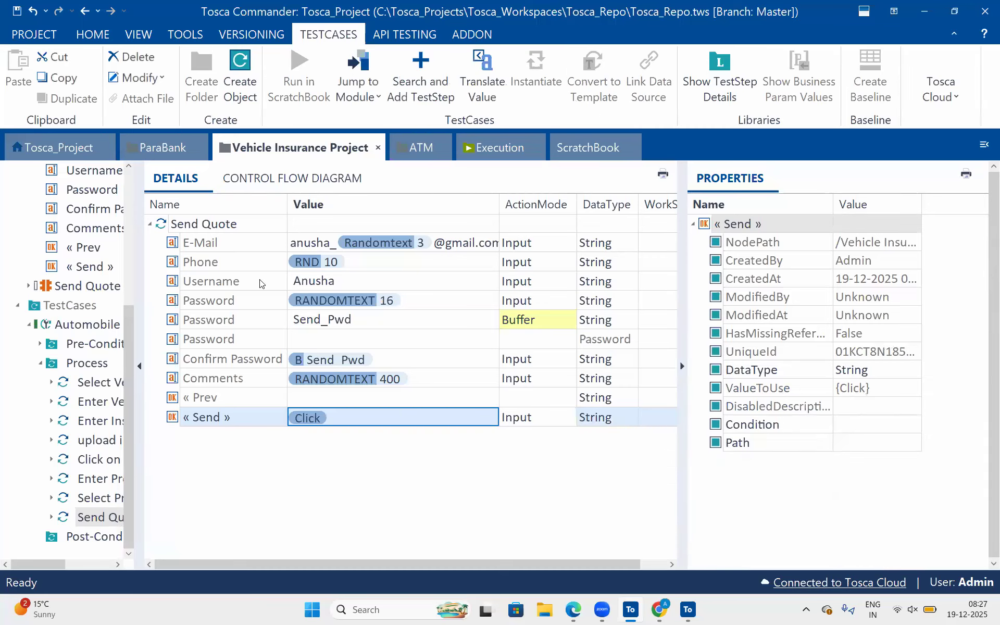
Run the Send Quote test step in ScratchBook and bring the Chrome window to the front.
click(261, 221)
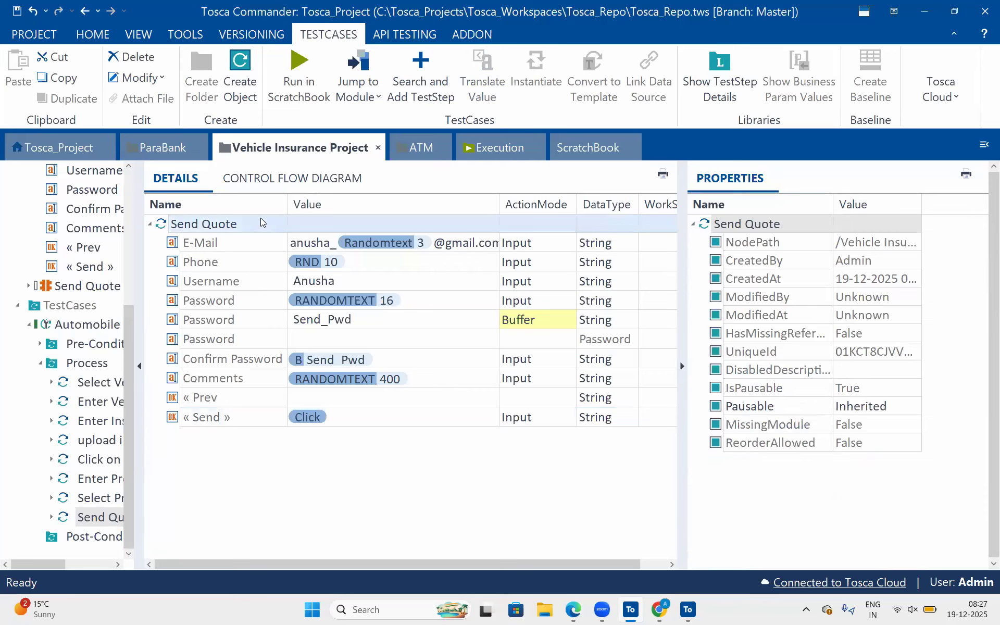
right_click(261, 222)
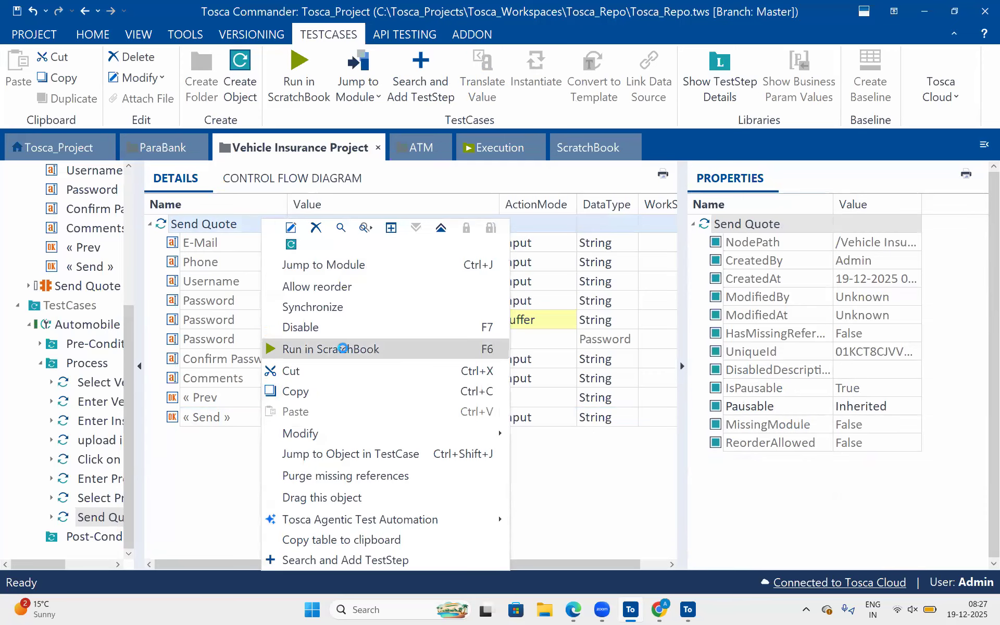
click(344, 351)
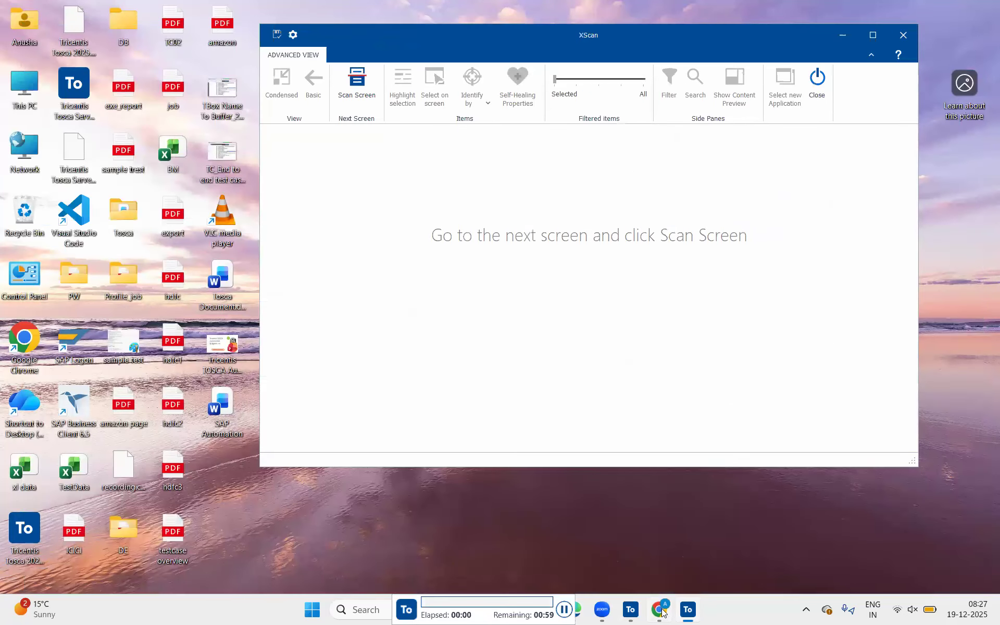
click(663, 612)
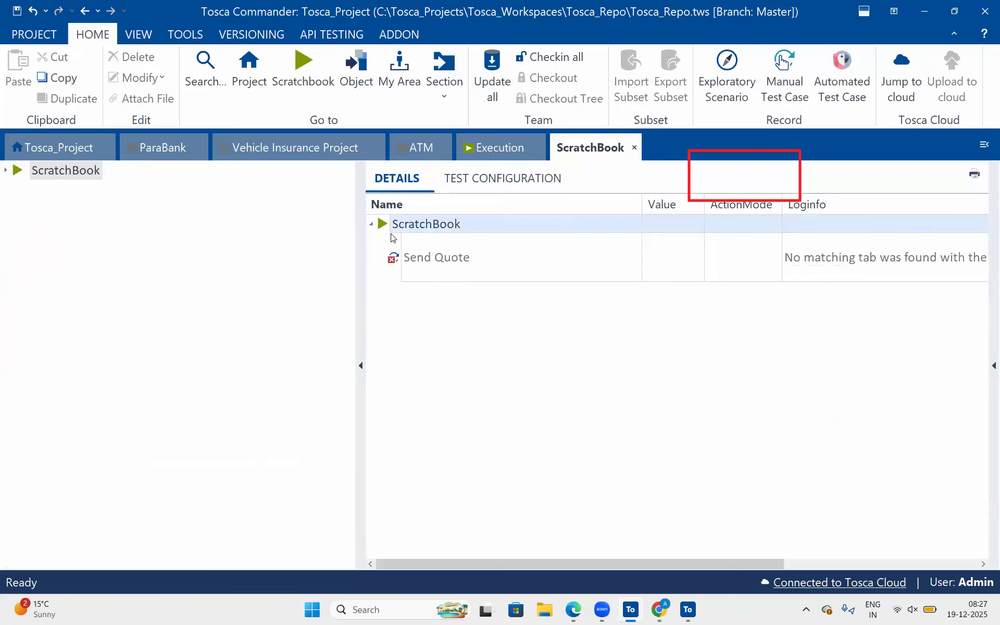
Rerun the ScratchBook entry and bring the Send Quote web page into view.
right_click(399, 225)
click(443, 296)
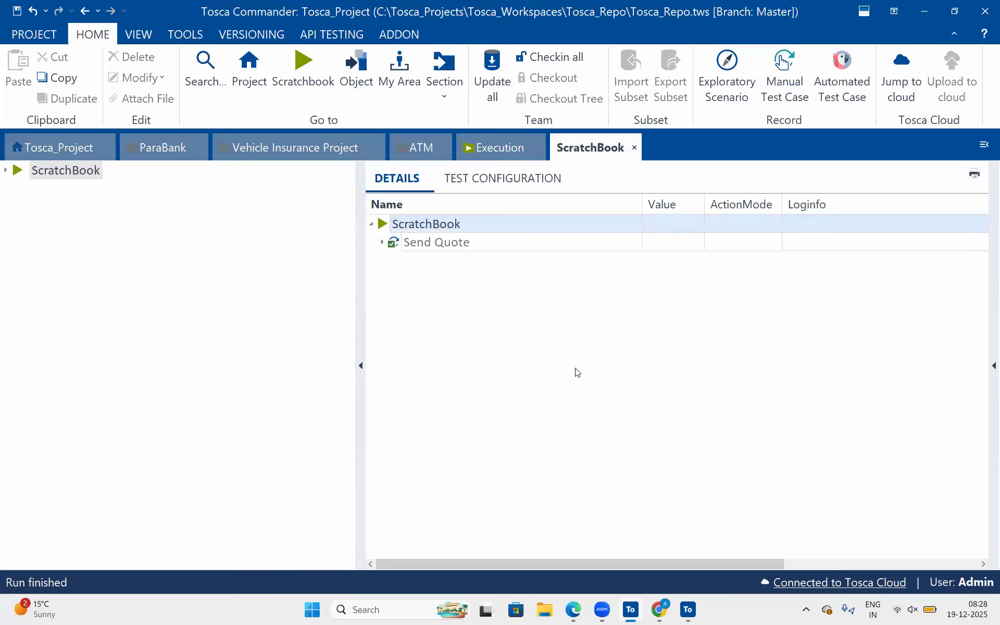
click(931, 7)
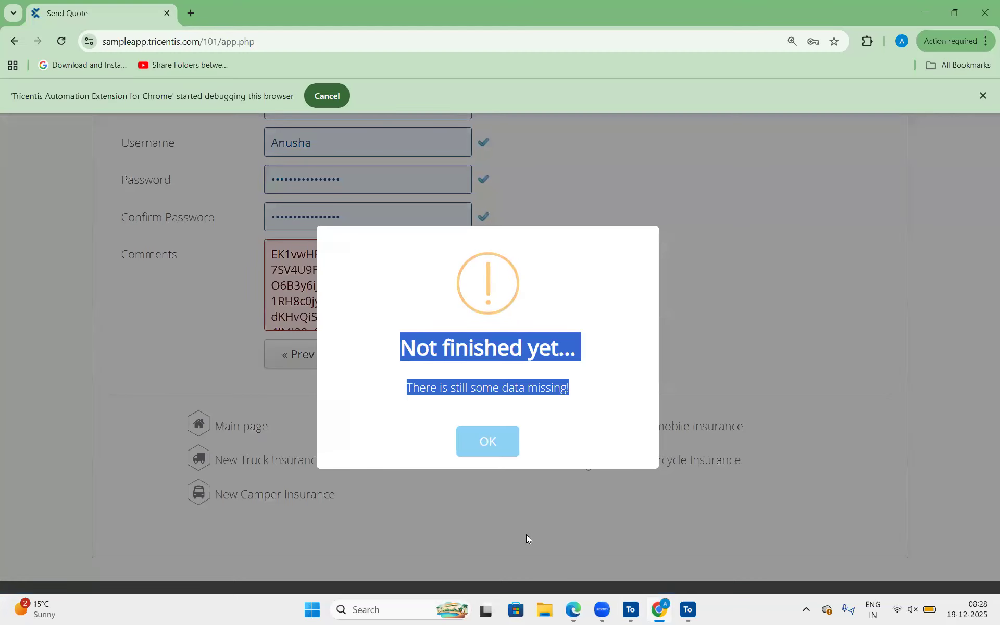
Scan the Send Quote page with its open popup in XScan and move the scan window aside.
click(689, 604)
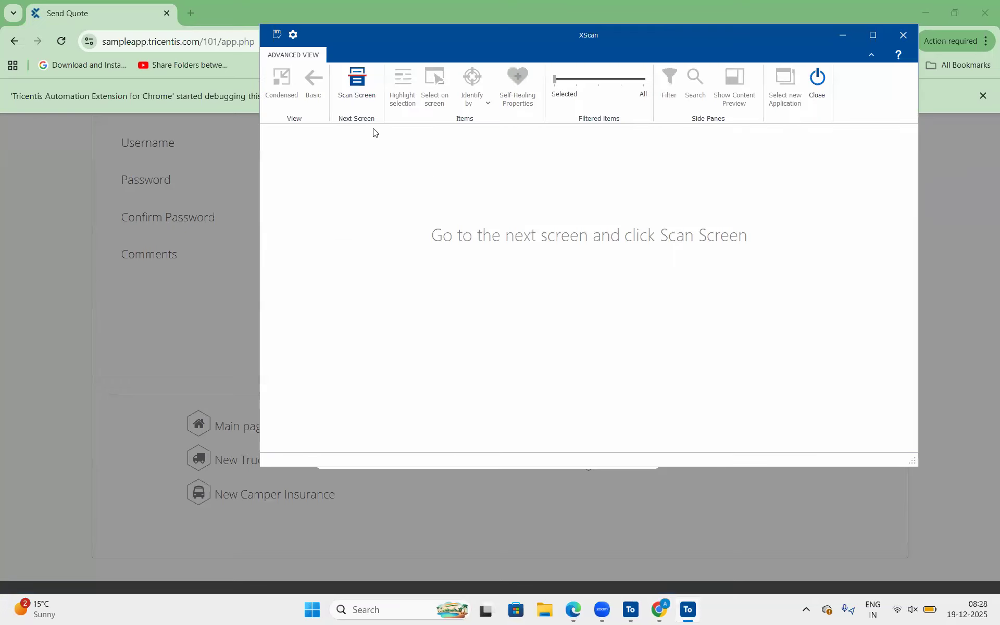
click(362, 80)
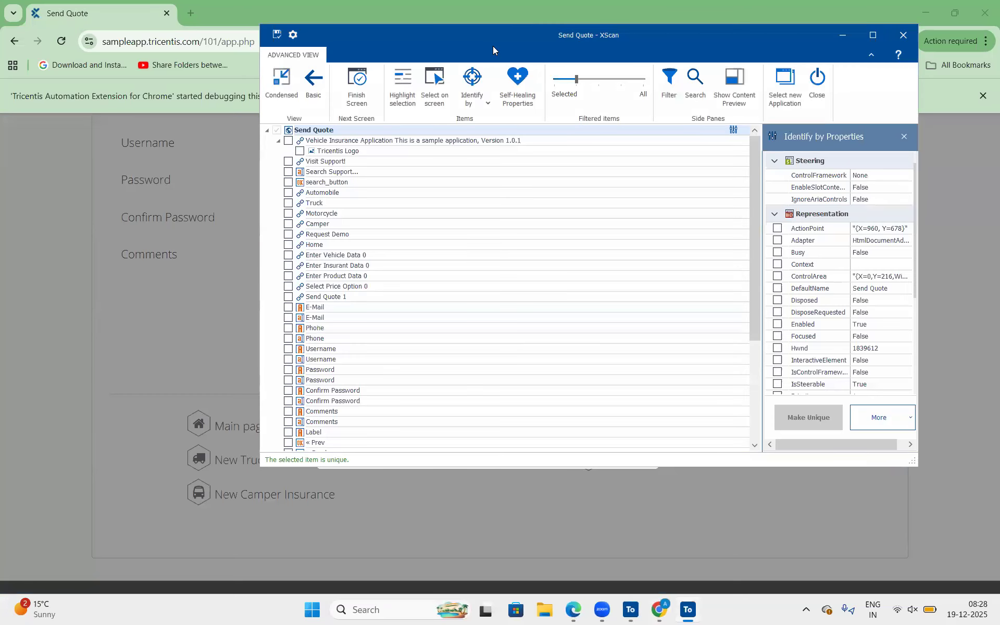
drag(493, 46, 797, 59)
Select the popup's heading, message text and OK button on screen as controls for the scanned module.
click(752, 91)
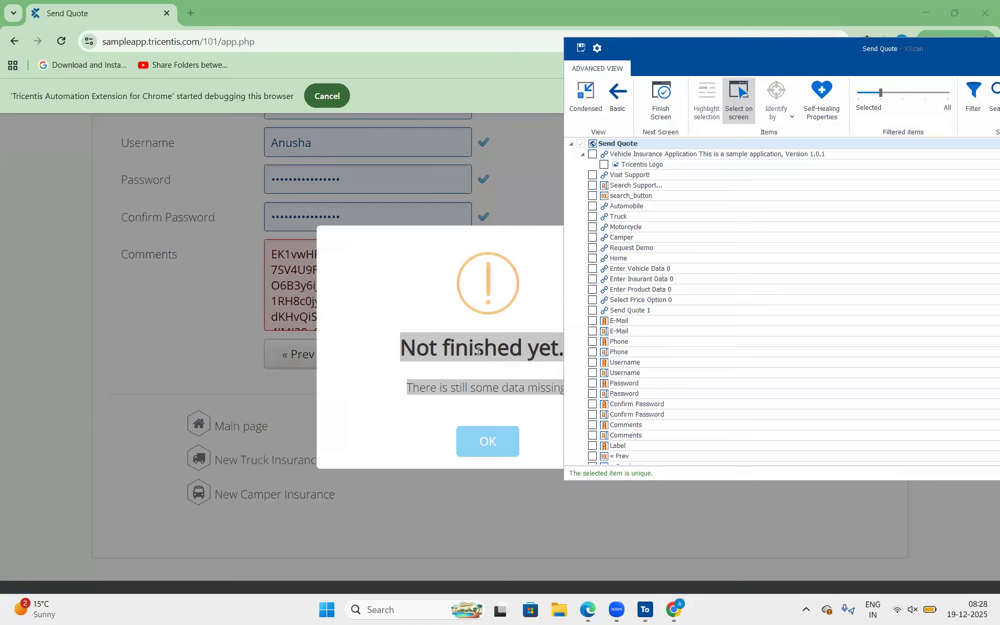
drag(729, 54, 869, 60)
click(502, 333)
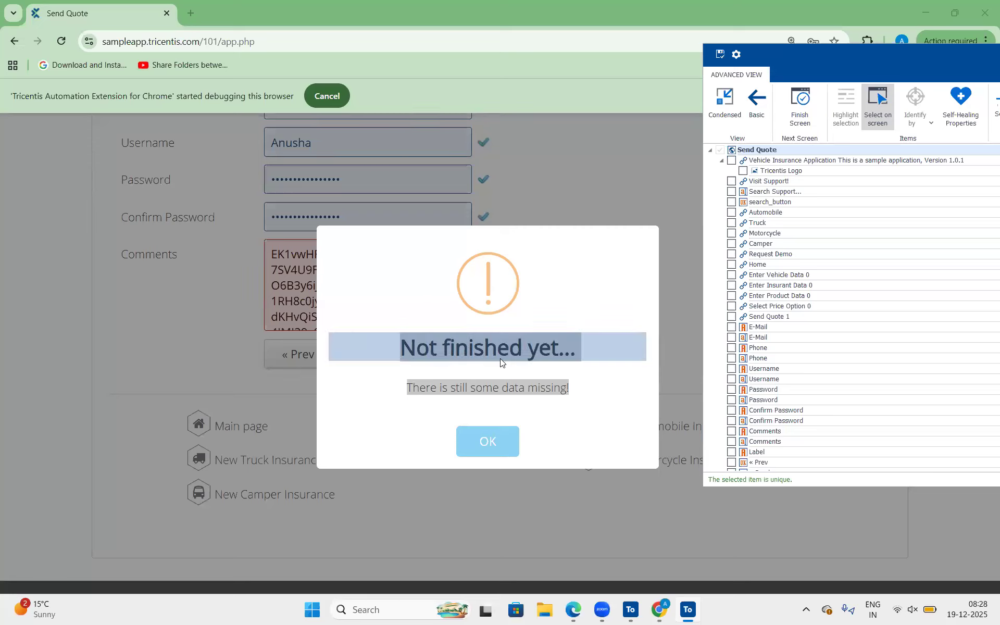
click(488, 391)
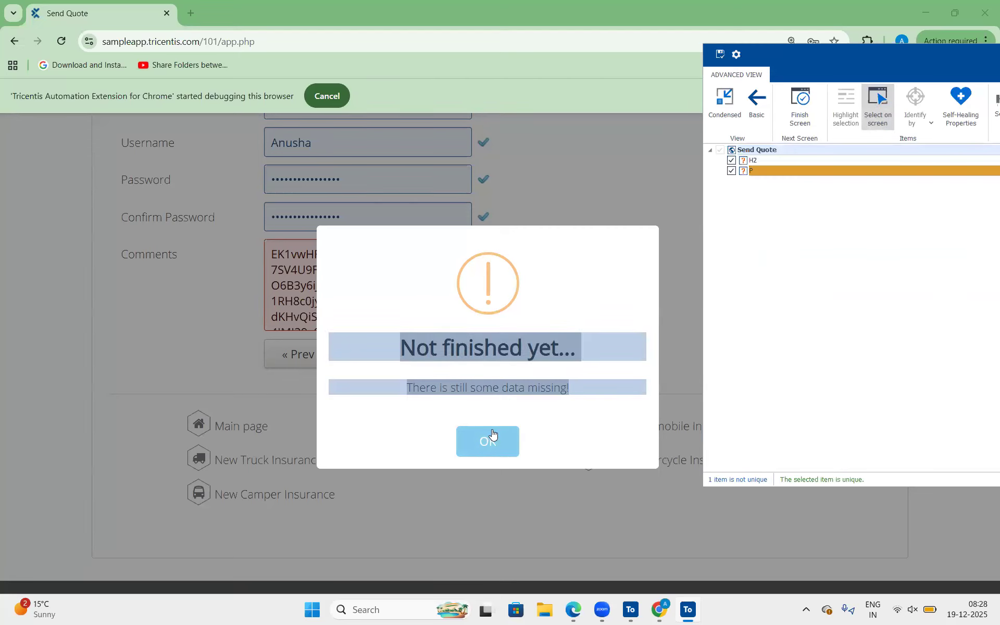
click(494, 443)
click(879, 106)
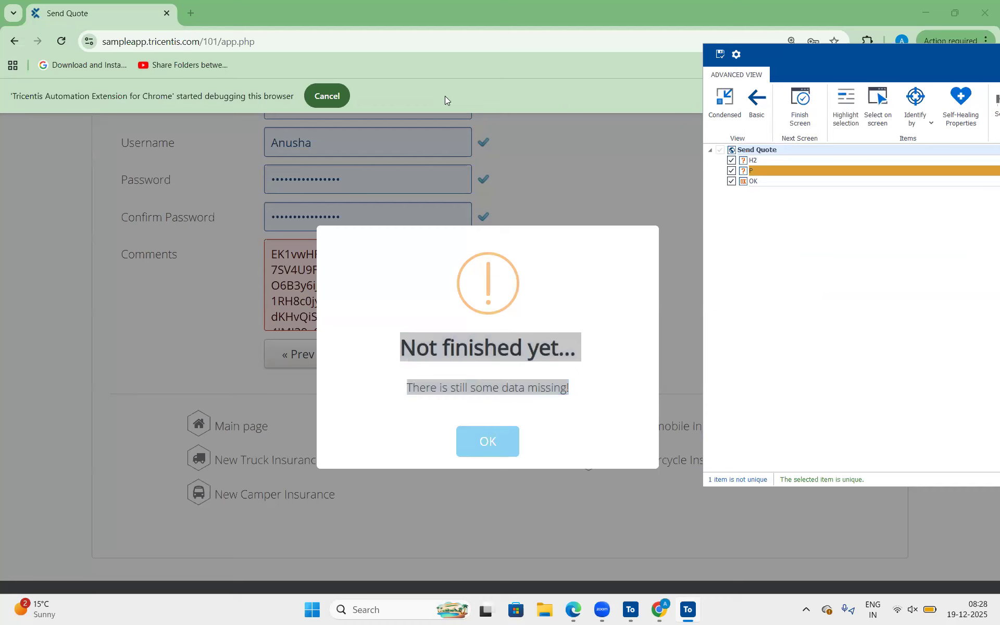
Rename the H2 control to its InnerText value, "Not finished yet...".
key(alt+Tab)
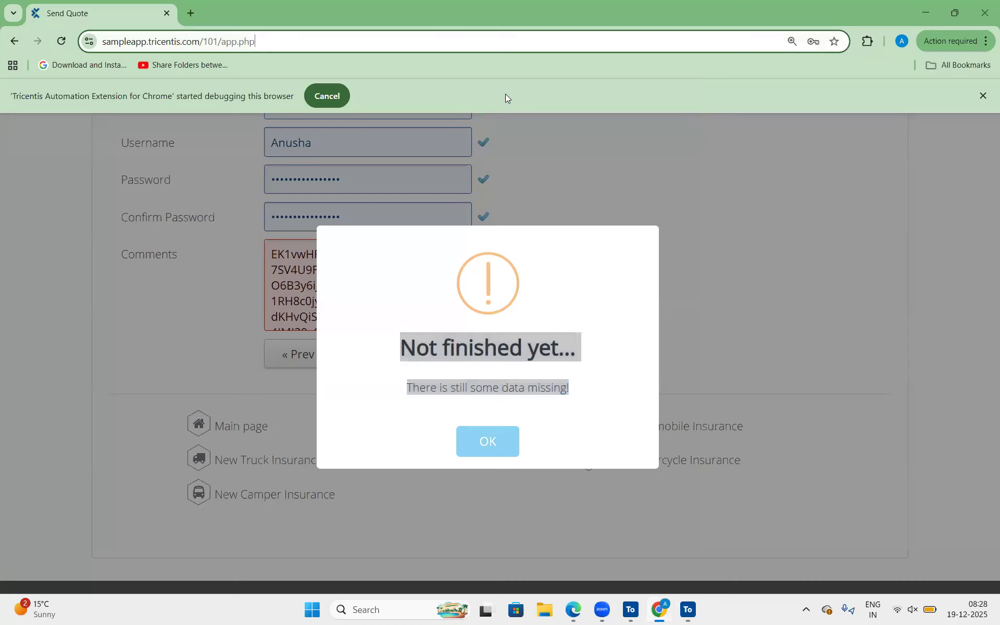
click(685, 609)
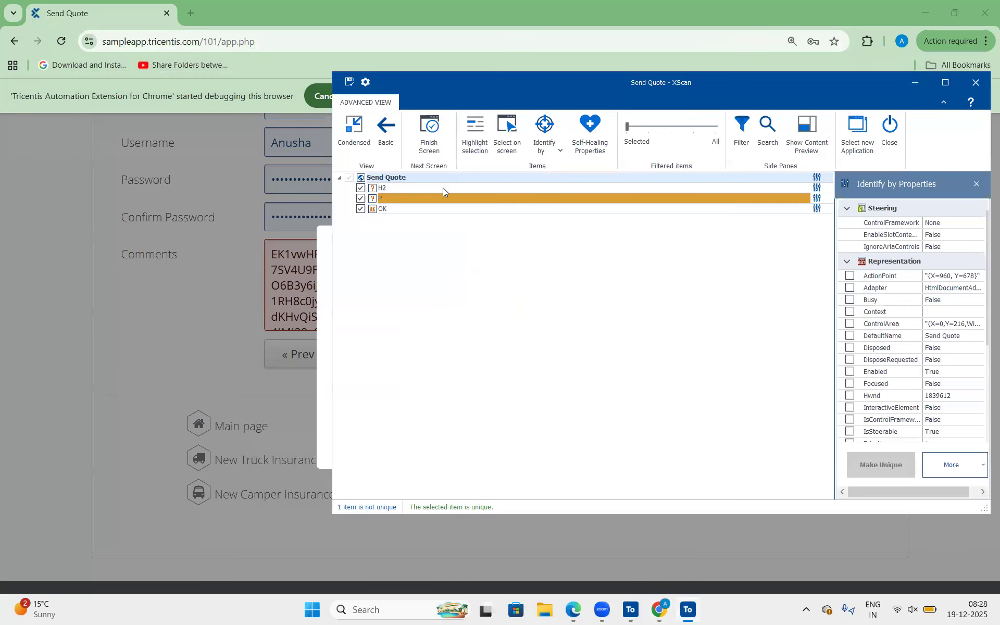
click(443, 187)
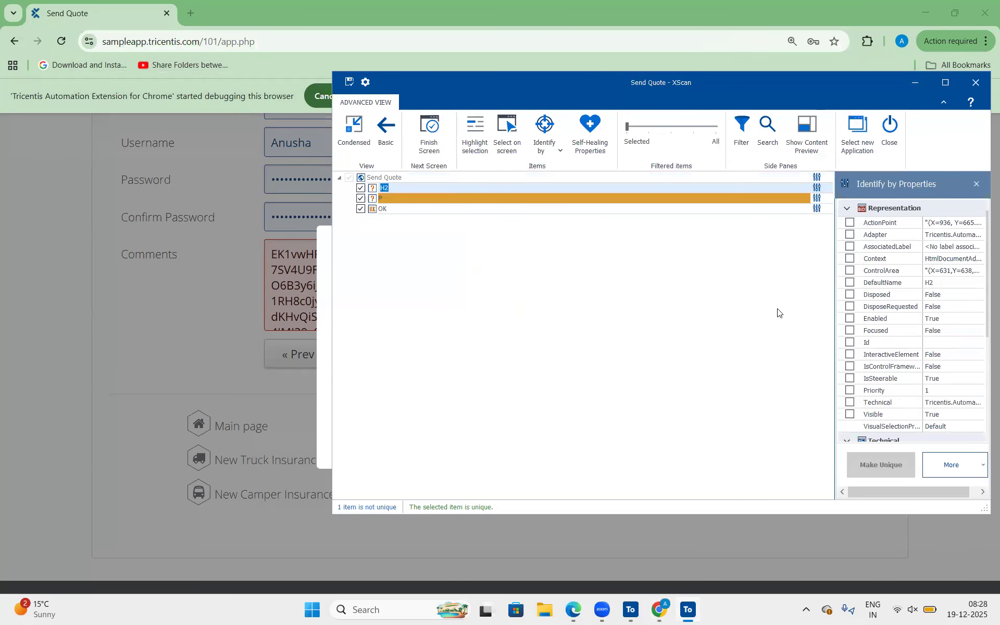
scroll(781, 313, down, 3)
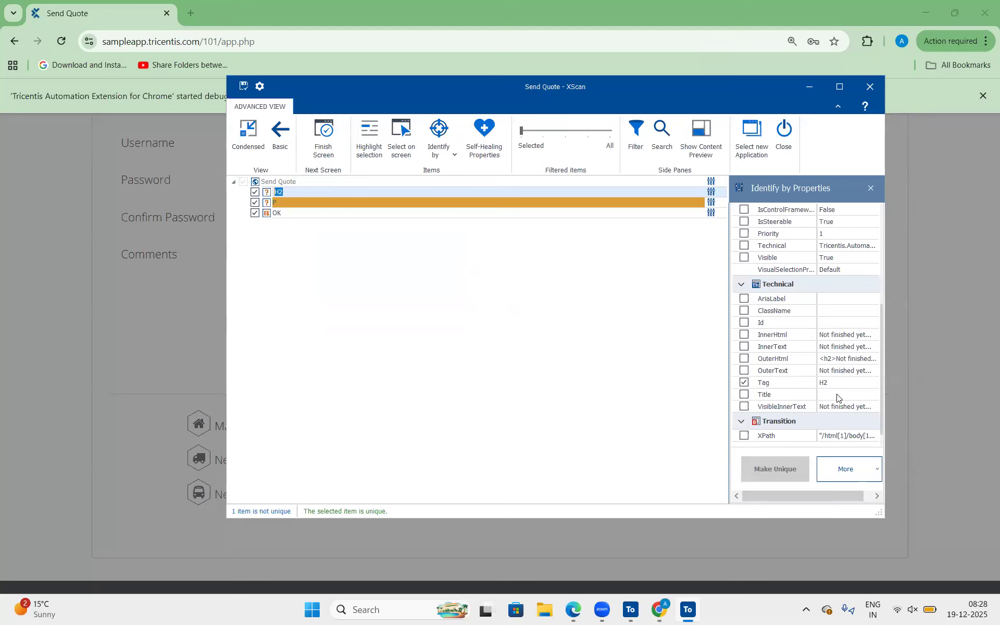
click(851, 347)
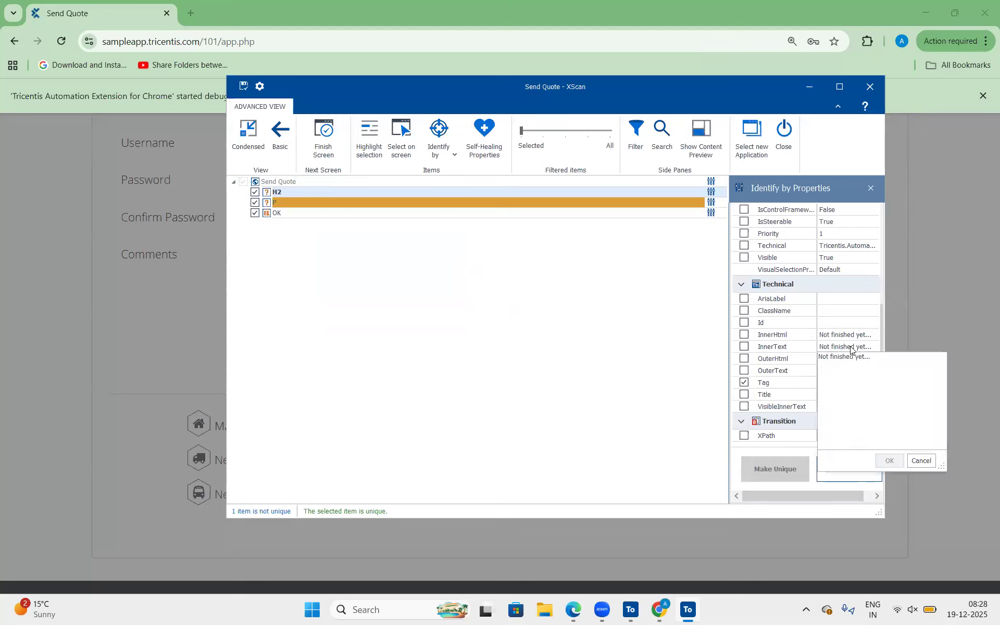
click(849, 344)
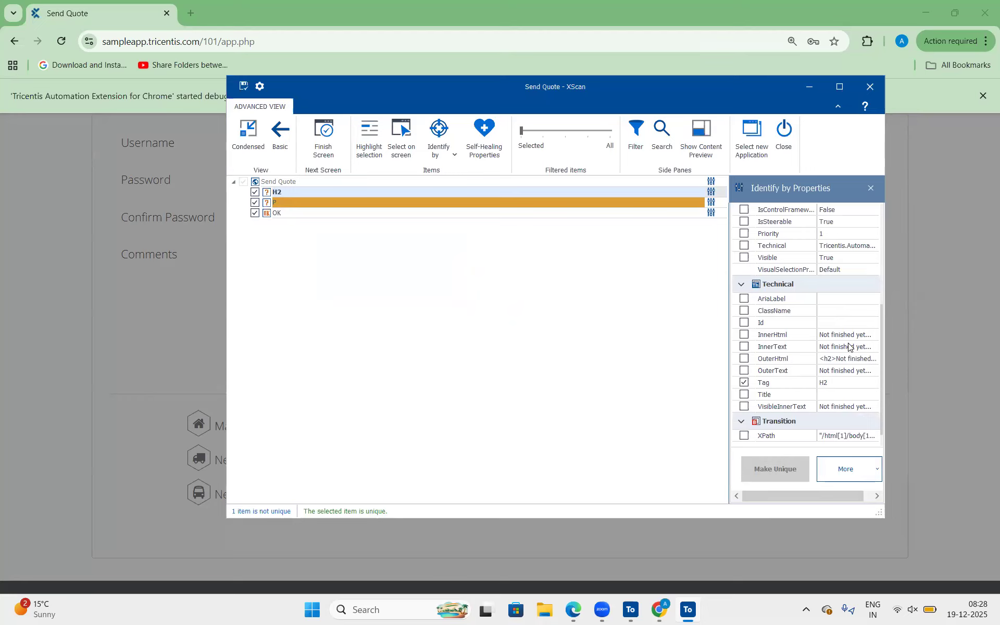
click(849, 347)
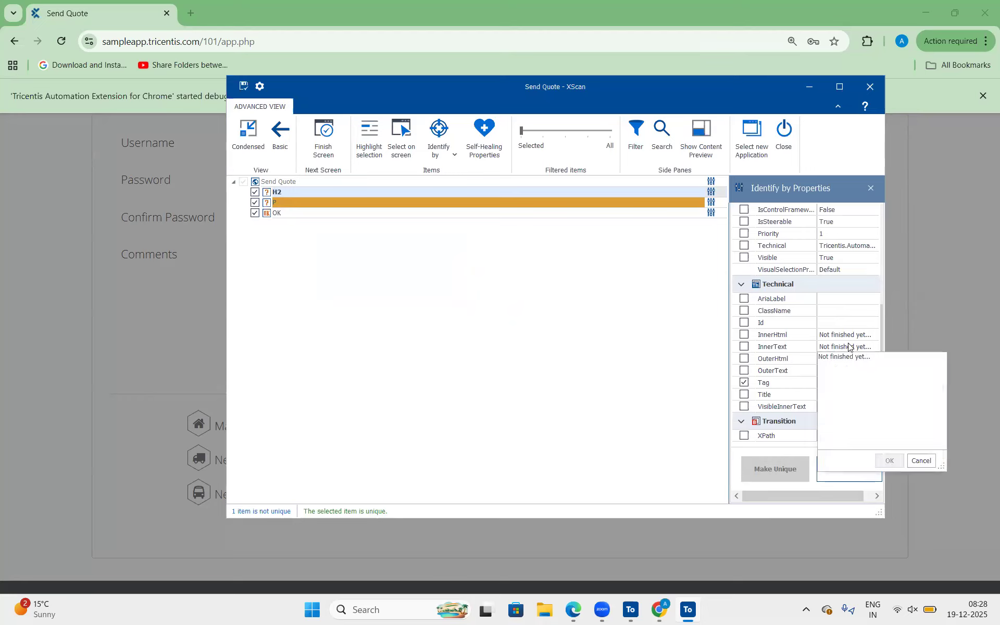
click(292, 202)
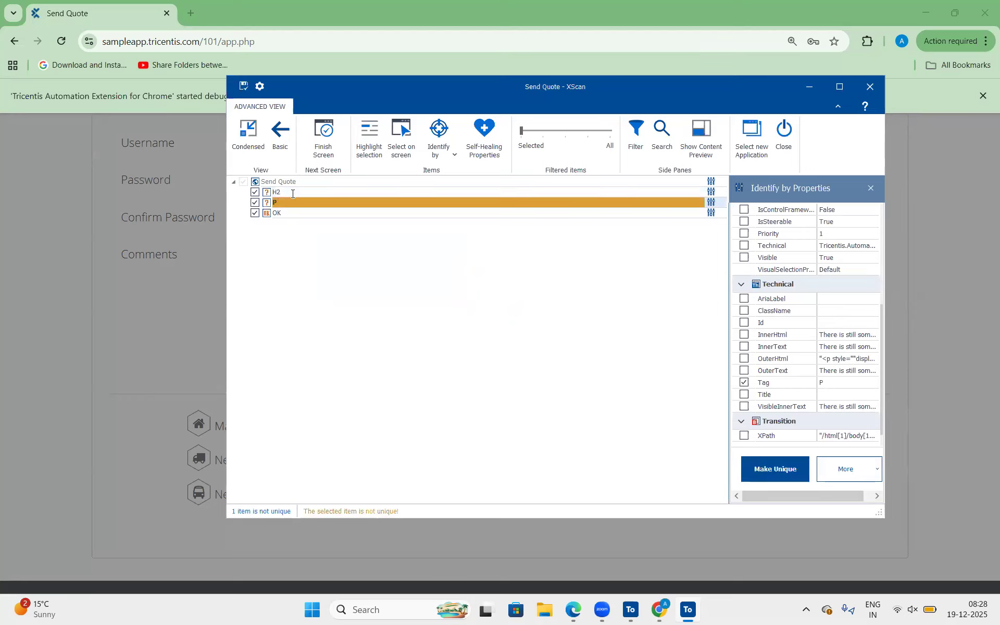
click(293, 194)
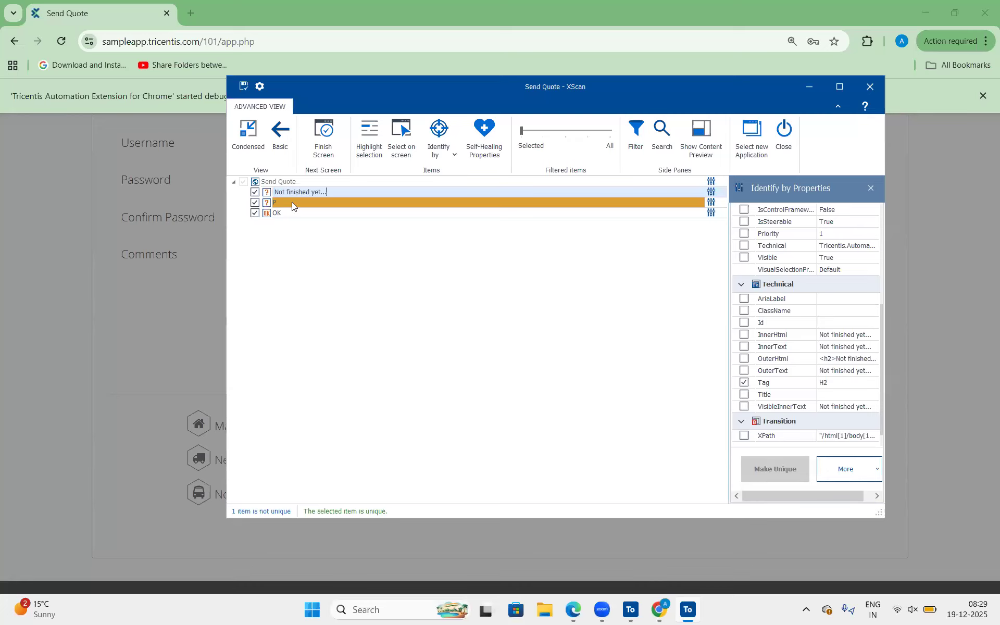
Rename the P control to its InnerText value, "There is still some data missing!".
click(292, 203)
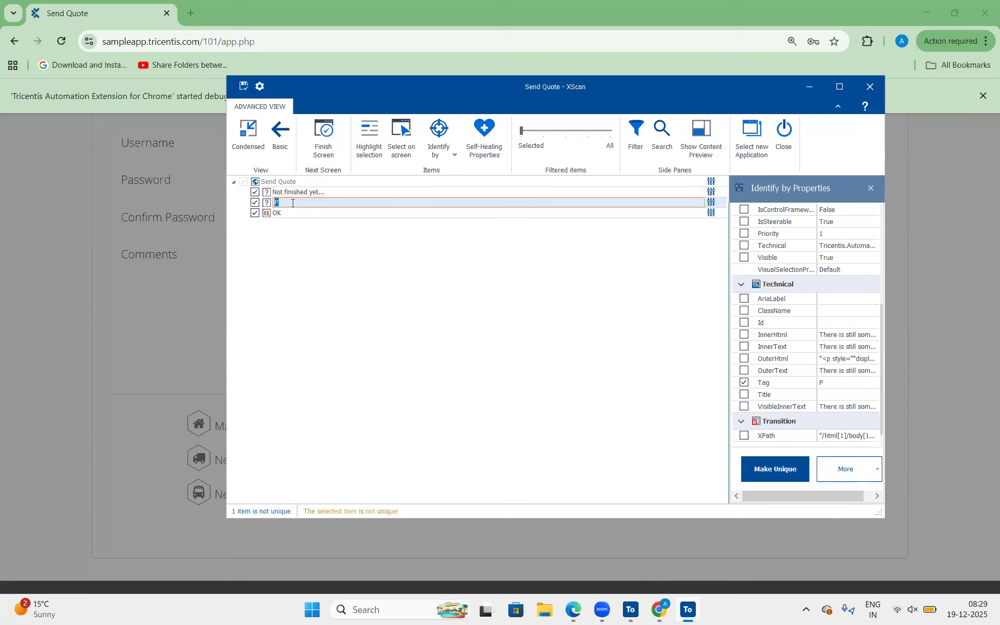
click(856, 347)
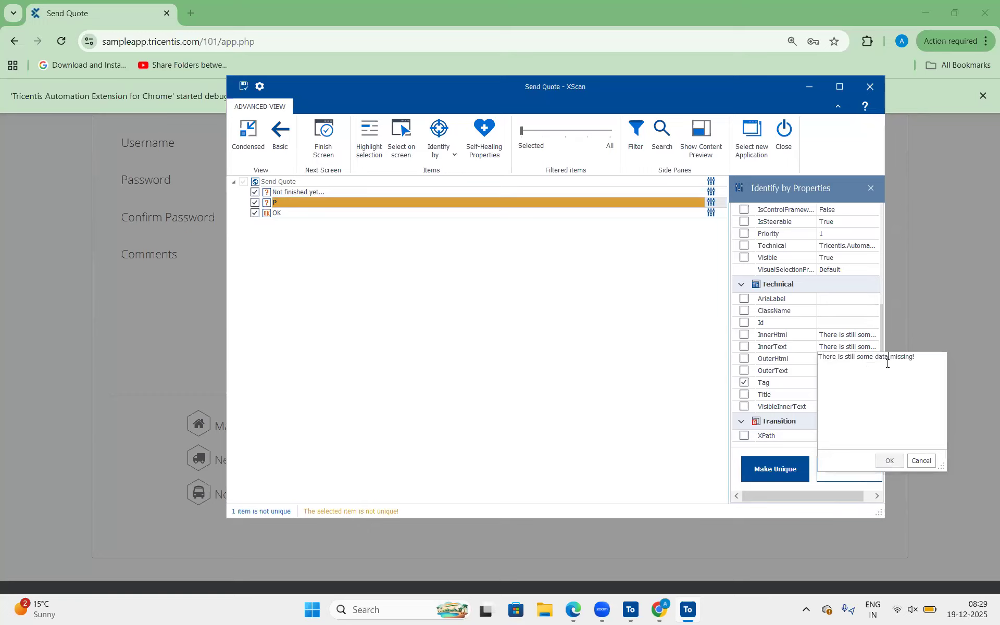
key(ctrl+a)
key(ctrl+c)
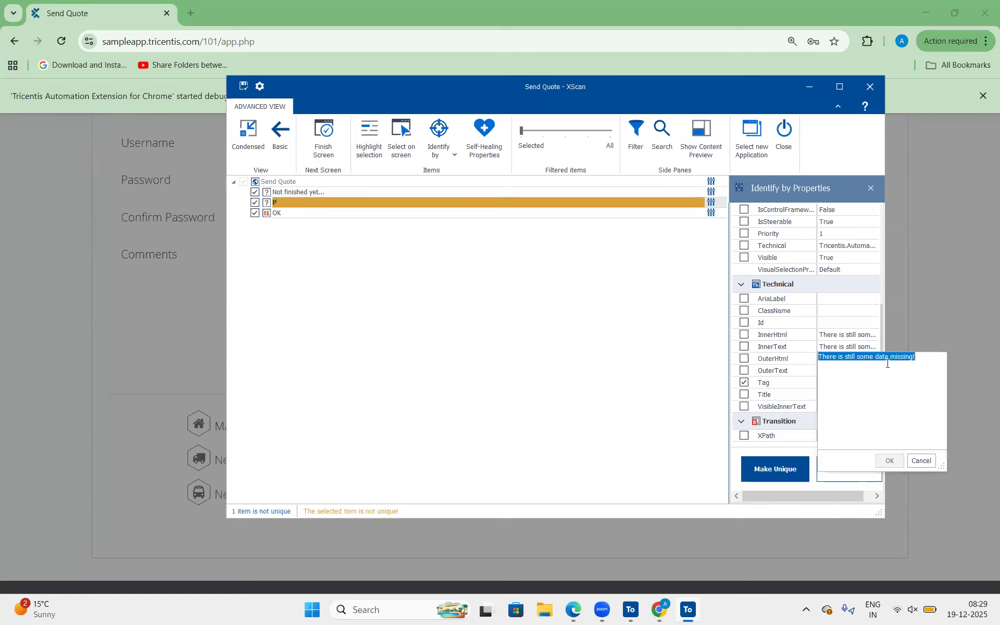
click(323, 205)
click(323, 205)
key(ctrl+v)
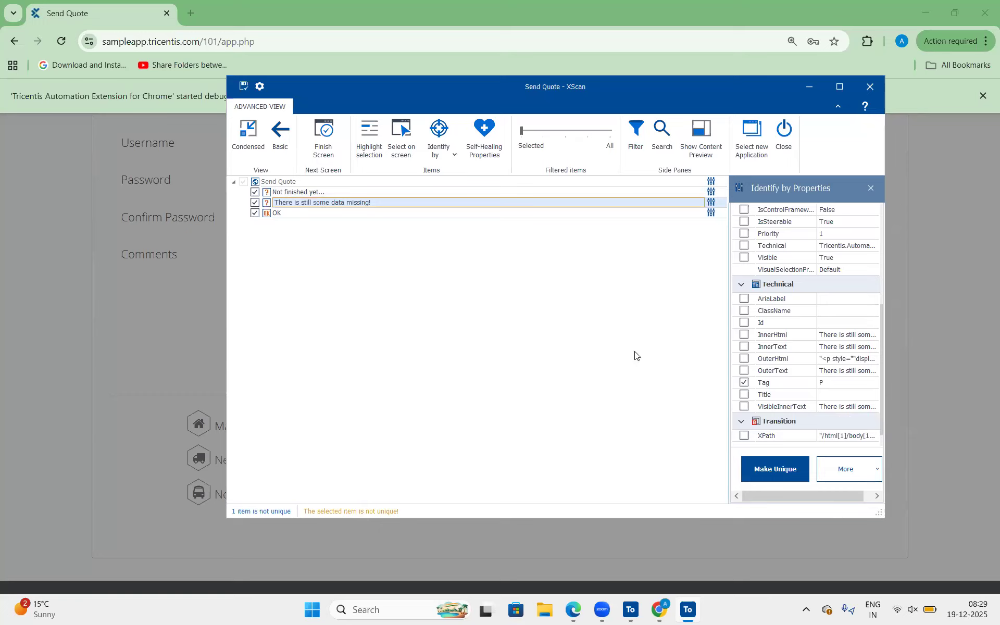
Widen the identification properties and examine the OuterHtml value of the "There is still some data missing!" control.
drag(705, 339, 685, 336)
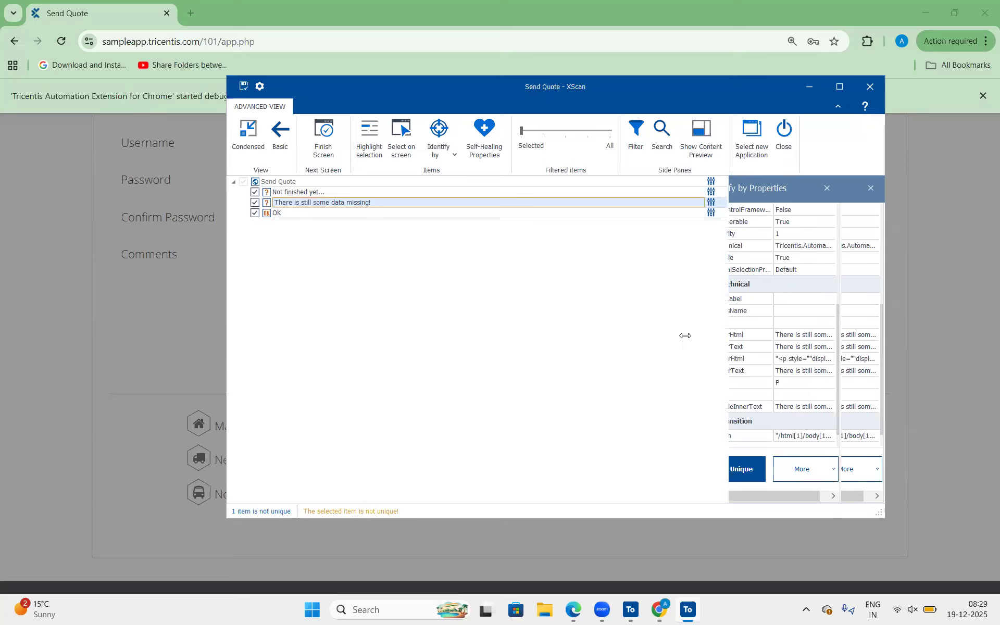
click(827, 373)
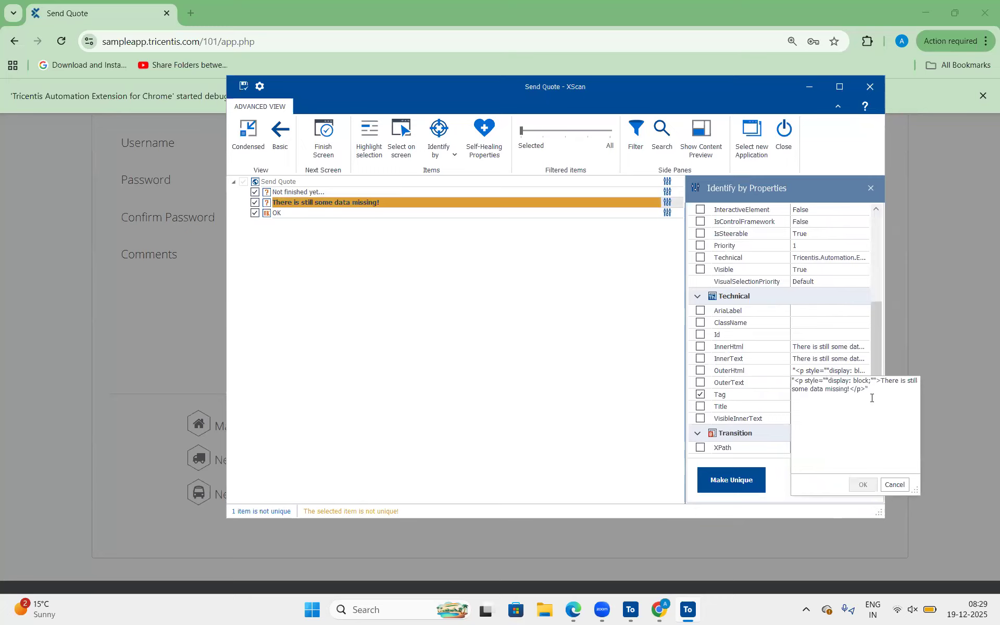
drag(869, 390, 777, 374)
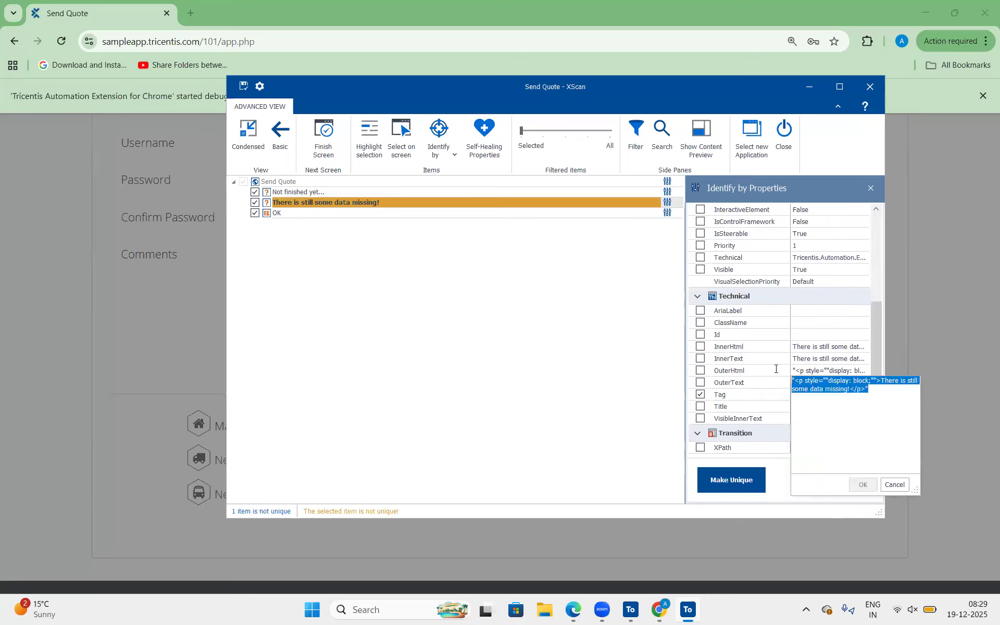
click(873, 383)
drag(873, 381, 791, 379)
click(898, 386)
drag(869, 389, 787, 373)
click(884, 395)
drag(869, 390, 794, 382)
click(899, 413)
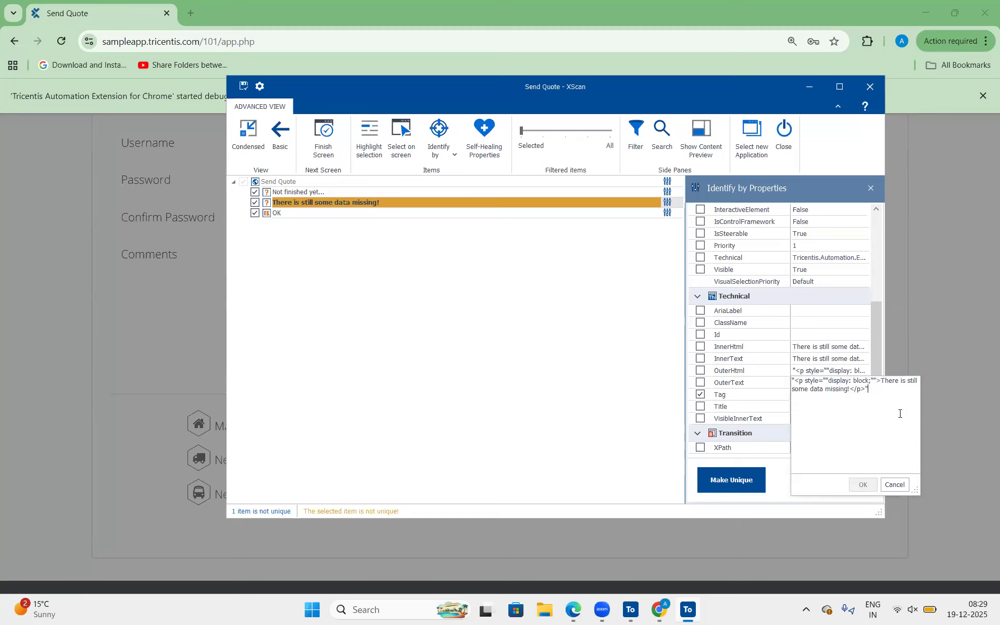
drag(824, 385, 792, 380)
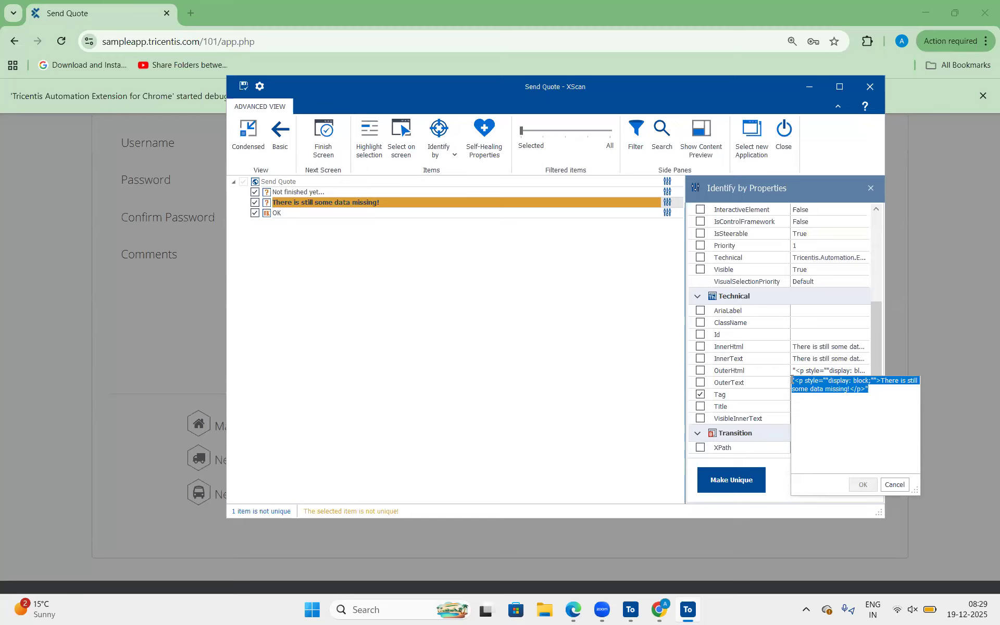
click(884, 396)
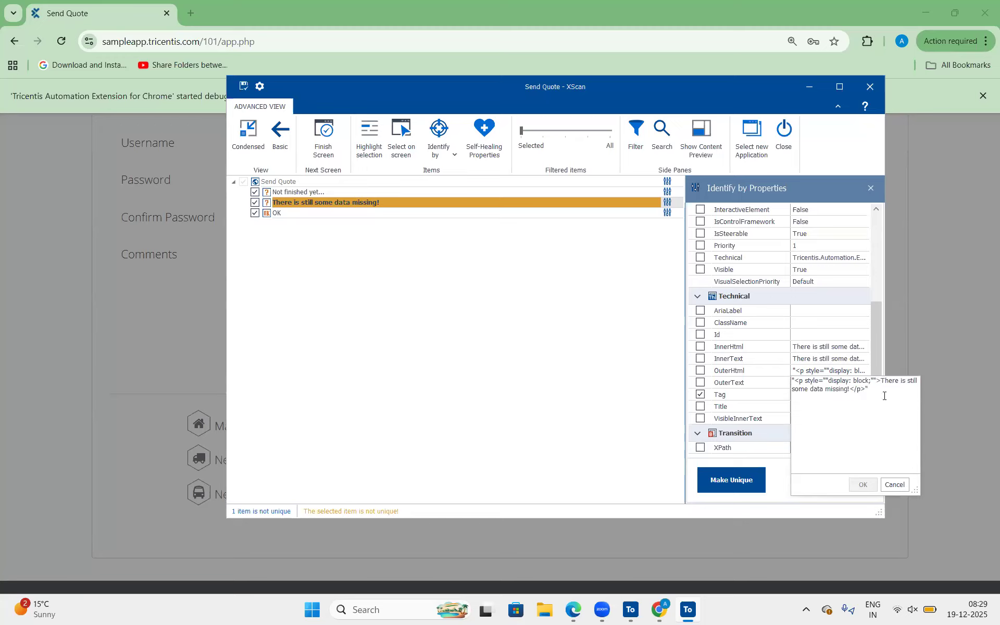
drag(871, 389, 792, 383)
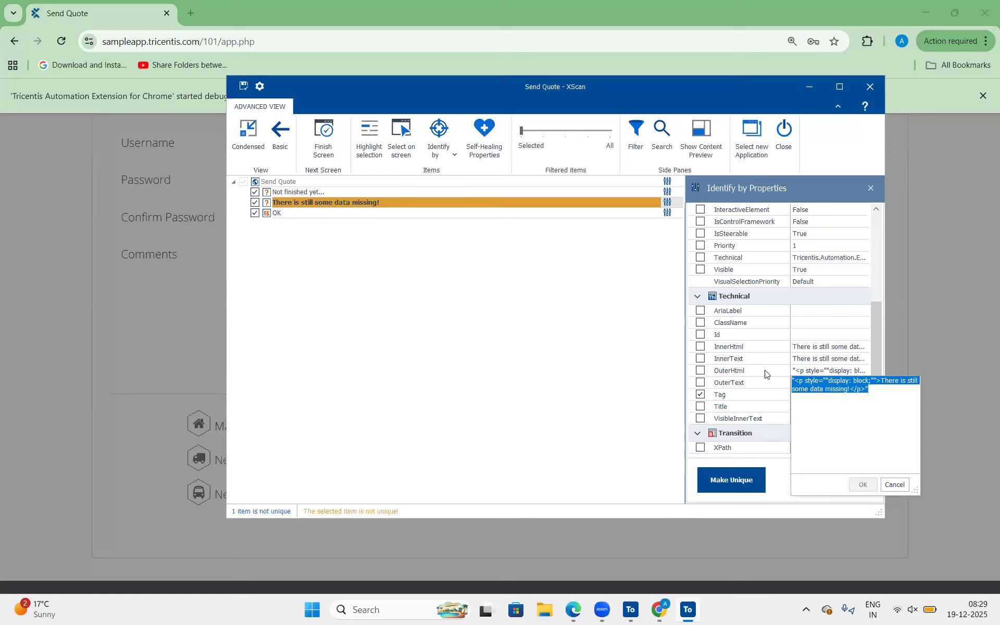
drag(870, 390, 785, 374)
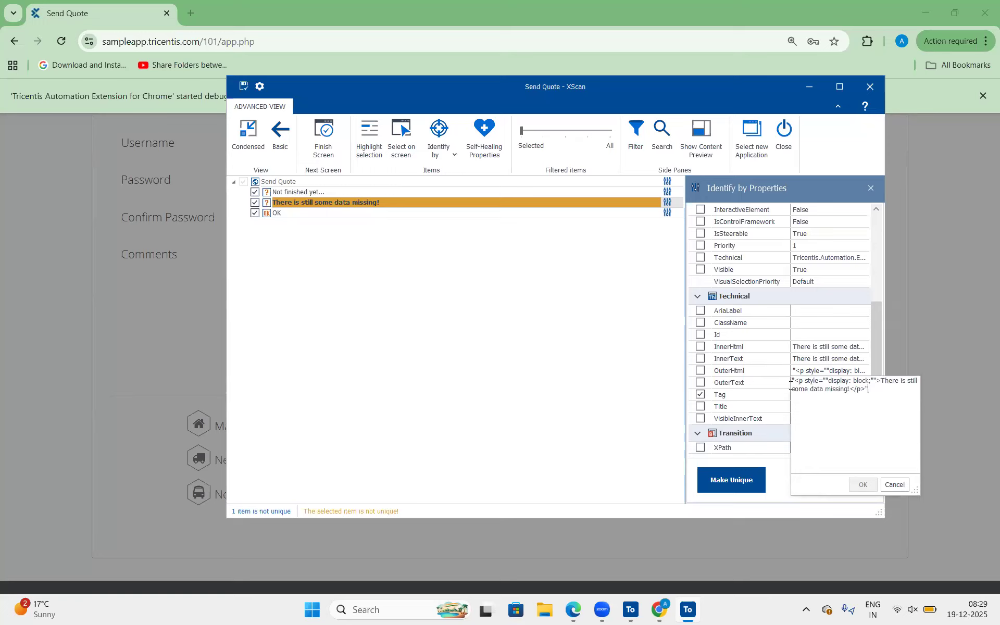
click(596, 606)
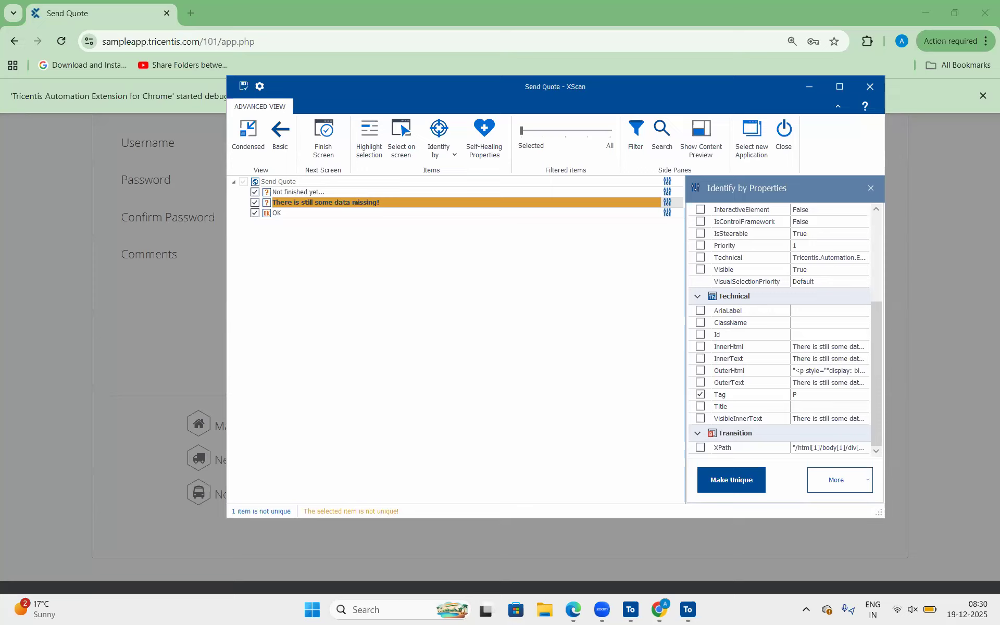
Add InnerText to the identification properties of the "There is still some data missing!" control.
click(448, 211)
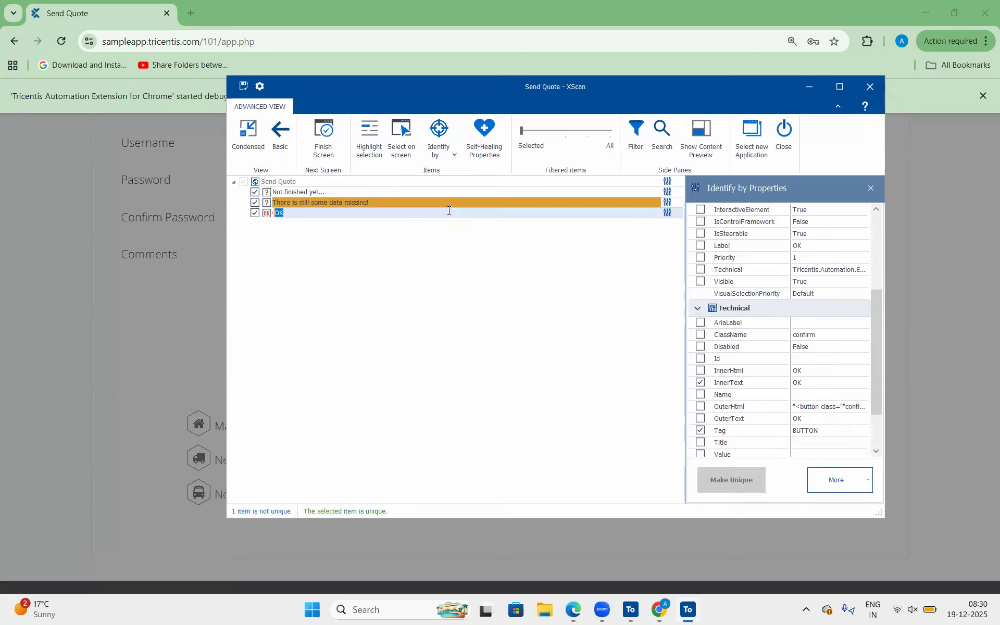
click(441, 204)
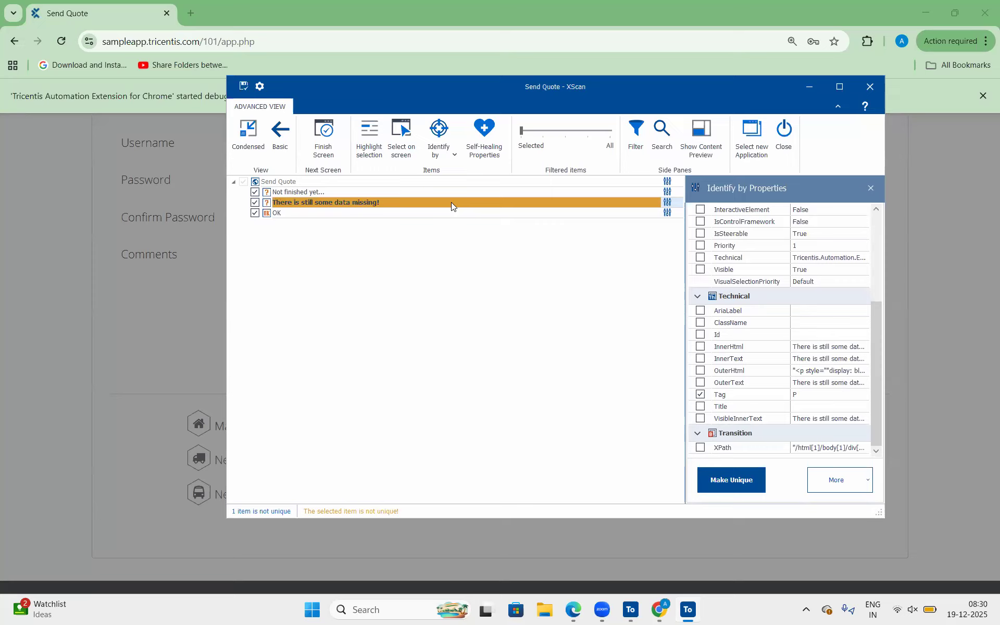
click(700, 359)
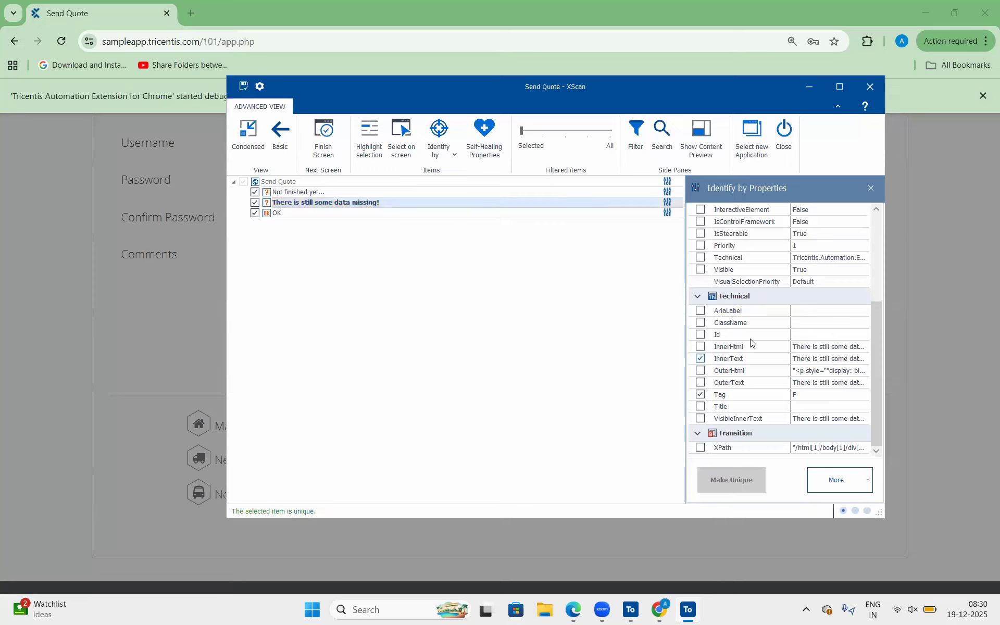
Examine the ClassName and Id values of the "There is still some data missing!" control.
click(809, 323)
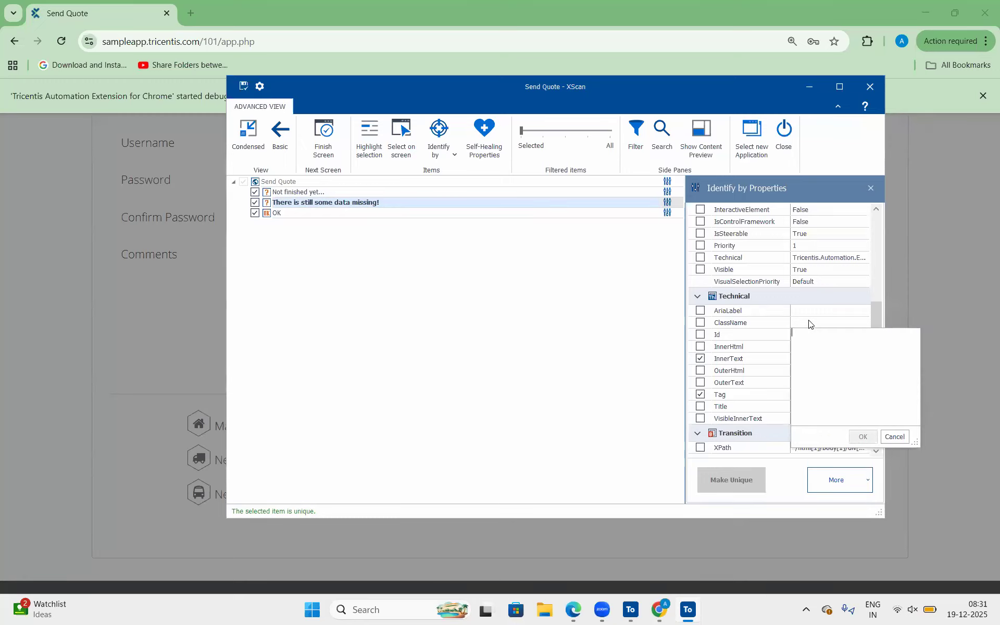
click(770, 327)
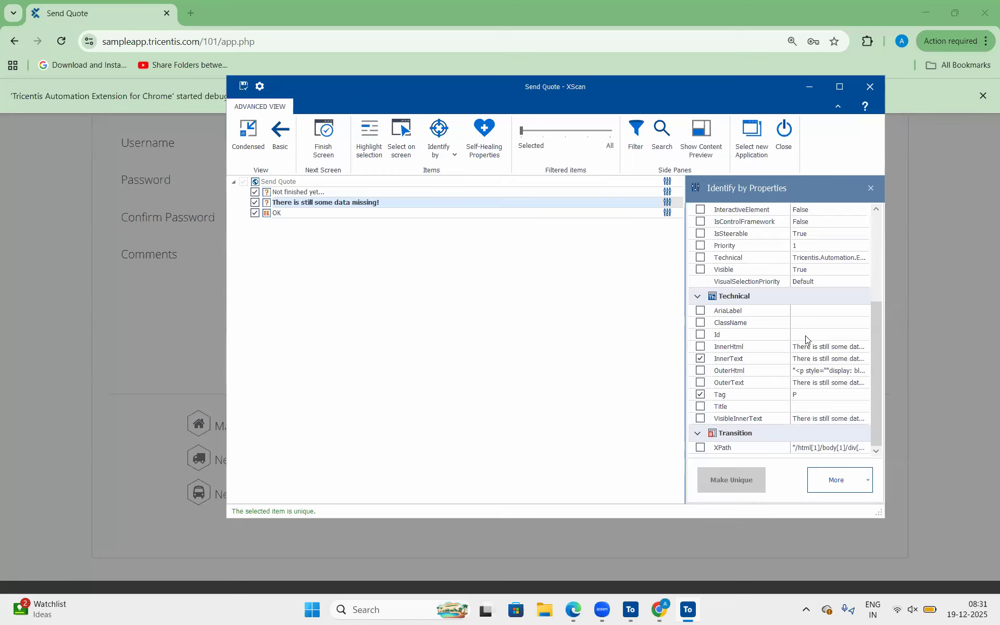
click(806, 336)
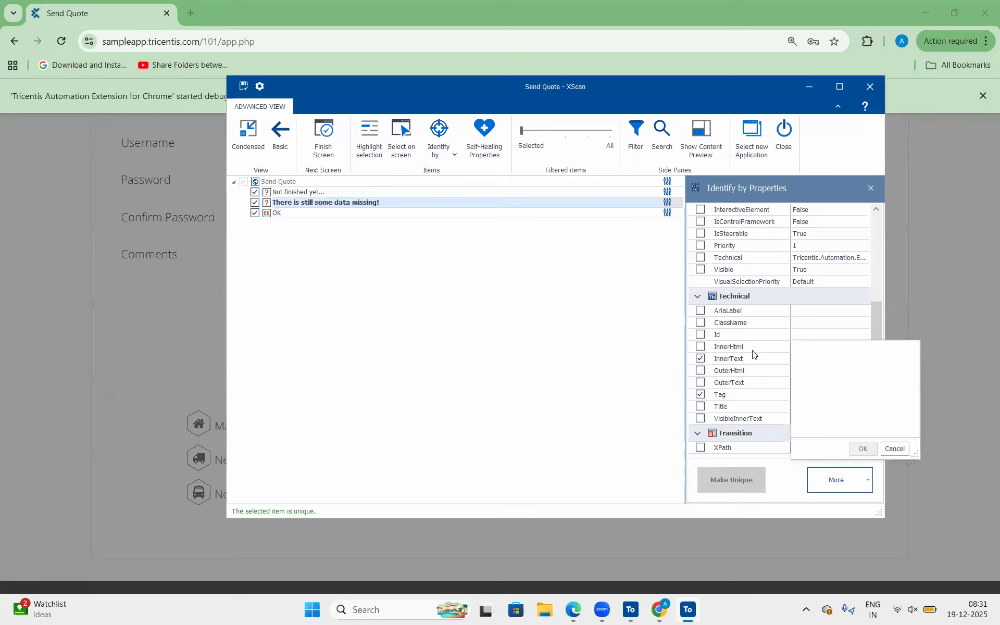
click(746, 369)
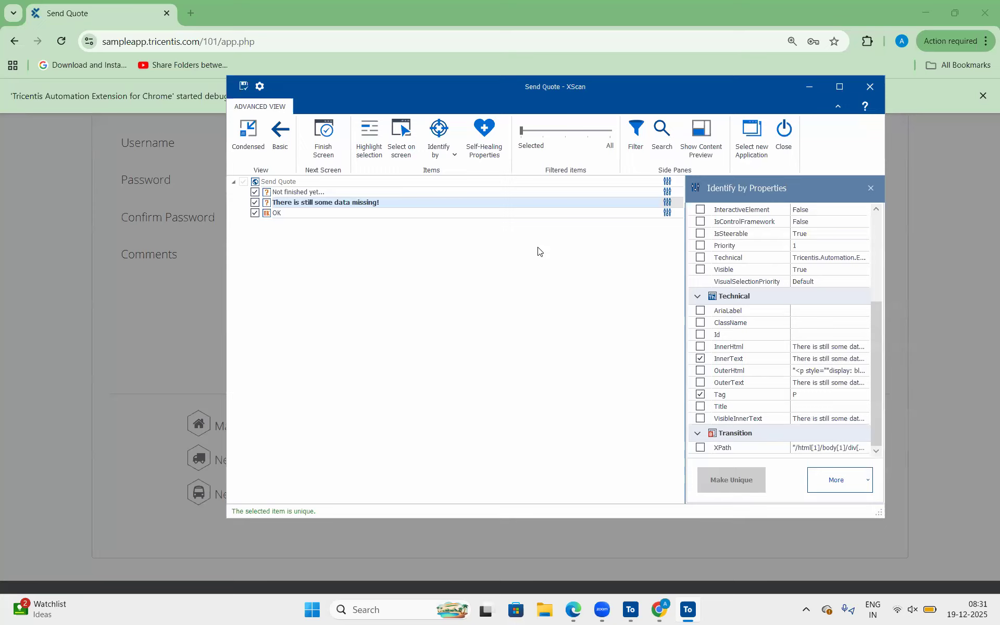
Save the scanned Send Quote module for the unfinished-data popup and finish the current screen in XScan.
click(339, 204)
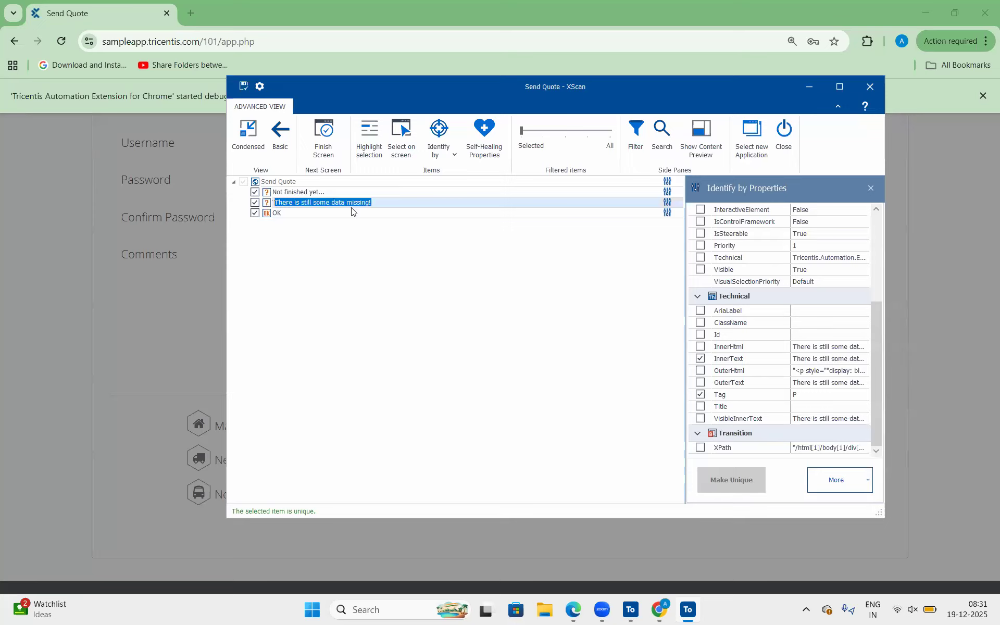
click(353, 210)
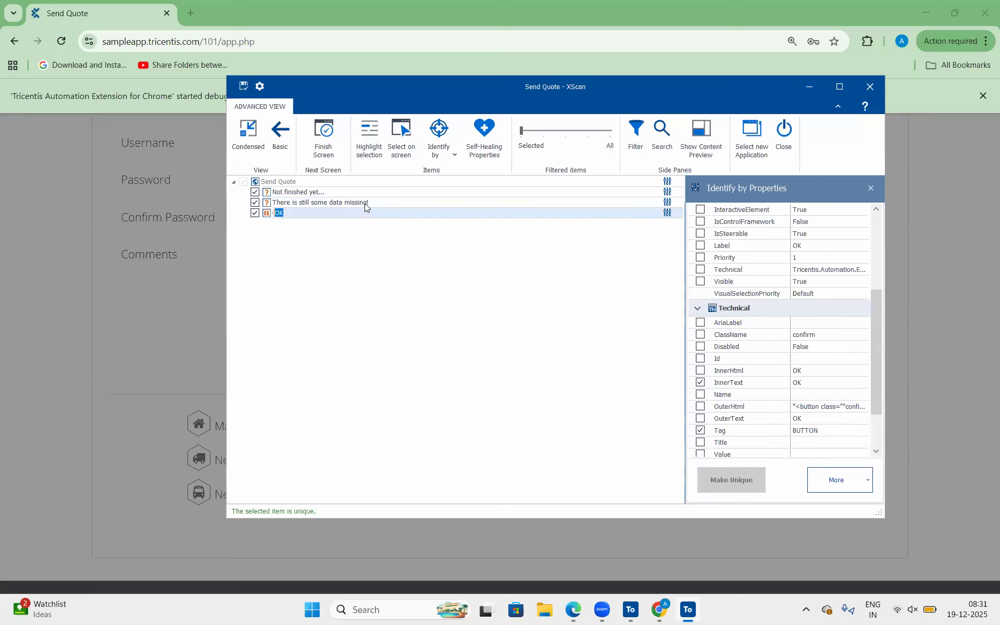
click(365, 203)
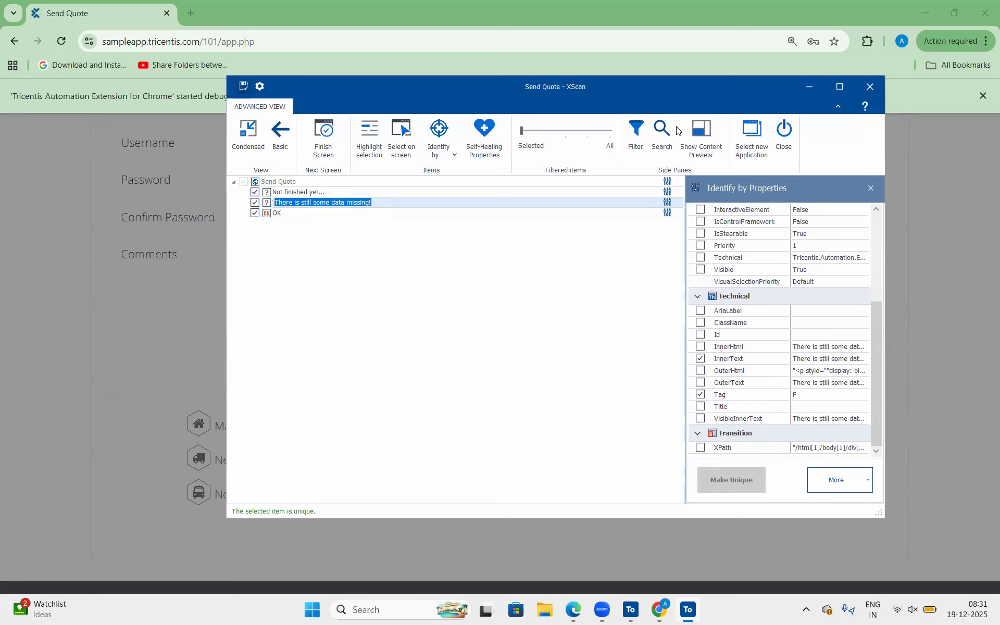
key(ctrl+s)
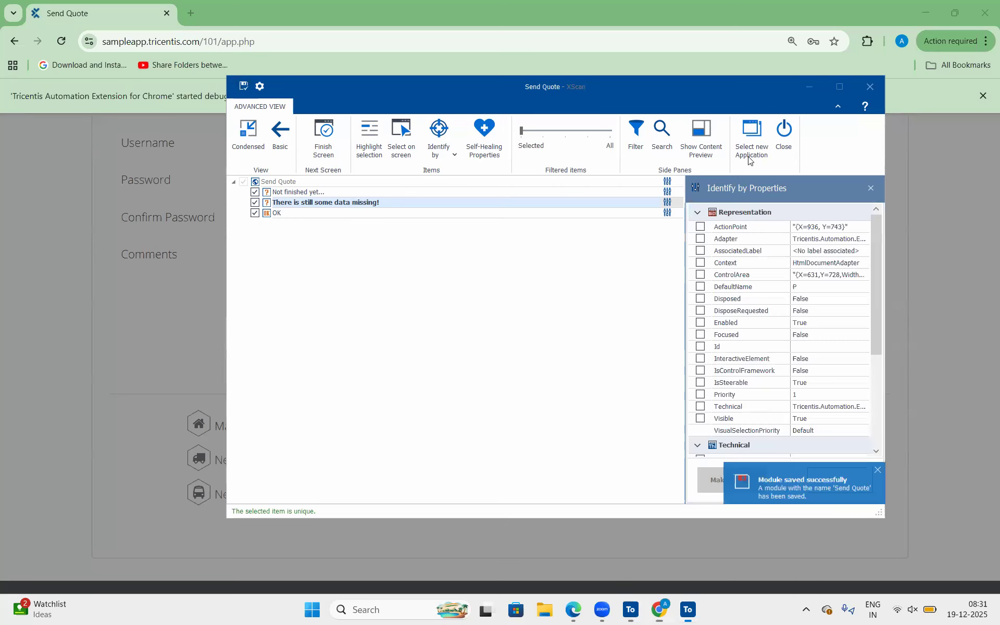
click(327, 147)
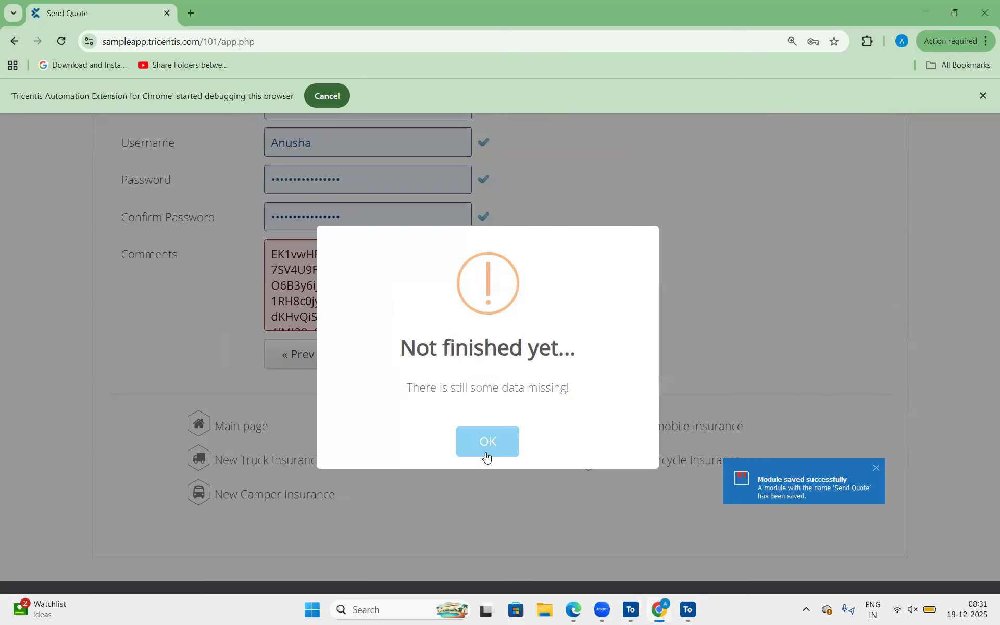
Dismiss the "Not finished yet..." popup in the browser and switch to Tosca Commander.
click(486, 456)
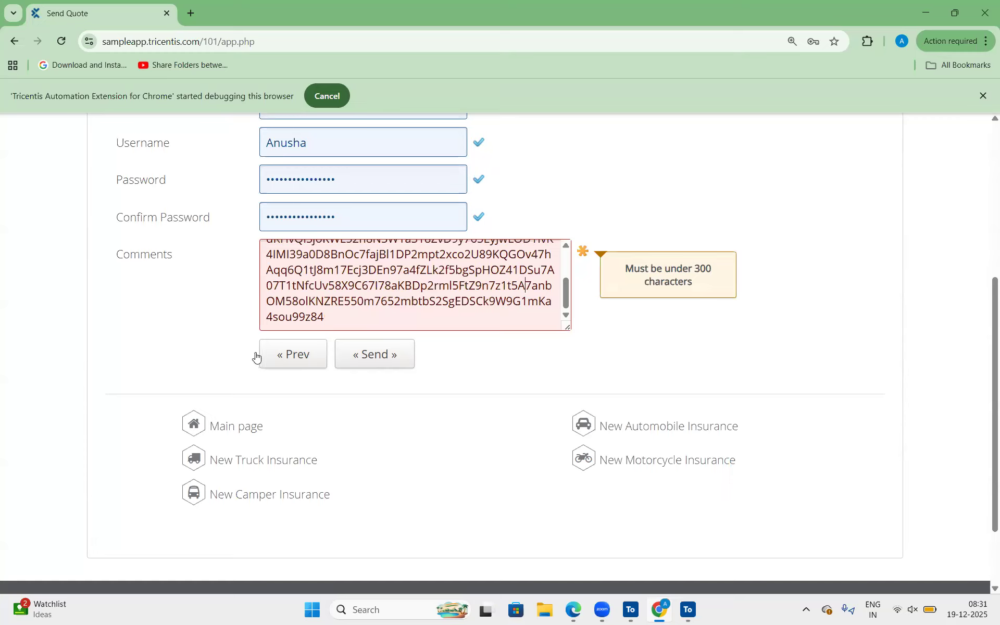
drag(324, 317, 295, 301)
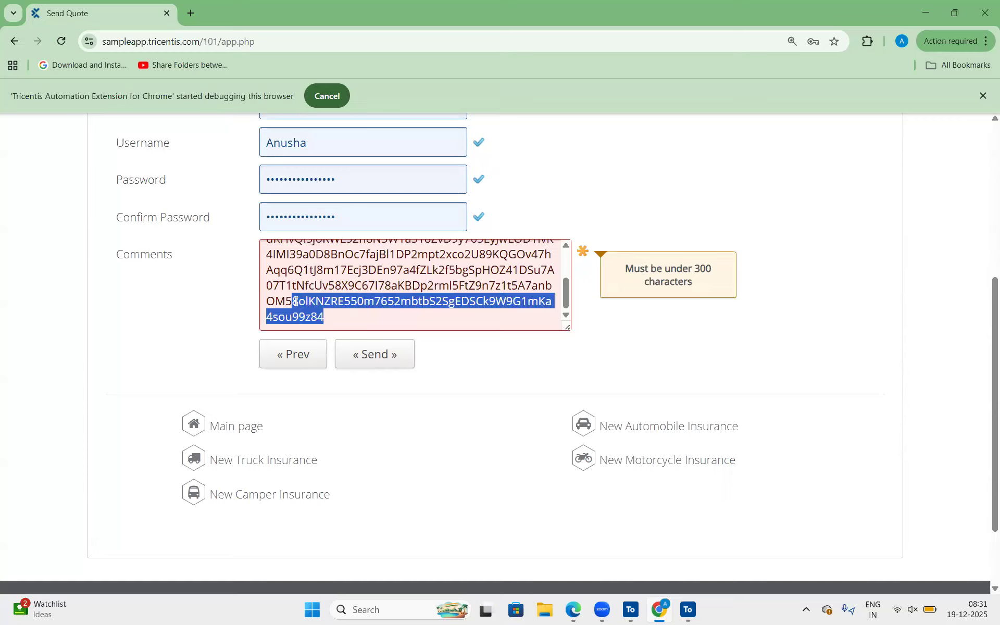
click(631, 609)
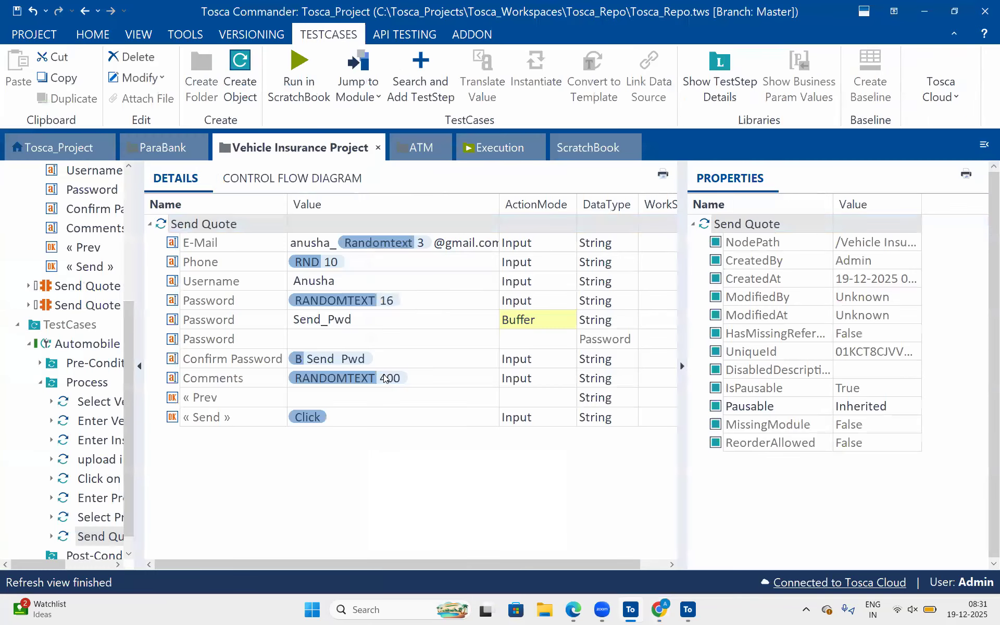
Set the Comments value of the Send Quote test step to a 250-character RANDOMTEXT expression.
click(398, 378)
click(398, 376)
key(BackSpace)
key(BackSpace)
key(BackSpace)
text(300)
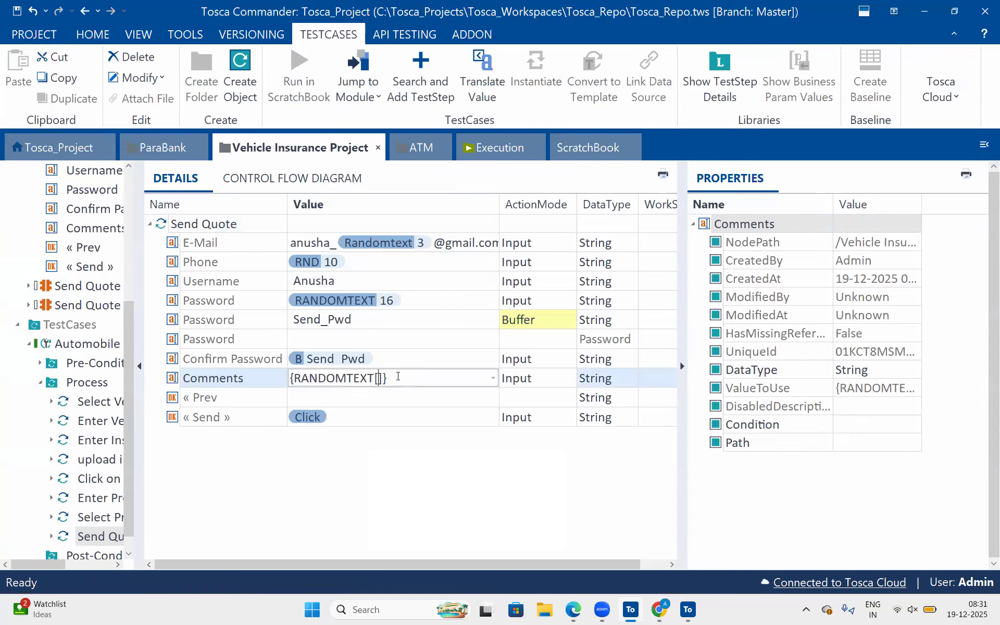
text(250)
click(521, 398)
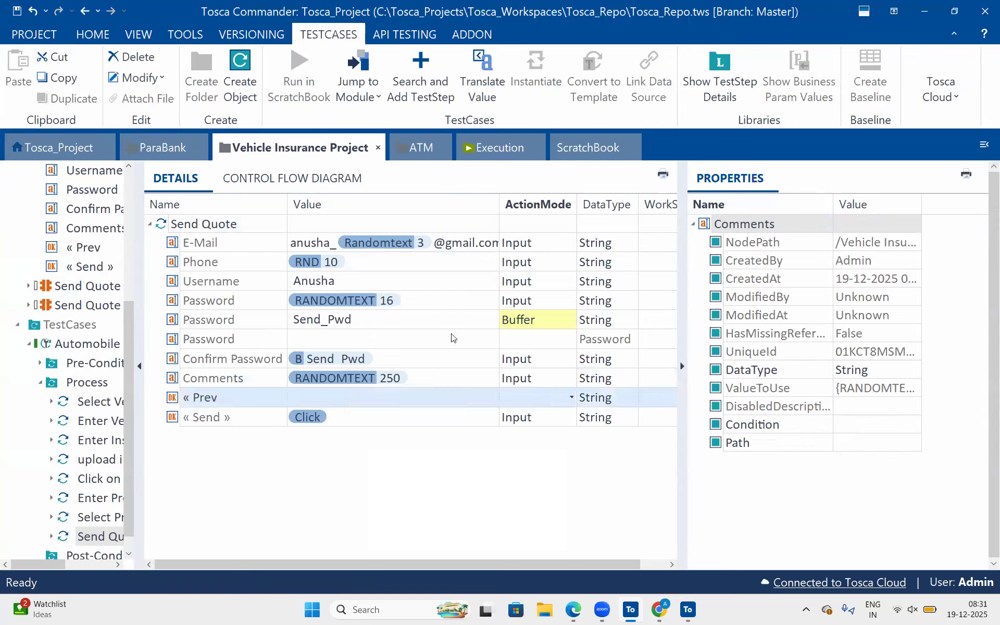
Try to run the Send Quote test step in the ScratchBook.
click(359, 359)
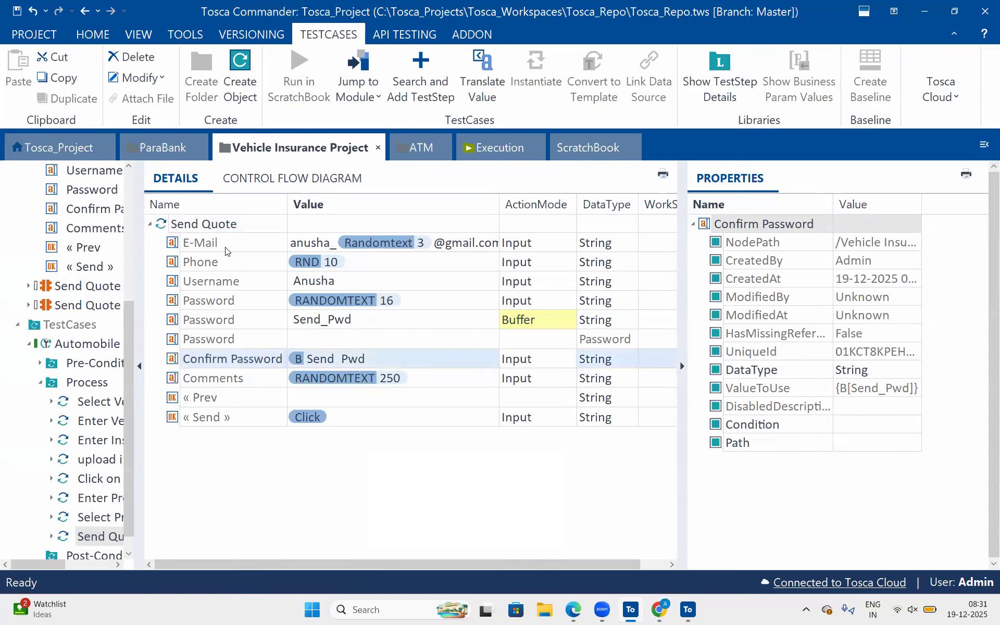
click(221, 228)
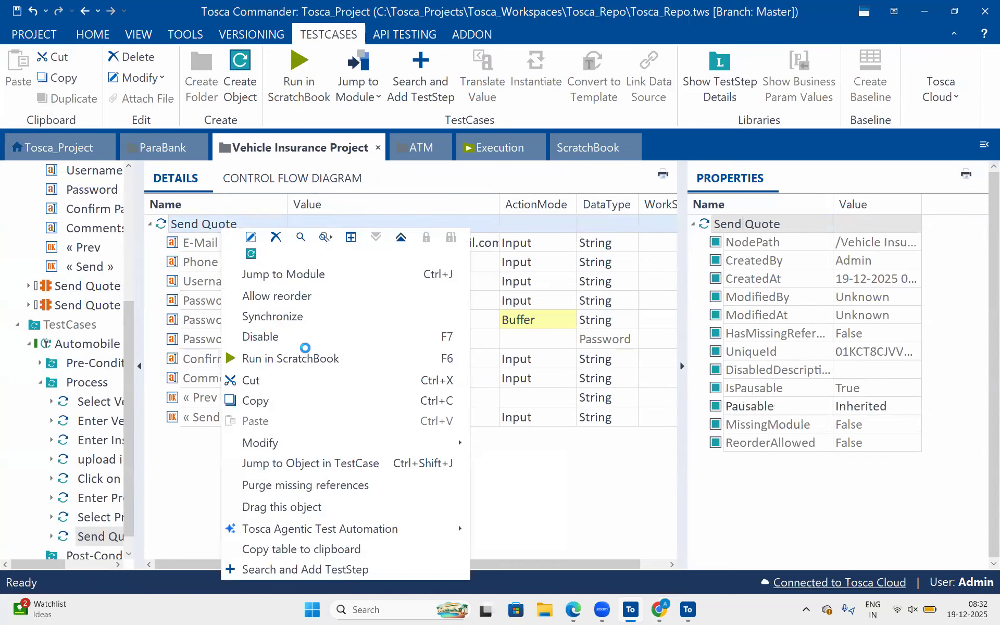
click(306, 358)
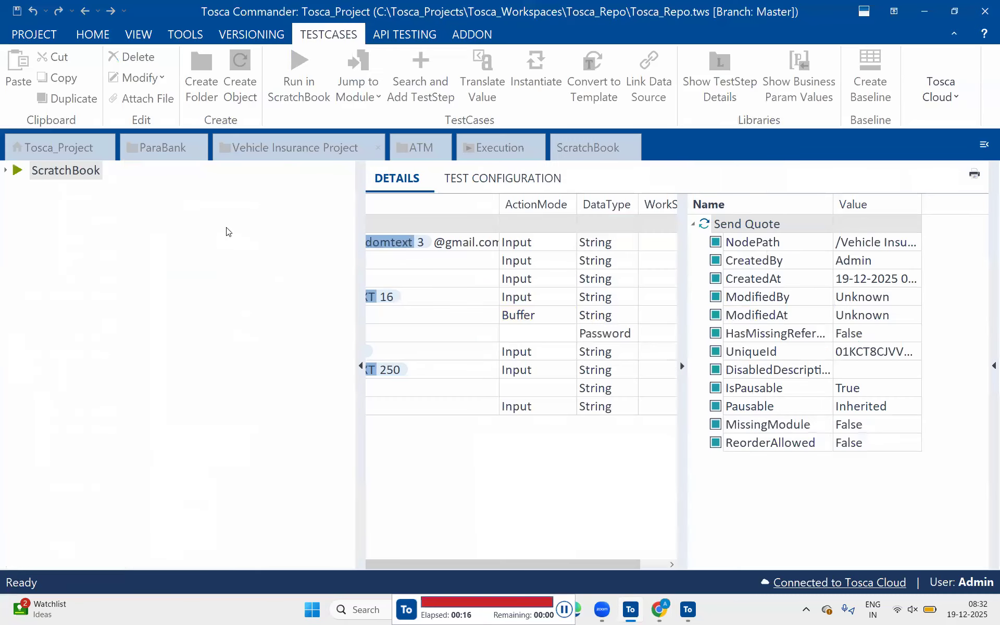
Return to the Vehicle Insurance Project and run the Send Quote test step in the ScratchBook again.
click(290, 151)
right_click(161, 224)
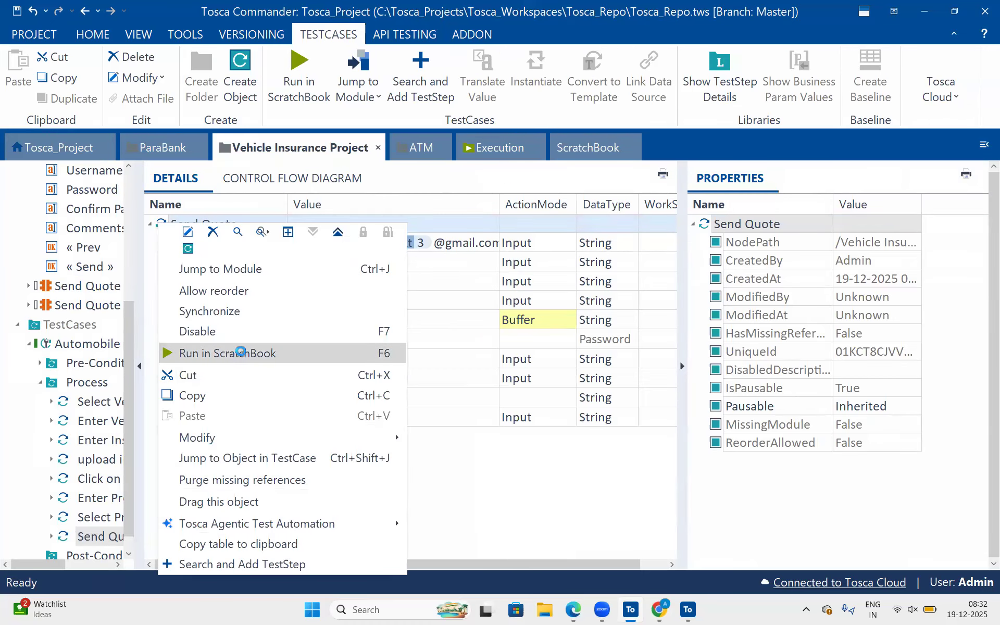
click(240, 354)
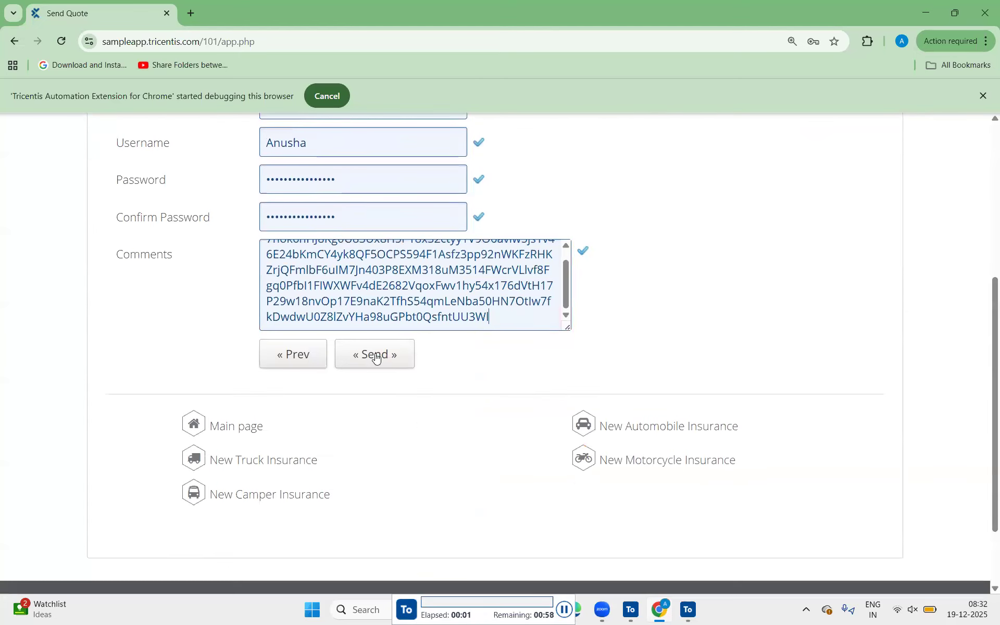
click(375, 354)
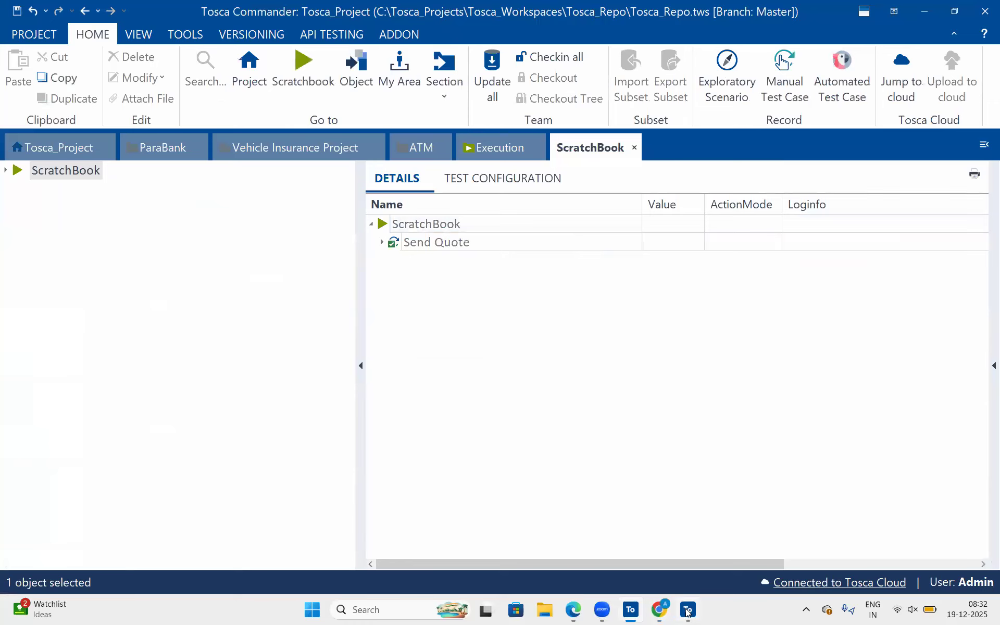
Check the run's outcome in Tosca Commander and in the browser showing the Send Quote page.
click(688, 612)
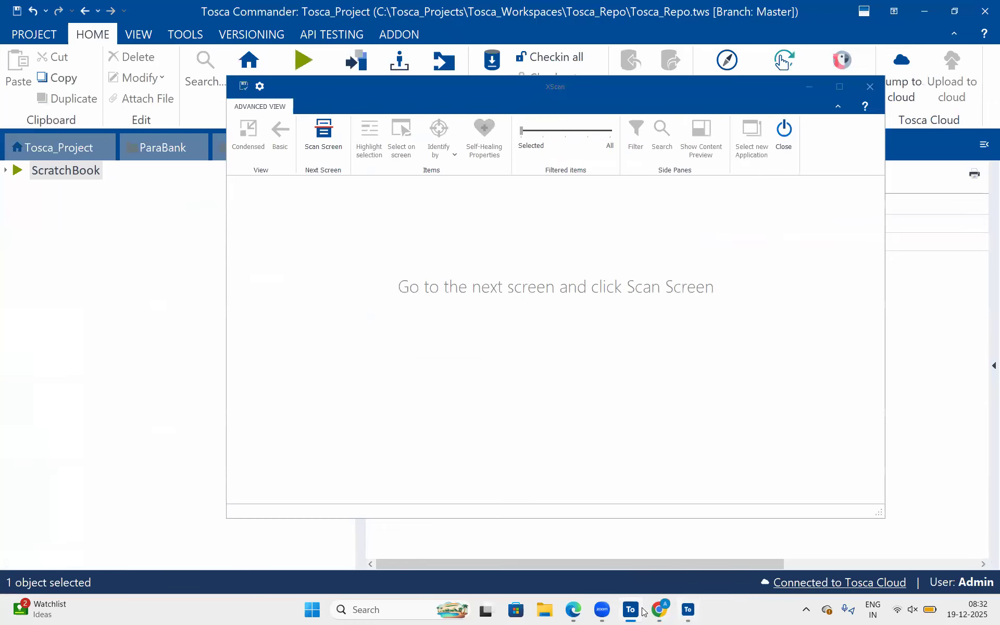
click(638, 612)
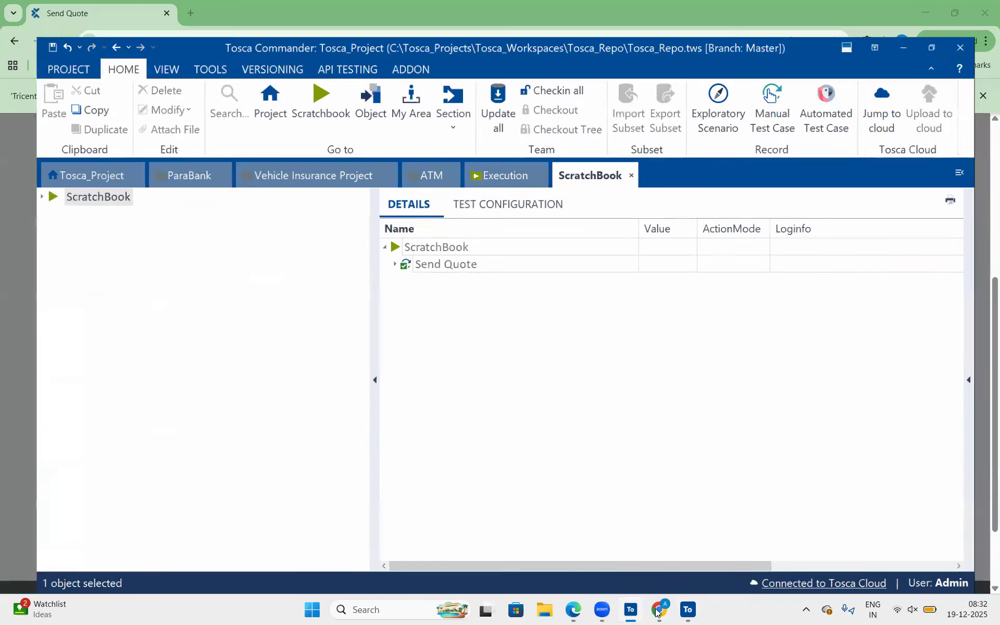
click(657, 610)
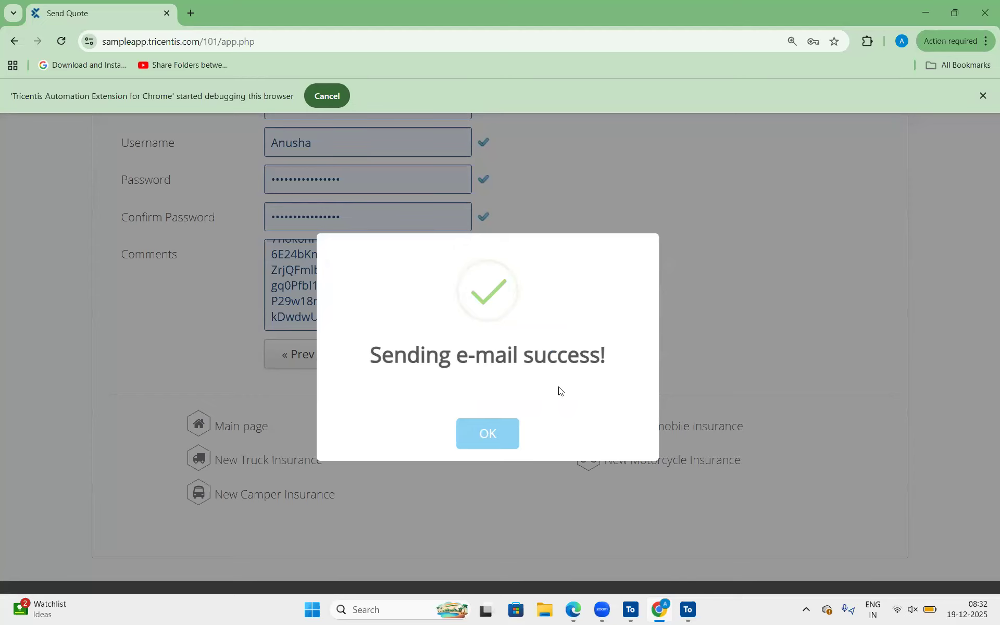
Scan the Send Quote screen in XScan and select the "Sending e-mail success!" popup's heading and OK button as controls.
click(697, 613)
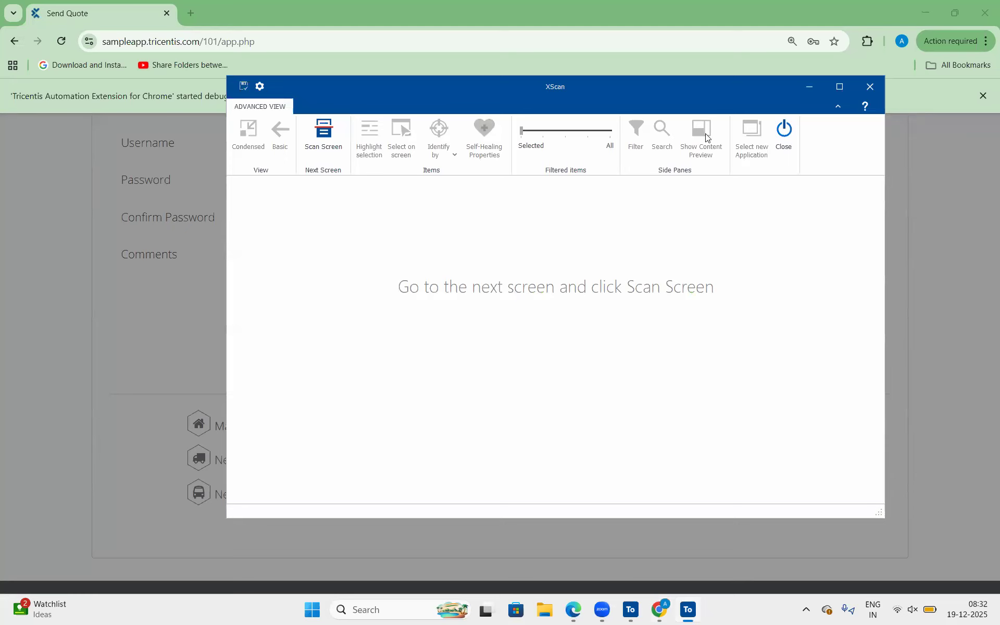
click(682, 138)
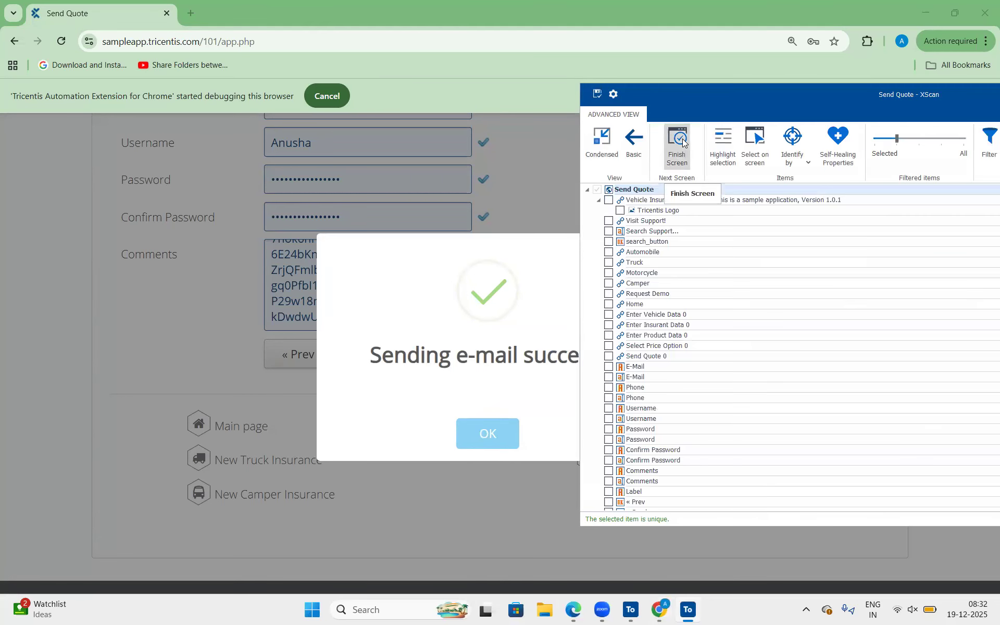
click(770, 158)
click(493, 357)
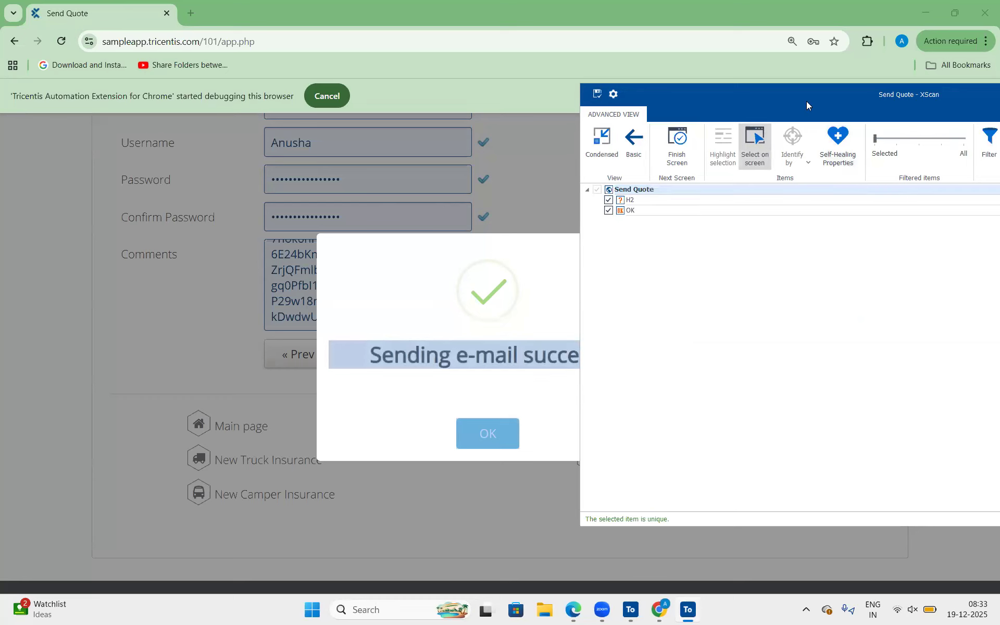
Rename the H2 control to its InnerText value, "Sending e-mail success!".
click(186, 190)
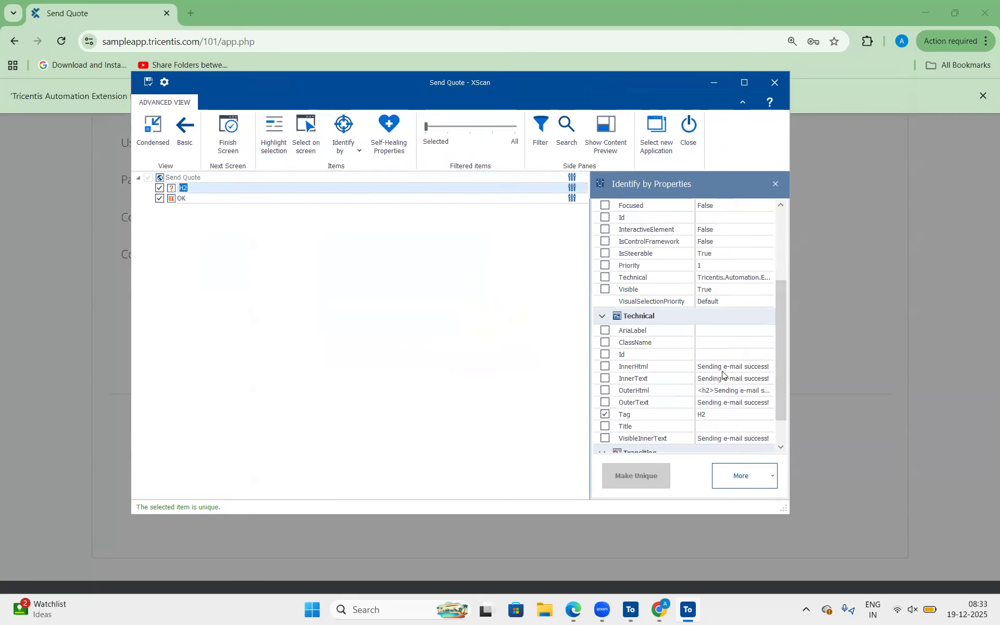
click(727, 378)
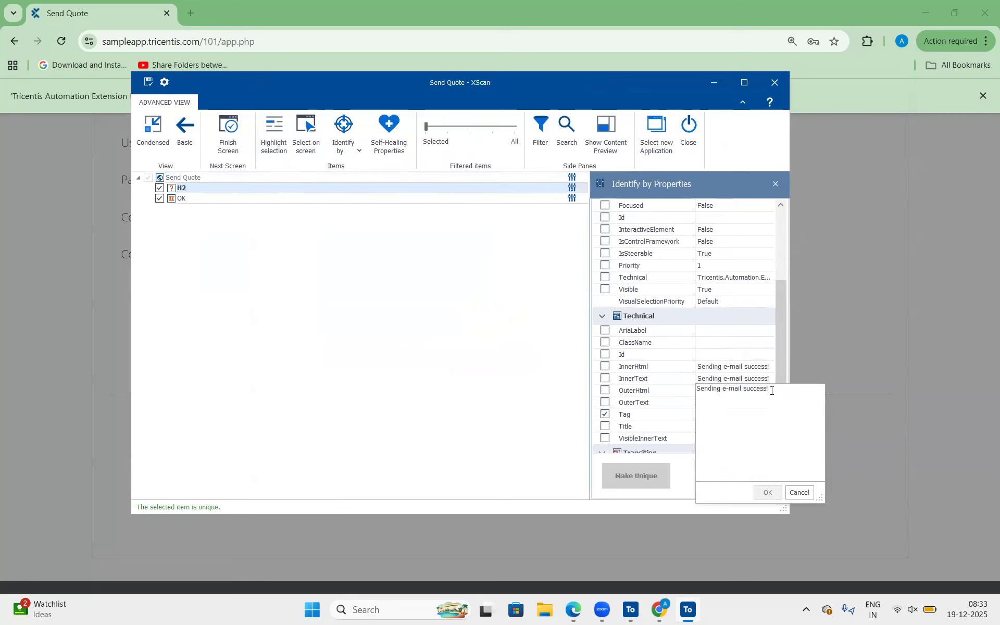
drag(772, 390, 657, 385)
key(ctrl+c)
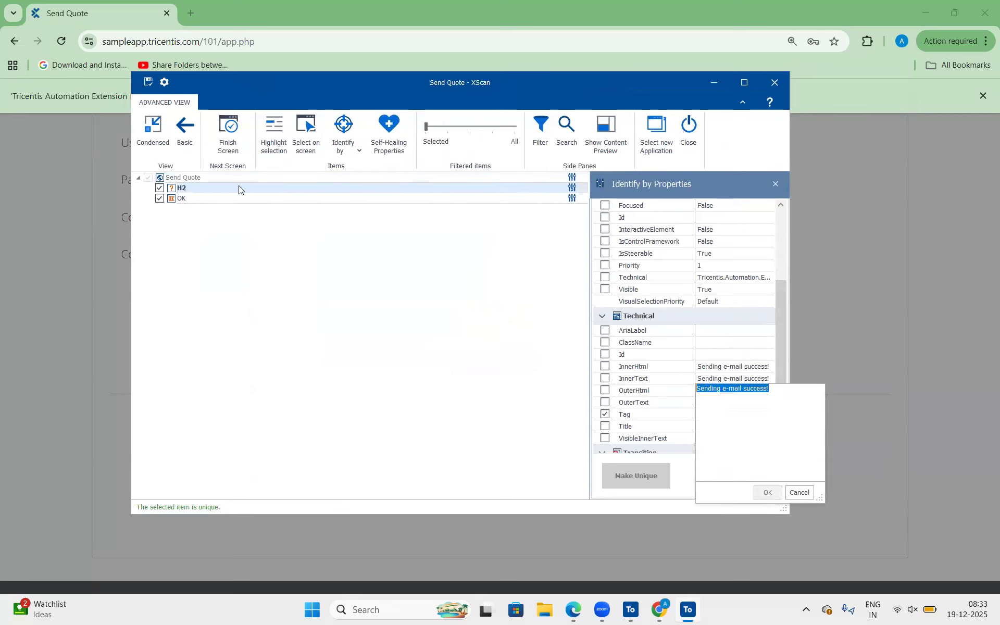
click(204, 188)
key(ctrl+v)
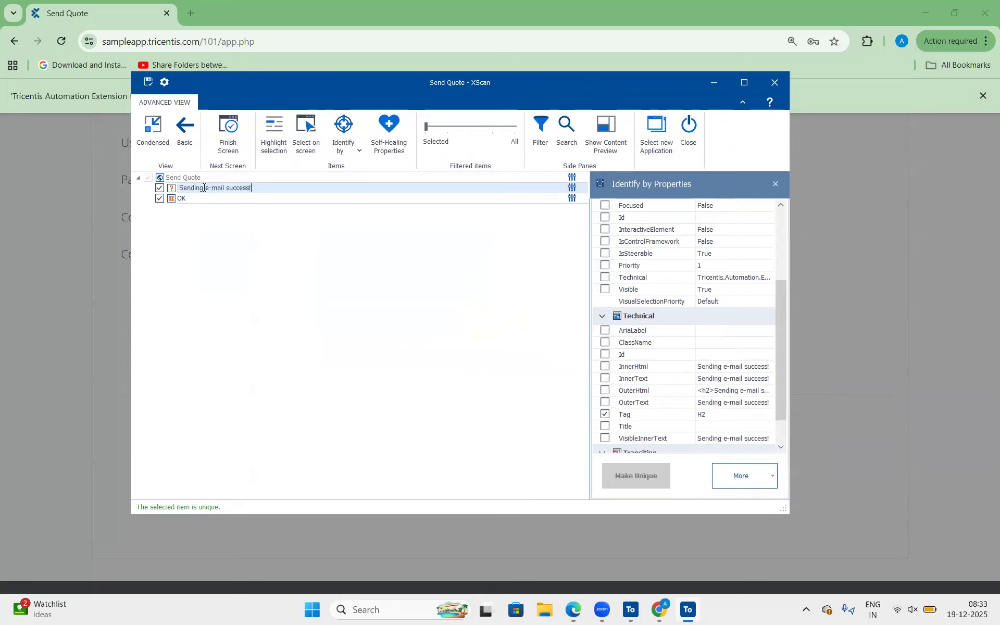
click(260, 236)
Save the scanned success-popup module and finish its screen in XScan.
click(148, 82)
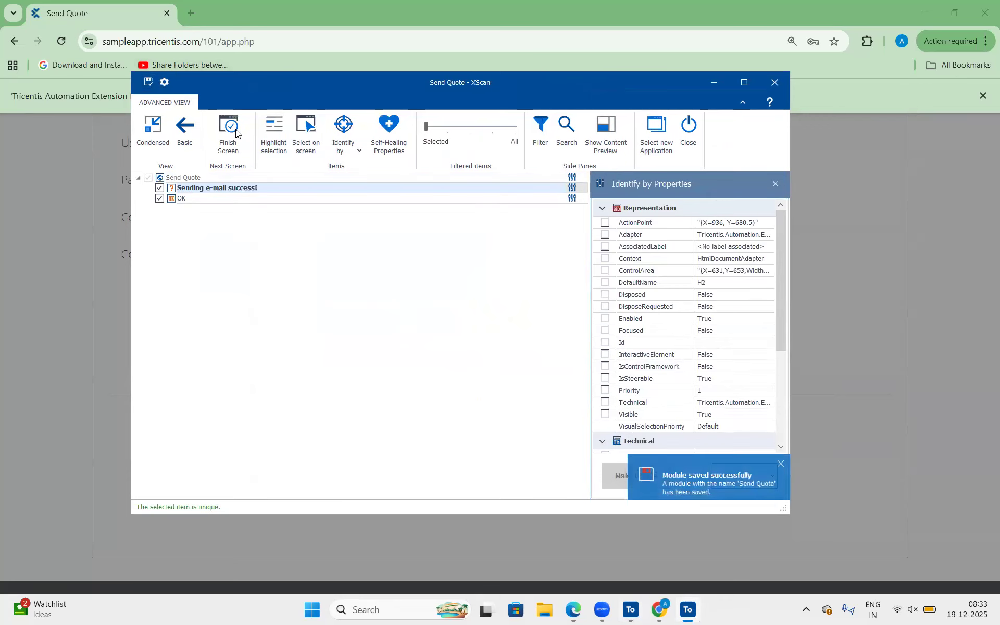
click(236, 133)
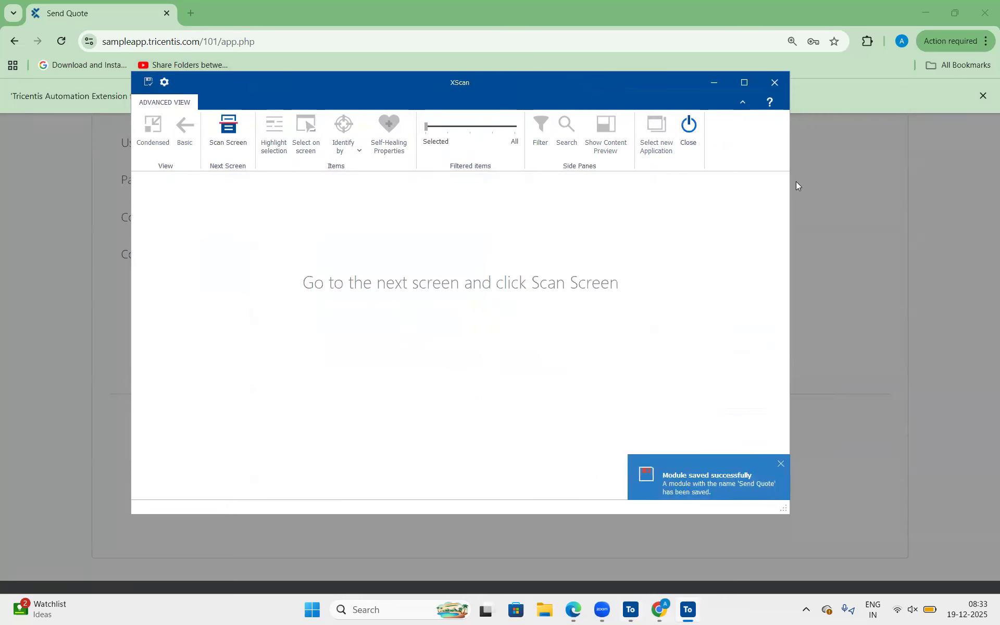
Close XScan and, in Tosca Commander's Vehicle Insurance Project, show the Automobile test case's Process folder with Send Quote collapsed.
click(690, 130)
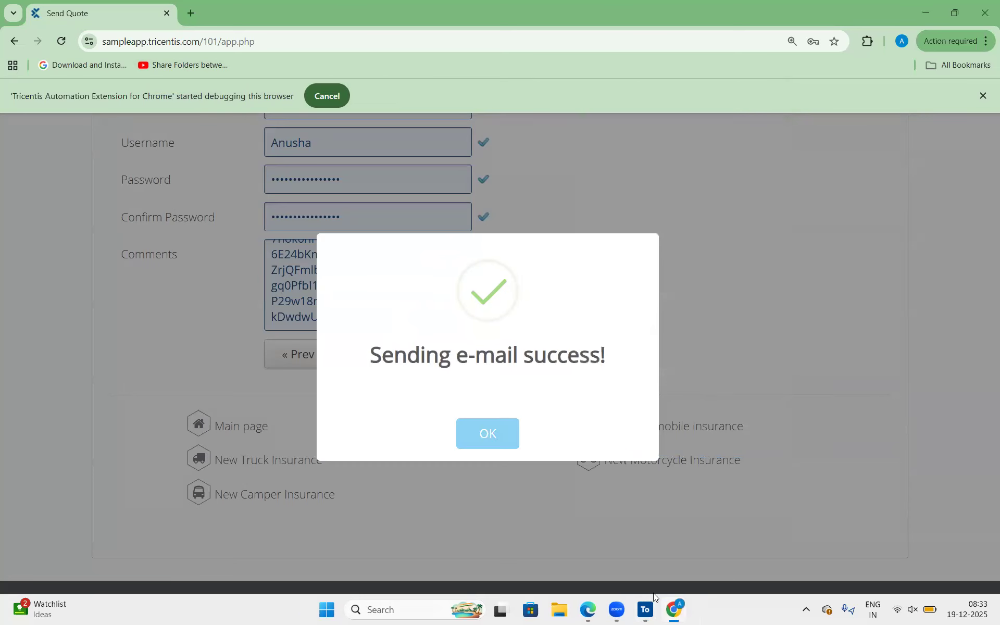
click(646, 609)
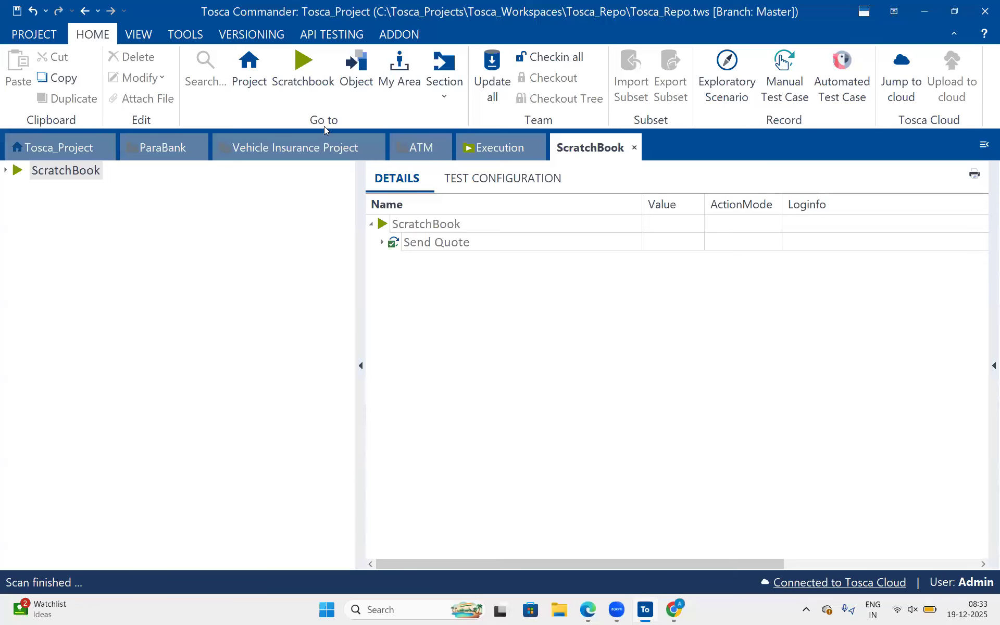
click(298, 139)
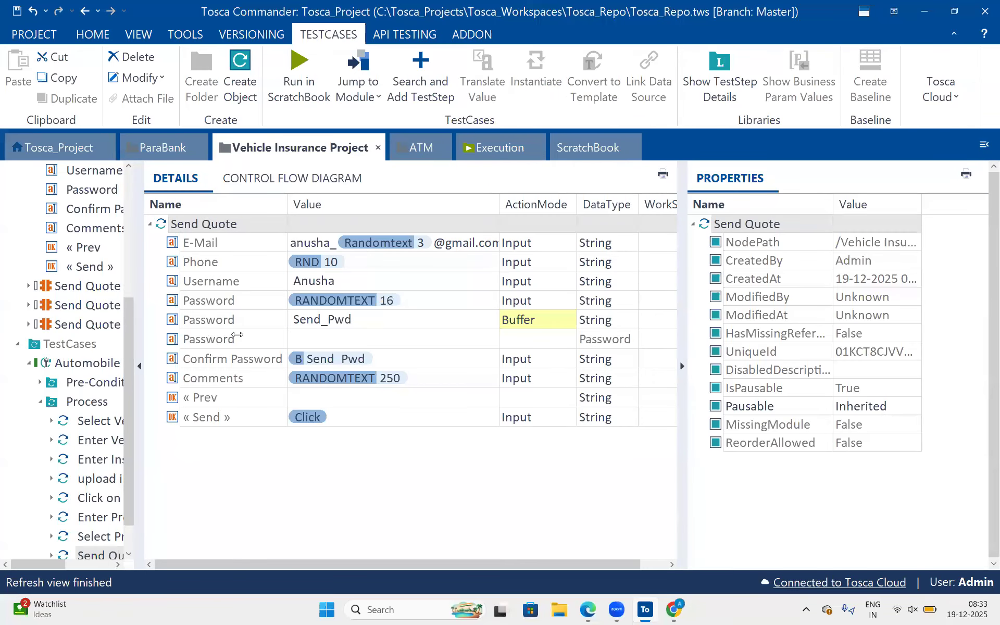
drag(238, 334, 238, 335)
scroll(125, 352, down, 1)
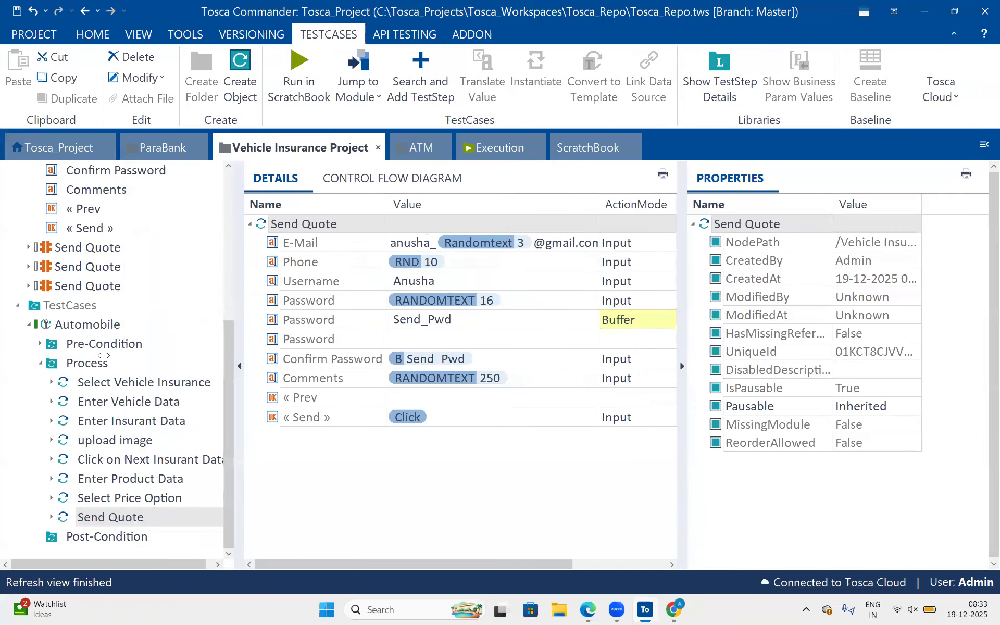
click(99, 358)
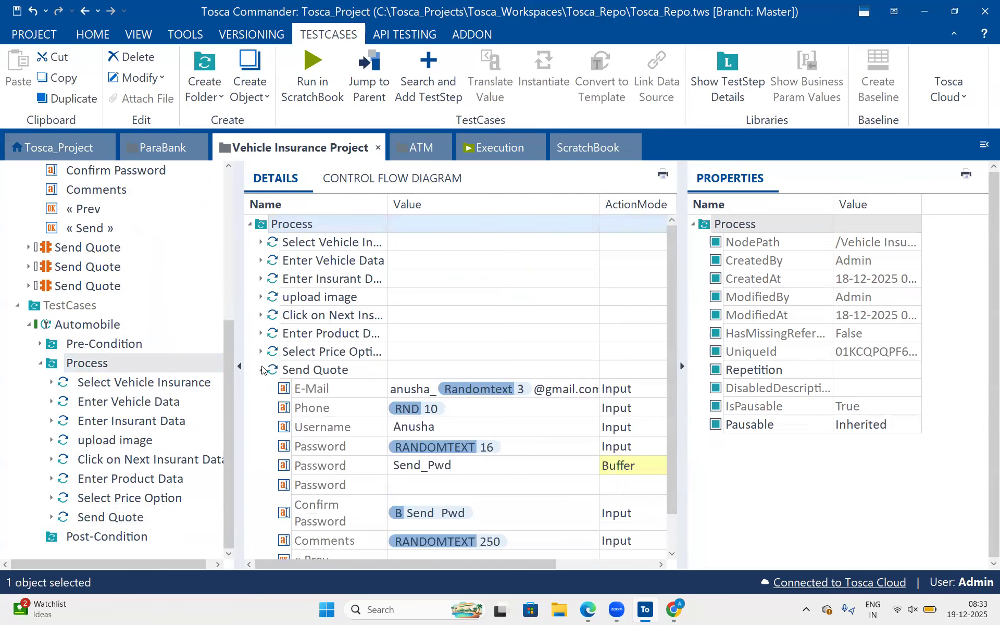
click(262, 370)
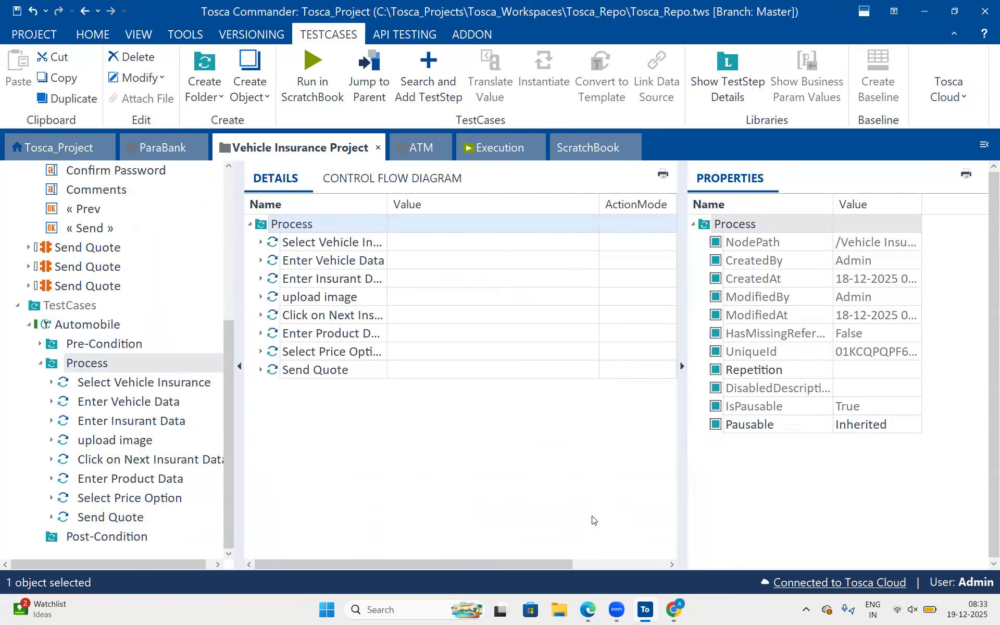
Expand all test steps of the Process folder to show their test step values.
click(588, 613)
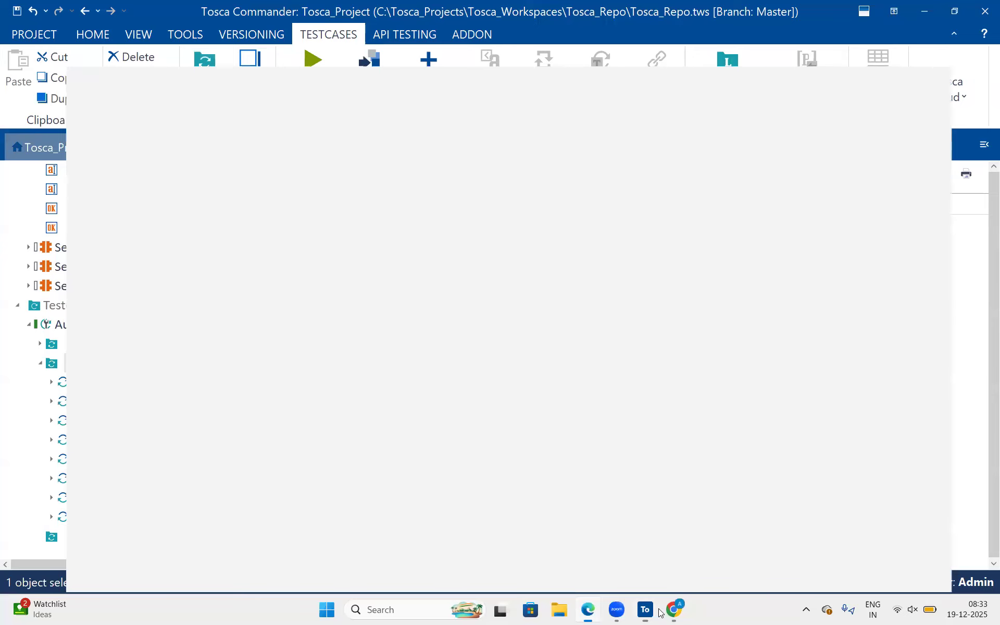
click(588, 612)
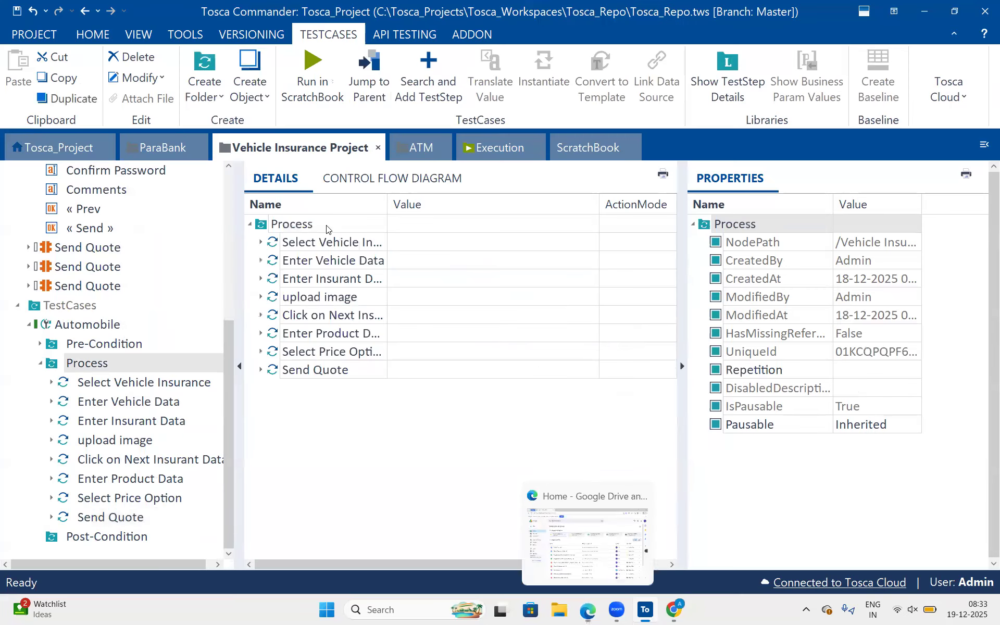
click(327, 229)
right_click(327, 227)
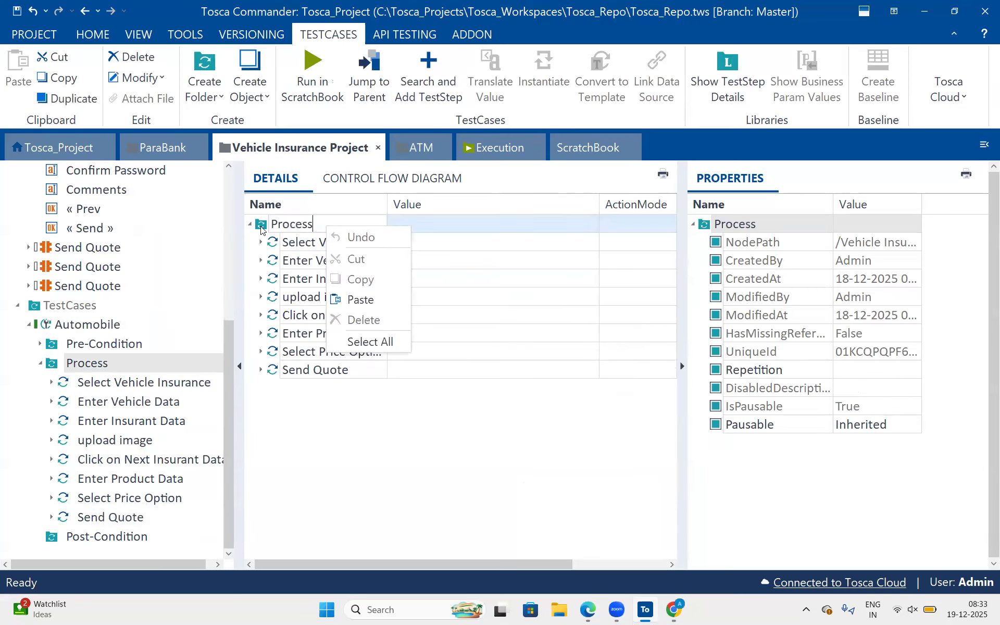
click(262, 229)
right_click(262, 227)
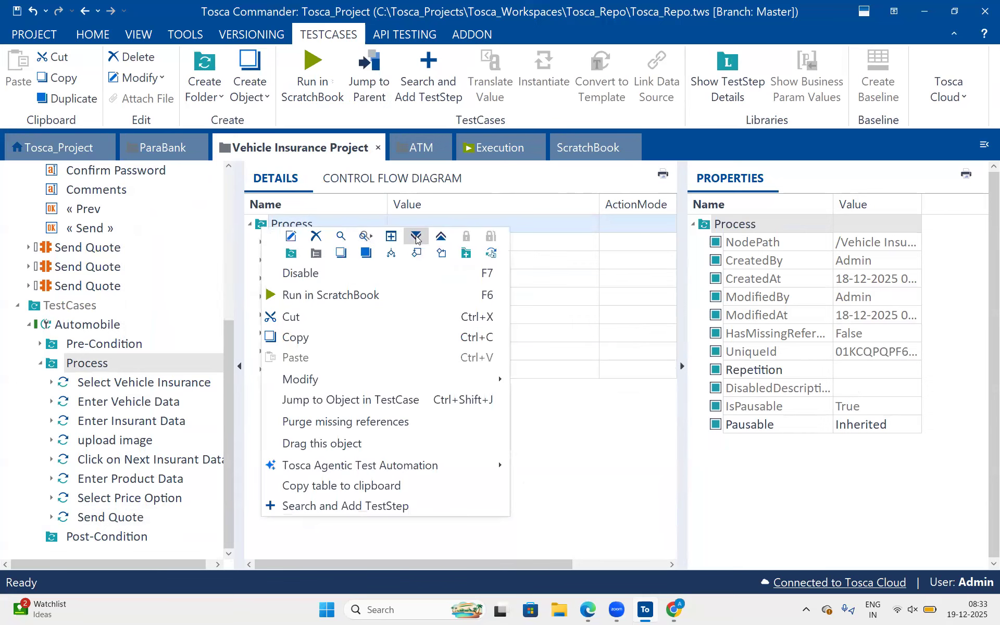
click(416, 237)
Review the values, action modes and data types of the Process test steps from Select Vehicle Insurance to Send Quote.
scroll(465, 410, down, 6)
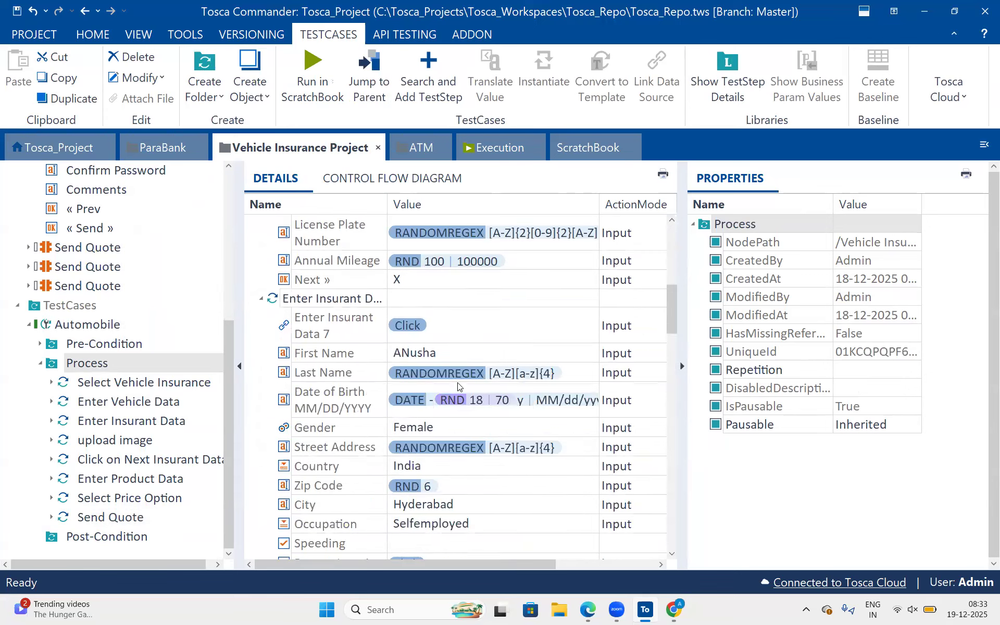
scroll(458, 386, down, 10)
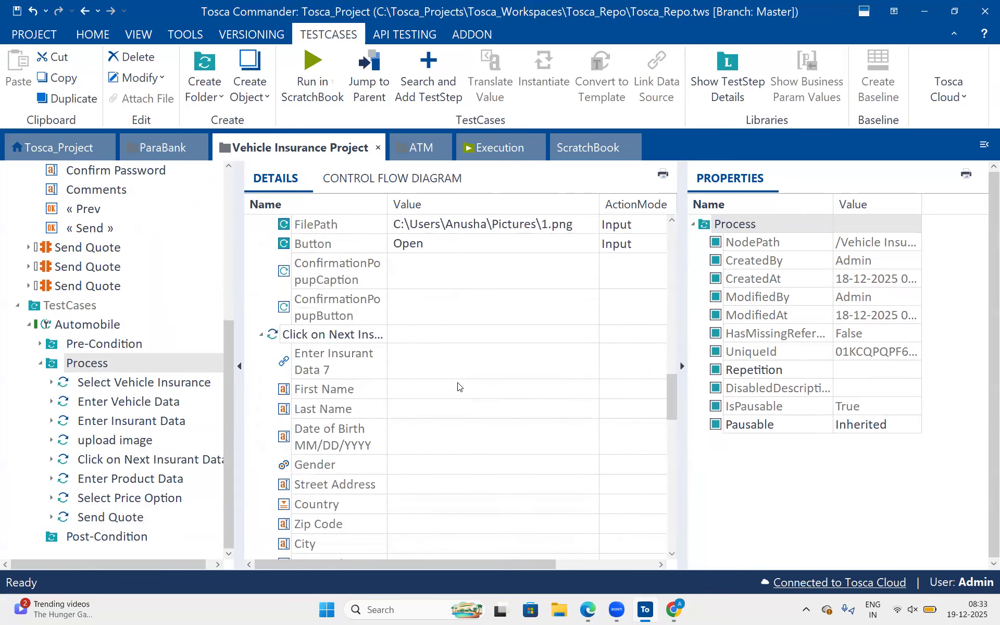
scroll(458, 386, down, 10)
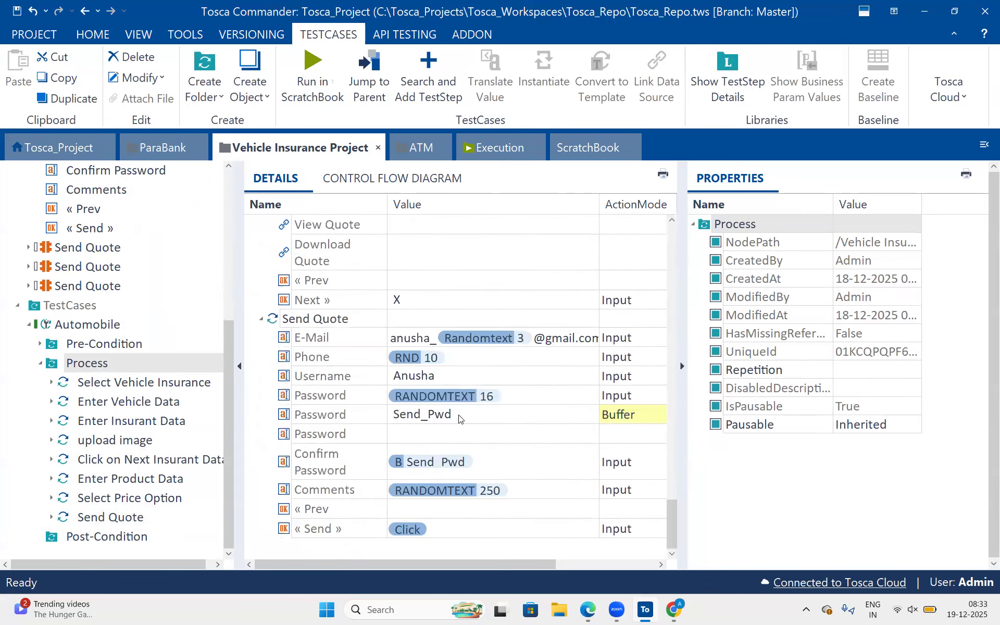
scroll(489, 288, up, 10)
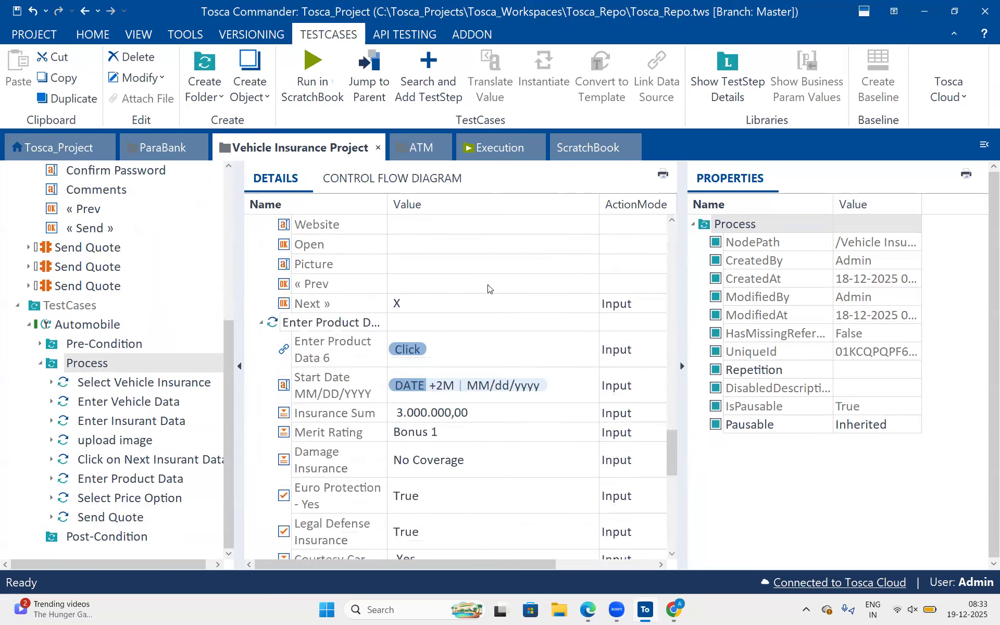
scroll(489, 288, up, 10)
scroll(489, 288, right, 3)
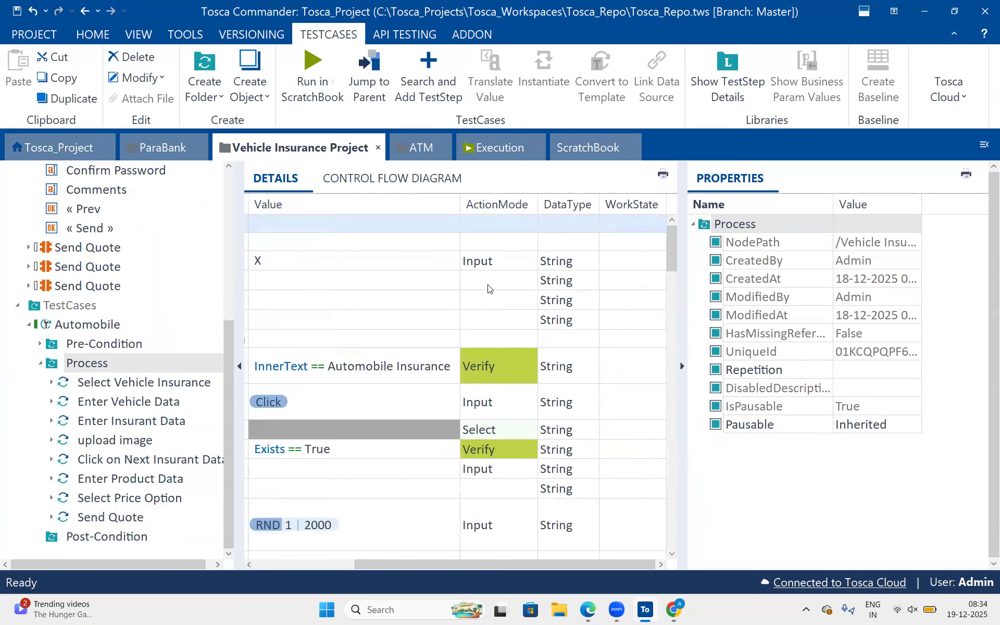
scroll(488, 289, right, 1)
scroll(489, 289, left, 3)
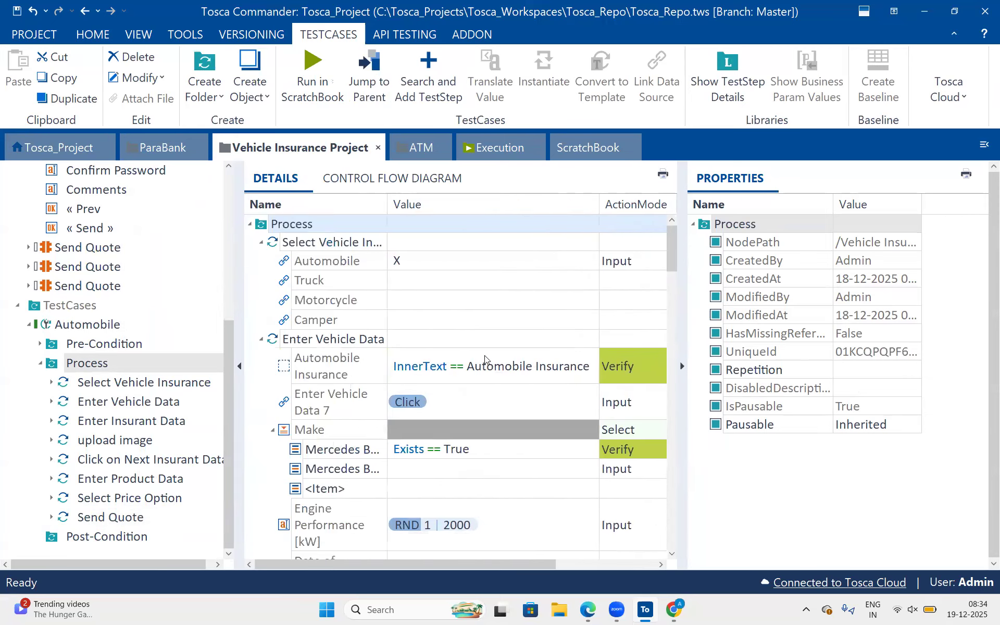
scroll(485, 360, down, 15)
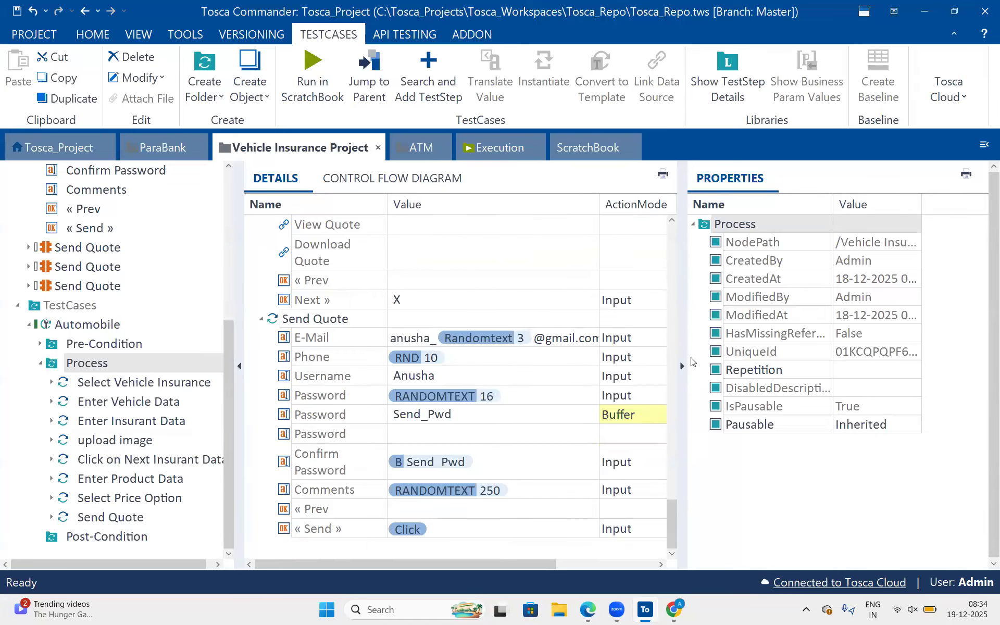
Hide the Properties pane and collapse every test step in the Process folder, from Select Vehicle Insurance to Send Quote.
click(682, 368)
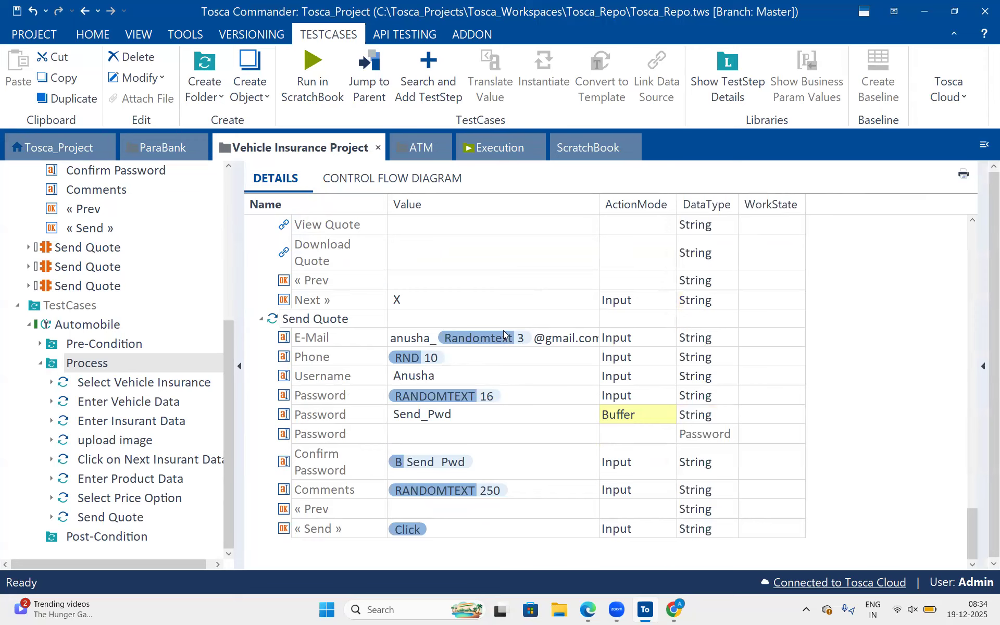
scroll(503, 331, up, 5)
scroll(503, 334, up, 10)
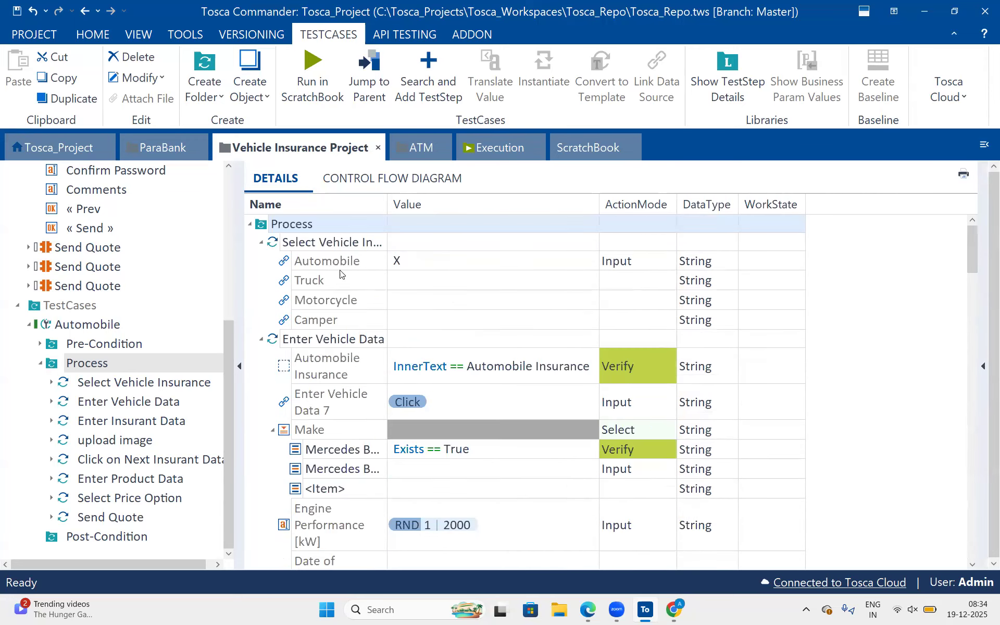
click(261, 242)
click(261, 260)
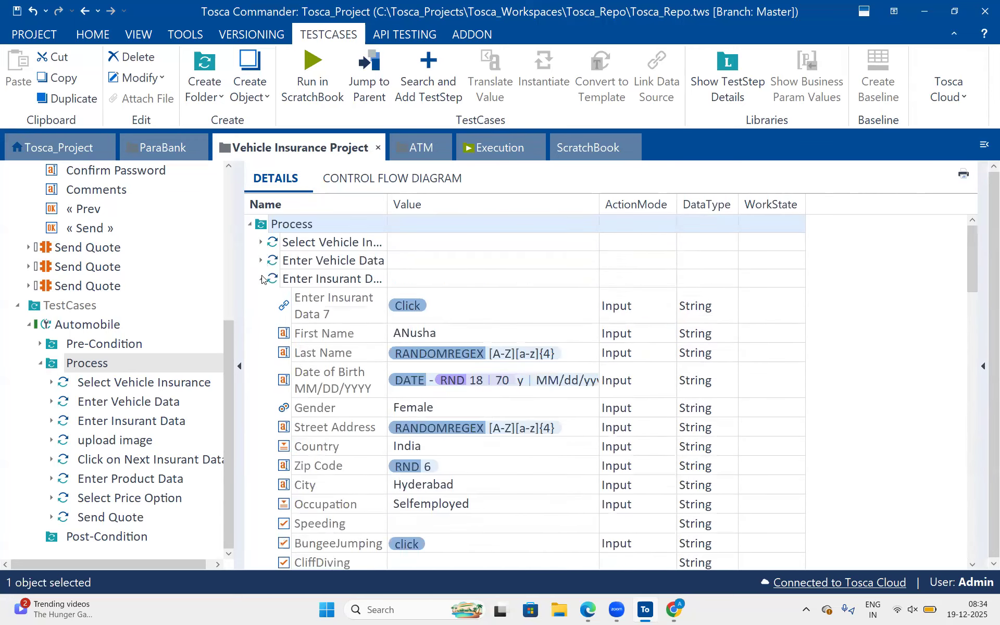
click(261, 279)
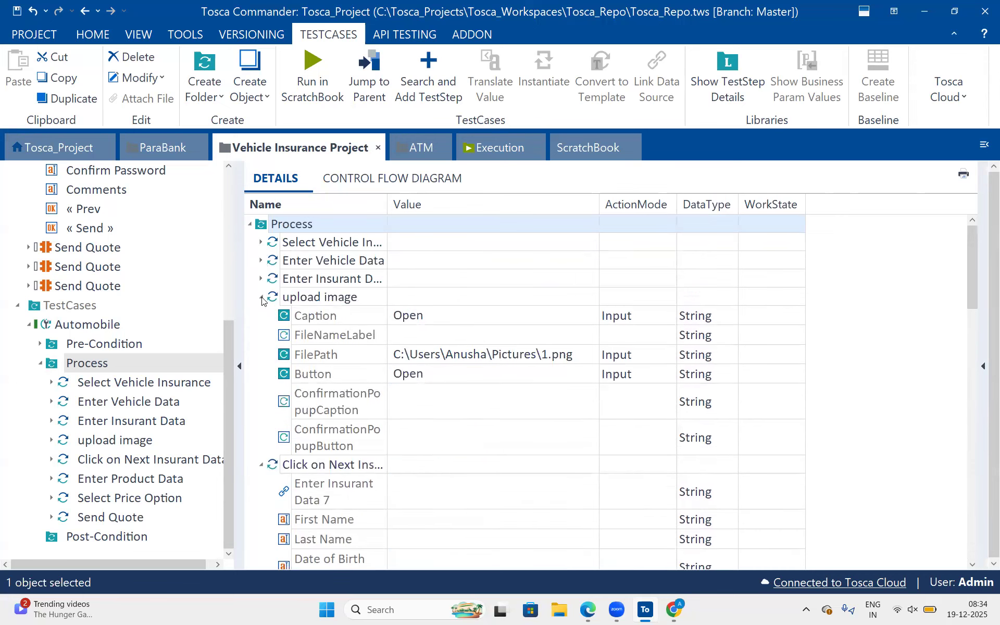
click(261, 297)
click(261, 316)
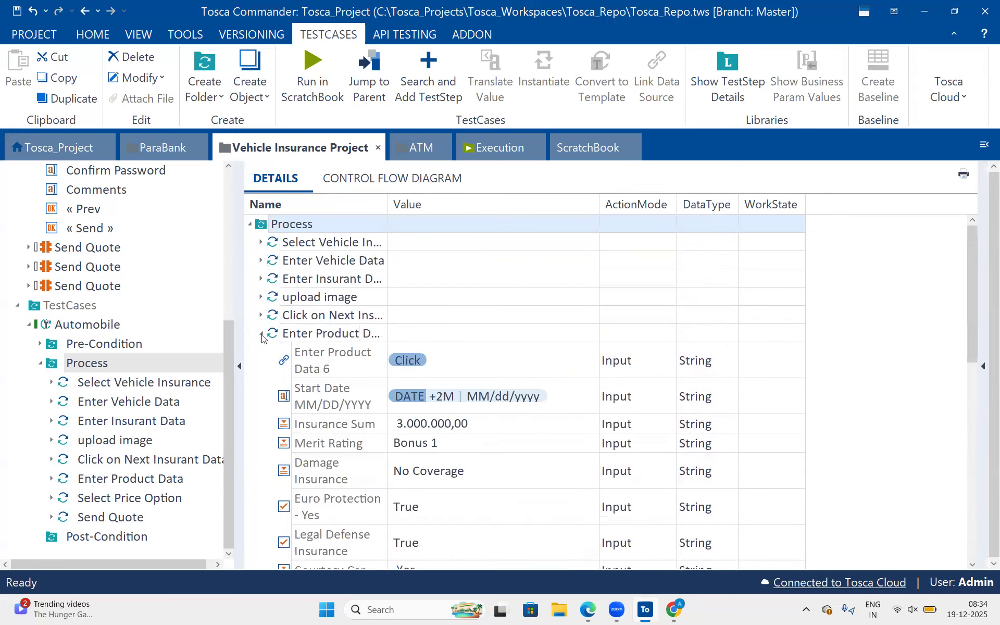
click(261, 334)
click(261, 352)
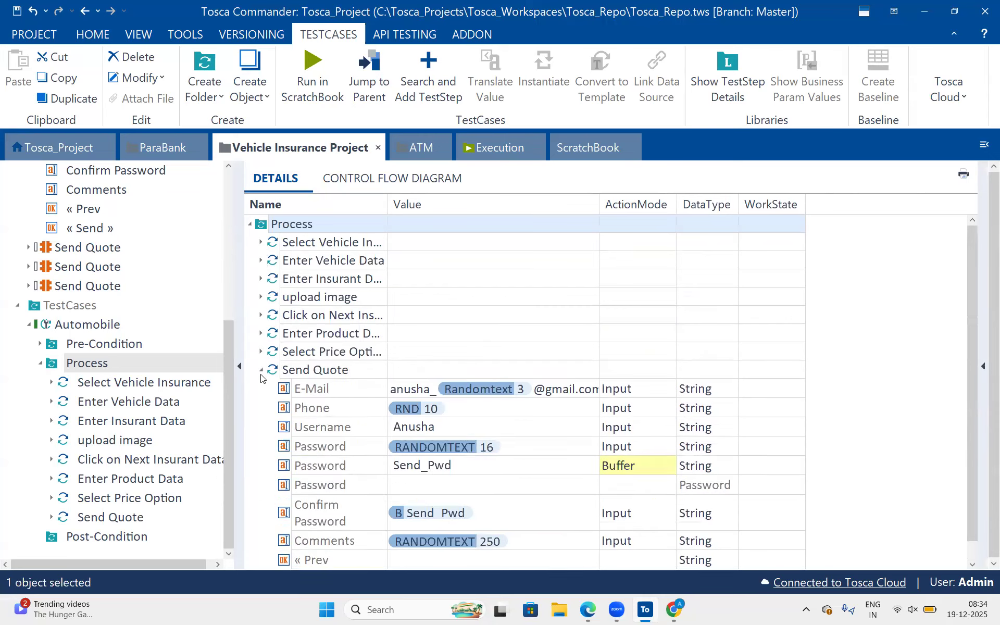
click(261, 370)
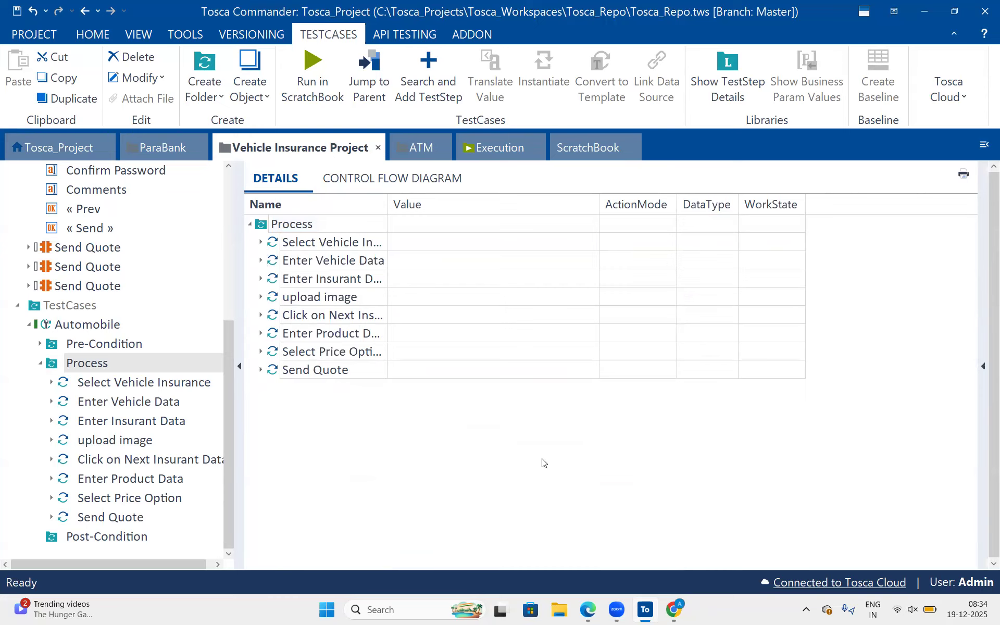
Inspect the values of the Send Quote test step and collapse it again.
click(261, 370)
scroll(439, 408, down, 1)
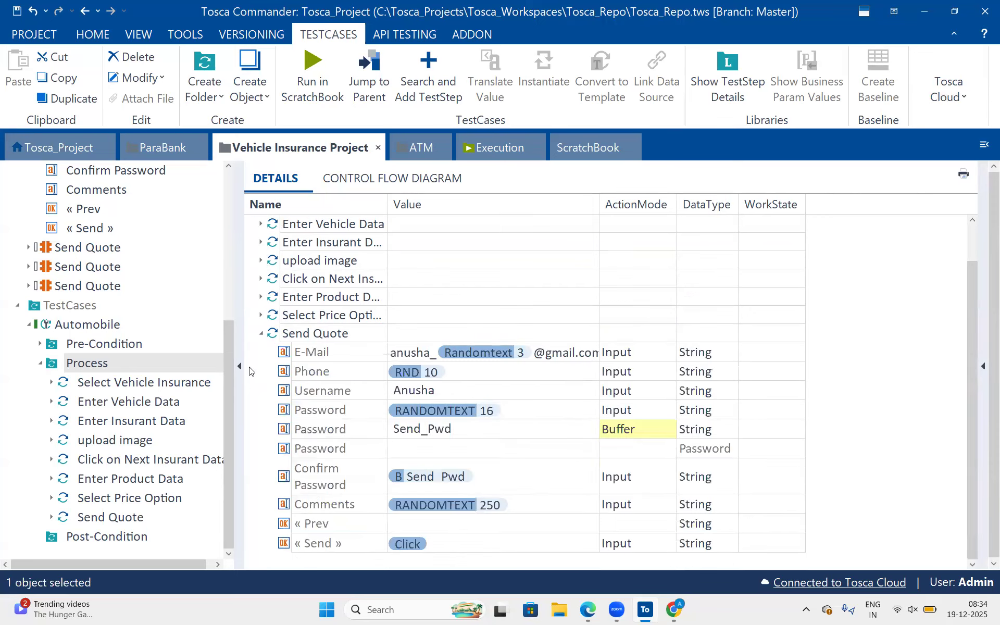
click(260, 335)
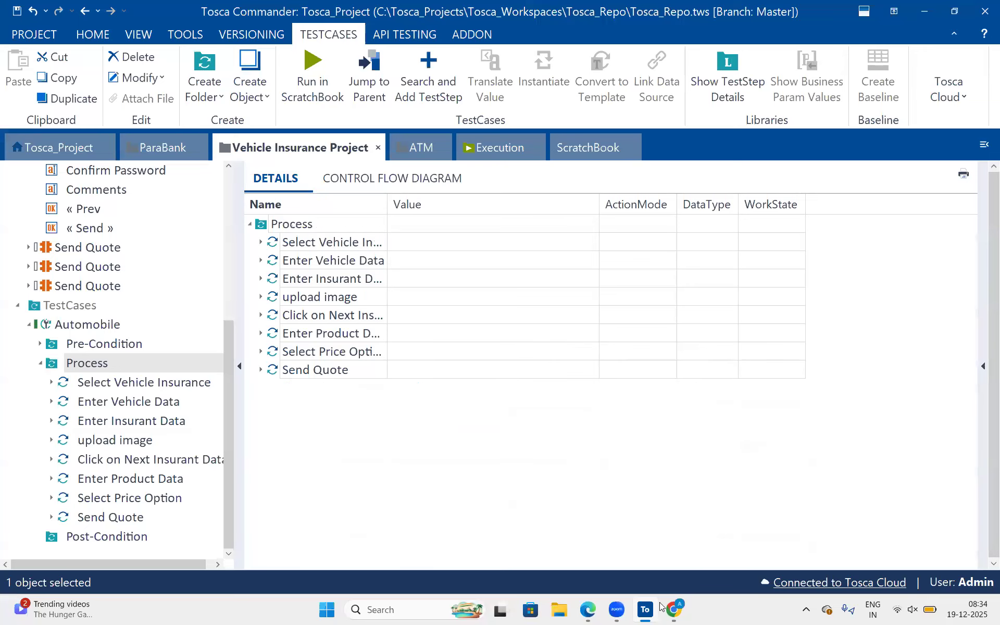
Switch to the Chrome window with the Send Quote page and highlight the popup's "Sending e-mail success!" heading.
click(589, 611)
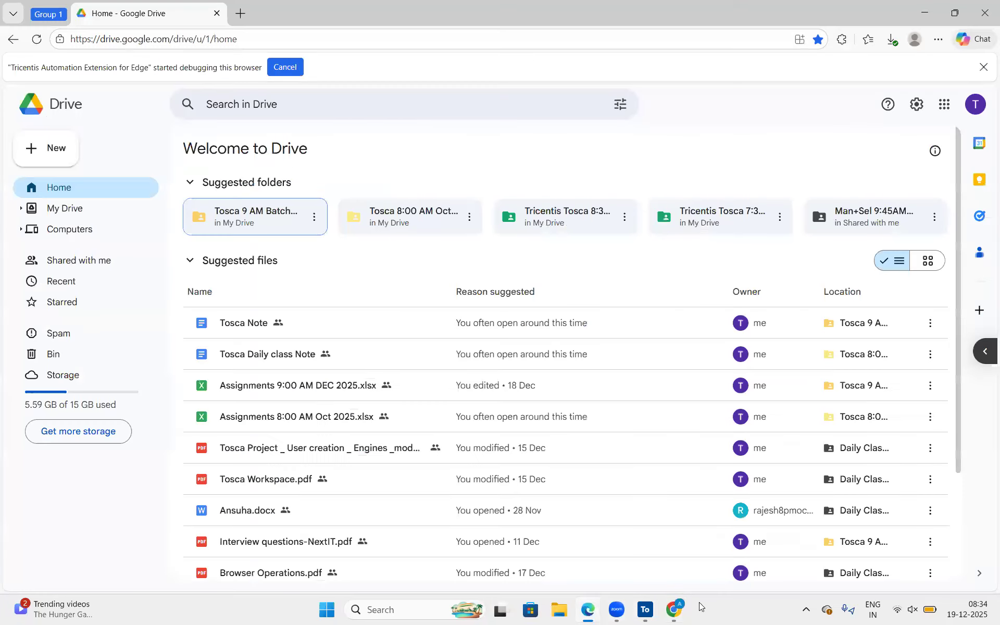
click(589, 611)
key(alt+Tab)
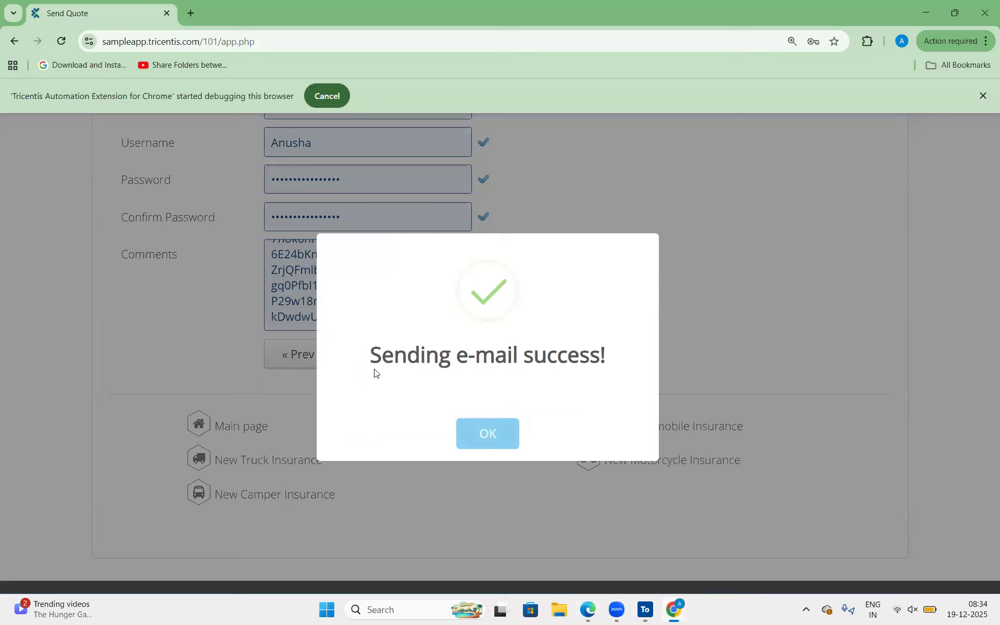
drag(370, 354, 607, 355)
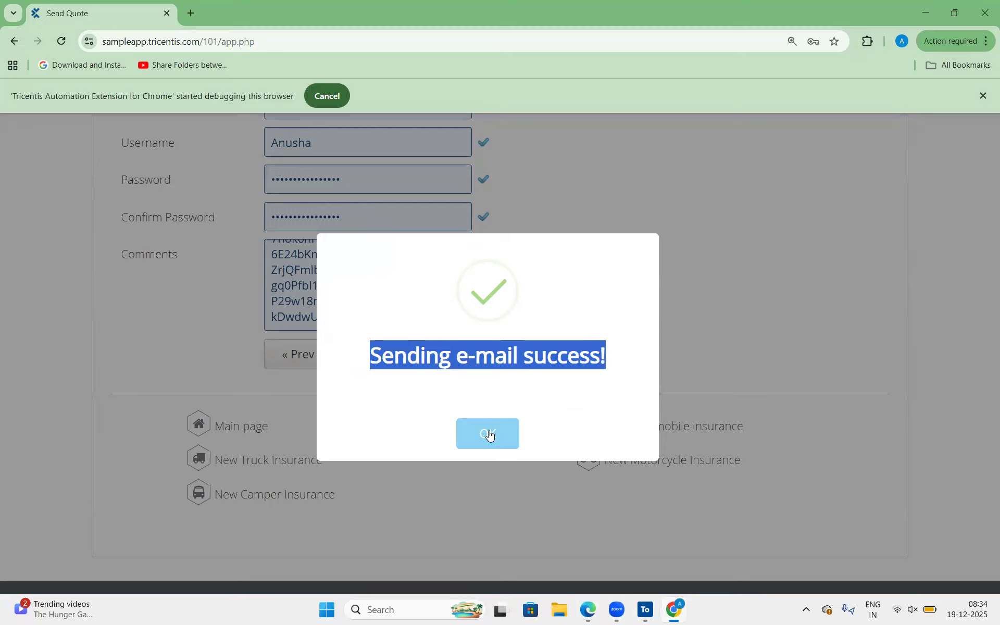
click(455, 379)
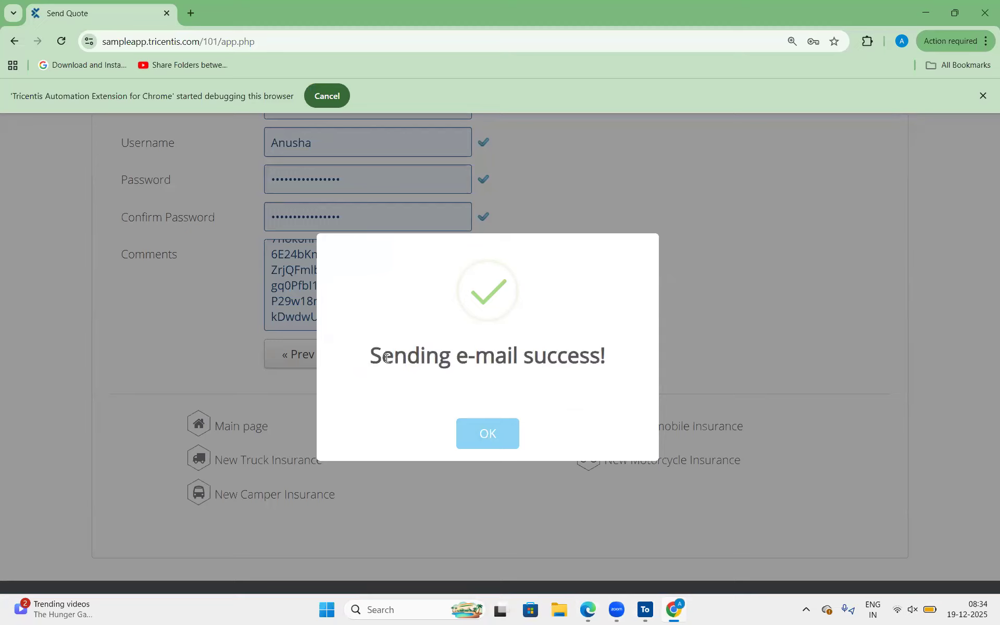
drag(374, 356, 615, 361)
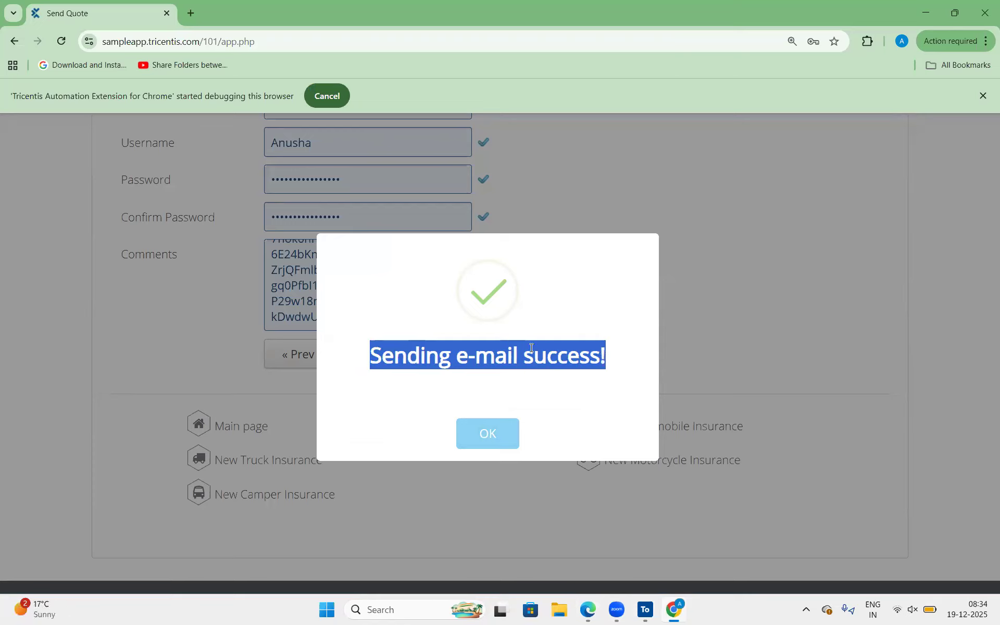
click(387, 347)
drag(563, 357, 604, 355)
Dismiss the success popup, delete the last character of the Password field and send the quote with mismatched passwords.
click(480, 433)
click(357, 144)
click(333, 180)
key(BackSpace)
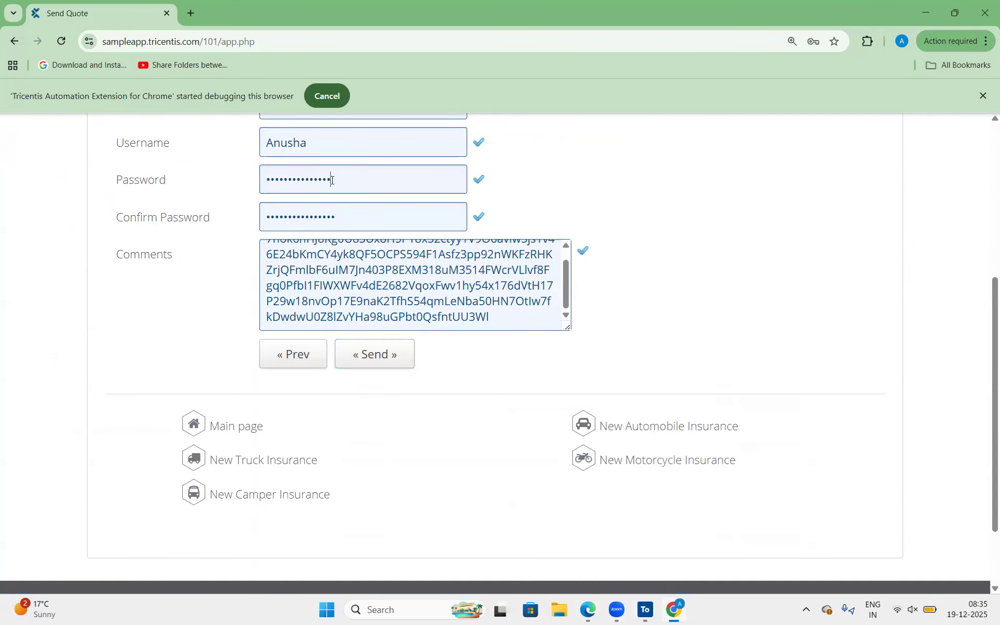
click(390, 357)
Highlight the "Not finished yet..." heading, dismiss that popup and check the Send Quote form's field validation.
drag(404, 347, 574, 355)
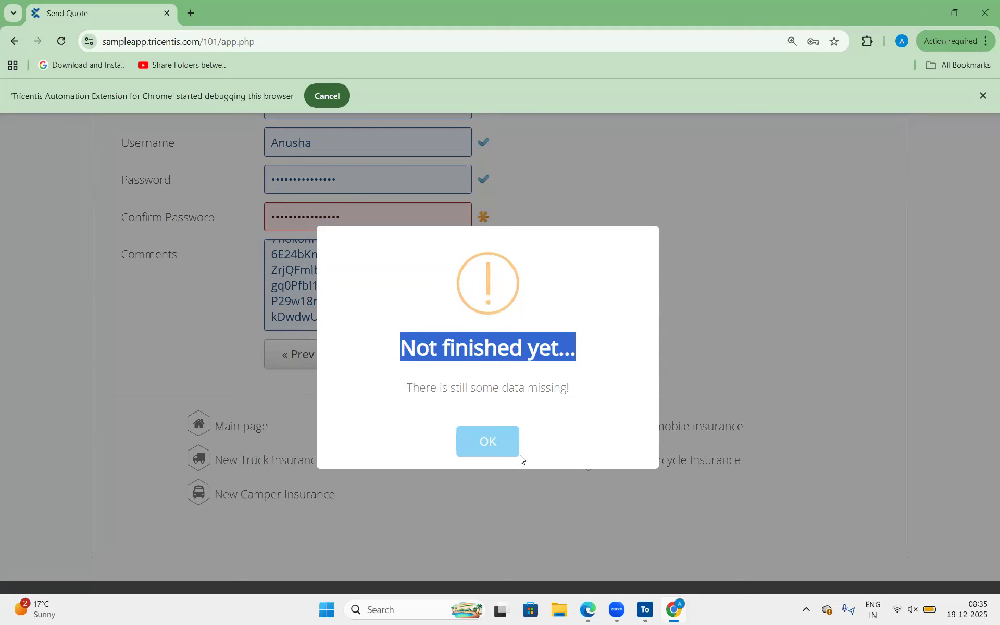
click(485, 442)
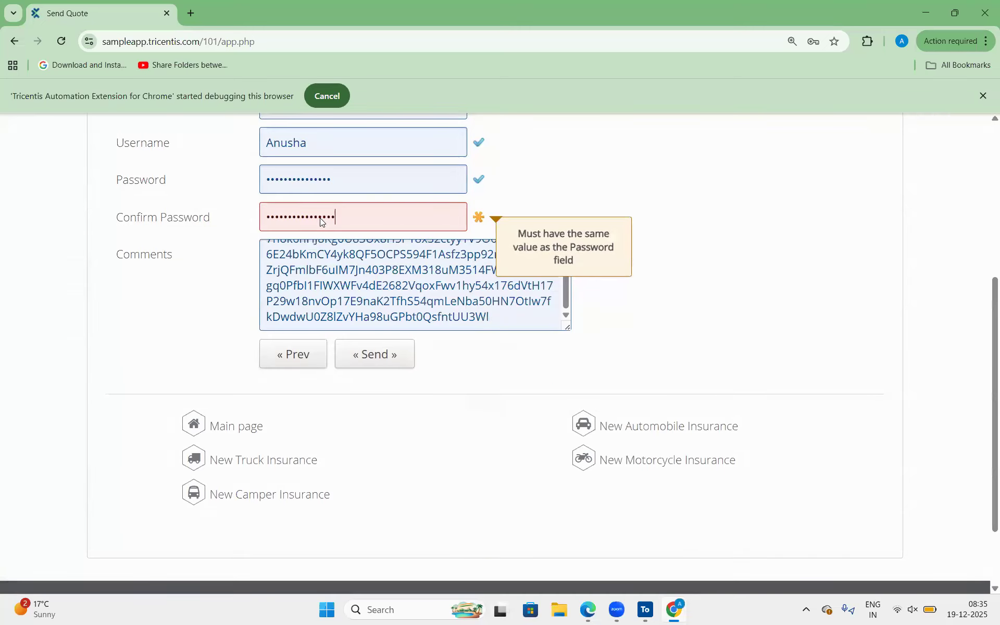
scroll(320, 218, up, 2)
scroll(357, 226, up, 2)
scroll(360, 227, down, 5)
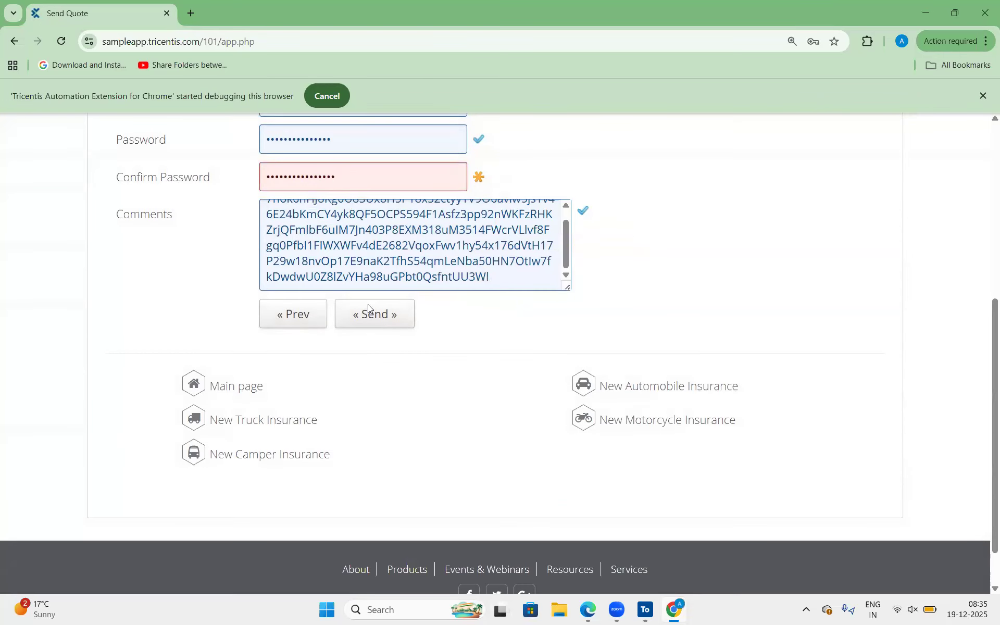
Send the quote with the mismatched passwords, dismiss the popup and send the quote again.
click(368, 307)
drag(626, 409, 533, 453)
click(487, 441)
click(363, 326)
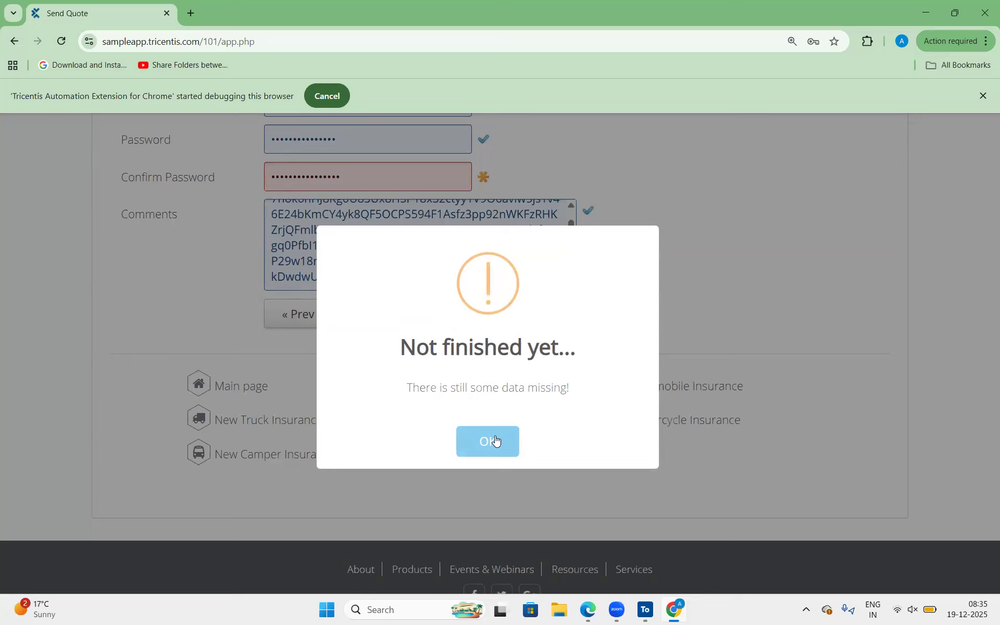
Highlight the popup's "Not finished yet..." heading and its "There is still some data missing!" text, and dismiss the popup.
drag(399, 348, 581, 349)
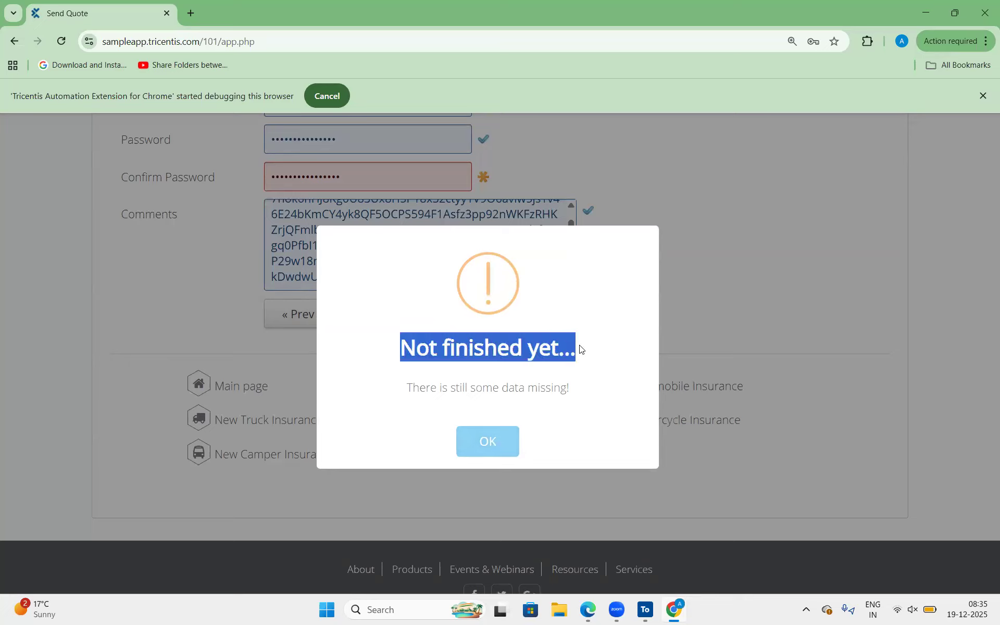
click(403, 343)
drag(561, 357, 581, 360)
click(493, 337)
triple_click(602, 371)
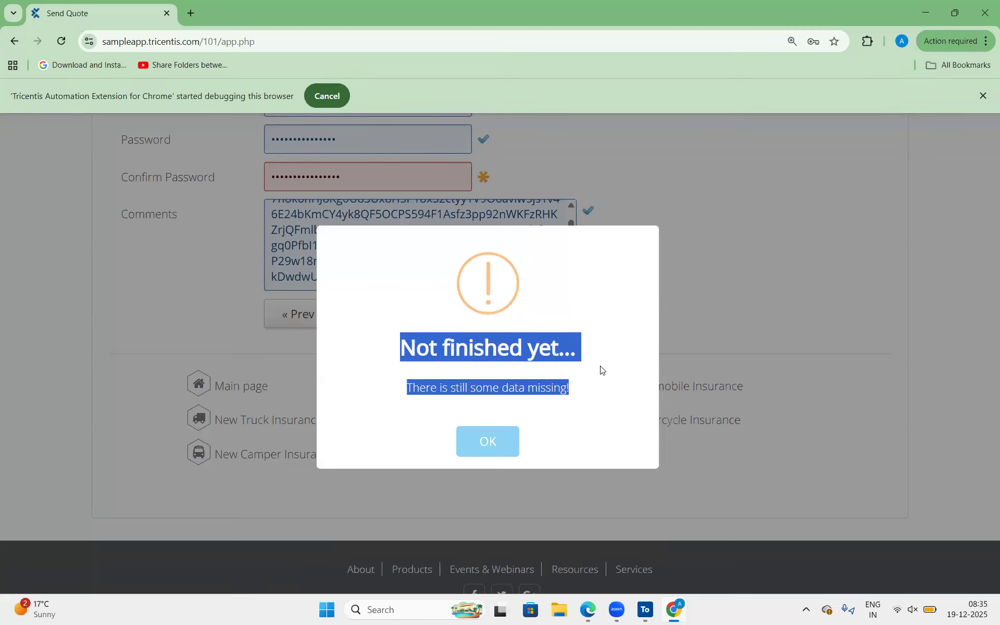
click(497, 444)
Recheck the Send Quote form's fields and resend the unchanged form to trigger the missing-data popup.
scroll(443, 260, up, 3)
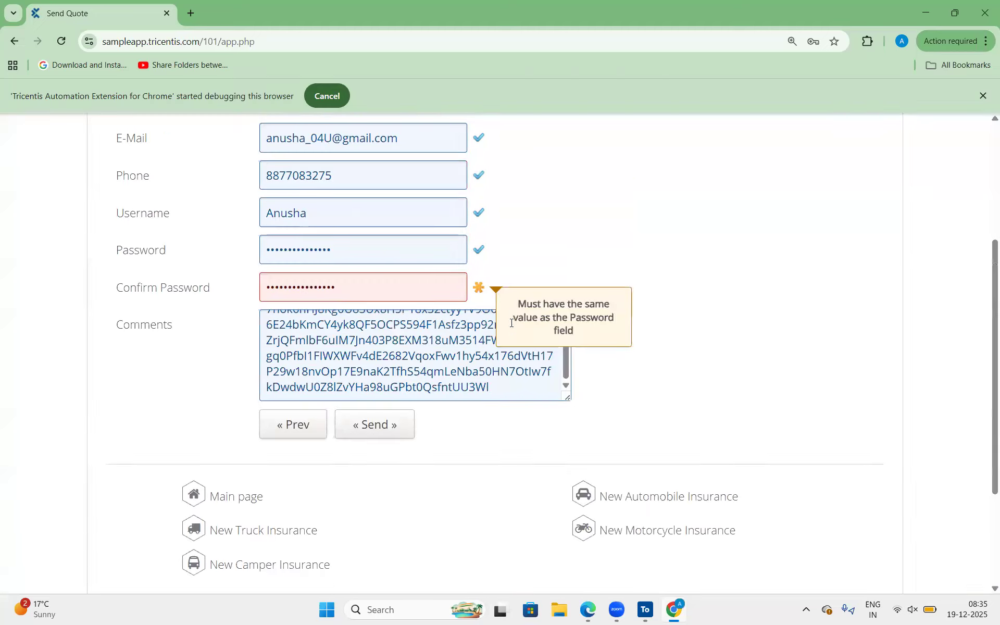
drag(375, 177, 349, 177)
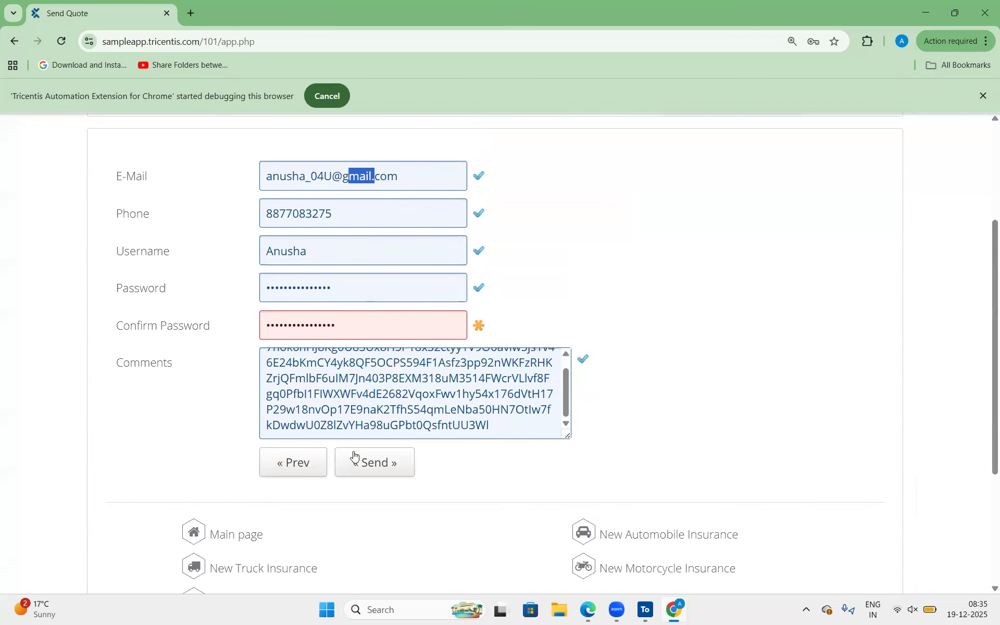
click(581, 298)
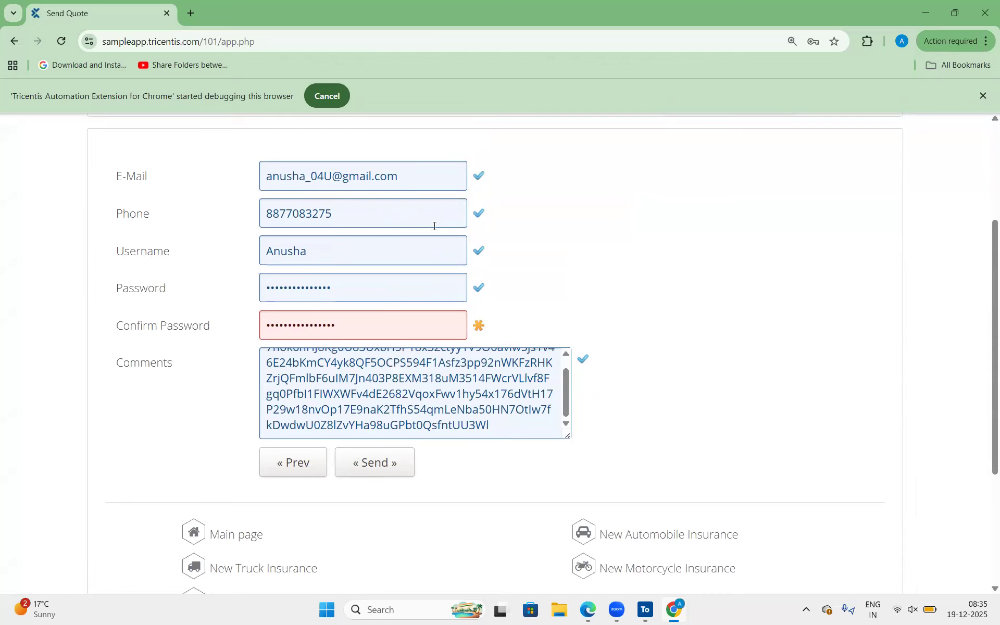
click(380, 462)
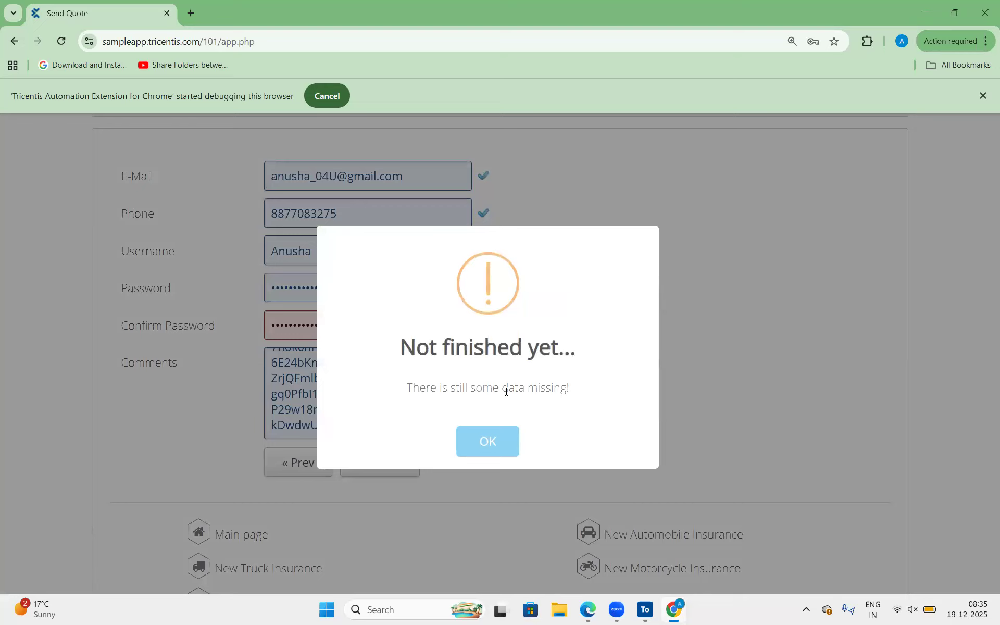
click(507, 446)
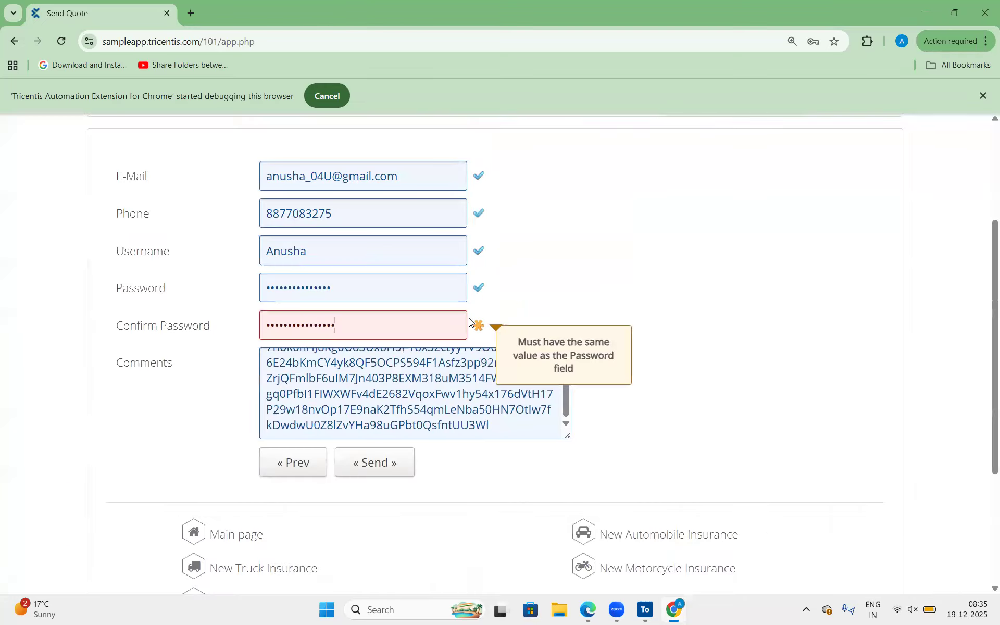
click(375, 475)
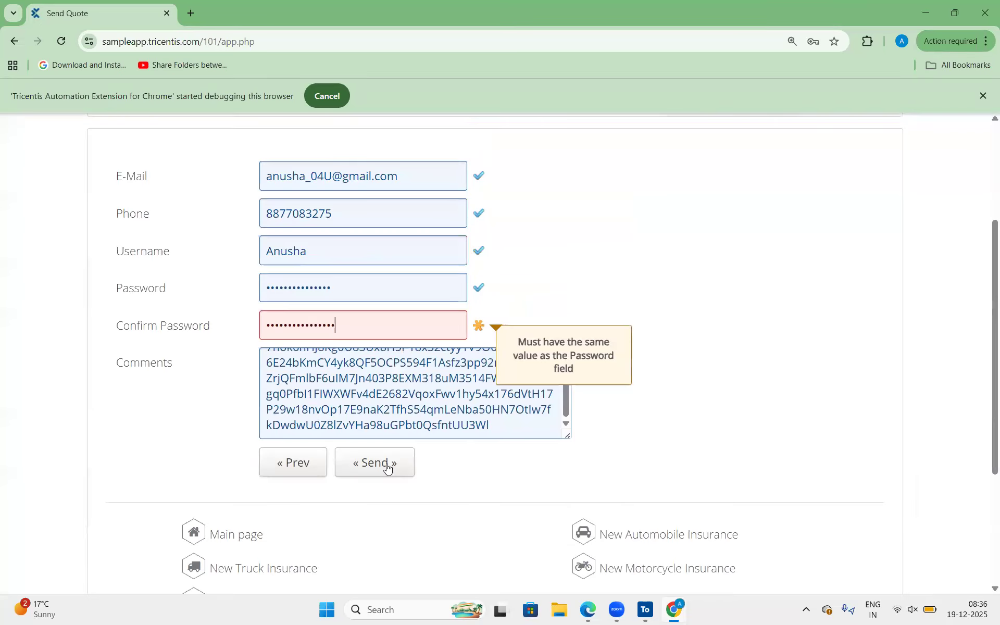
click(388, 467)
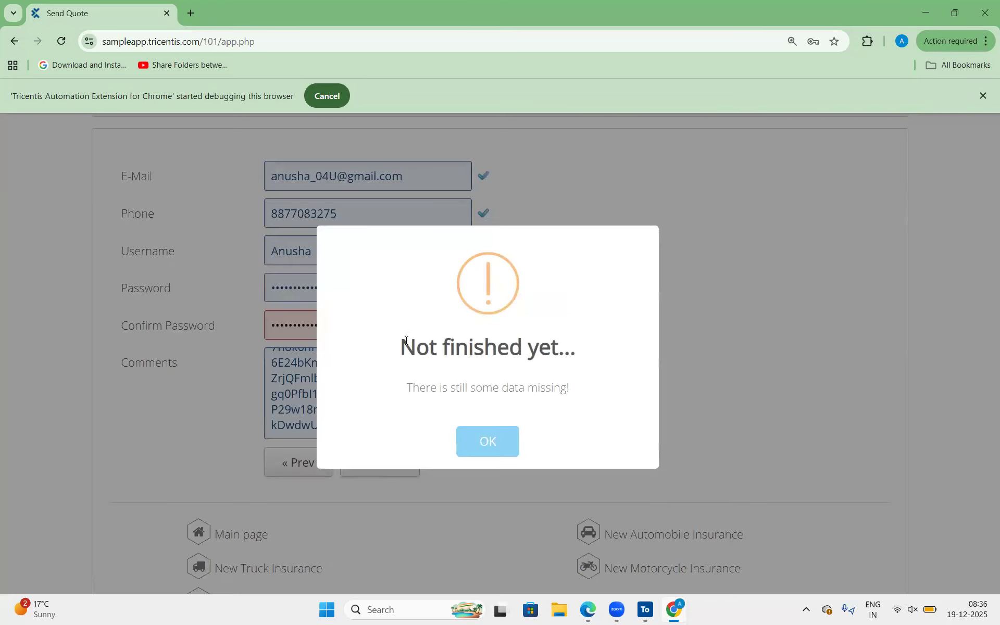
Highlight only the "Not finished yet..." heading in the missing-data popup and dismiss it.
drag(405, 341, 586, 357)
drag(400, 350, 569, 349)
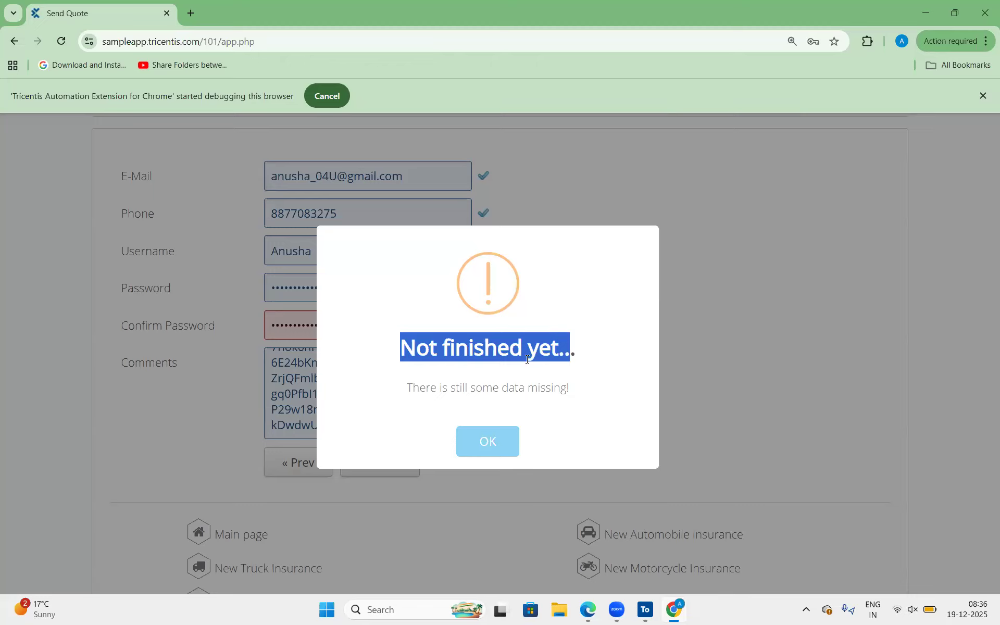
click(506, 363)
drag(405, 345, 551, 347)
click(464, 443)
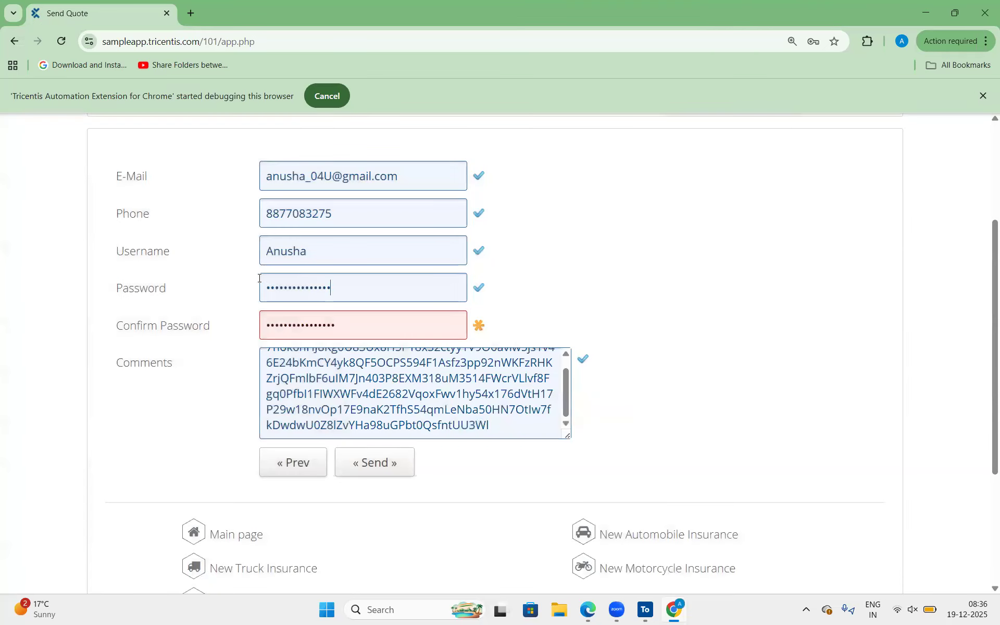
Highlight the masked content of the Password field on the Send Quote form.
drag(337, 284, 253, 281)
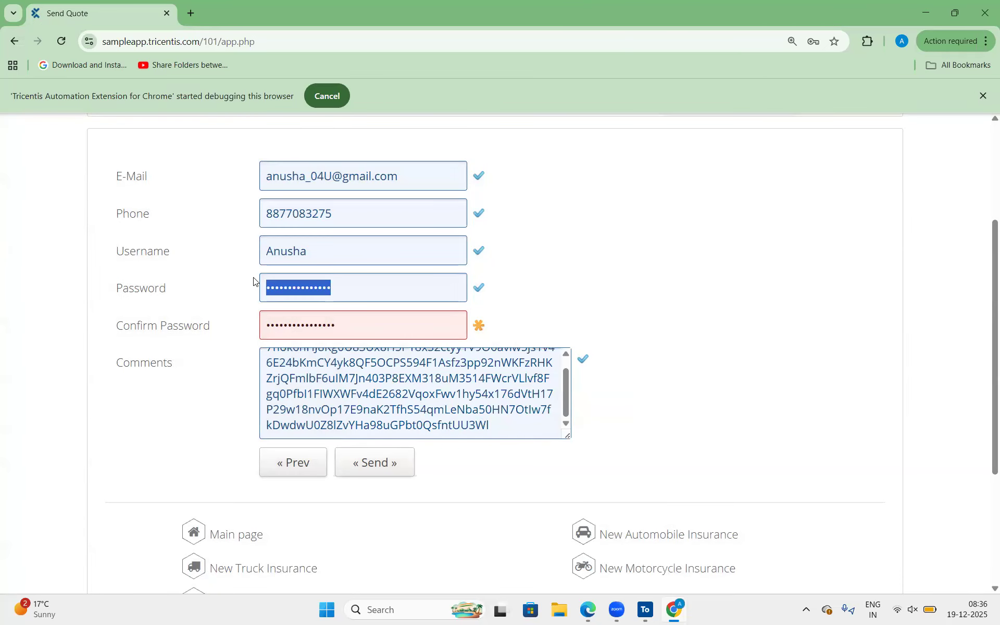
click(358, 284)
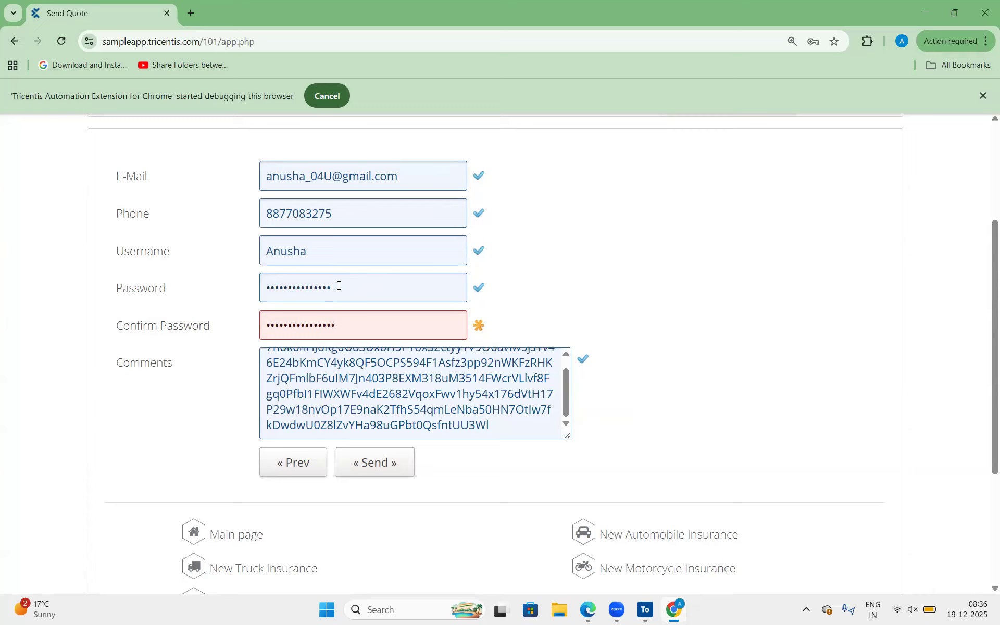
drag(357, 284, 258, 289)
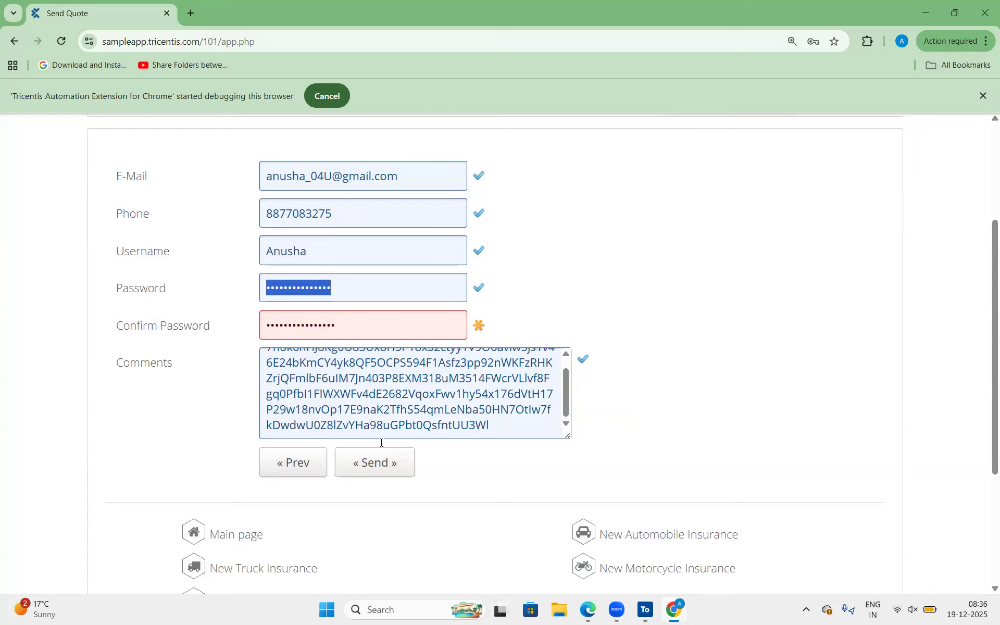
Switch to Tosca Commander and expand the Send Quote test step under Process.
click(589, 610)
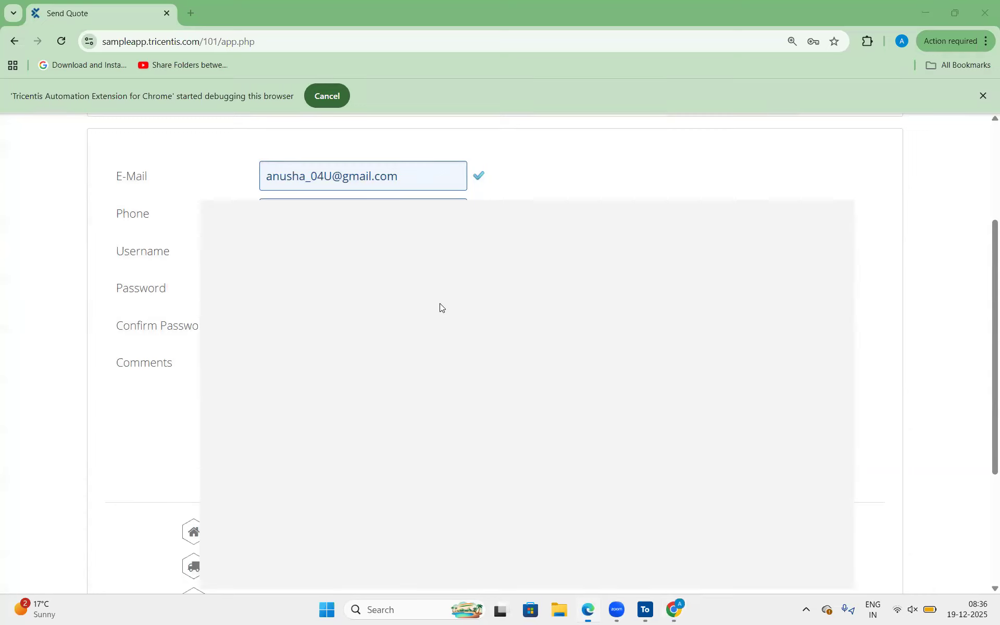
click(646, 609)
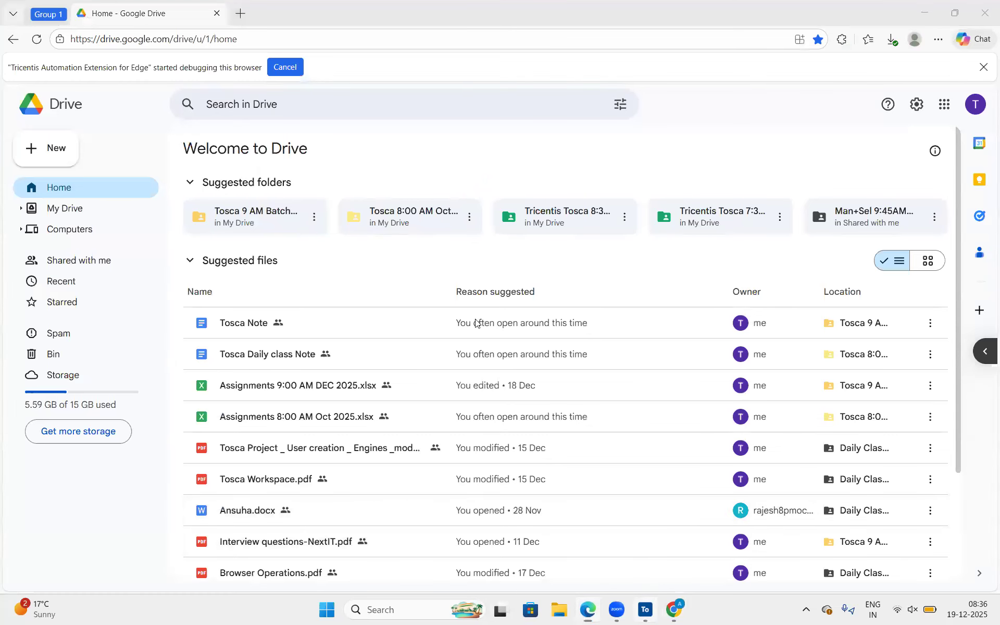
click(261, 353)
click(261, 353)
click(261, 371)
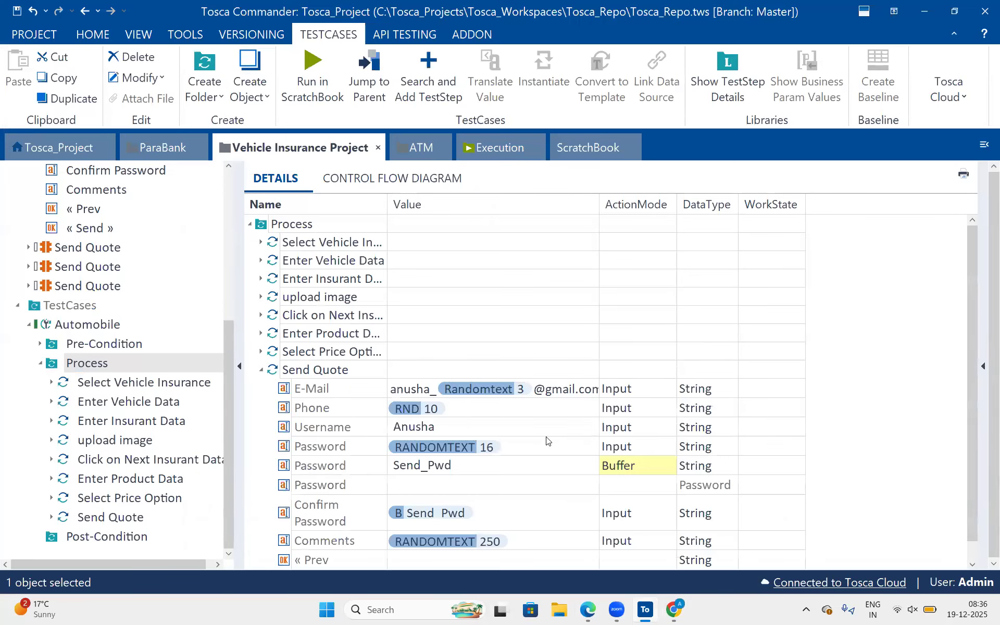
Translate the Password row's RANDOMTEXT 16 expression, highlight parts of the generated value and close the translation result.
scroll(546, 415, down, 1)
click(546, 415)
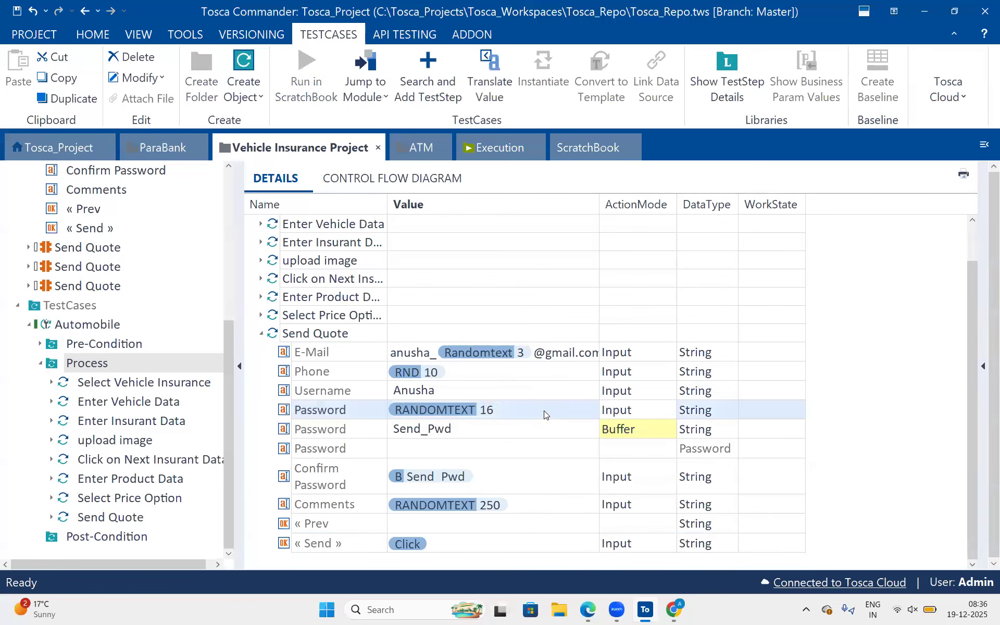
right_click(546, 415)
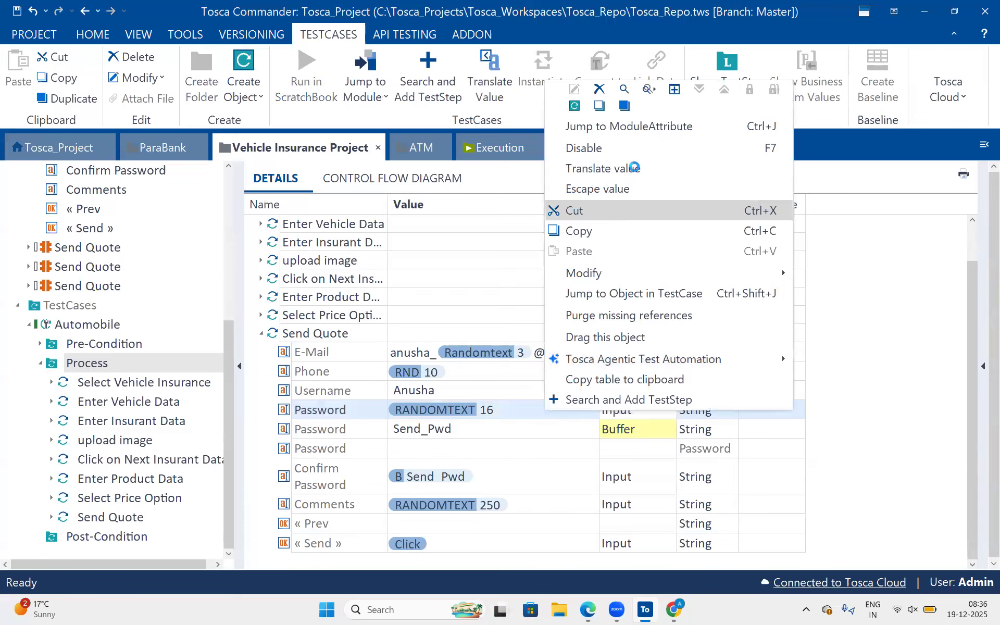
click(635, 169)
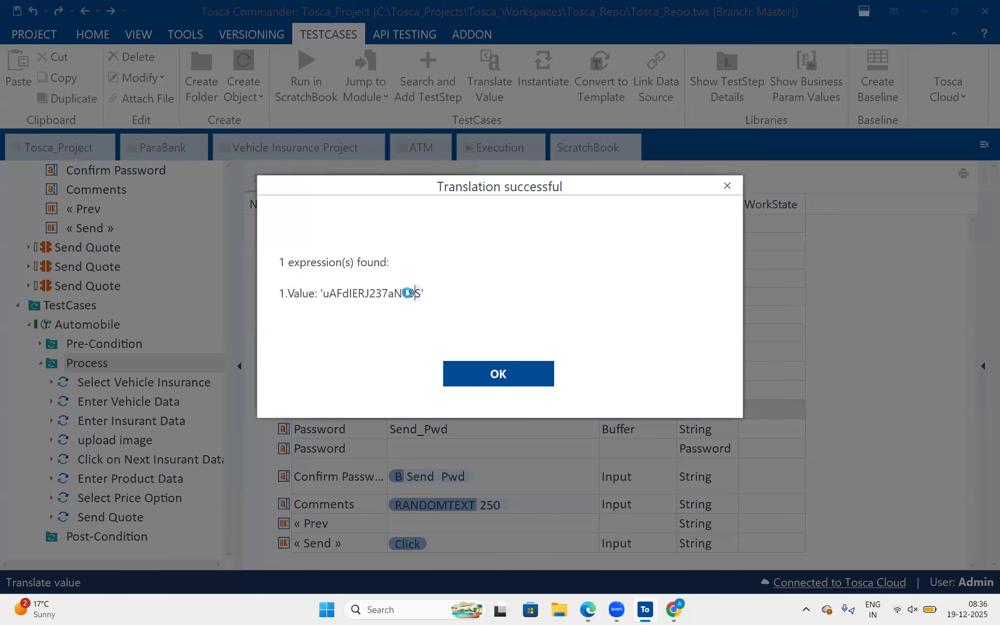
drag(323, 293, 418, 291)
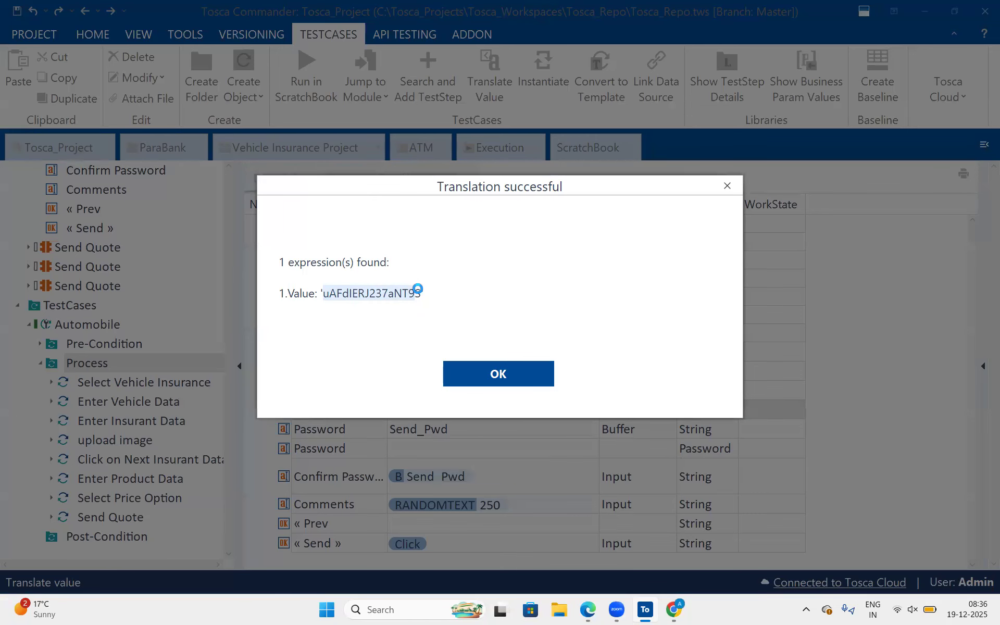
drag(425, 292, 369, 292)
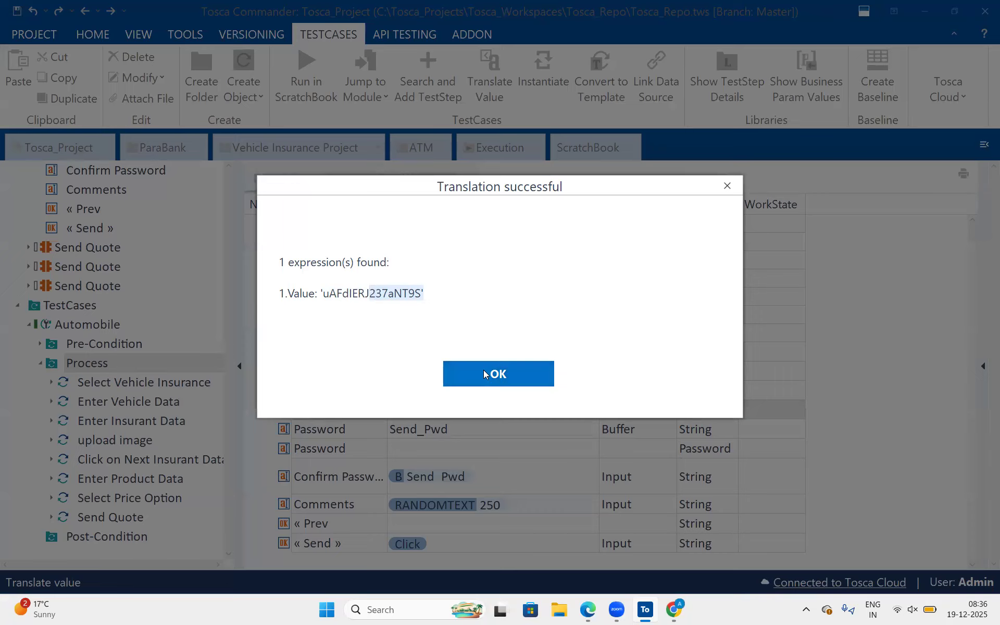
click(418, 295)
drag(422, 295, 369, 293)
click(487, 375)
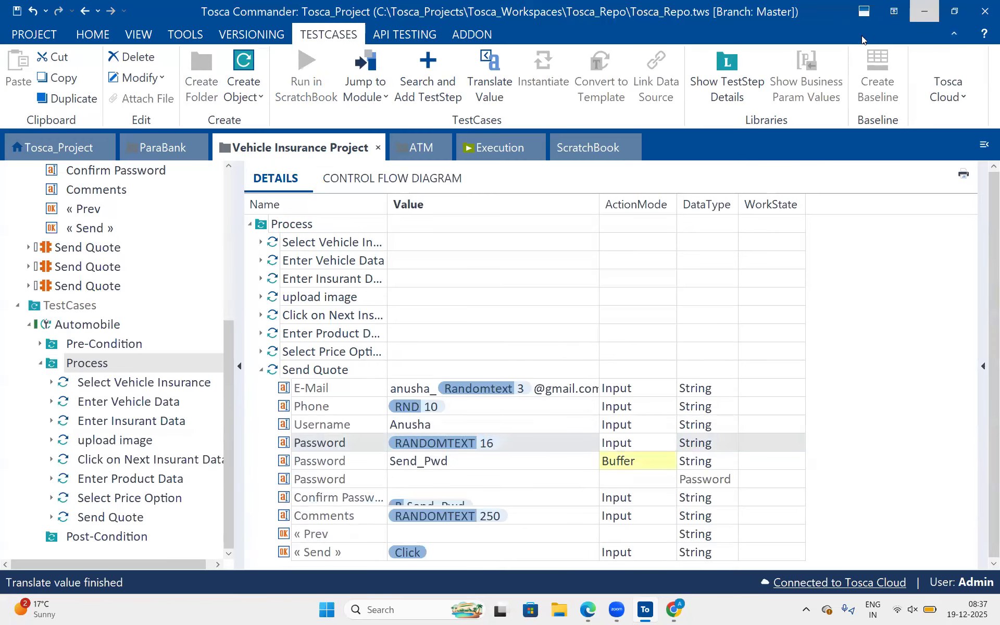
click(630, 612)
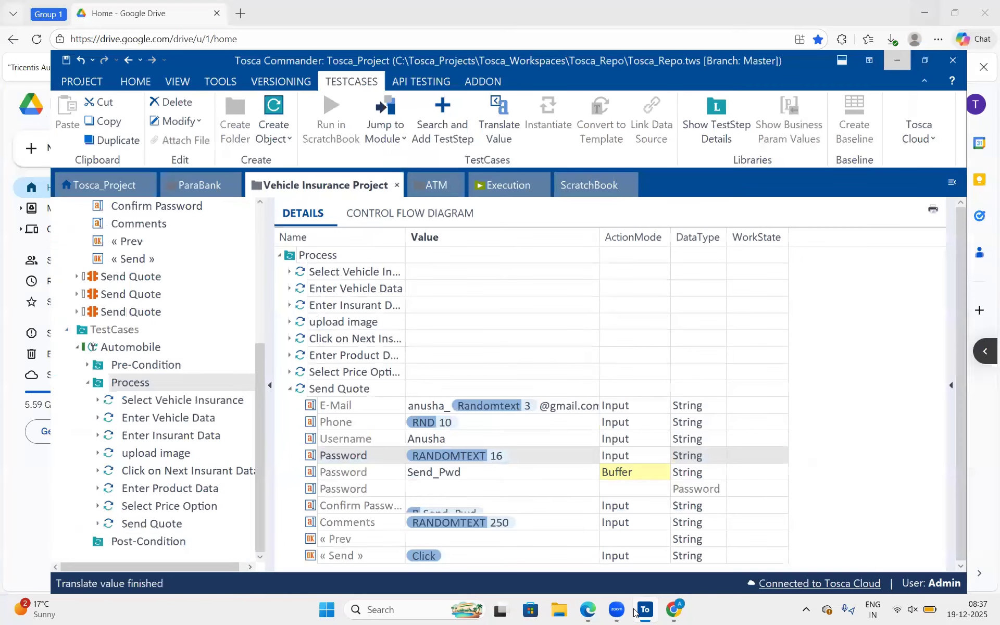
click(644, 611)
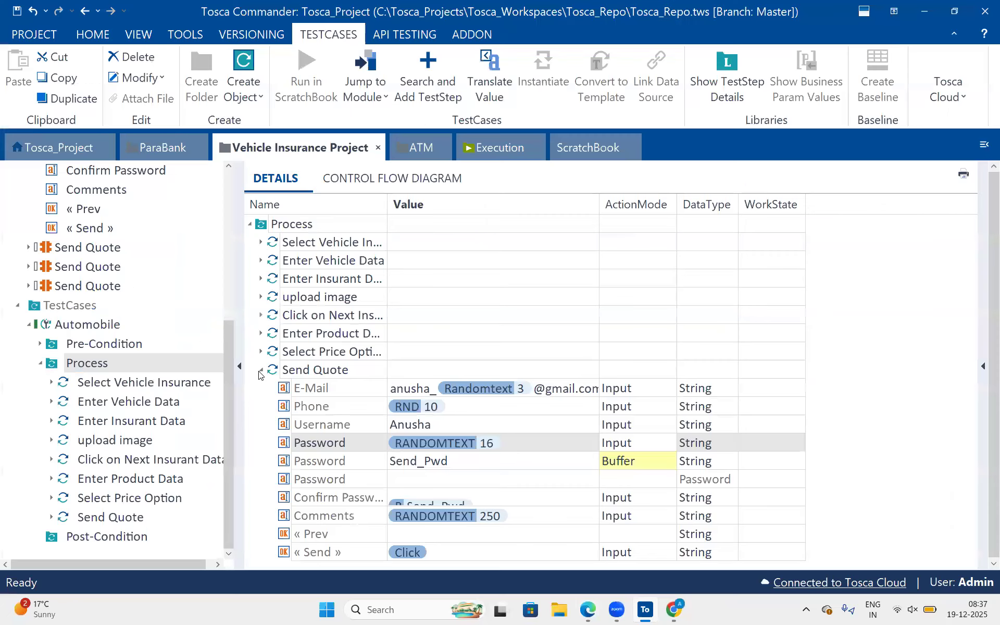
click(260, 371)
click(260, 370)
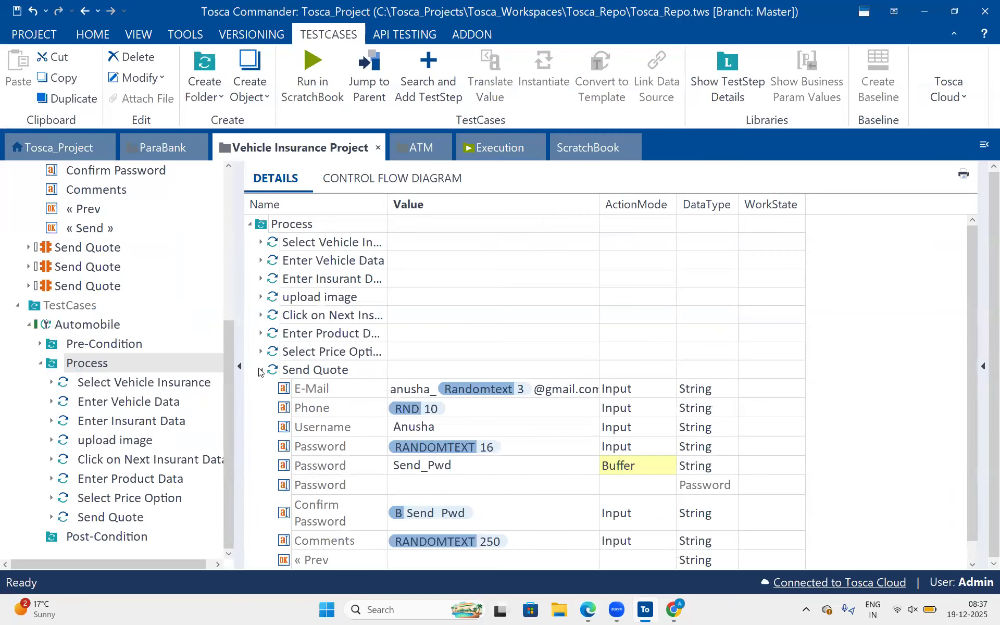
Switch to the Edge window with Google Drive and open Tosca Daily class Note from My Drive's Tosca 8:00 AM Oct 2025 folder.
click(586, 610)
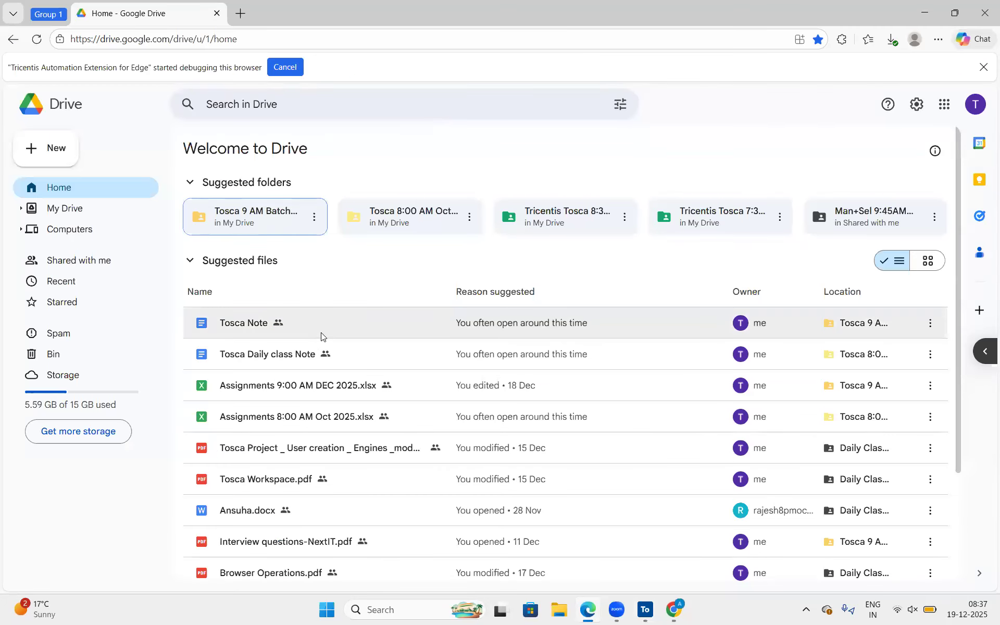
click(96, 215)
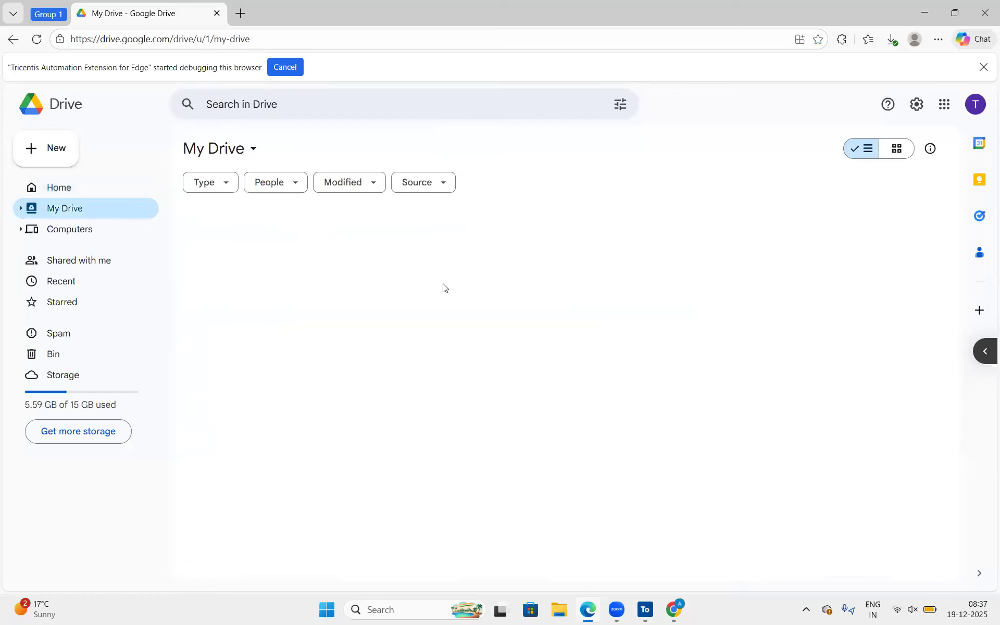
double_click(271, 288)
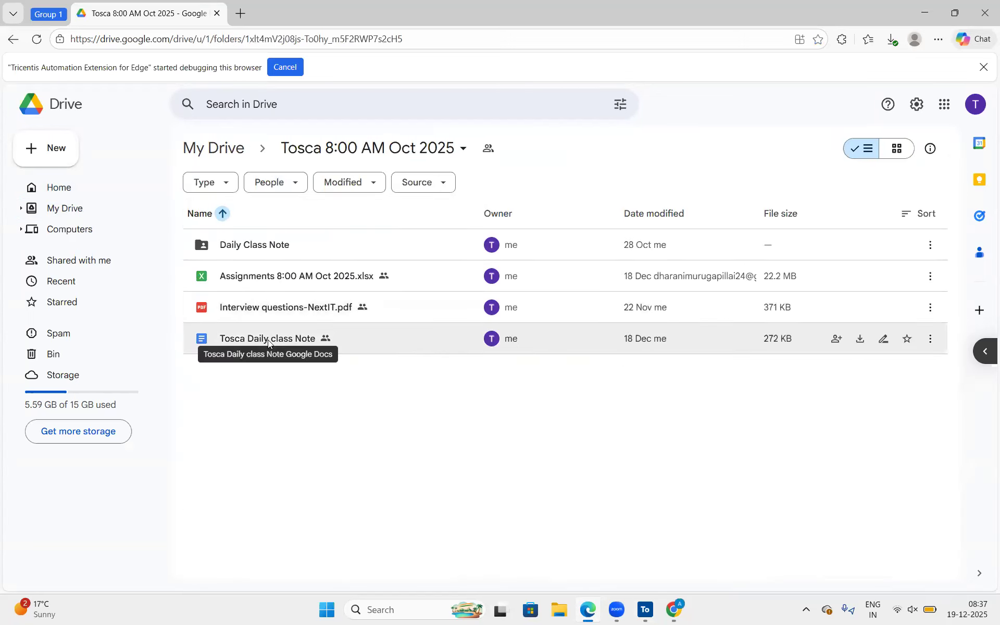
double_click(269, 343)
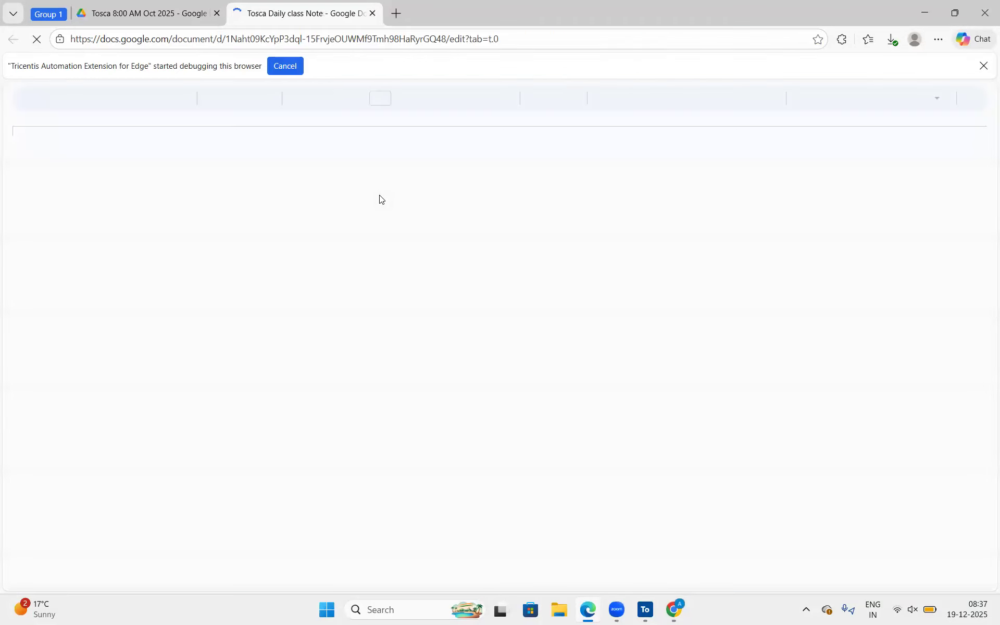
Write "Not Yet Finished" below step 10, Close the Browser, at the end of the insurance scenario in the class notes.
scroll(767, 288, down, 10)
scroll(767, 288, down, 10)
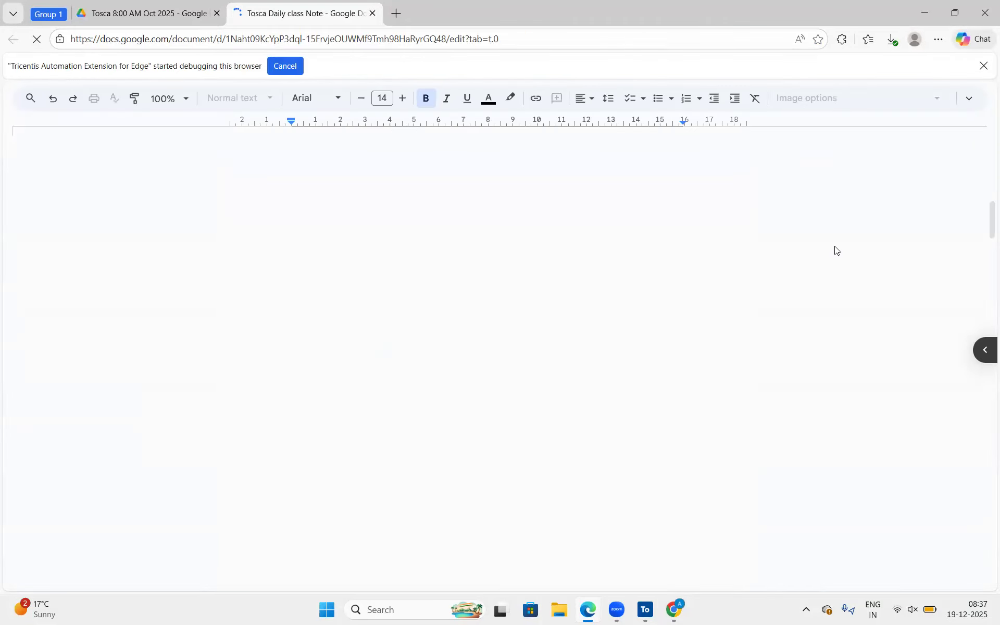
drag(985, 221, 984, 556)
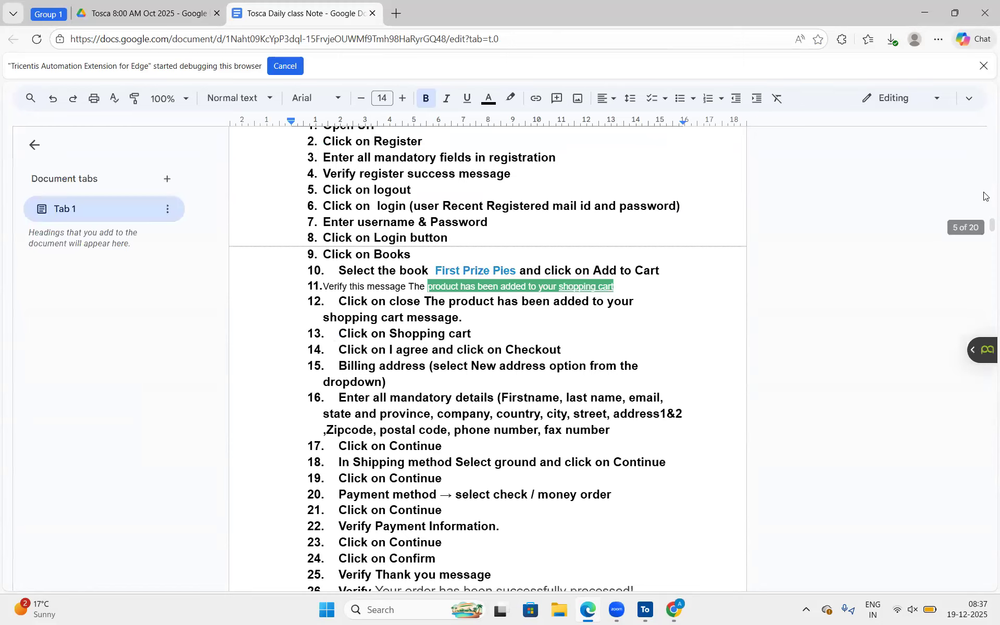
drag(984, 222, 984, 609)
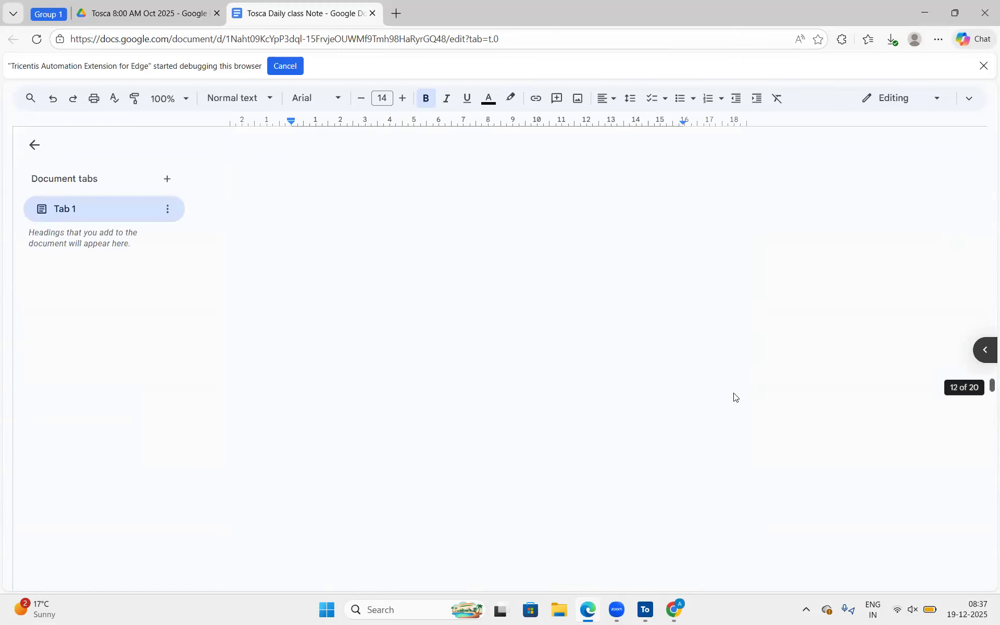
click(552, 289)
scroll(552, 288, up, 10)
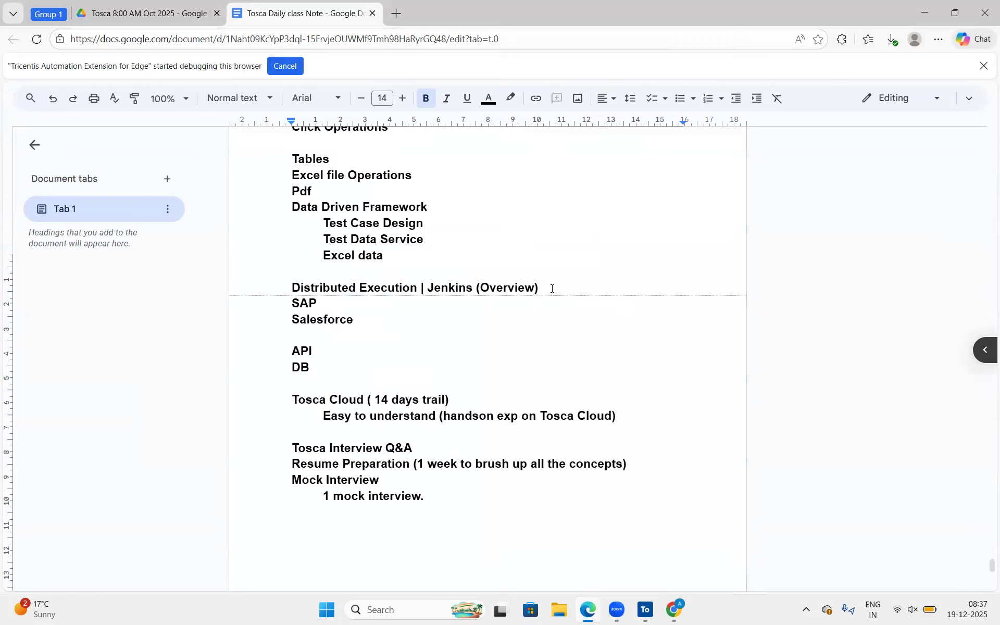
scroll(552, 289, up, 1)
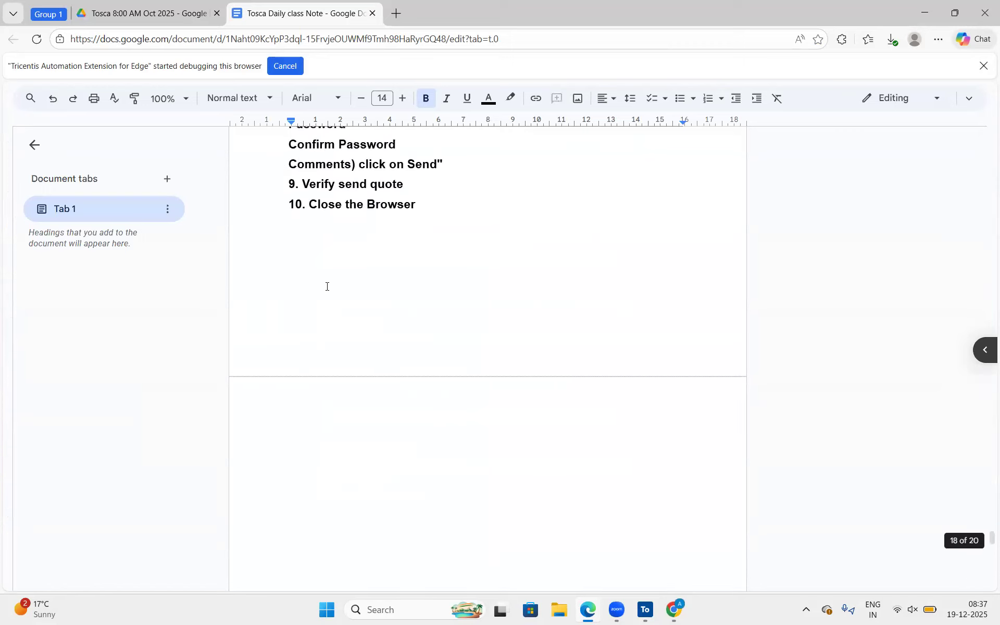
click(327, 287)
text(No)
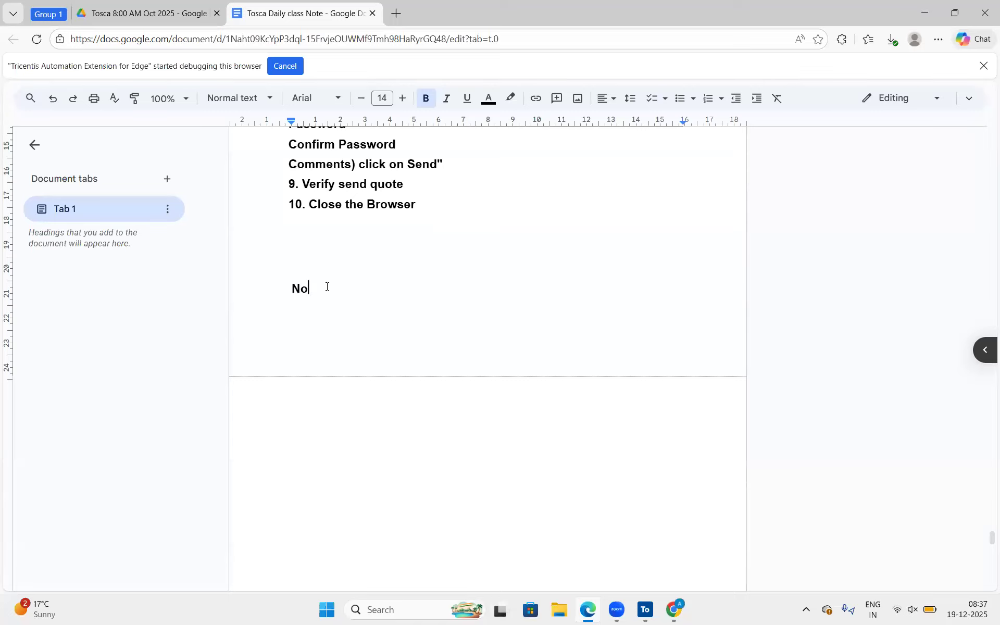
text(t Yey)
key(BackSpace)
text(t Finished)
key(Return)
Add the line "Exp : Sending Email Success" between Close the Browser and Not Yet Finished.
click(309, 253)
text(Sending Em)
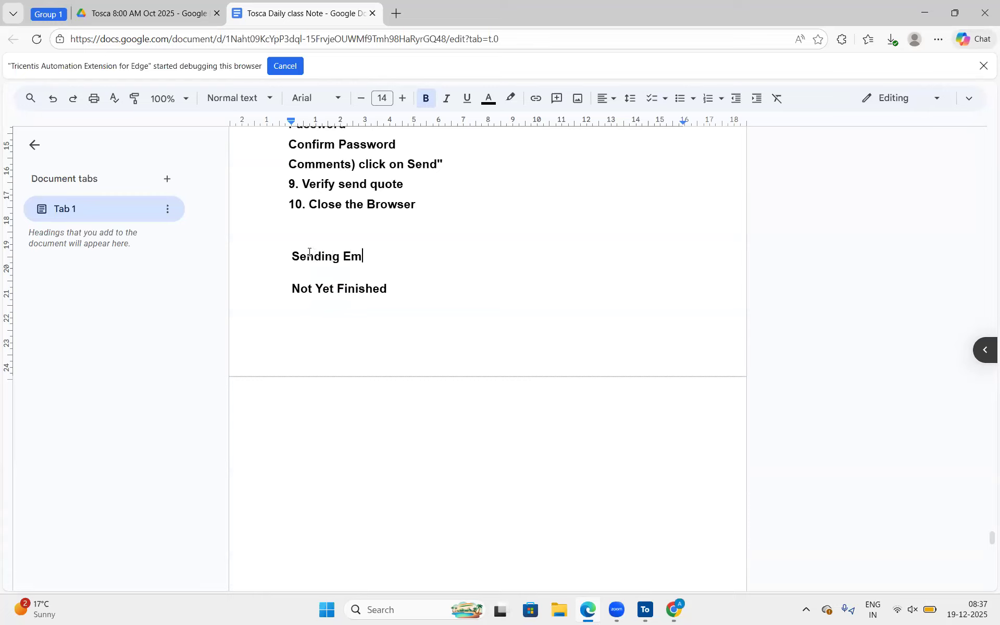
text(ail Success)
click(294, 256)
text(Exp )
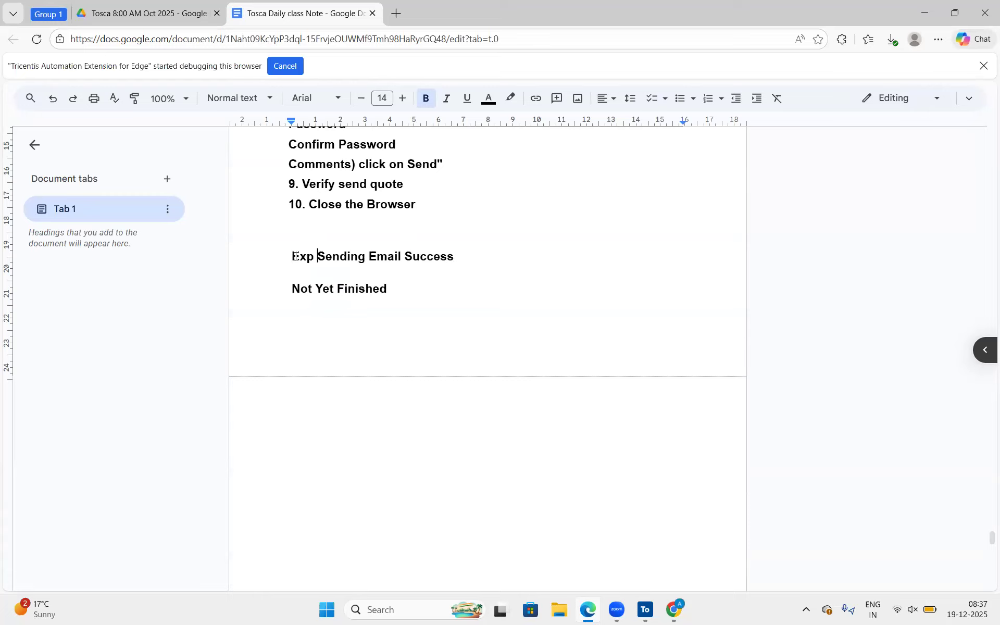
text(:)
Put an arrow before the Not Yet Finished line and append "(Fail)" to it.
click(359, 289)
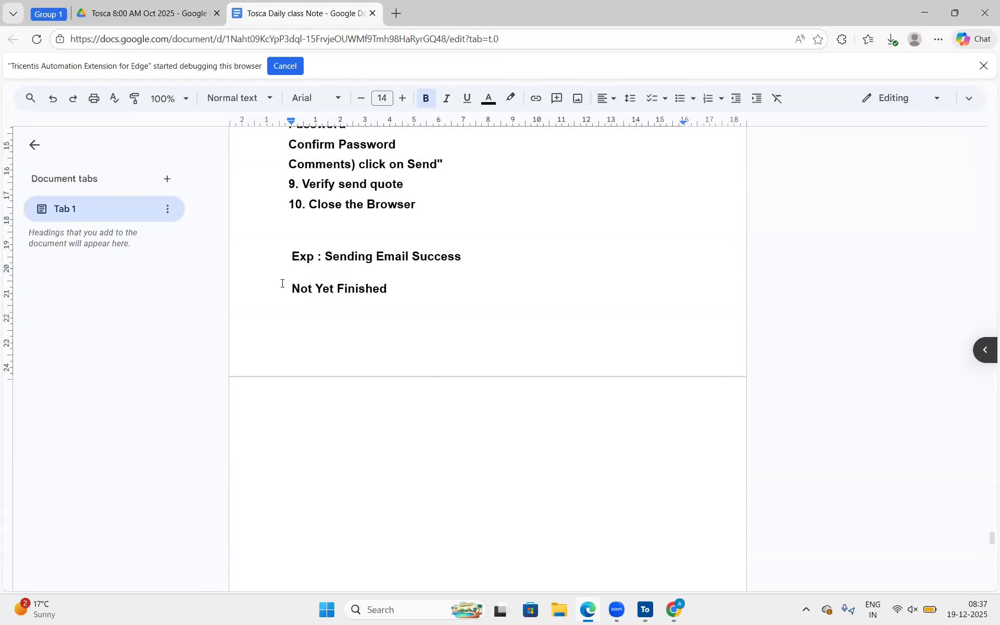
text(->)
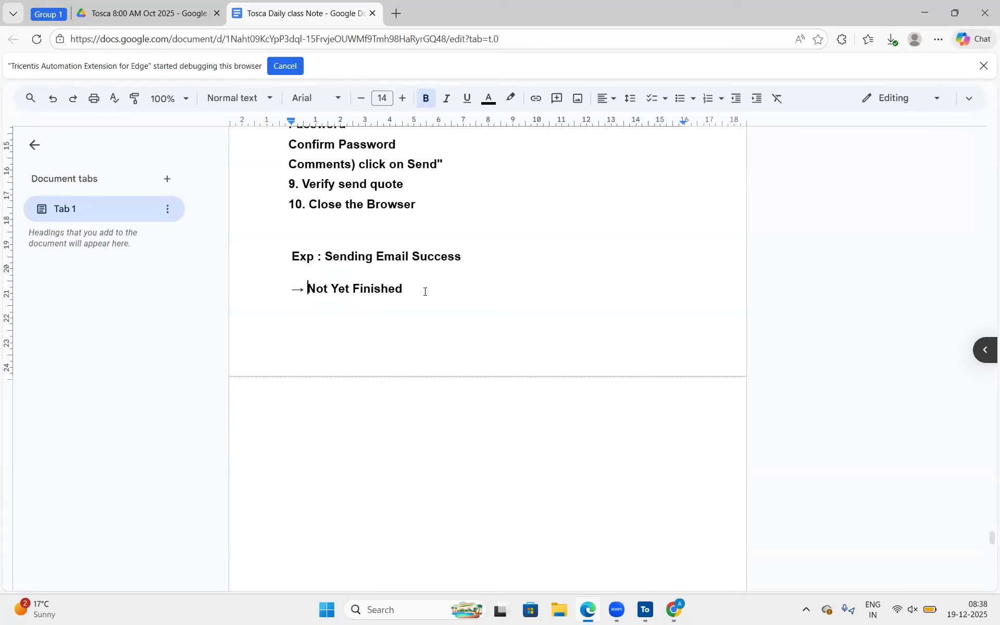
click(425, 291)
text((Fail))
Switch to Tosca Commander and add the last Send Quote module as a test step under the Automobile test case's Process folder.
click(644, 607)
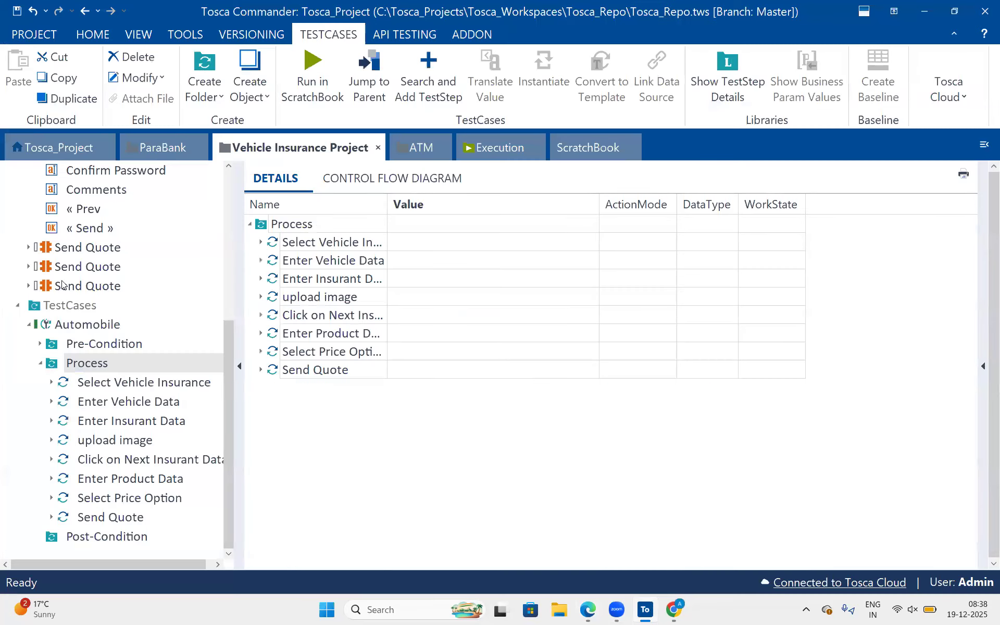
drag(46, 286, 80, 365)
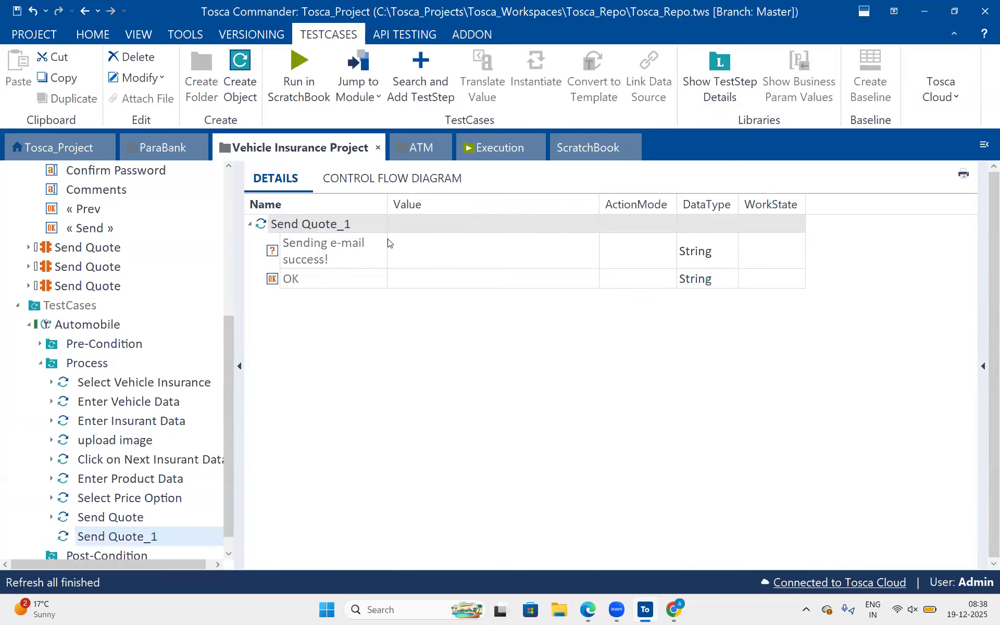
Set the value of the Sending e-mail success! row to InnerText == "Sending e-mail success!".
click(343, 254)
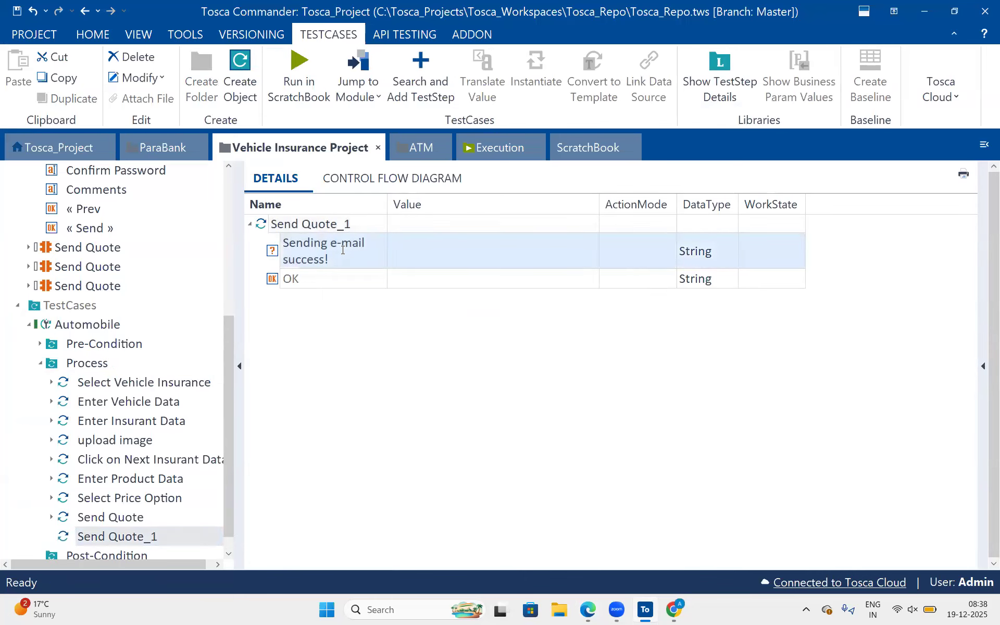
click(451, 272)
click(447, 258)
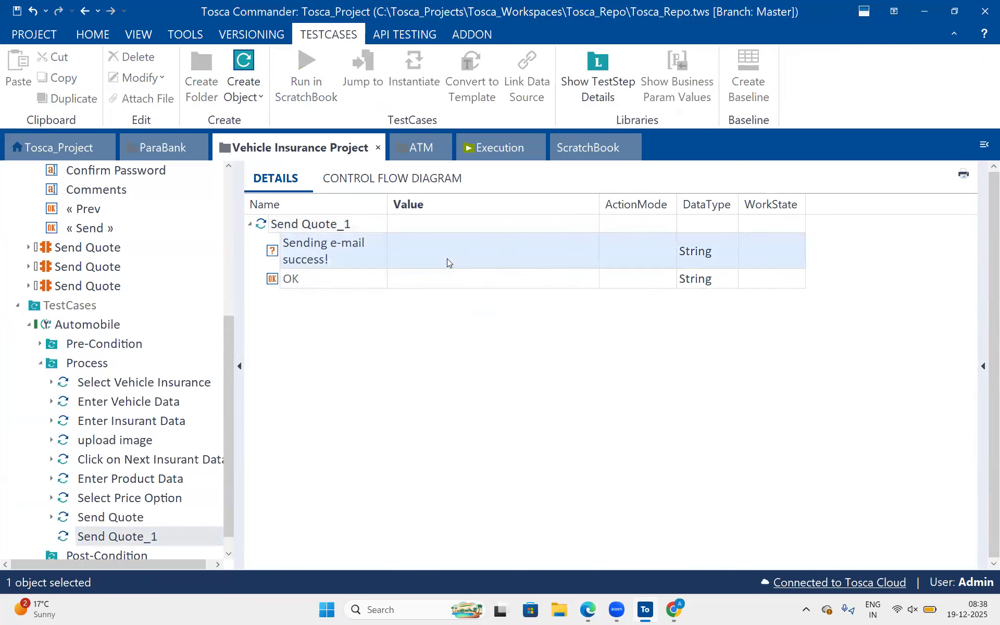
click(585, 252)
click(587, 255)
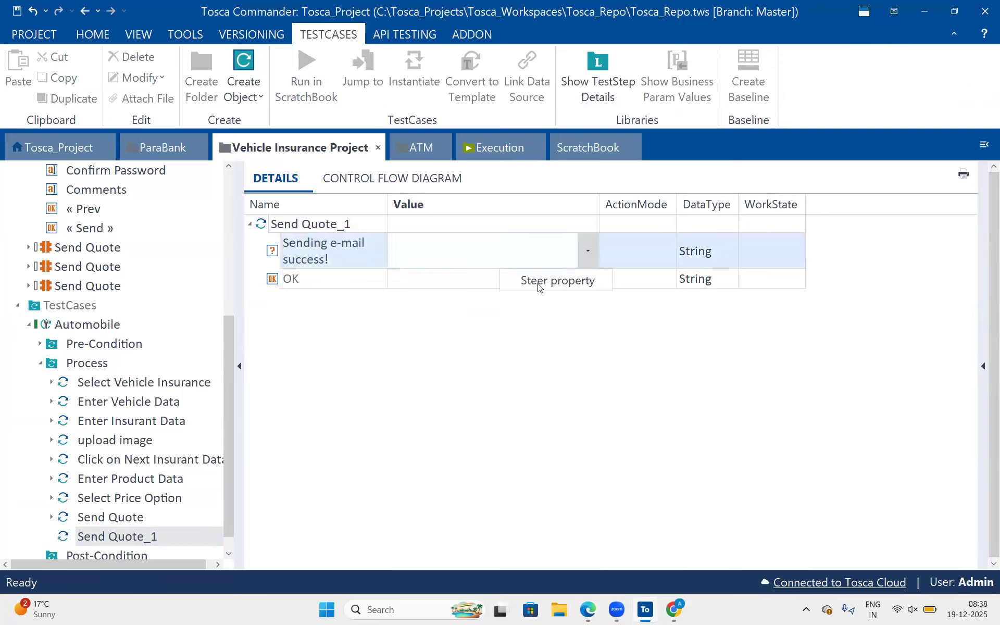
click(503, 286)
click(479, 282)
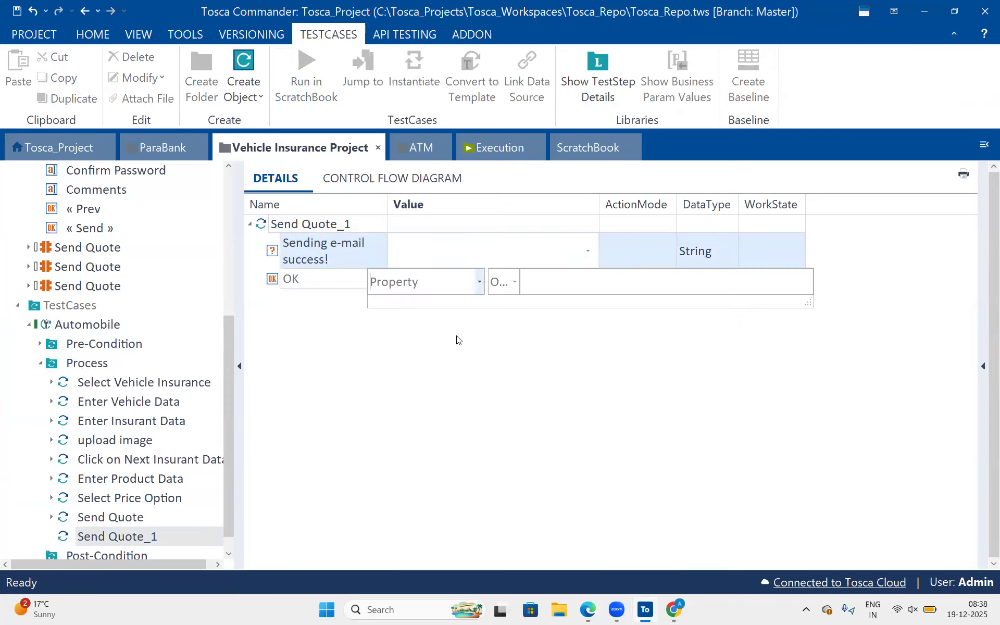
click(502, 288)
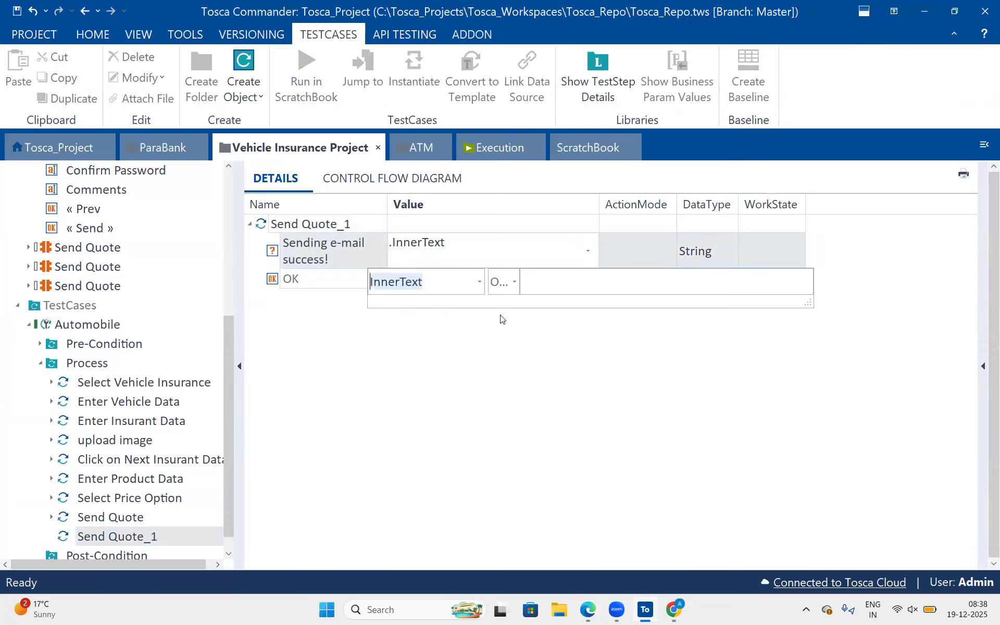
click(546, 277)
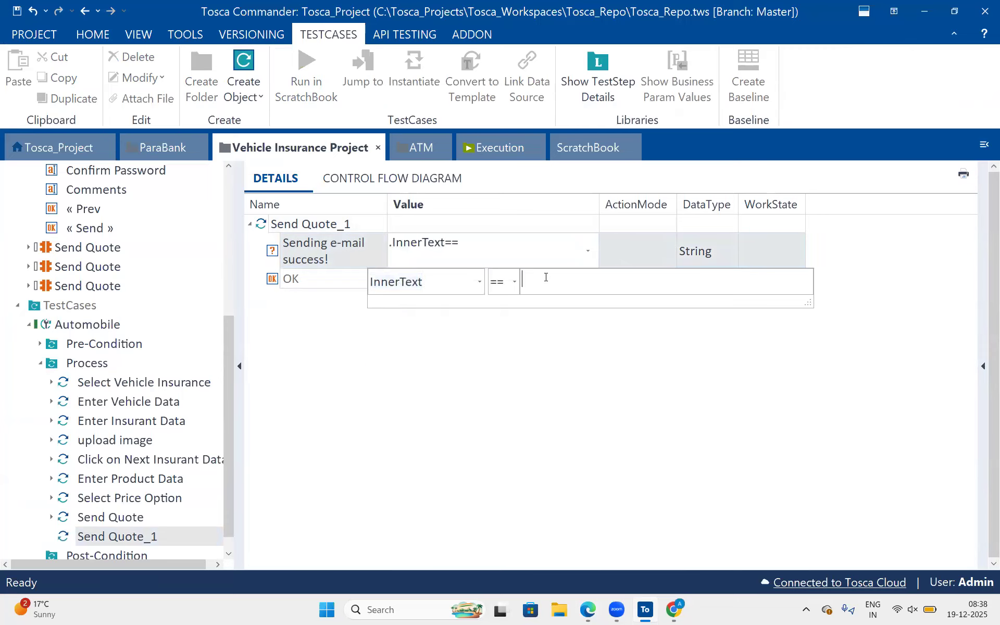
text(Sending e-mail success!)
click(539, 361)
Set the ActionMode of the Sending e-mail success! row to WaitOn.
click(632, 259)
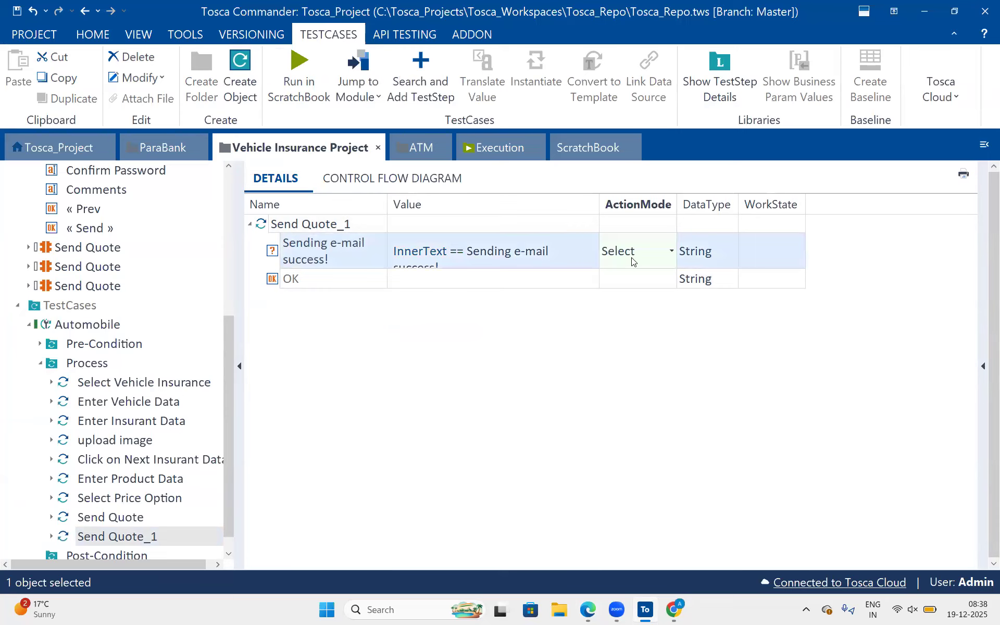
key(v)
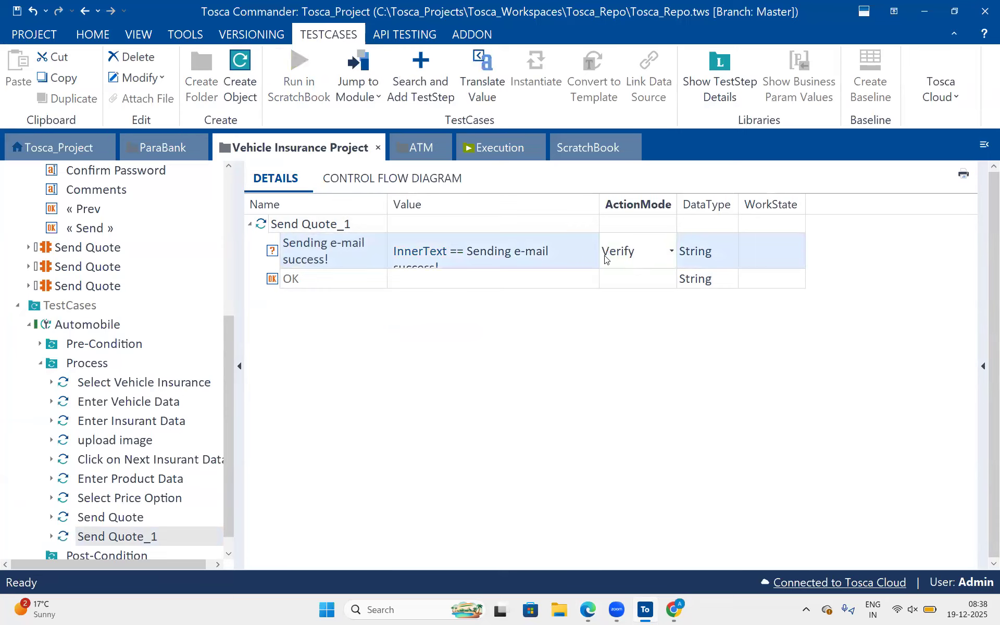
click(630, 245)
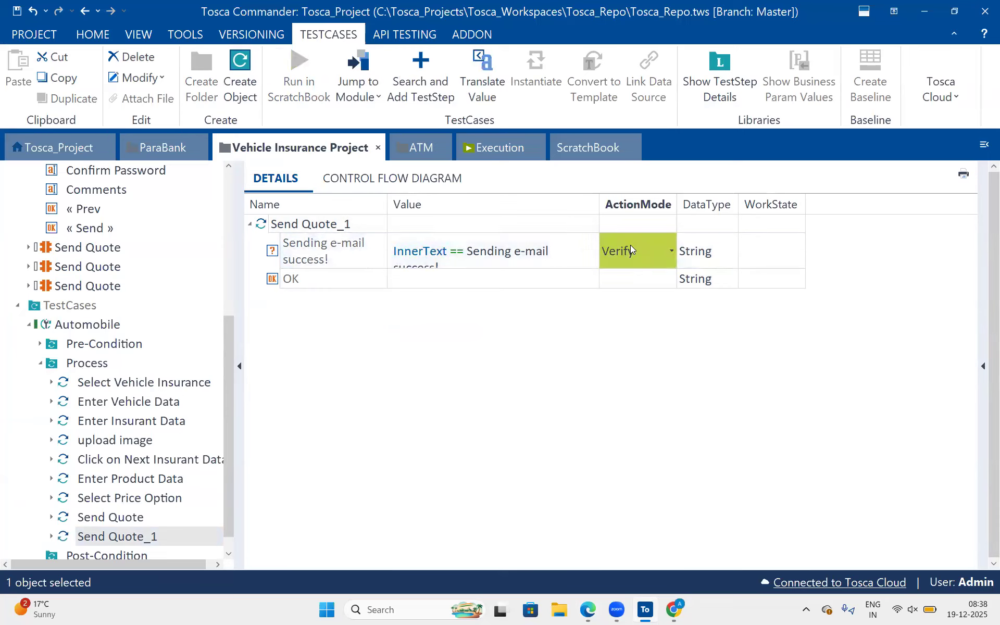
click(630, 245)
key(w)
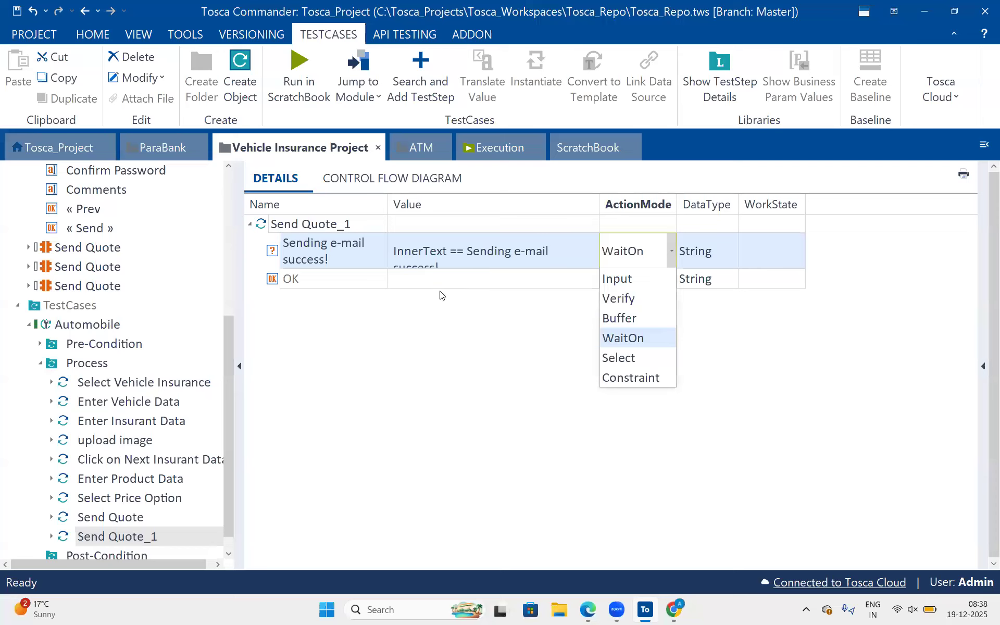
click(440, 295)
Set the value of the OK row in Send Quote_1 to {Click}.
click(438, 283)
click(438, 283)
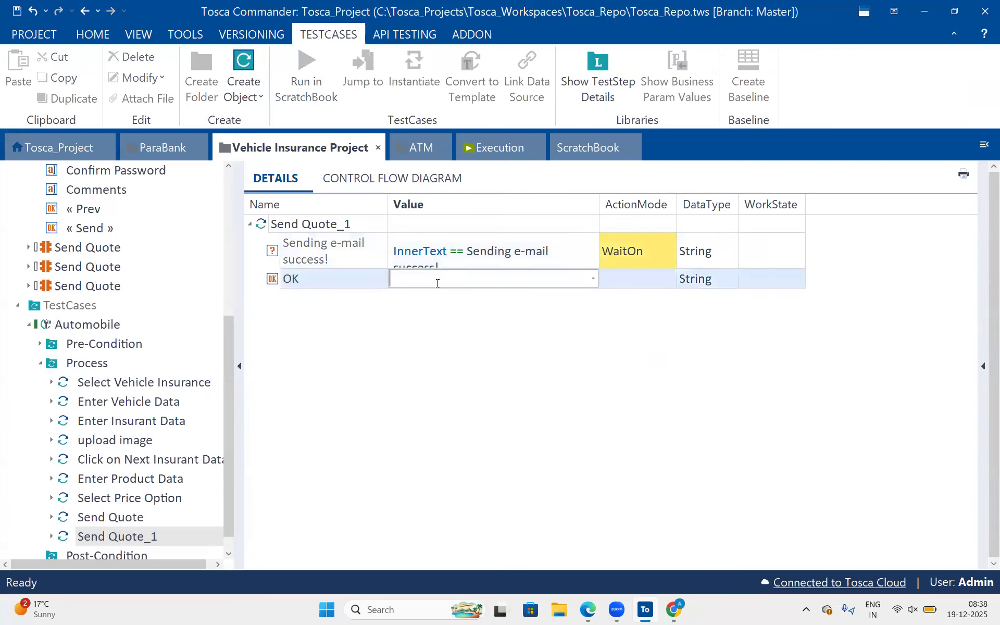
text({Click})
key(Return)
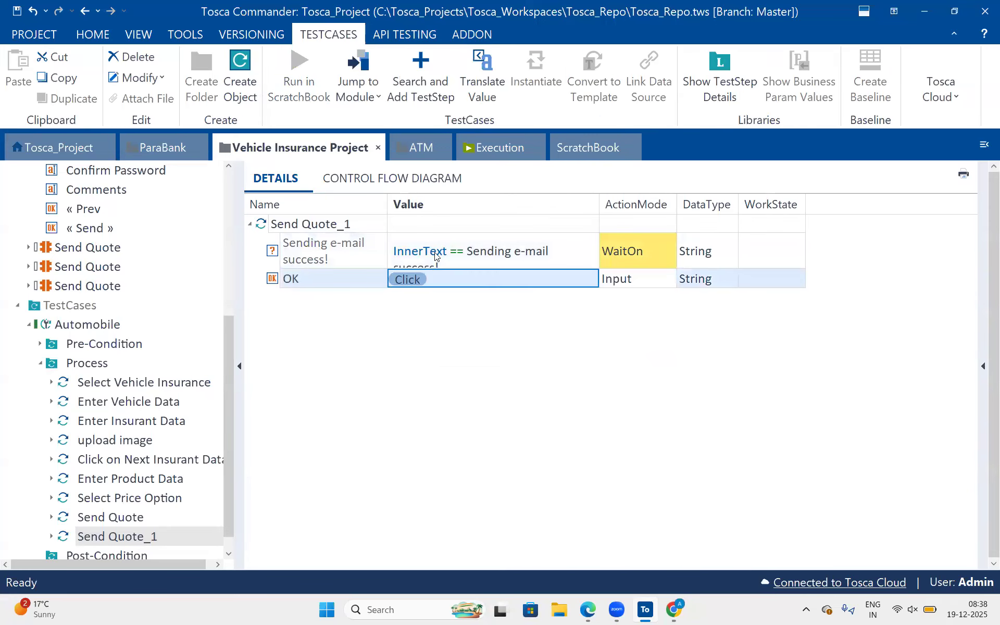
Widen the Value column to fit the full expression and rename the Send Quote_1 test step to "Sending e-mail success!".
click(435, 255)
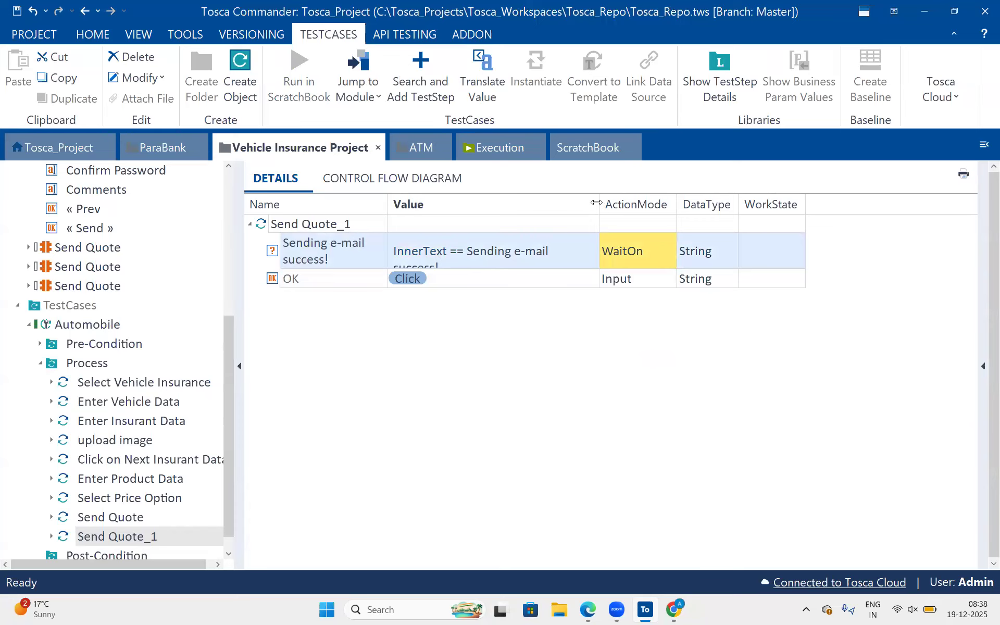
drag(596, 203, 654, 201)
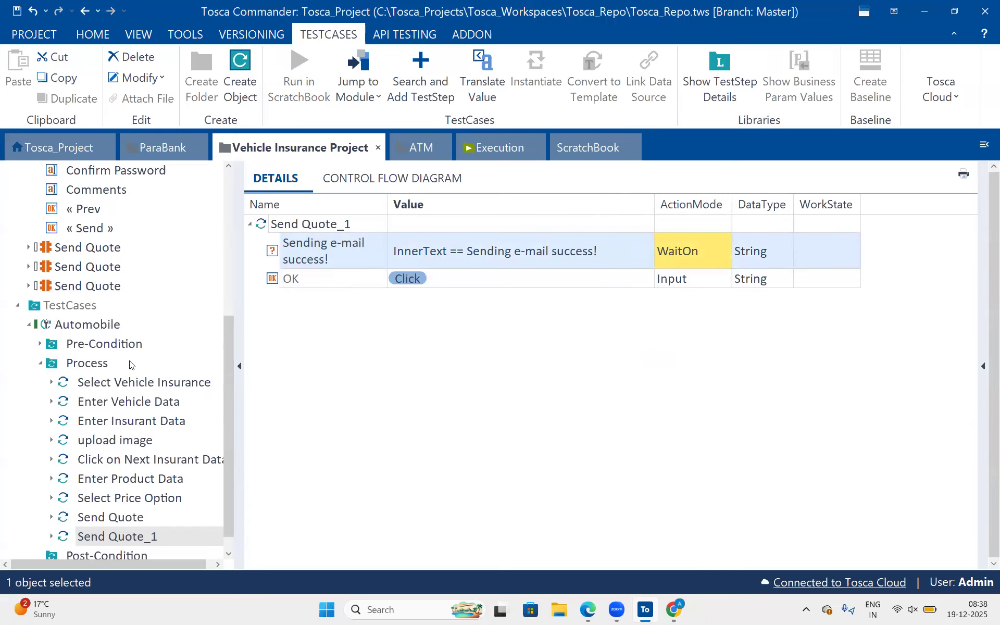
scroll(129, 365, down, 1)
click(365, 228)
key(F2)
text(Sending e-mail success!)
key(Return)
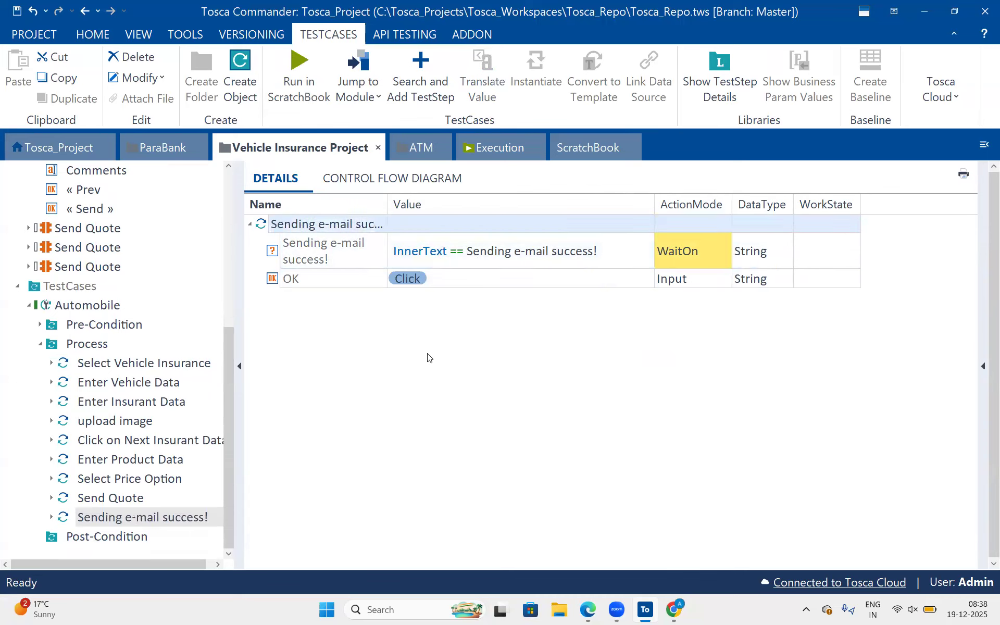
click(428, 358)
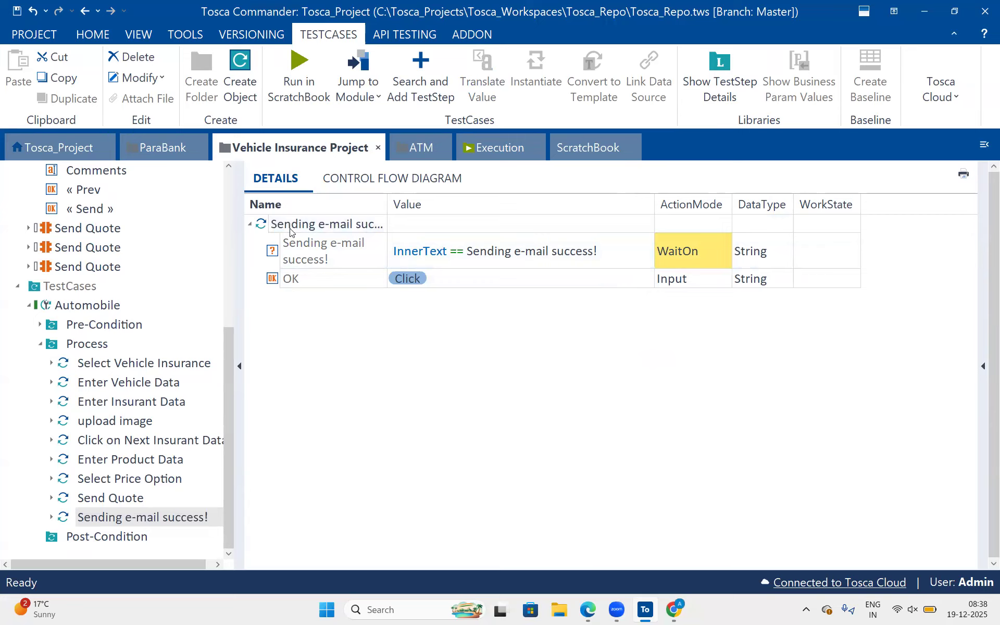
Switch to the Send Quote page in Chrome, highlight the missing-data popup's heading, and return to Tosca Commander.
click(673, 609)
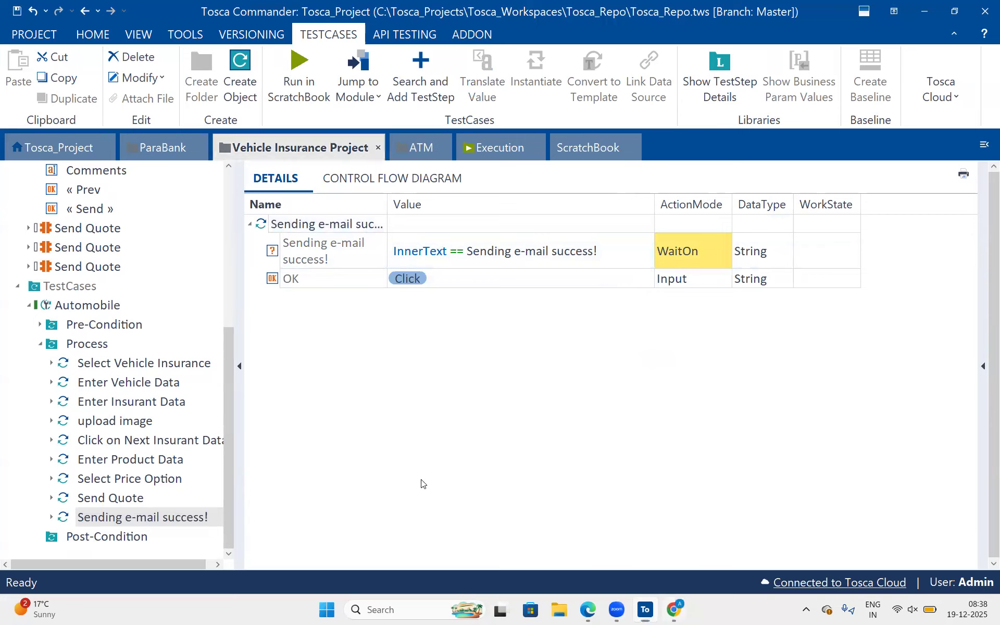
click(397, 473)
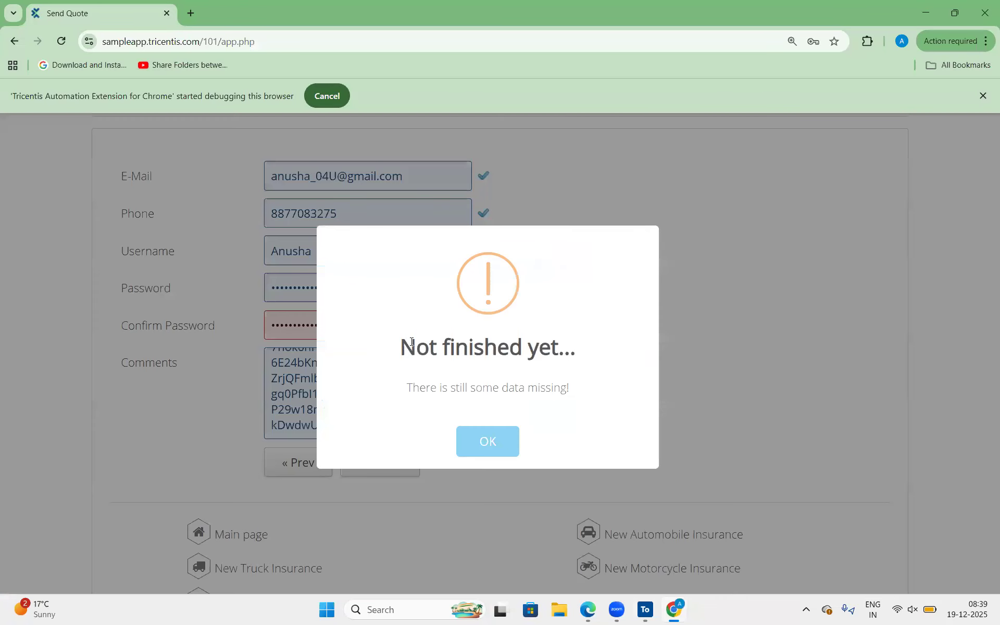
drag(417, 349, 570, 350)
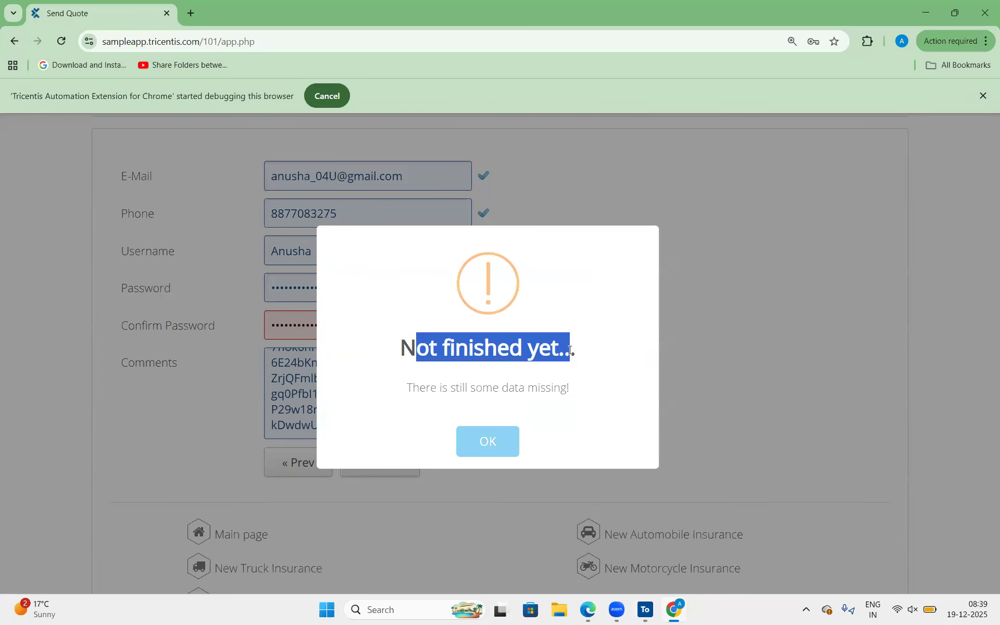
key(alt+Tab)
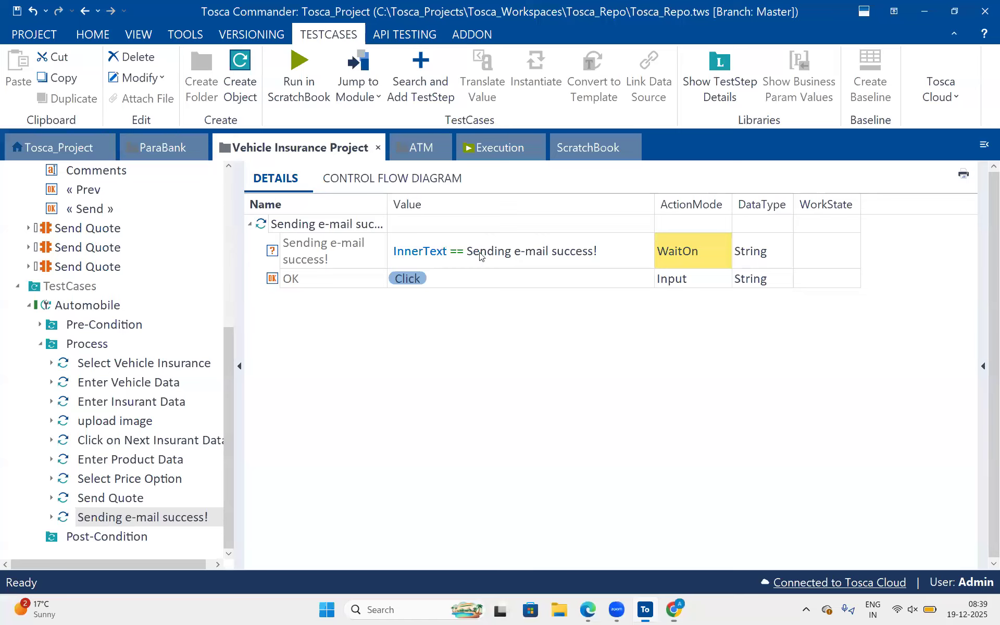
Highlight the expected text after InnerText== in the success message row and leave the value as is.
click(479, 253)
click(458, 244)
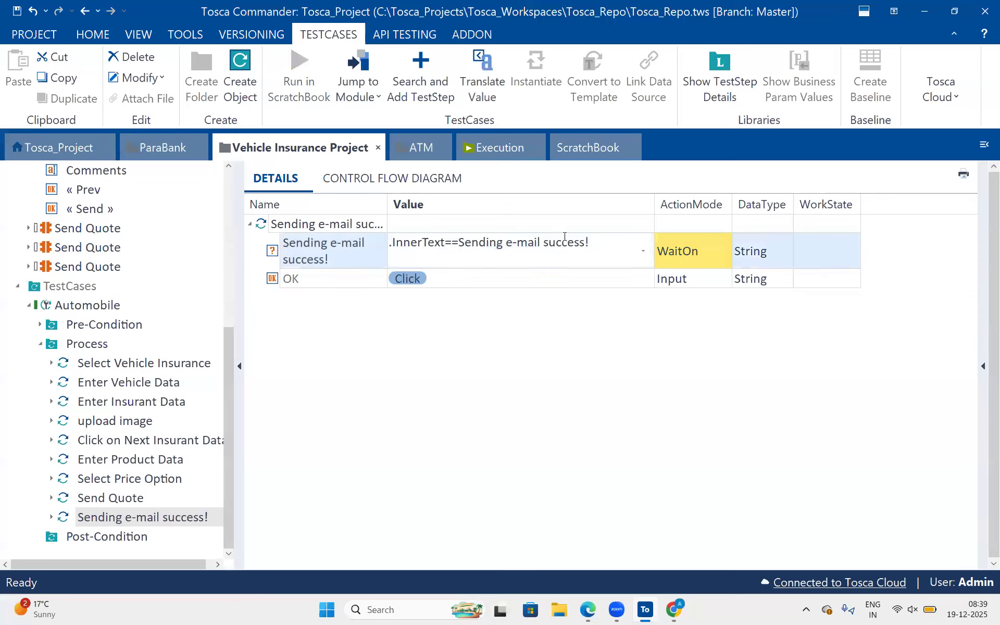
key(shift+End)
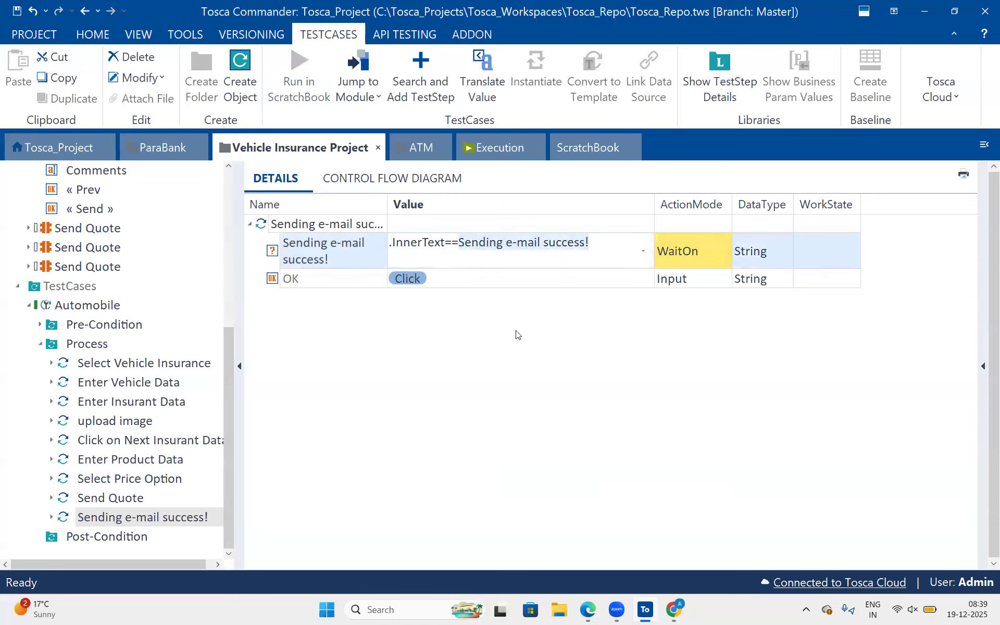
click(410, 289)
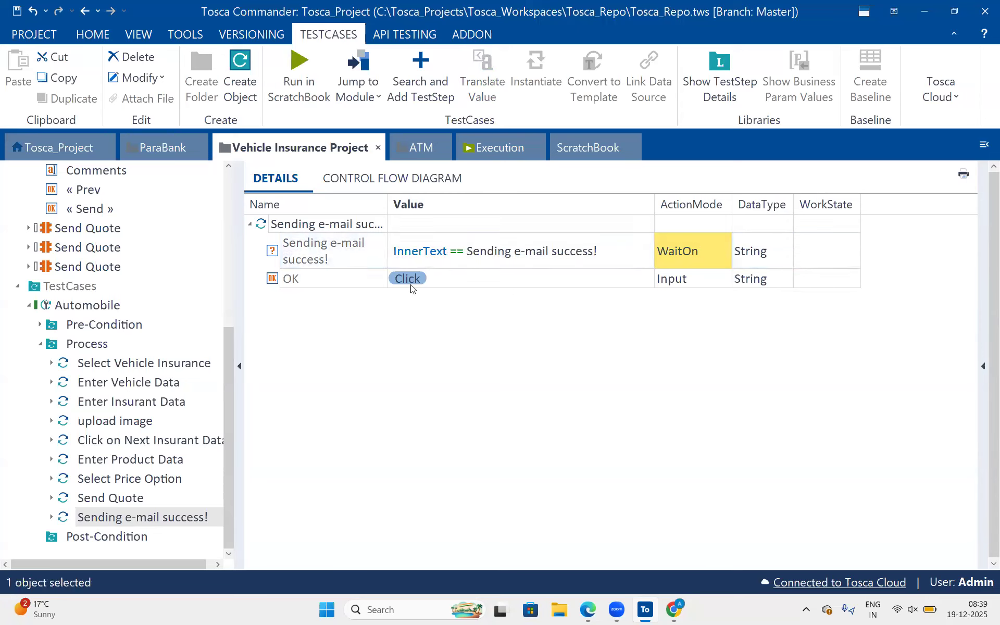
Adjust the width of the Name column in the details of the Sending e-mail success! test step.
click(317, 224)
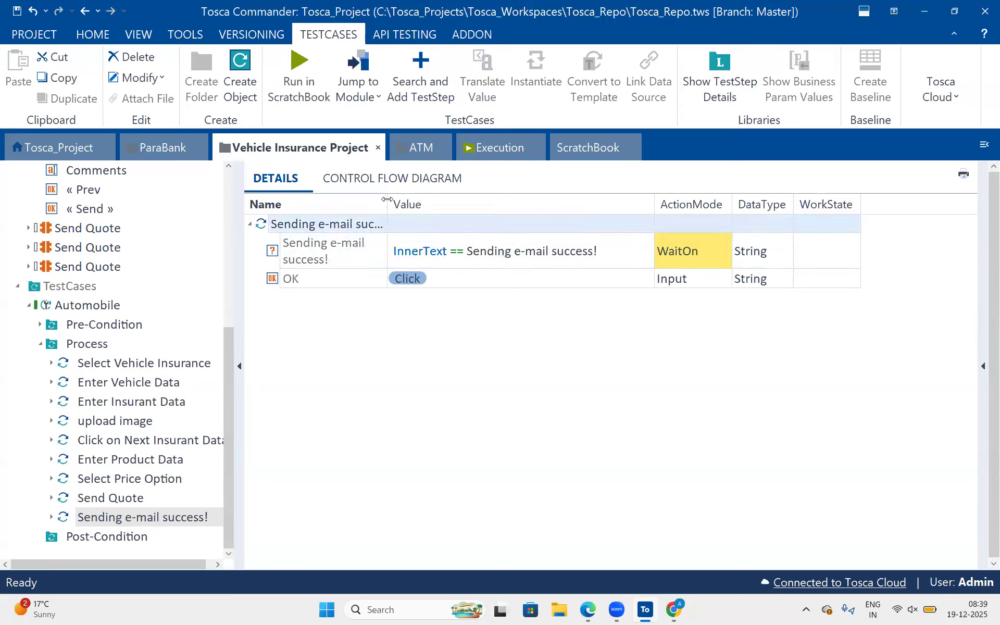
double_click(388, 199)
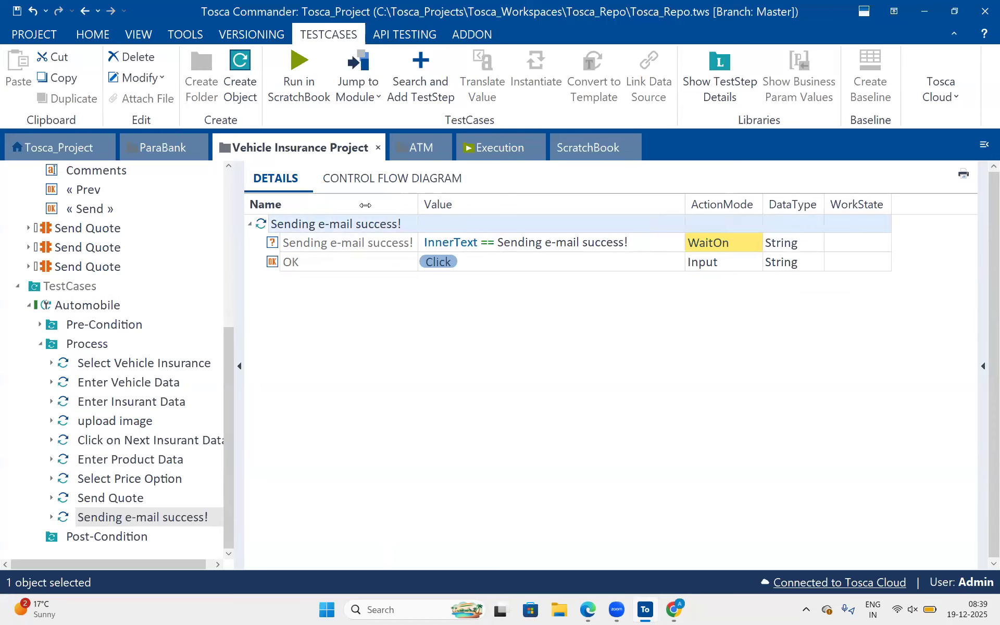
drag(366, 206, 366, 206)
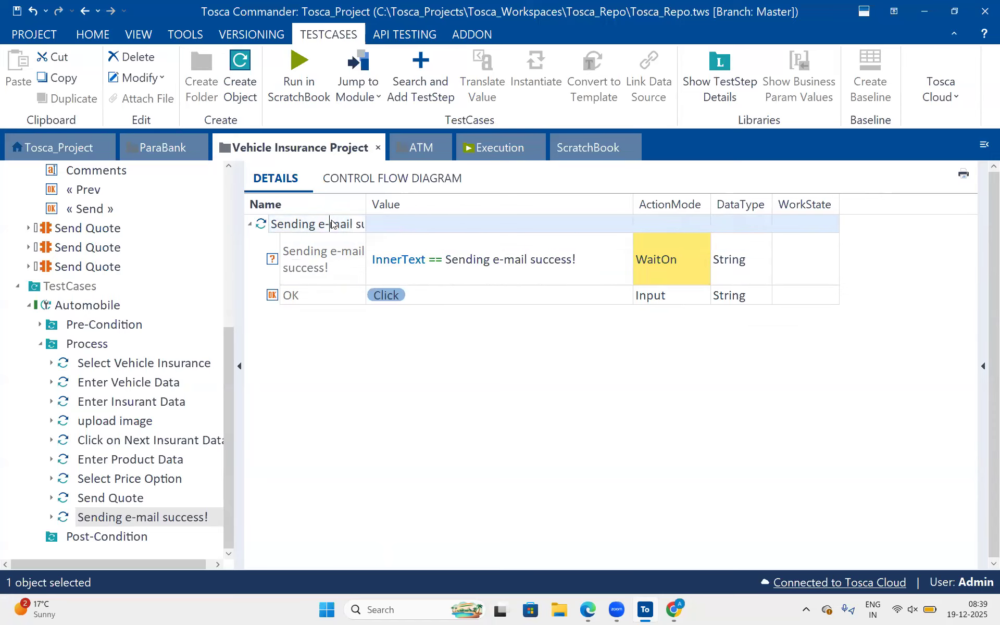
Switch to the Google Docs class notes in Edge and add an indented, correctly spelled line "Verify Sending email success" below the Exp line.
key(alt+Tab)
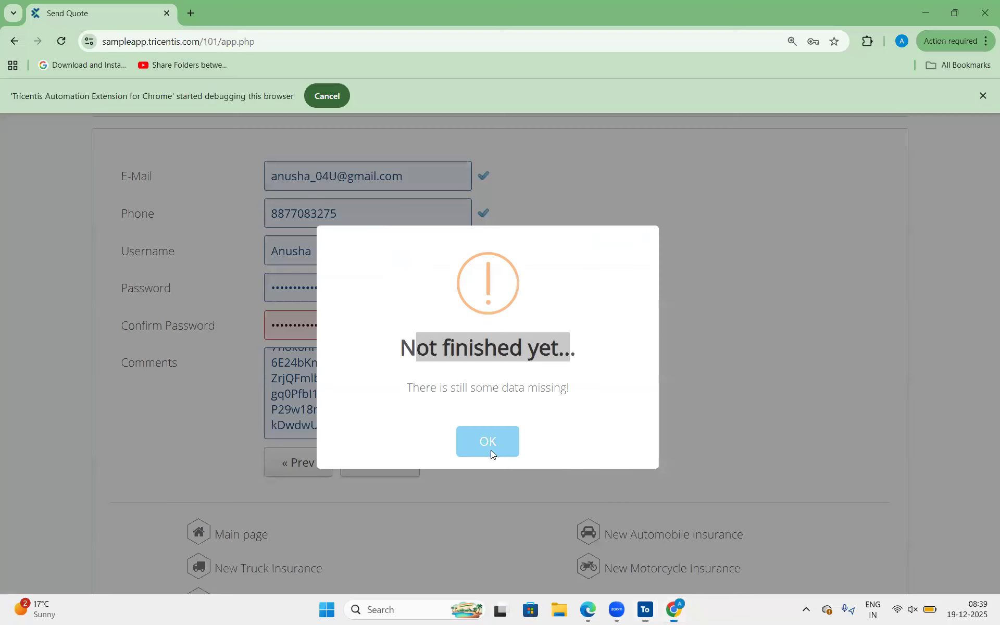
key(alt+Tab)
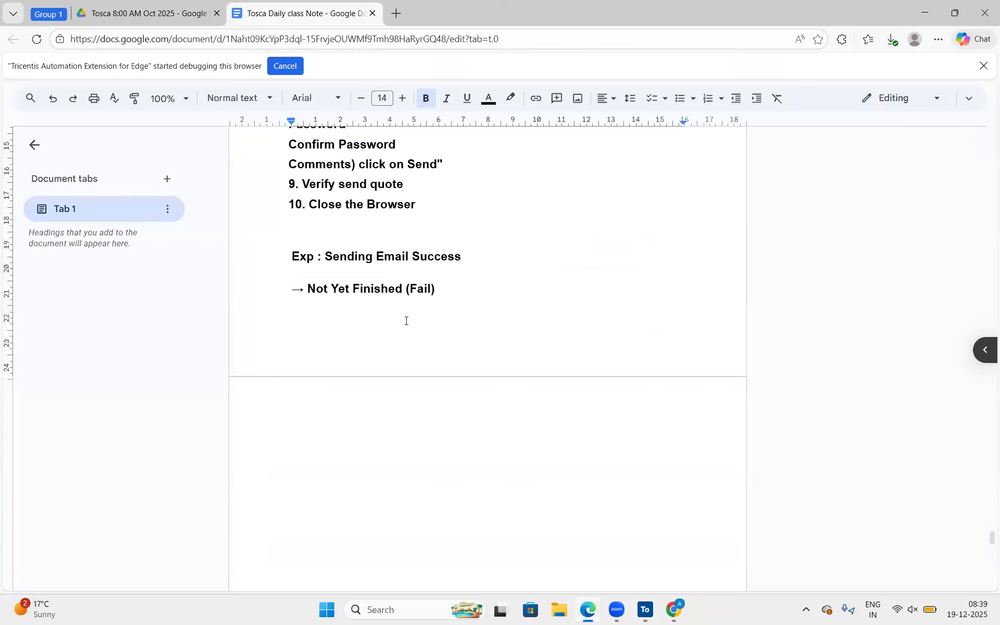
click(376, 273)
key(Tab)
key(Tab)
text(Verify Sendimg email su)
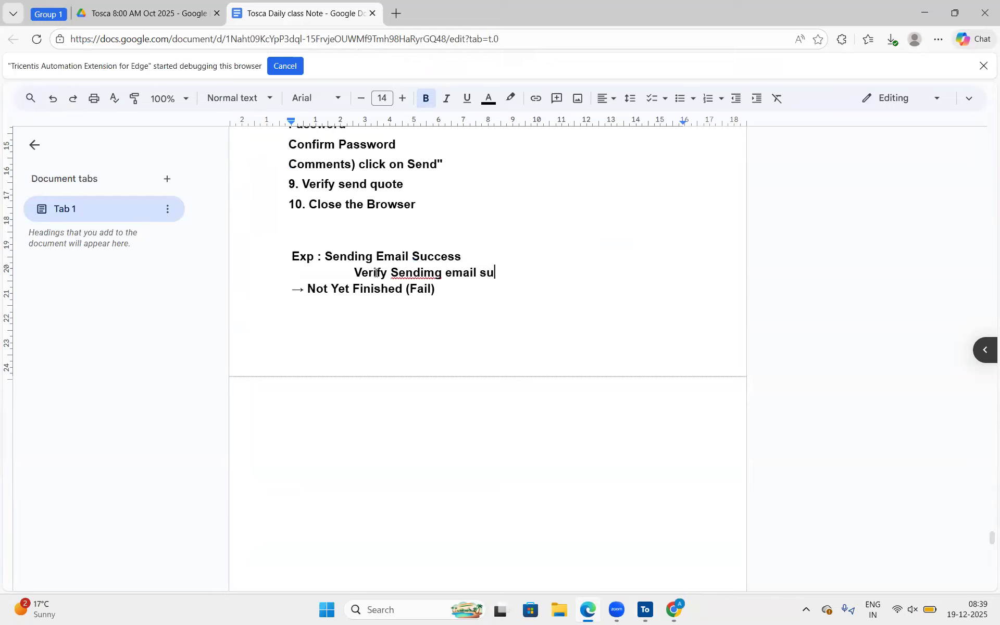
text(ucess)
key(Return)
key(Return)
key(Return)
key(Return)
key(Return)
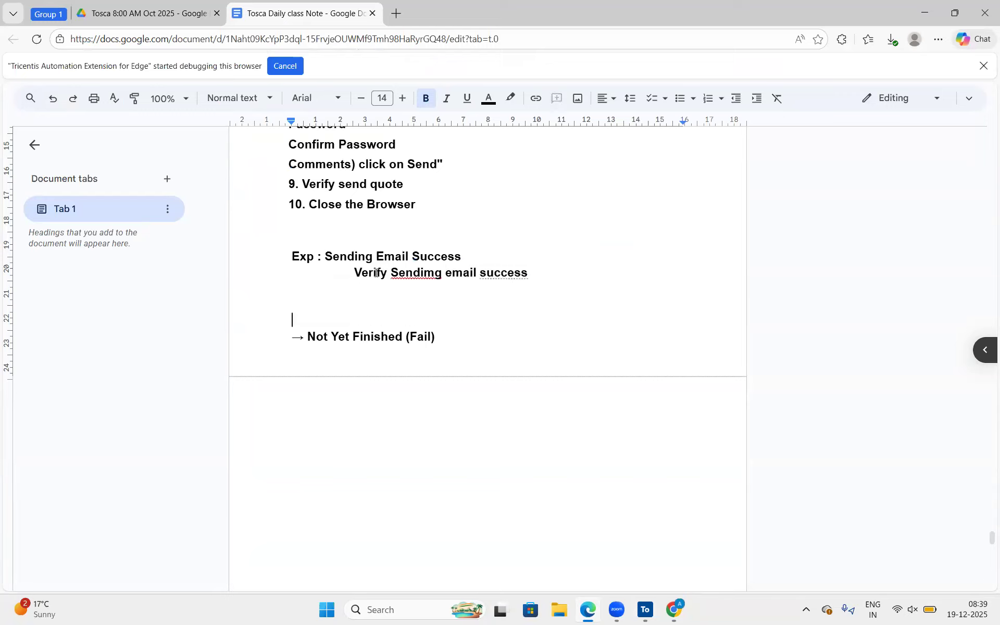
click(415, 272)
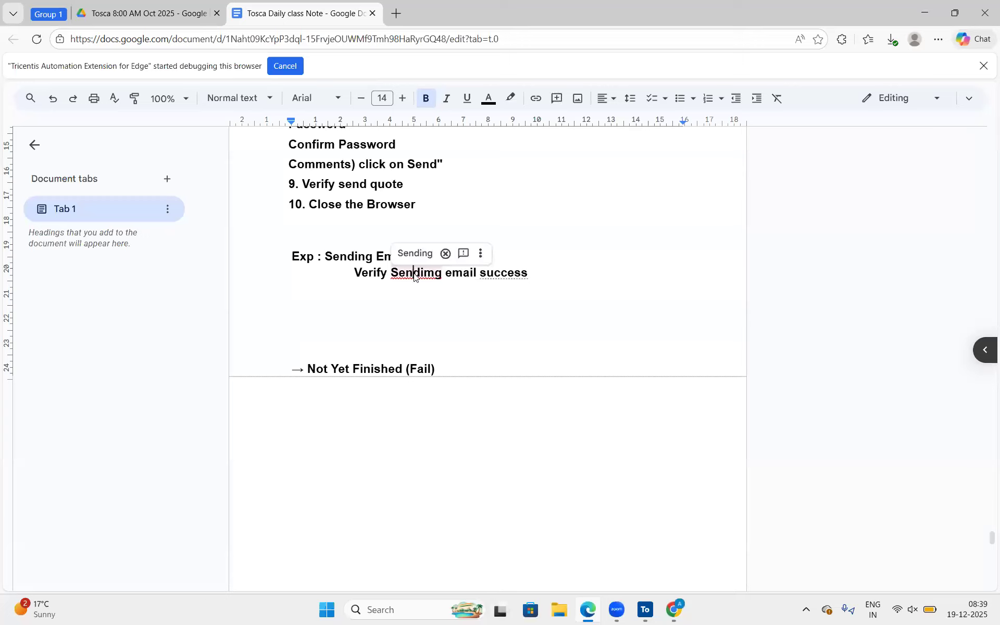
click(415, 253)
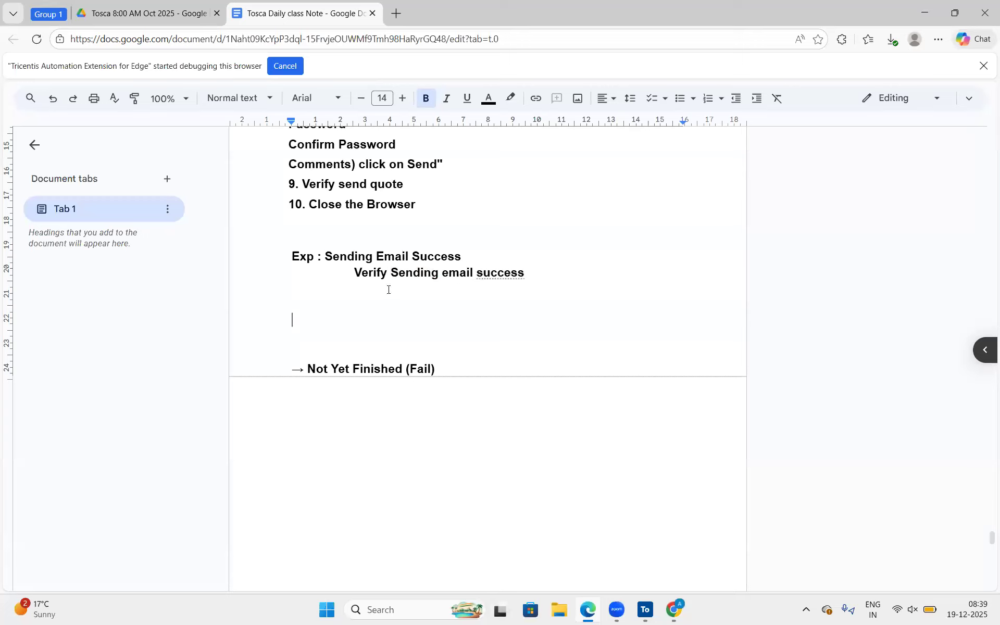
Add an indented outcome line reading "True: CLick n OK" beneath the verification line in the notes.
key(Tab)
text(t)
key(BackSpace)
key(BackSpace)
key(BackSpace)
key(Tab)
text(T)
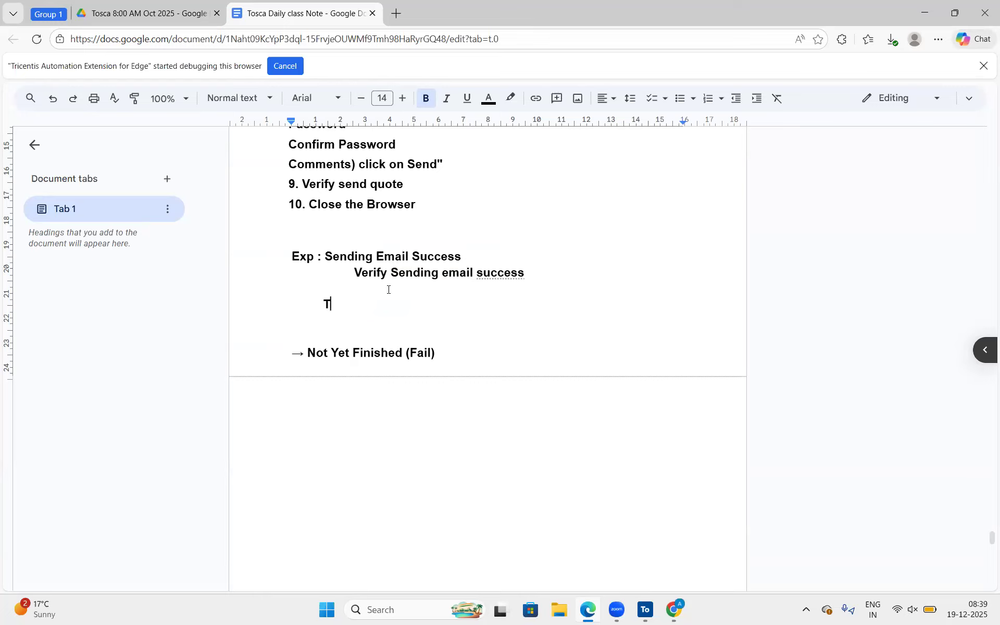
text(rue:  CLick n OK)
Start an indented "False:" outcome line below the True line, separated by a blank line.
key(Return)
key(Return)
key(Tab)
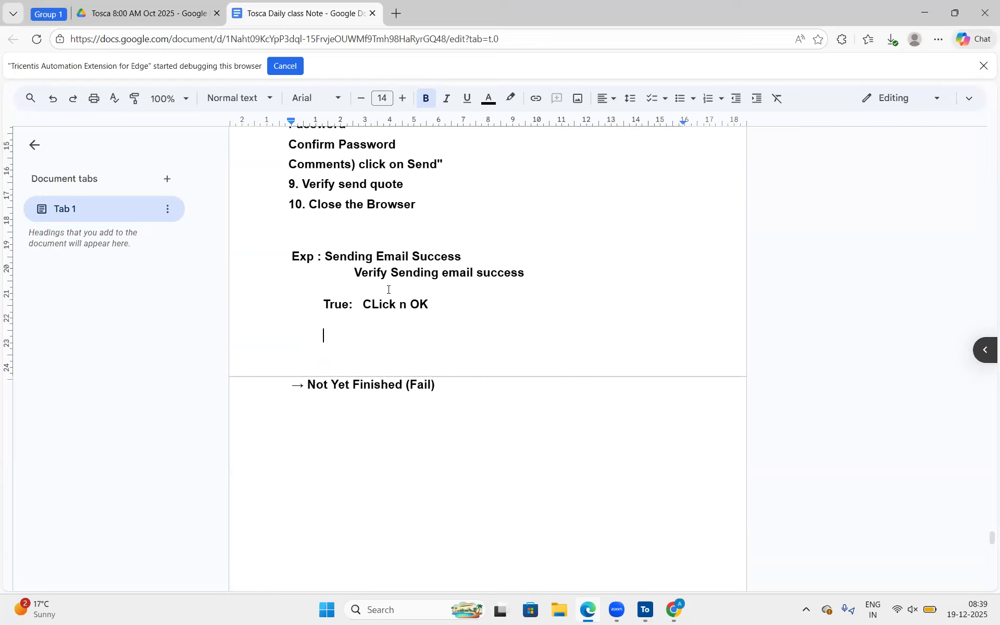
text(False:)
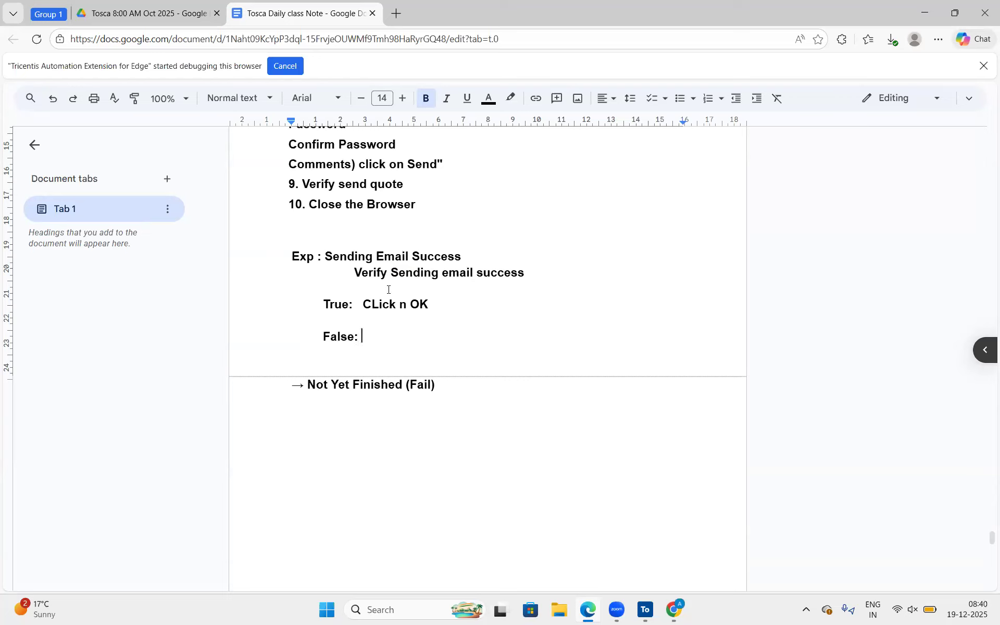
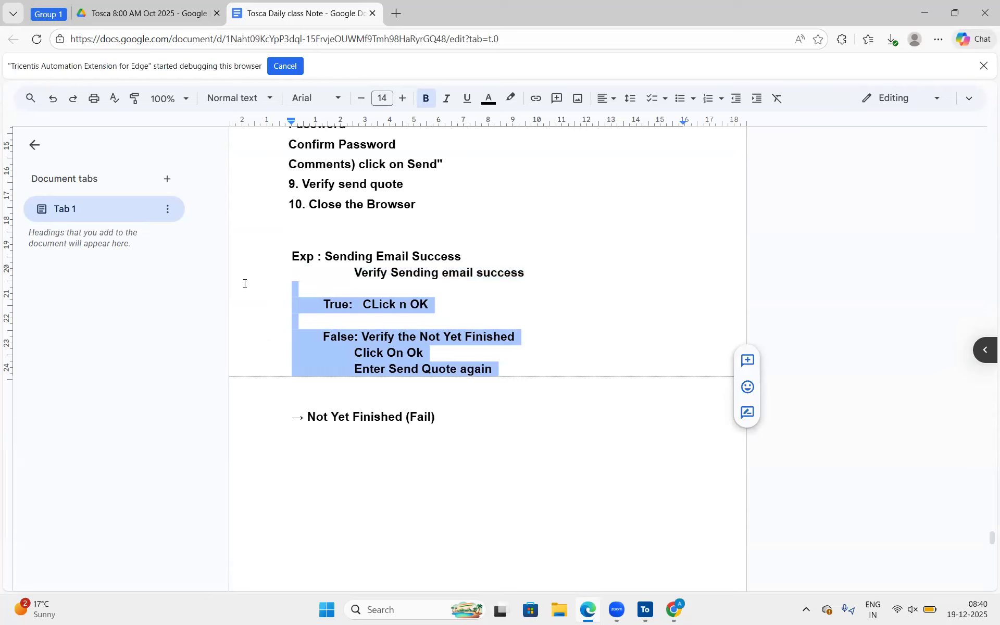
Add an "IF" line below "Not Yet Finished (Fail)" in the notes, with an indented "Condition" line under it.
click(471, 406)
click(409, 442)
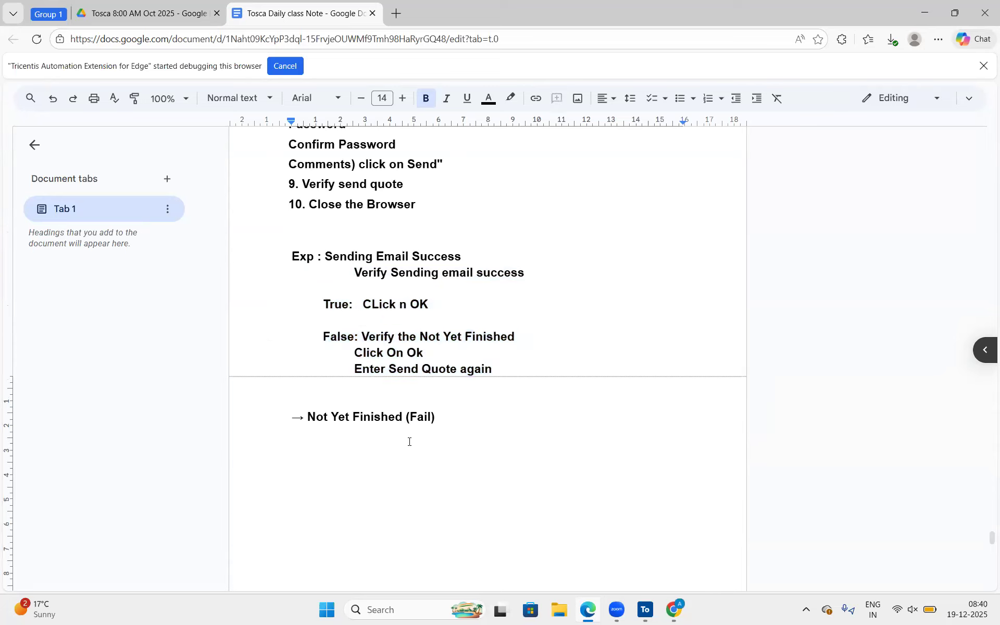
text(IF)
key(Return)
key(Tab)
text(Code)
key(BackSpace)
key(BackSpace)
text(ndition)
Add a double-indented line "Verify the Sending email success" under Condition.
key(Return)
key(Tab)
key(Tab)
text(Verify the Sending MEai)
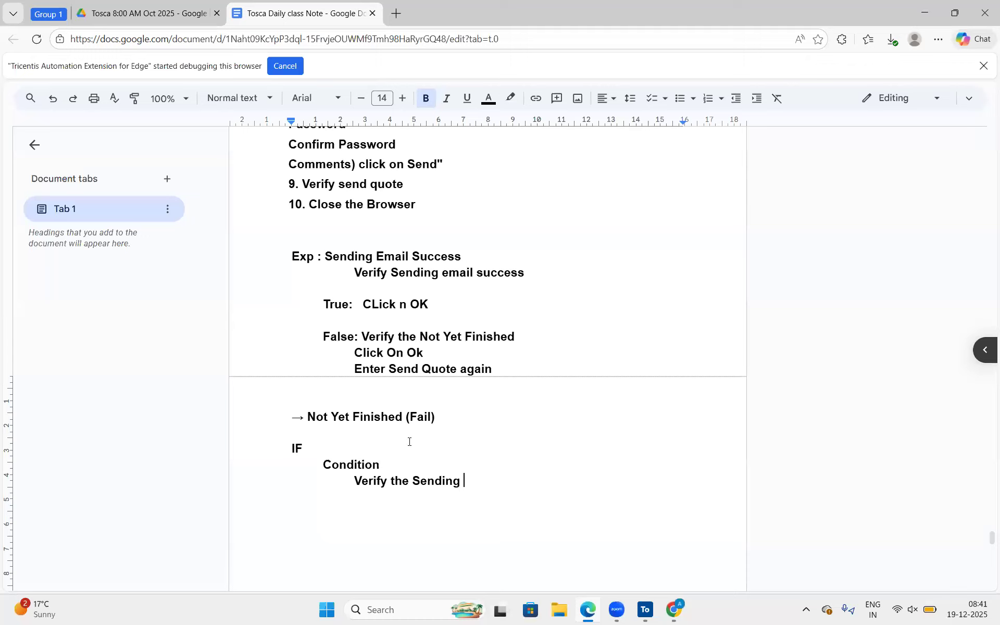
key(BackSpace)
key(BackSpace)
key(BackSpace)
key(BackSpace)
text(email successs)
key(BackSpace)
Add an indented "Then" line to the IF block, with "Click Email success OK" indented beneath it.
key(Return)
key(Tab)
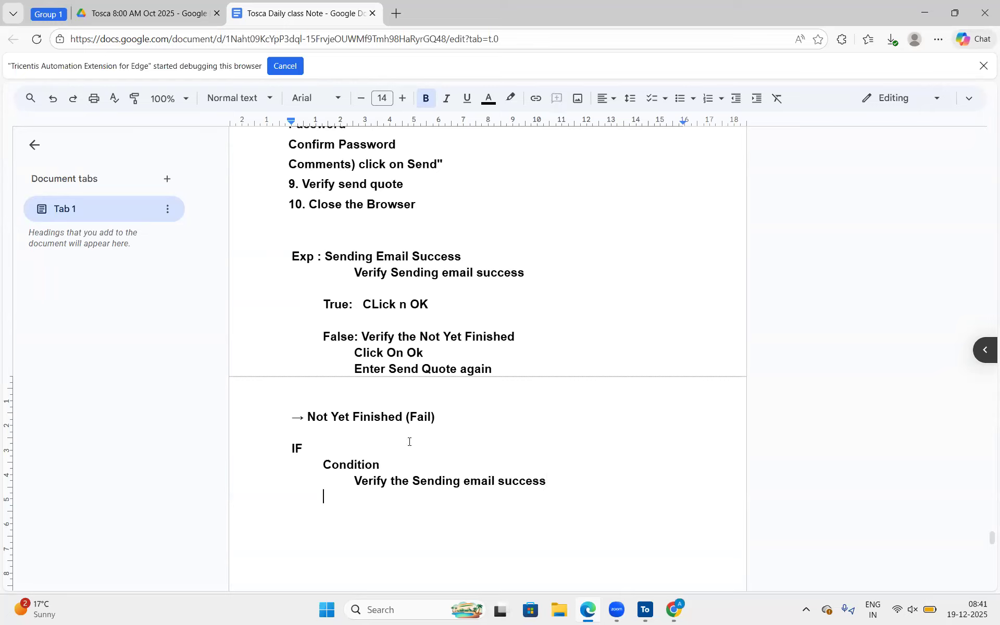
text(Then)
key(Tab)
key(Return)
key(Tab)
text(Click E)
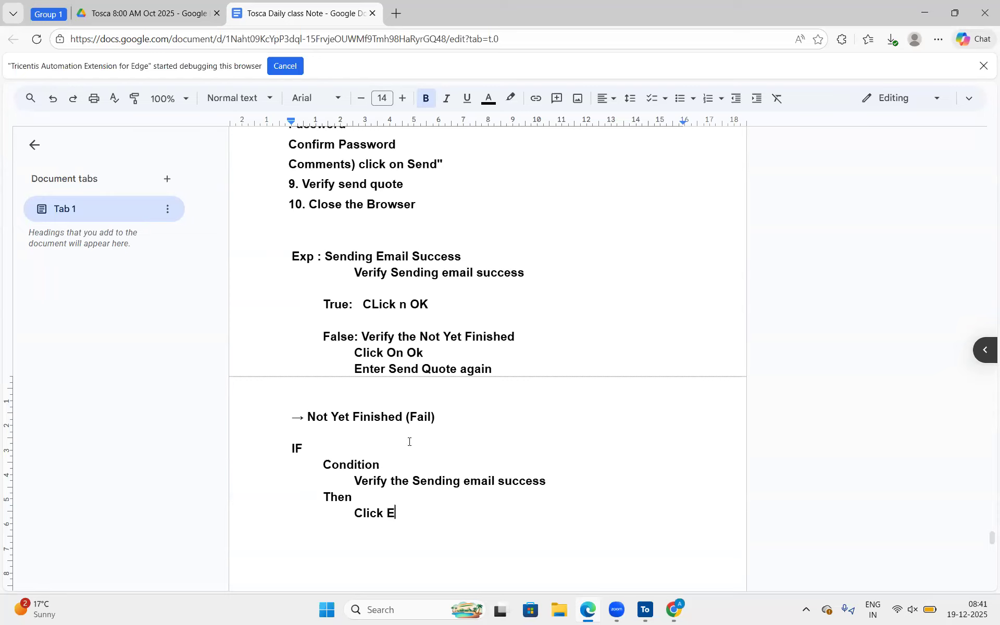
text(mail success OK)
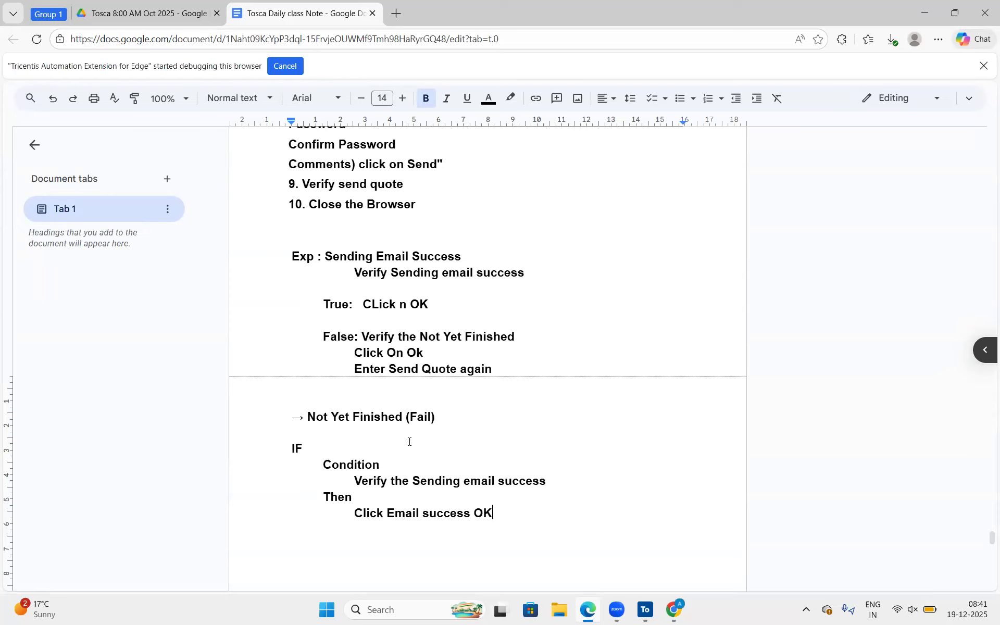
Add an "Else" line with copies of the three False outcome lines, from "Verify the Not Yet Finished" to "Enter Send Quote again".
key(Return)
key(Tab)
text(Else)
key(Return)
key(Tab)
scroll(409, 441, down, 2)
text(V)
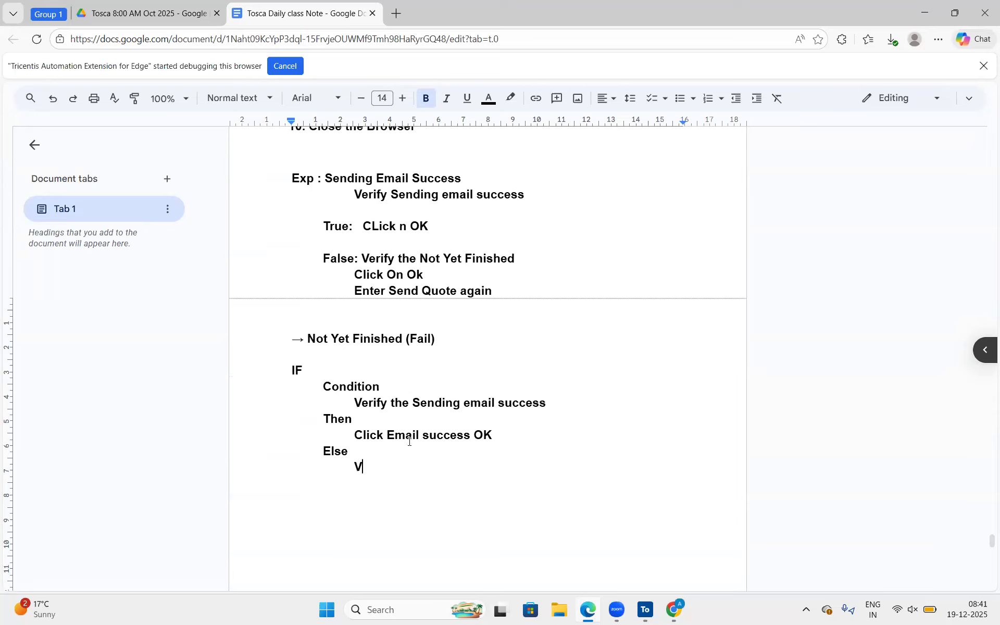
text(erify)
drag(368, 258, 516, 291)
key(ctrl+c)
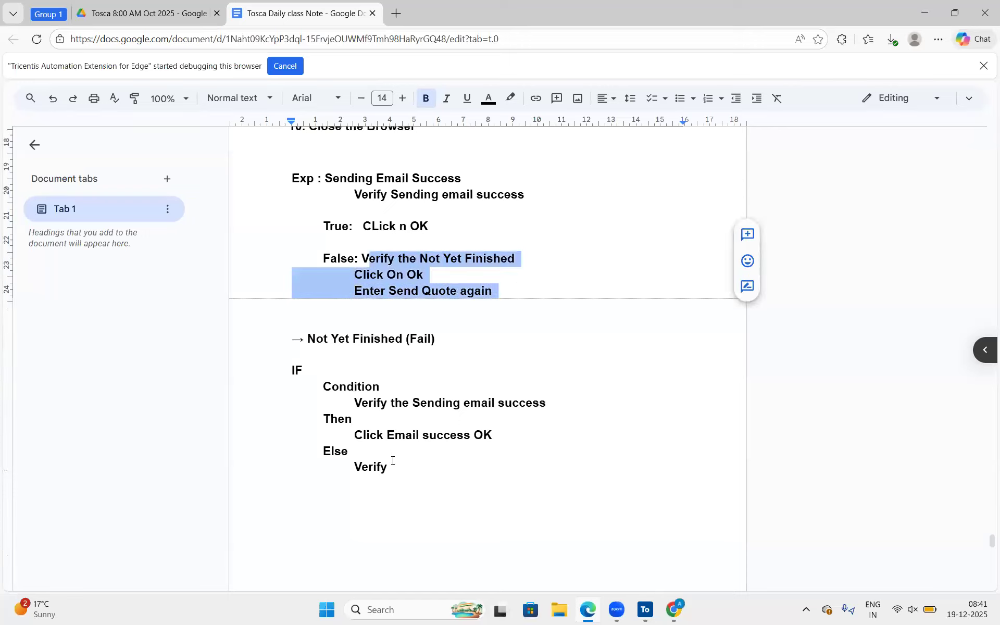
drag(389, 465, 360, 463)
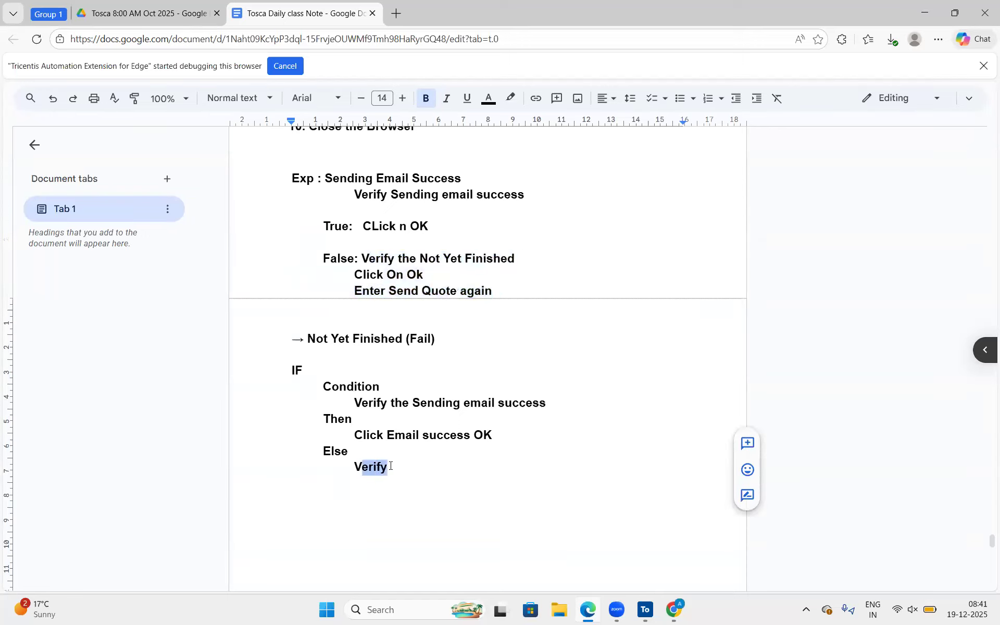
key(ctrl+v)
Copy "Verify the Sending email success" as a double-indented line below the Else lines, separated by a blank line.
scroll(443, 474, down, 1)
mouse_move(494, 472)
mouse_down()
mouse_move(354, 470)
mouse_move(511, 482)
mouse_up()
click(511, 482)
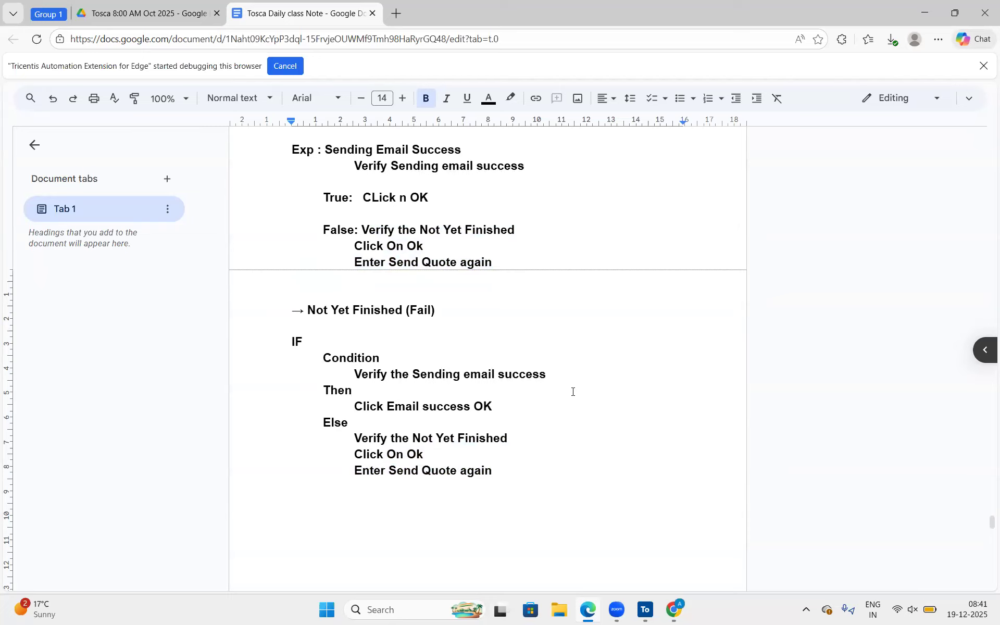
drag(566, 371, 349, 374)
key(ctrl+c)
click(414, 503)
key(Tab)
key(Tab)
key(ctrl+v)
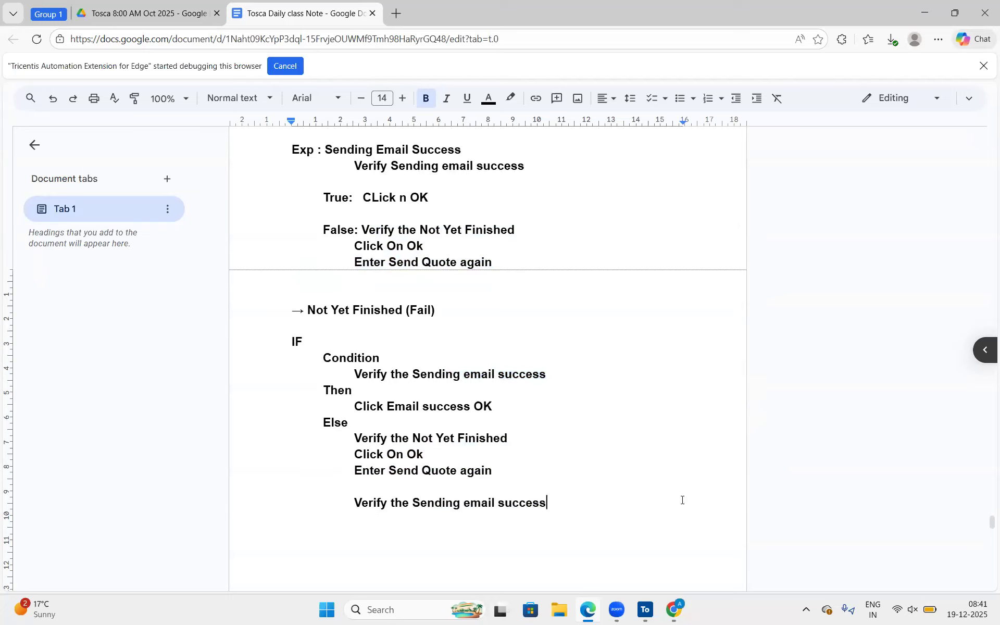
Add a double-indented line "Click OK" below the copied verification line.
key(Return)
key(Tab)
key(Tab)
text(Click OK)
Switch to Tosca Commander and create an If statement in the Automobile test case's Process folder.
key(alt+Tab)
click(112, 344)
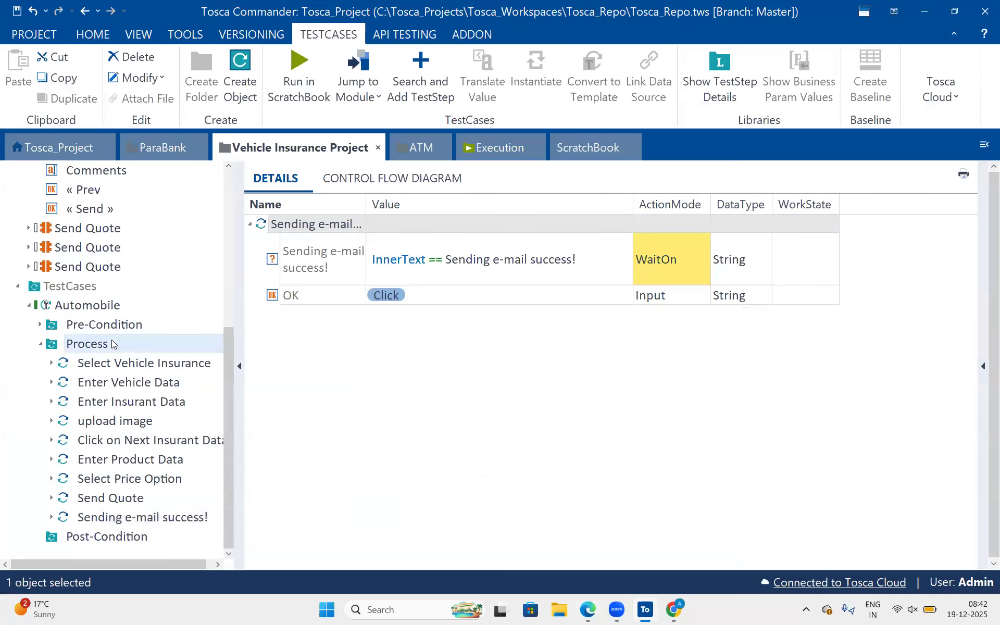
right_click(112, 343)
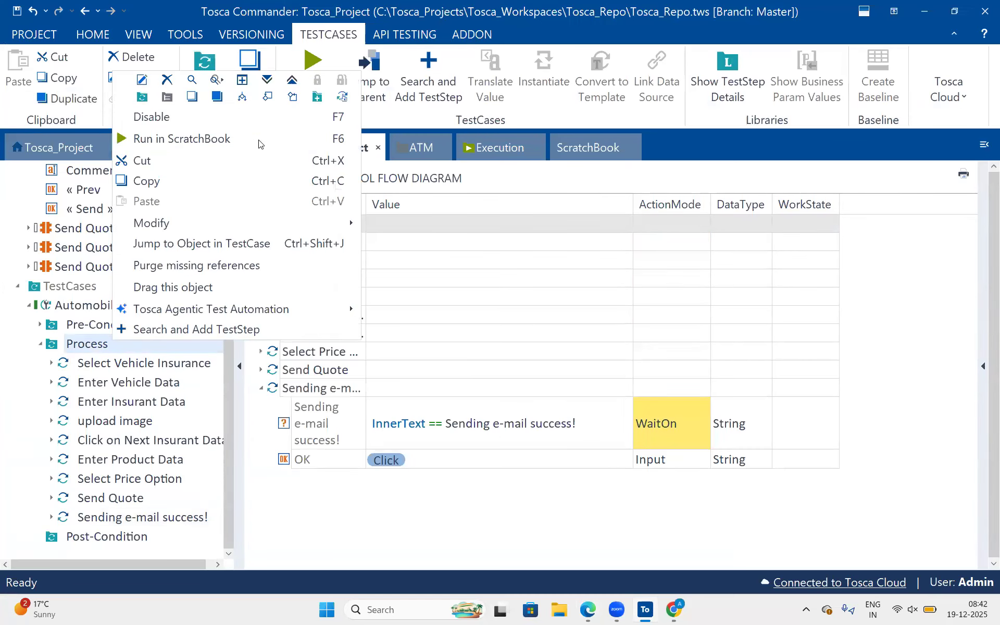
click(238, 96)
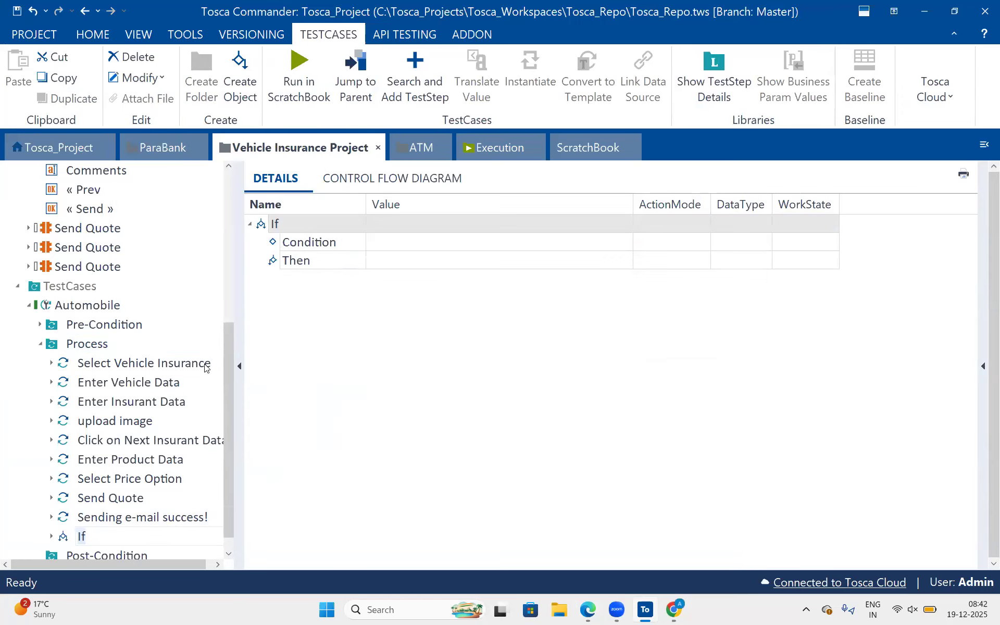
Move the Sending e-mail success! test step into the If statement's Condition and clear the Click value from its OK button.
drag(64, 517, 292, 239)
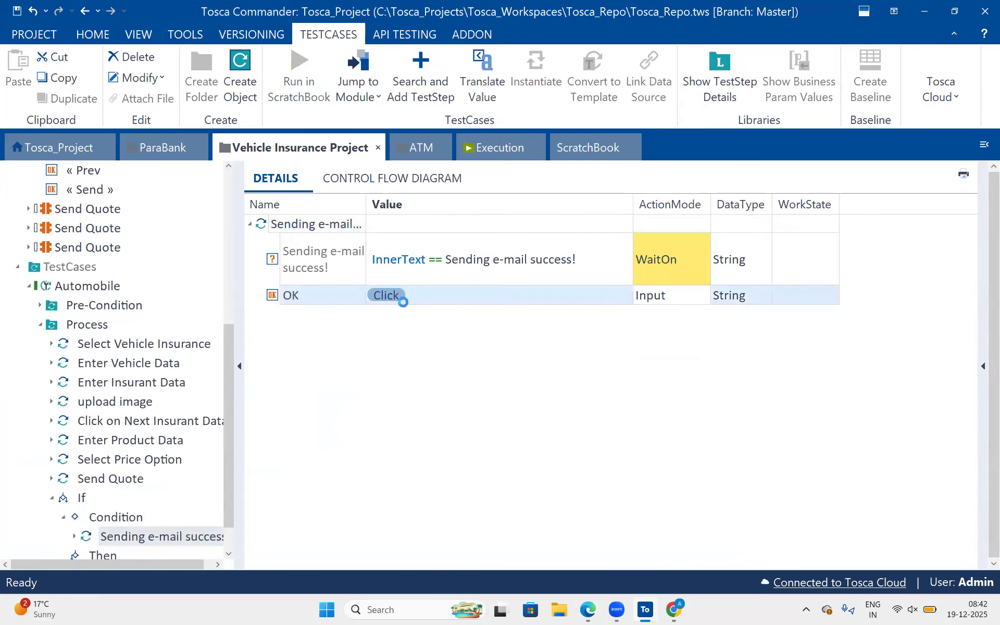
scroll(112, 448, down, 1)
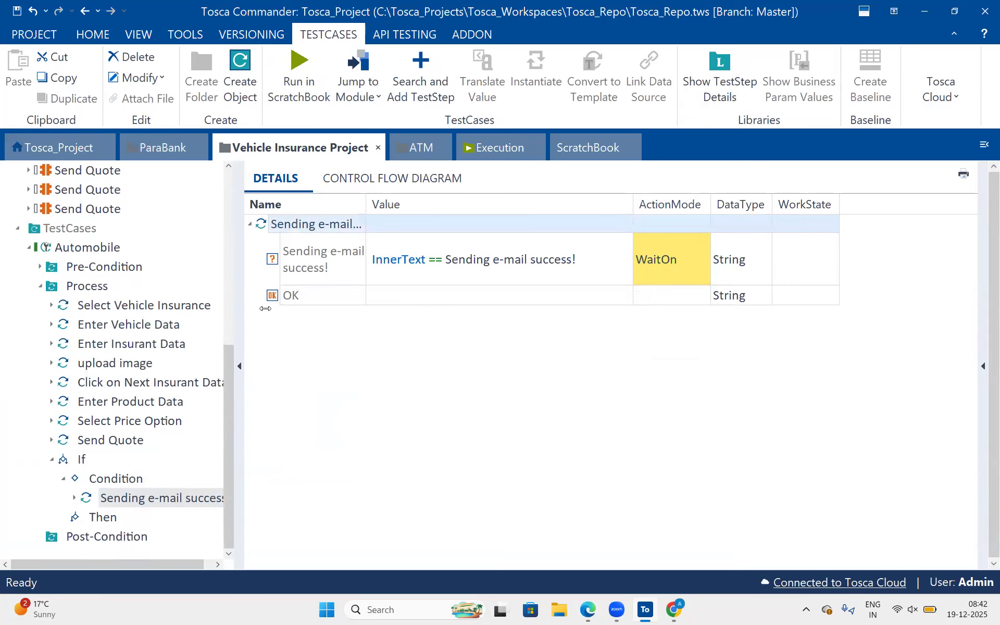
click(250, 225)
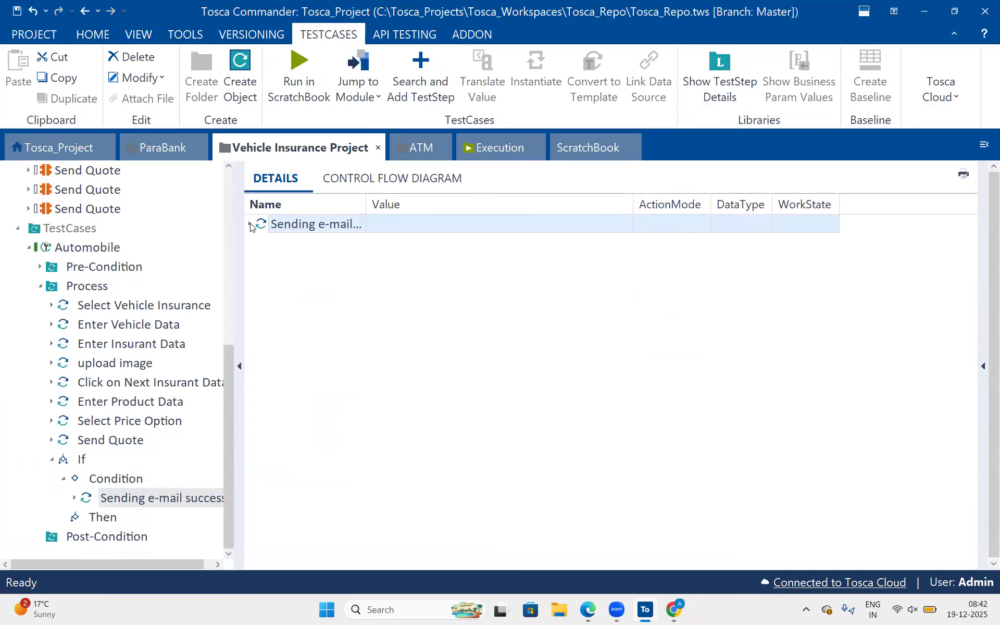
click(251, 224)
Add the Send Quote module with the e-mail success popup to the Then branch and set its OK value to {Click}.
drag(48, 208, 94, 518)
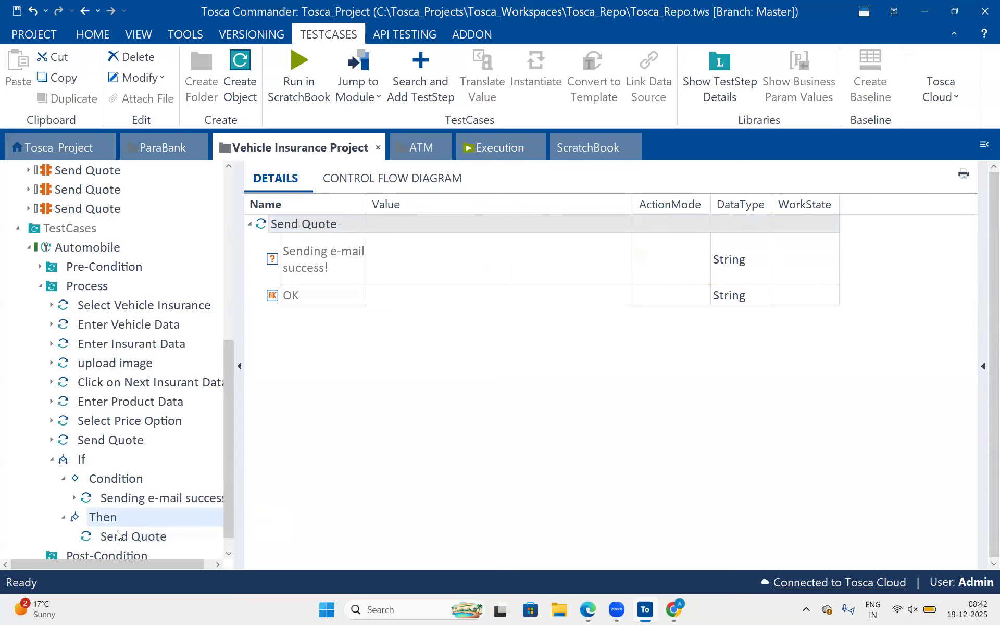
click(406, 268)
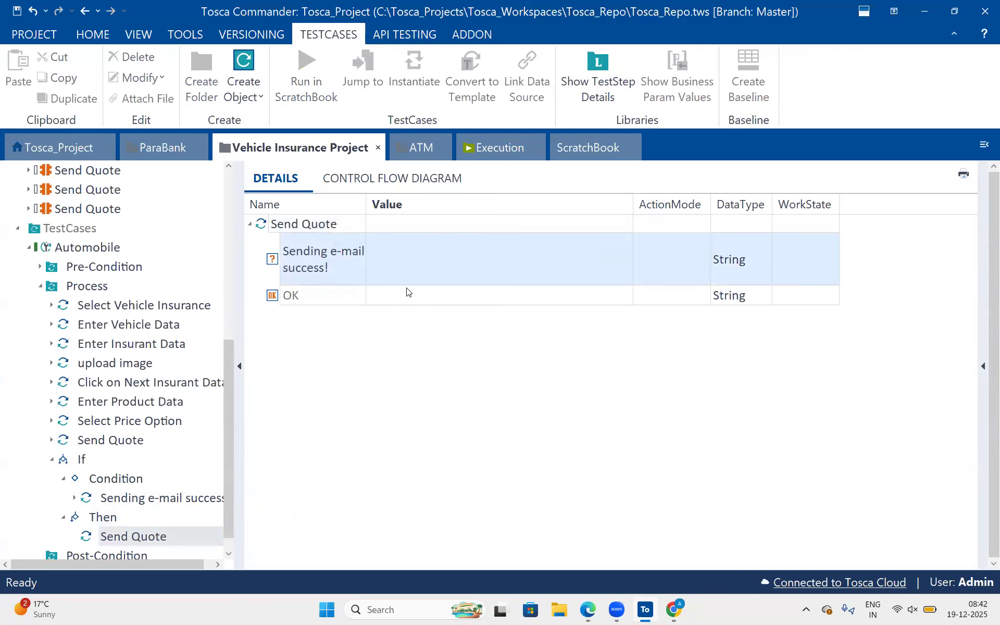
click(408, 290)
text({Click)
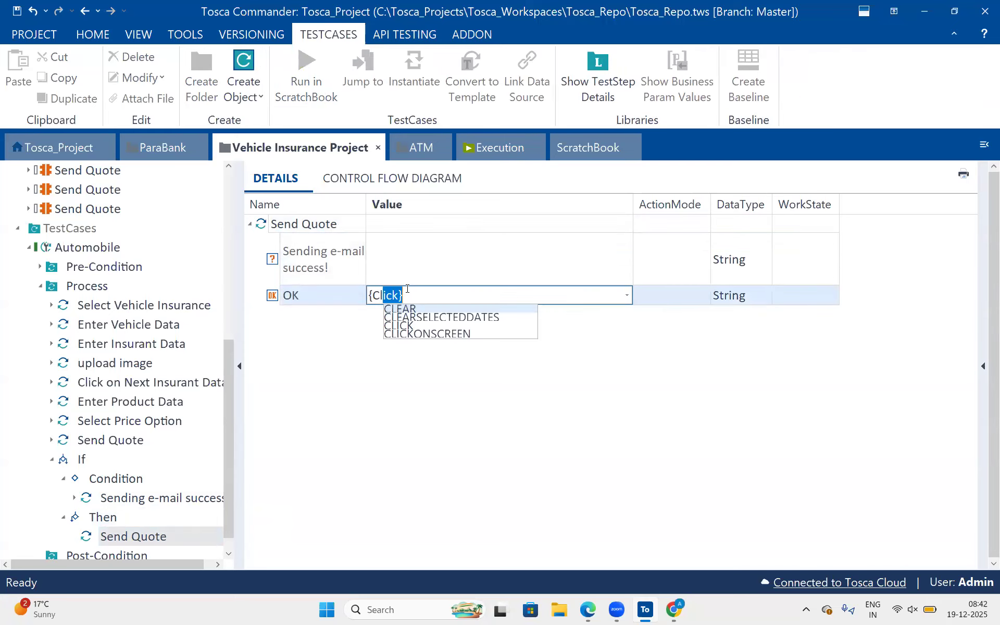
key(Return)
key(Return)
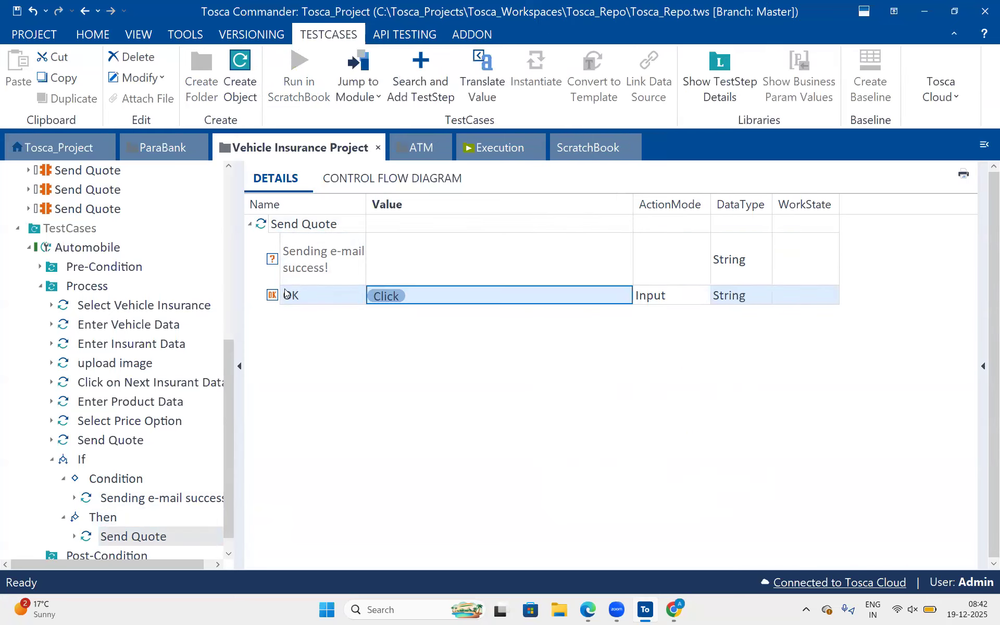
Rename the If statement as "Sending e-mail success!", using the name copied from the element in its Condition.
drag(245, 268, 291, 256)
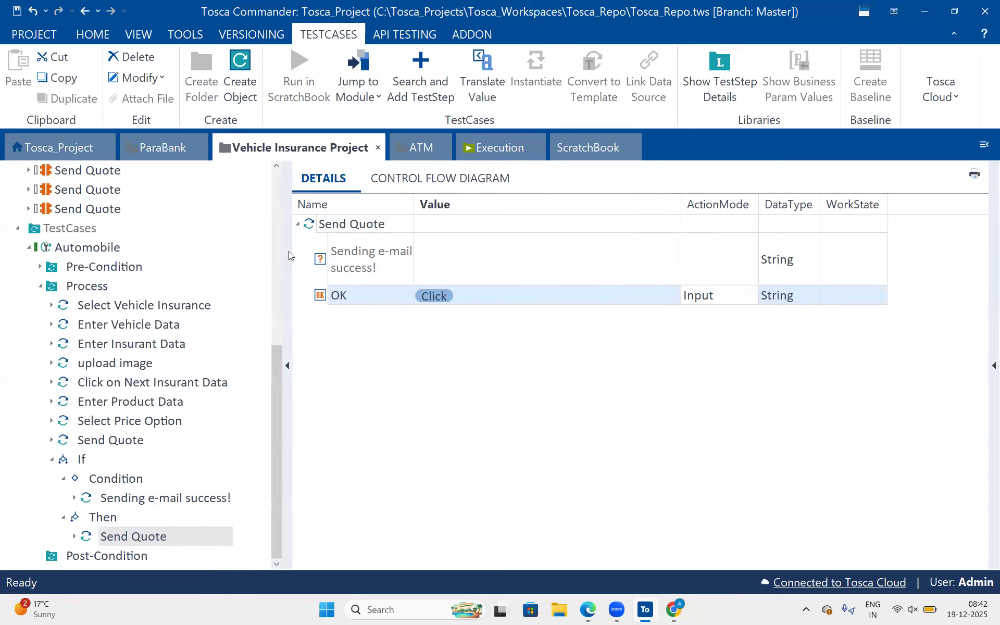
click(76, 467)
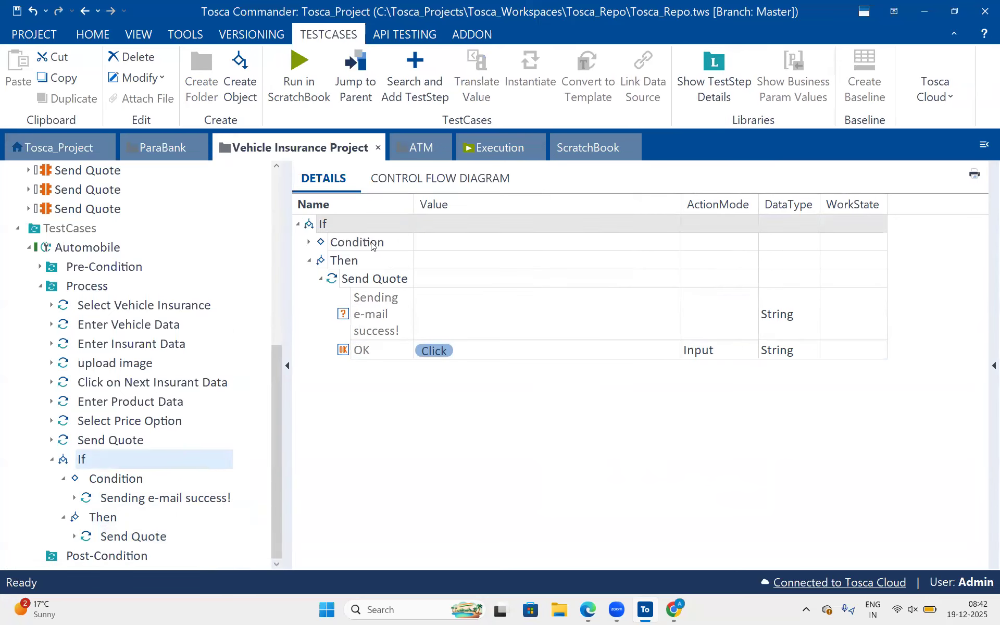
click(372, 246)
click(309, 243)
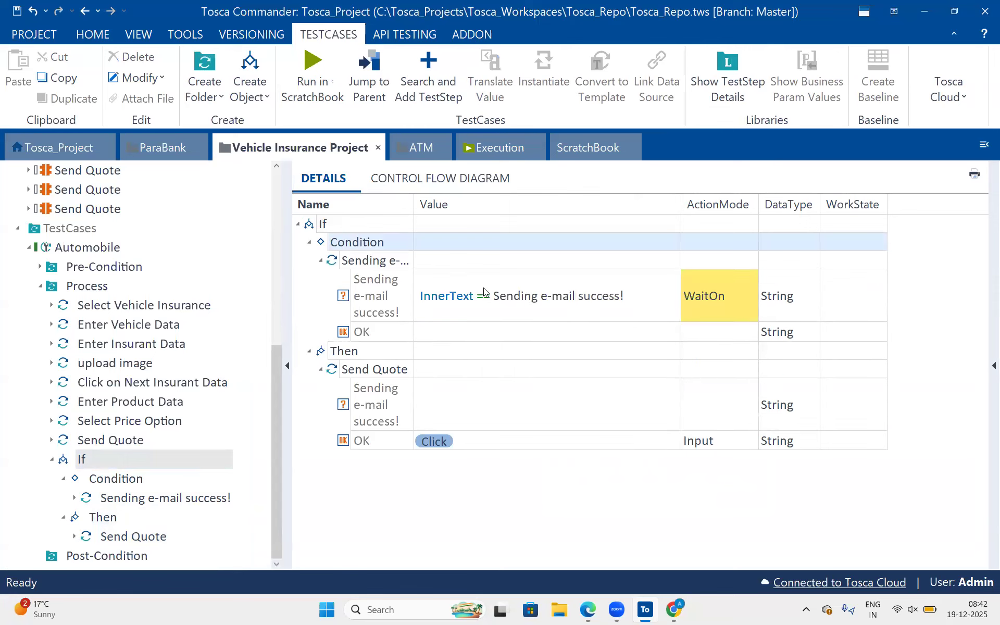
click(382, 311)
click(382, 311)
key(ctrl+c)
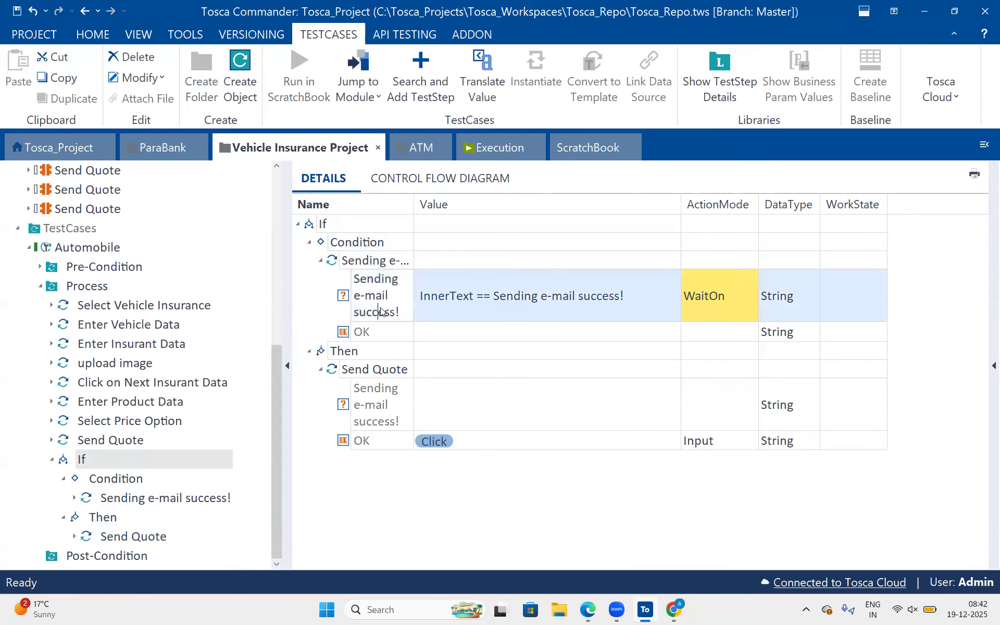
click(349, 229)
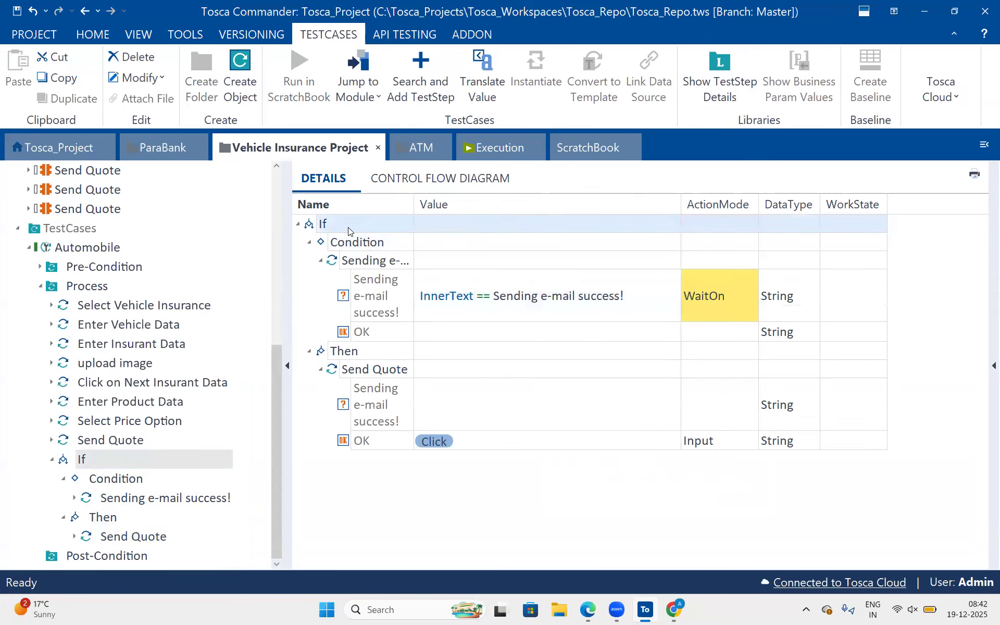
key(ctrl+v)
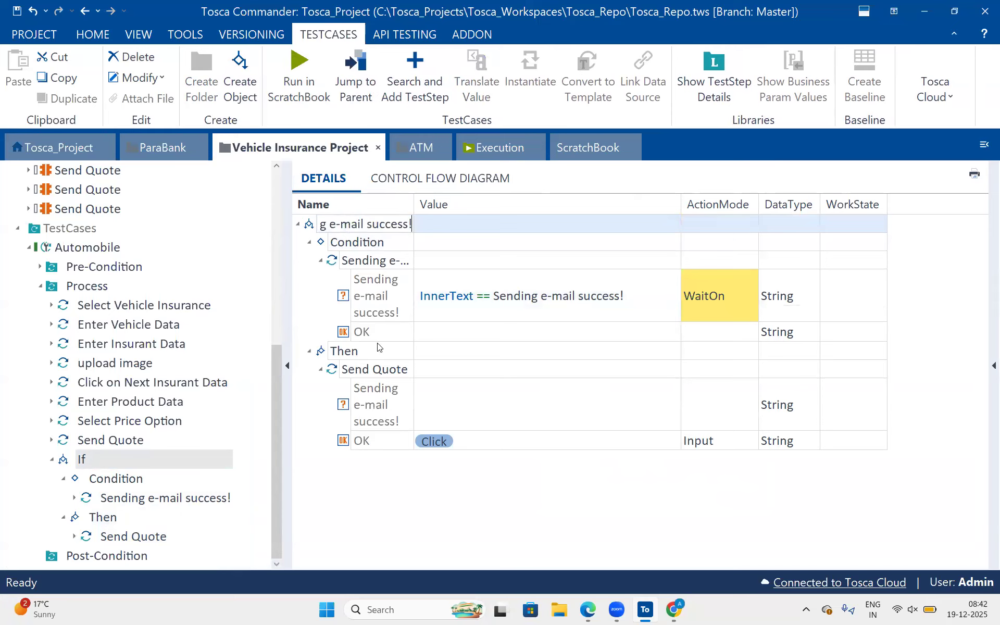
click(379, 350)
Create an Else branch in the Sending e-mail success! statement and add the Send Quote module for the missing-data popup to it.
click(323, 225)
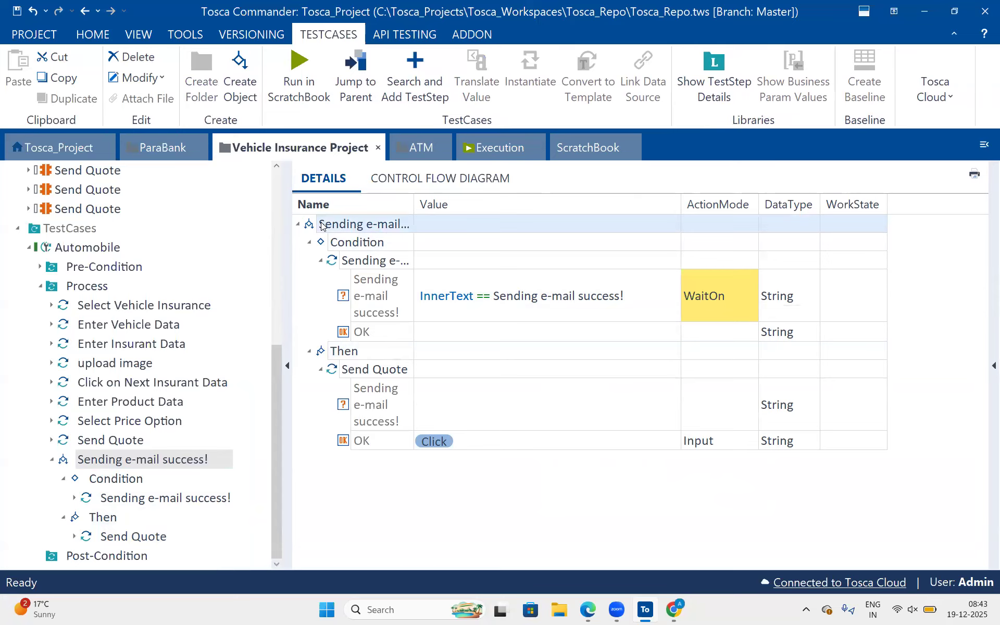
right_click(322, 225)
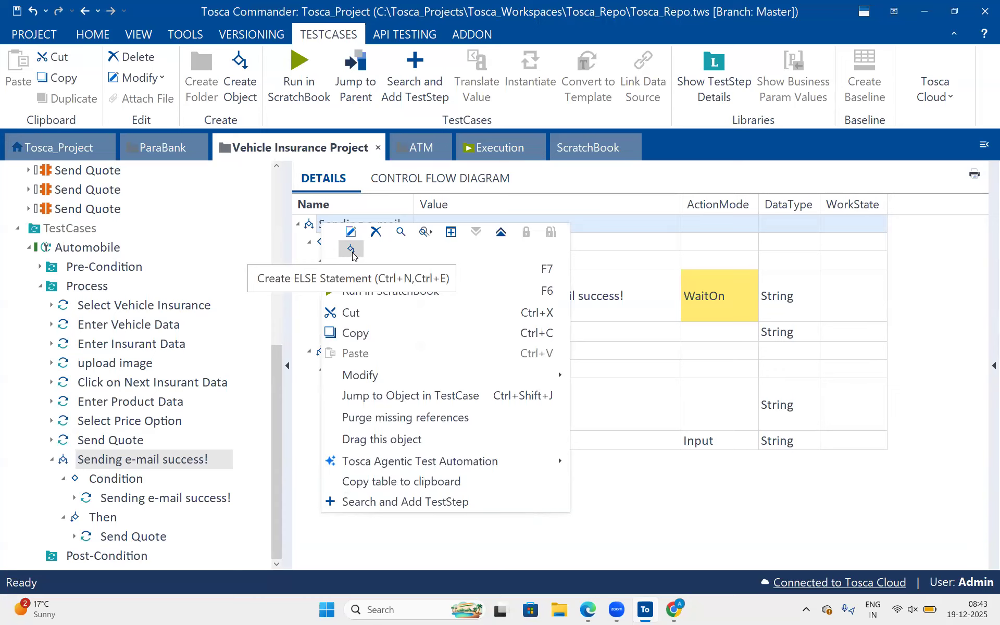
click(351, 250)
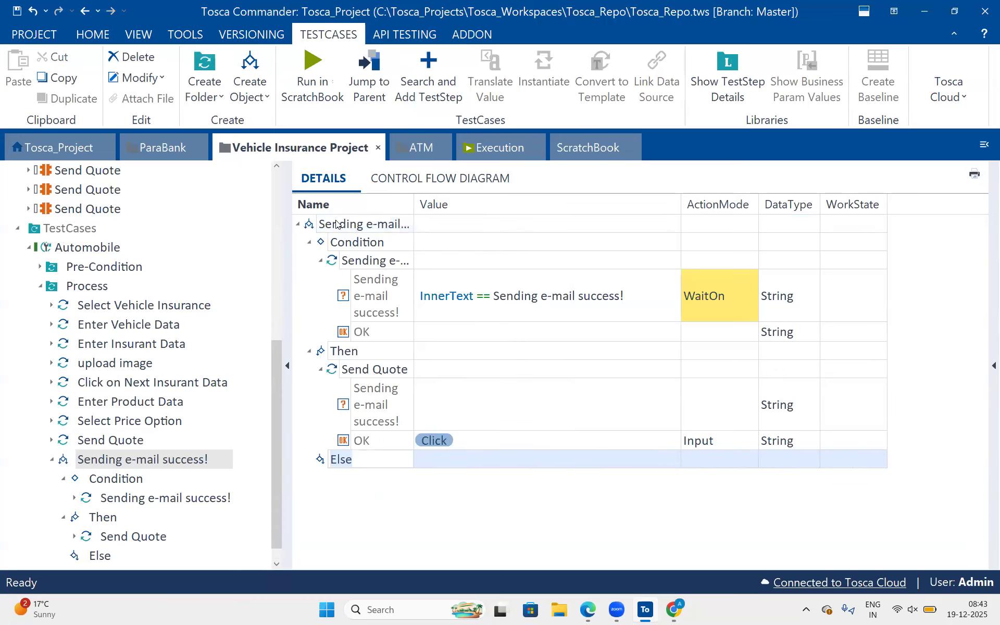
click(337, 224)
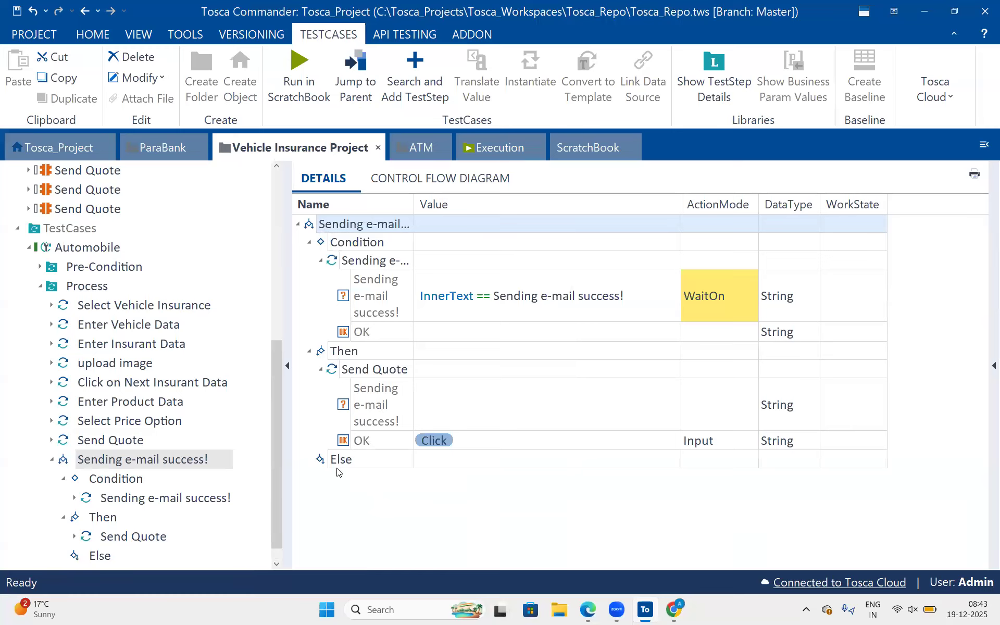
drag(51, 173, 102, 174)
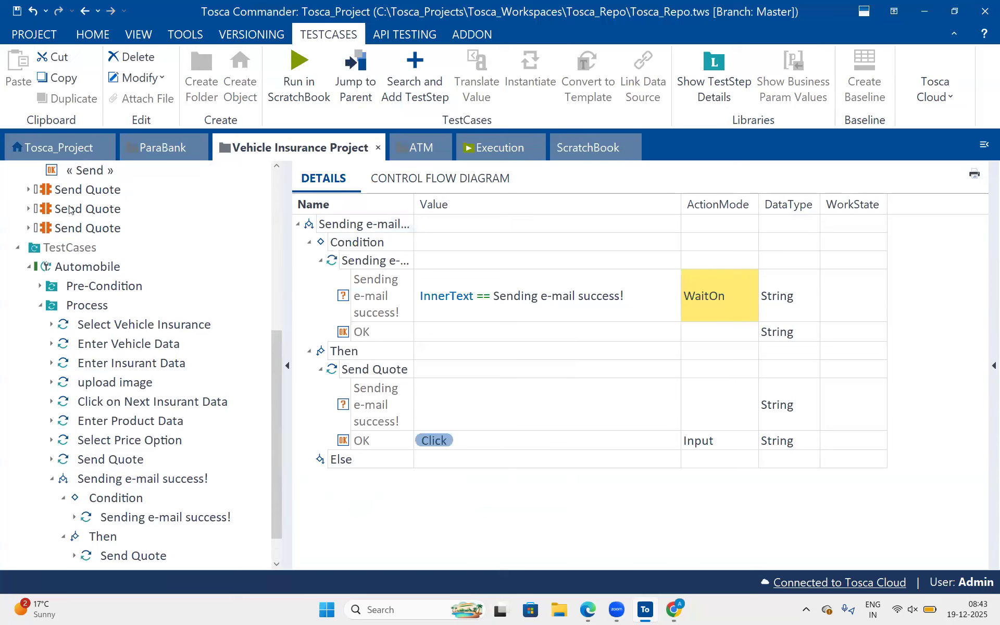
drag(50, 207, 325, 461)
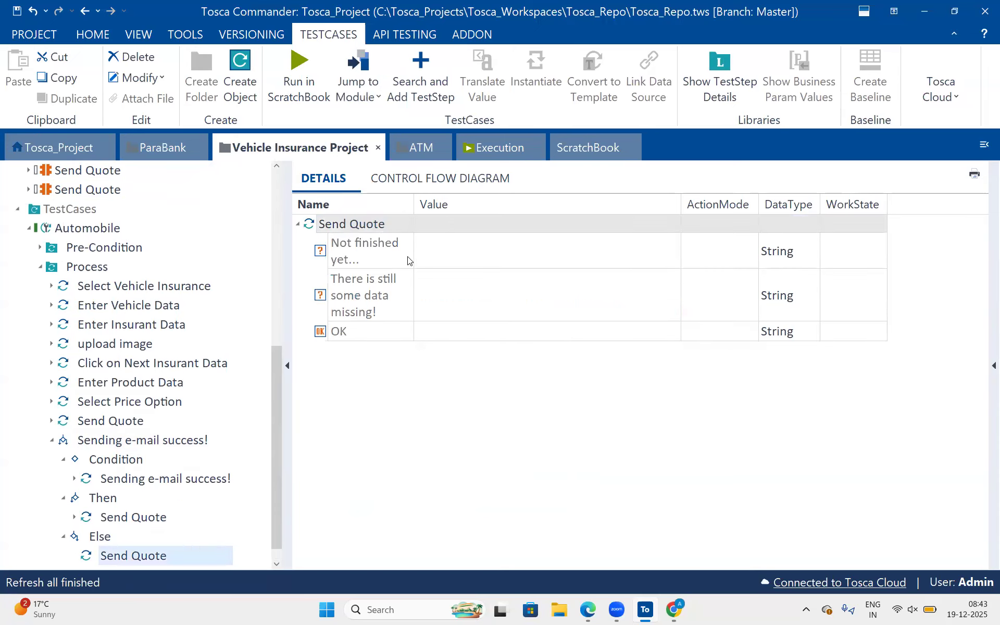
Set the "Not finished yet..." element's value in the Else branch's Send Quote step to InnerText == Not finished yet...
click(384, 260)
click(384, 259)
key(ctrl+c)
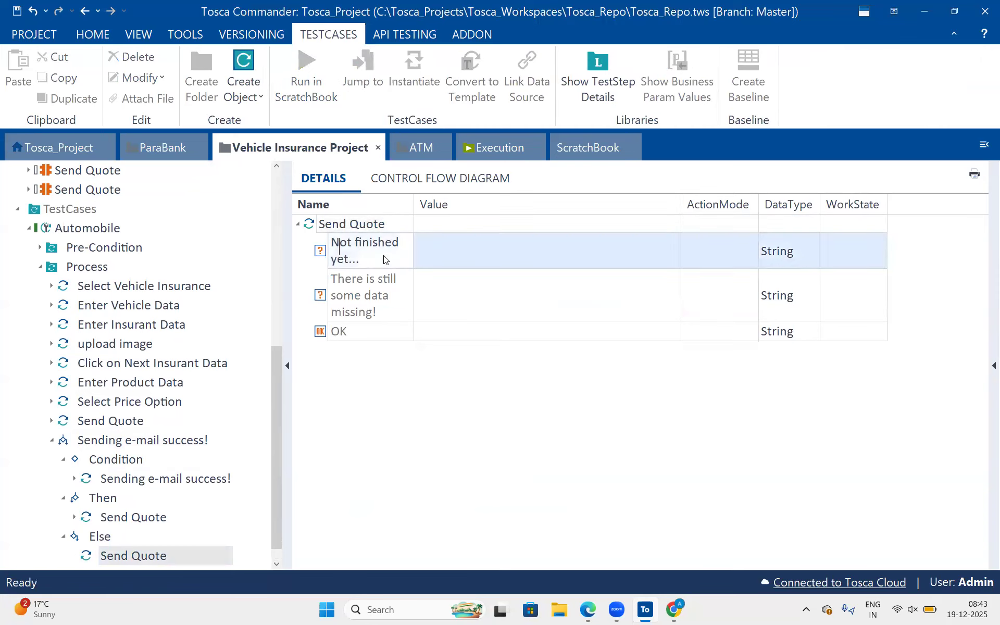
click(492, 258)
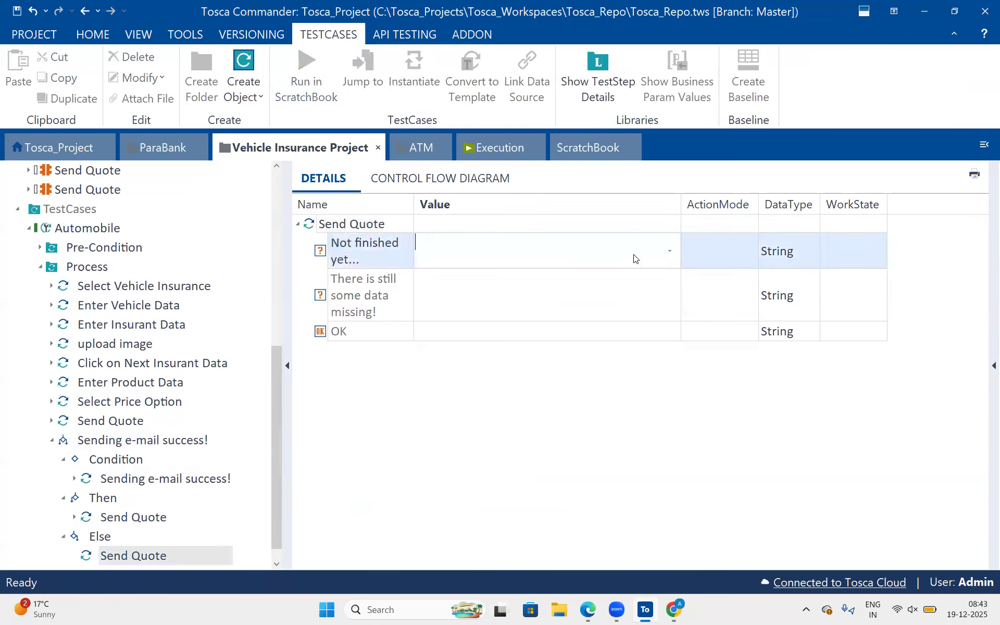
click(669, 251)
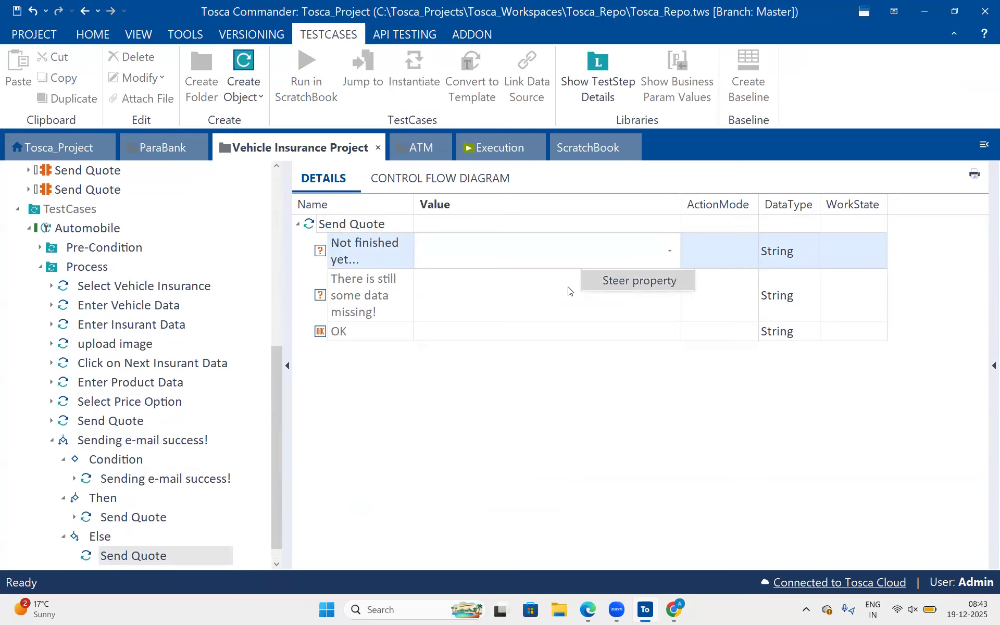
click(584, 283)
click(506, 282)
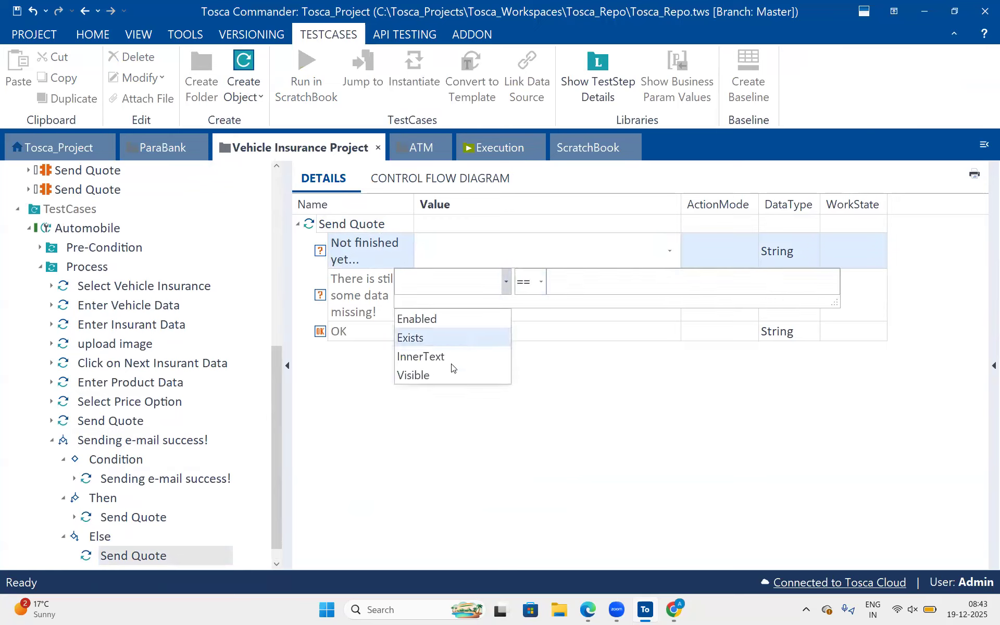
click(451, 364)
key(ctrl+v)
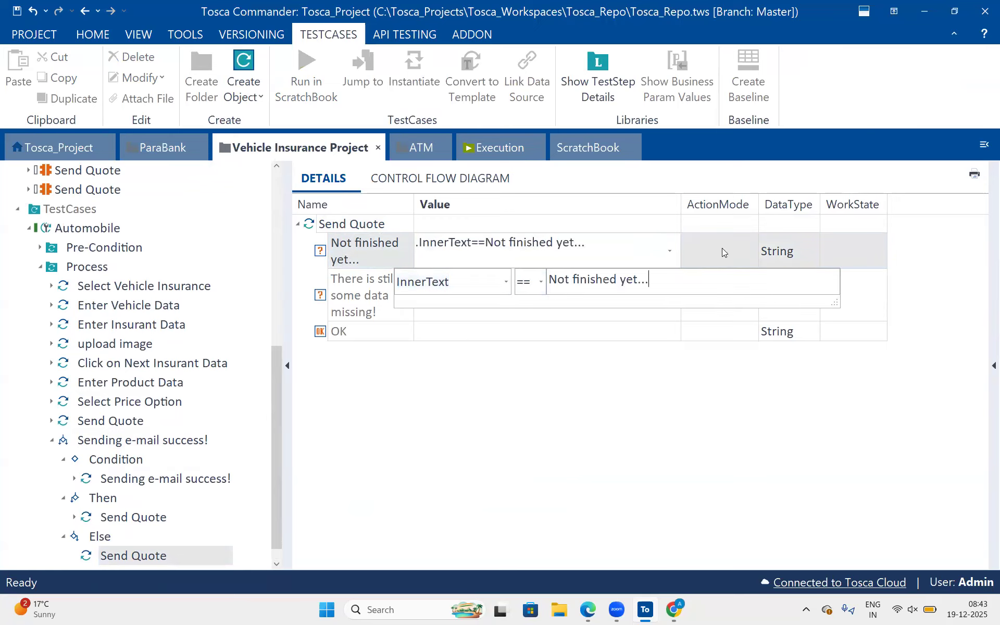
Set the ActionMode of the "Not finished yet..." element to Verify.
click(737, 245)
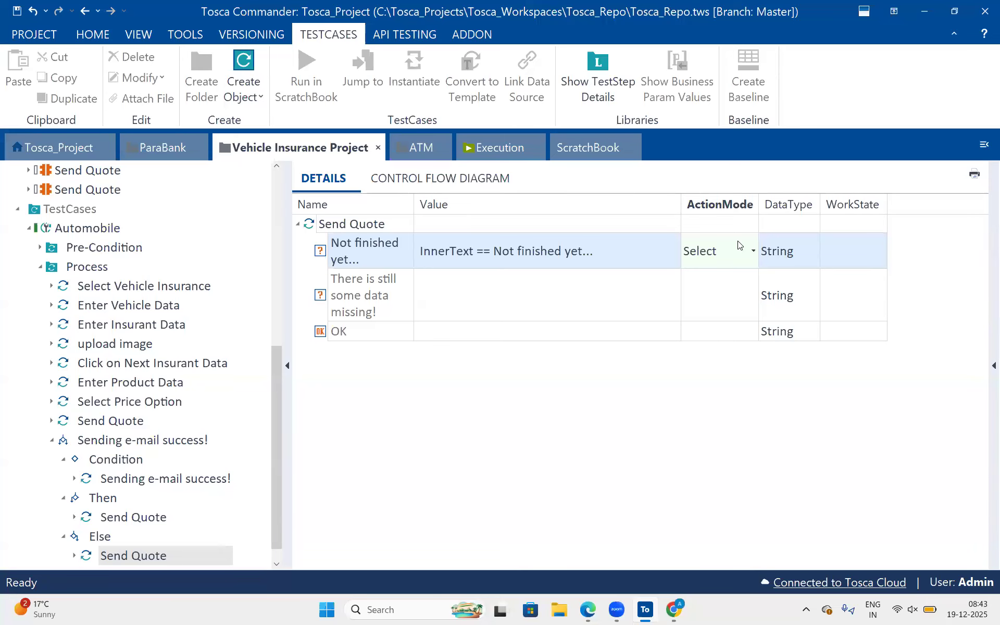
click(555, 328)
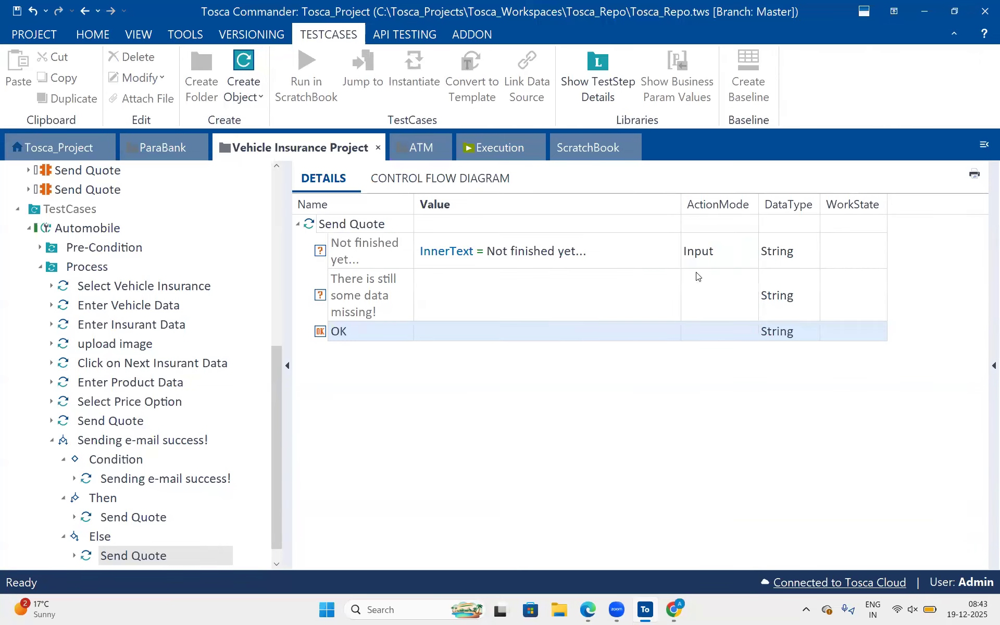
click(703, 254)
key(v)
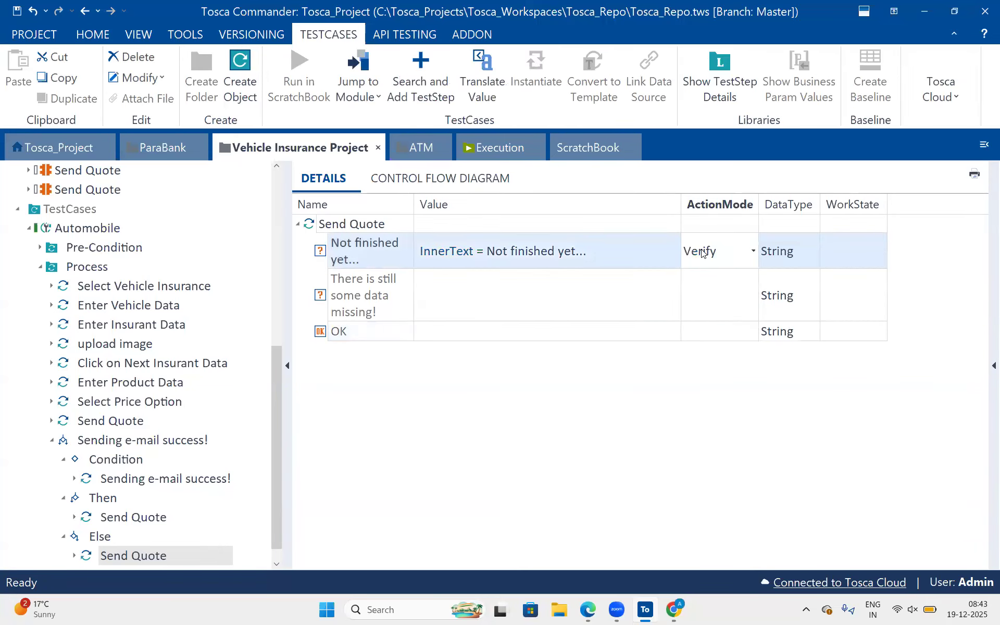
click(570, 325)
click(430, 291)
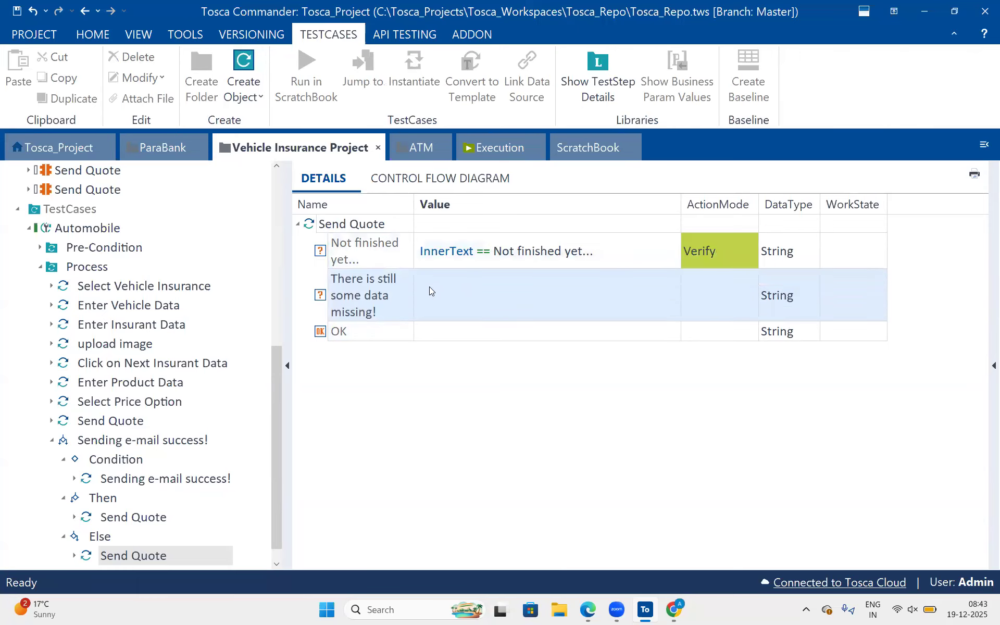
Set the OK button's value in the Else branch's Send Quote step to X.
click(461, 333)
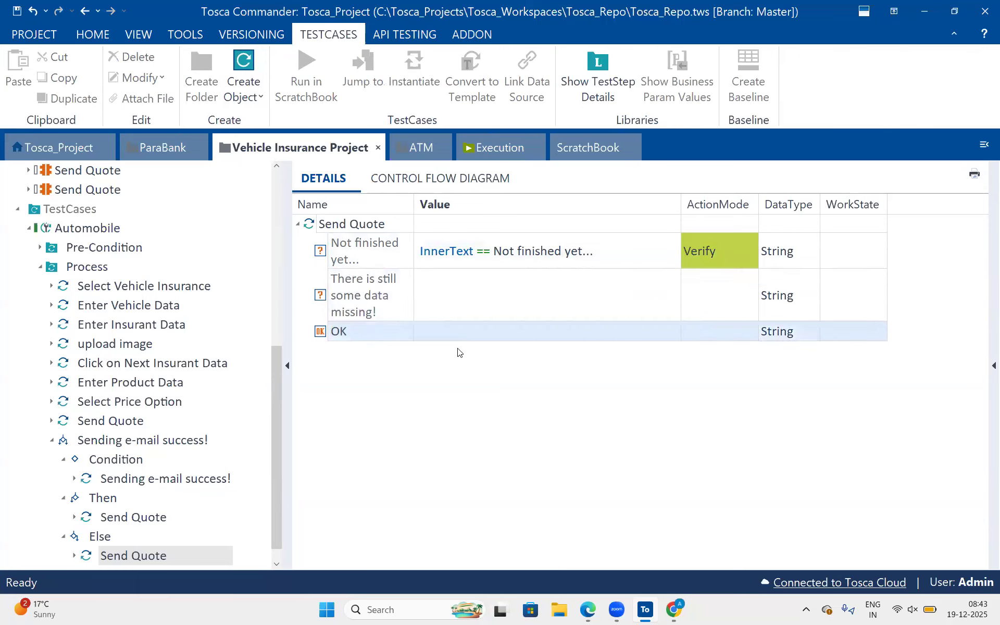
click(450, 334)
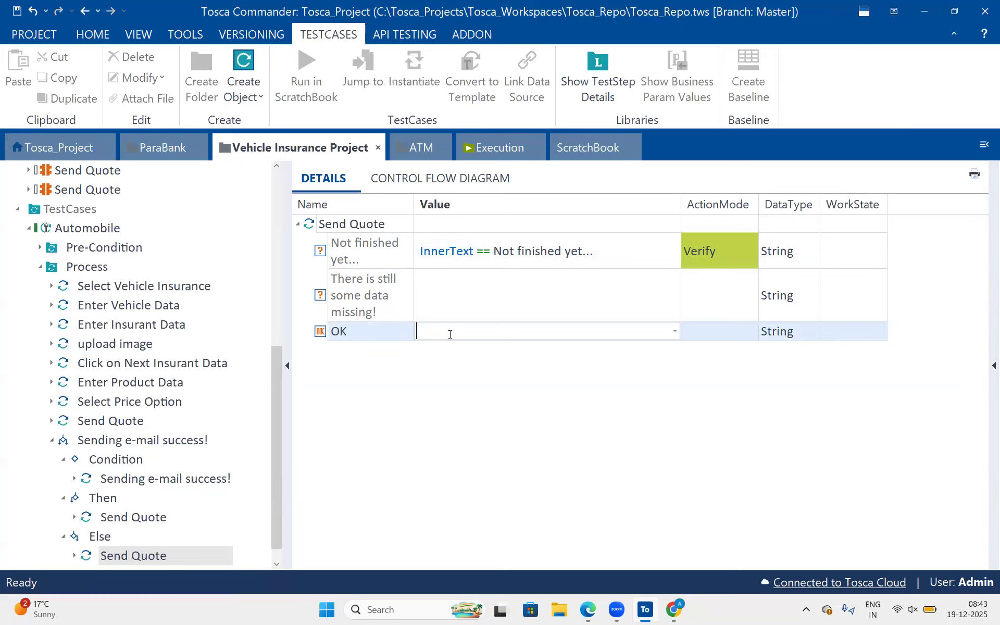
text(X)
click(498, 418)
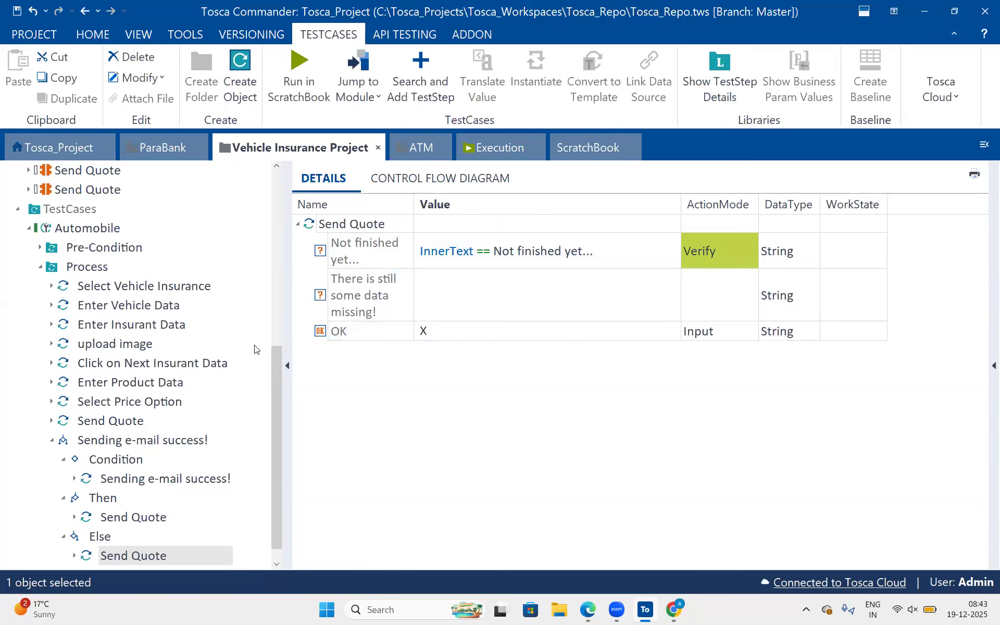
Copy the Send Quote form-filling test step from the Process folder into the Else branch.
scroll(214, 328, down, 1)
click(71, 404)
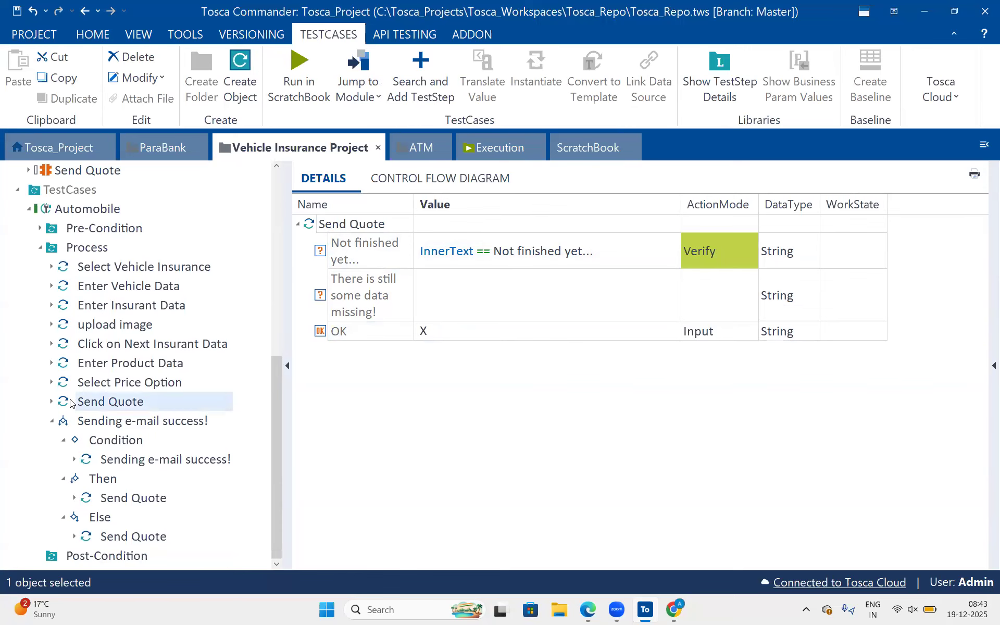
key(ctrl+c)
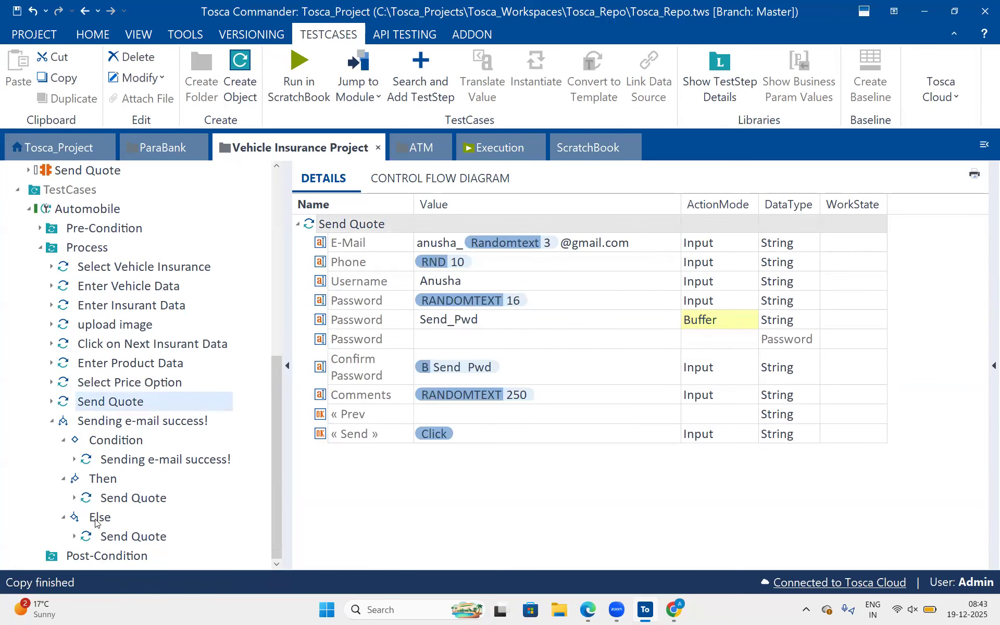
click(98, 518)
key(ctrl+v)
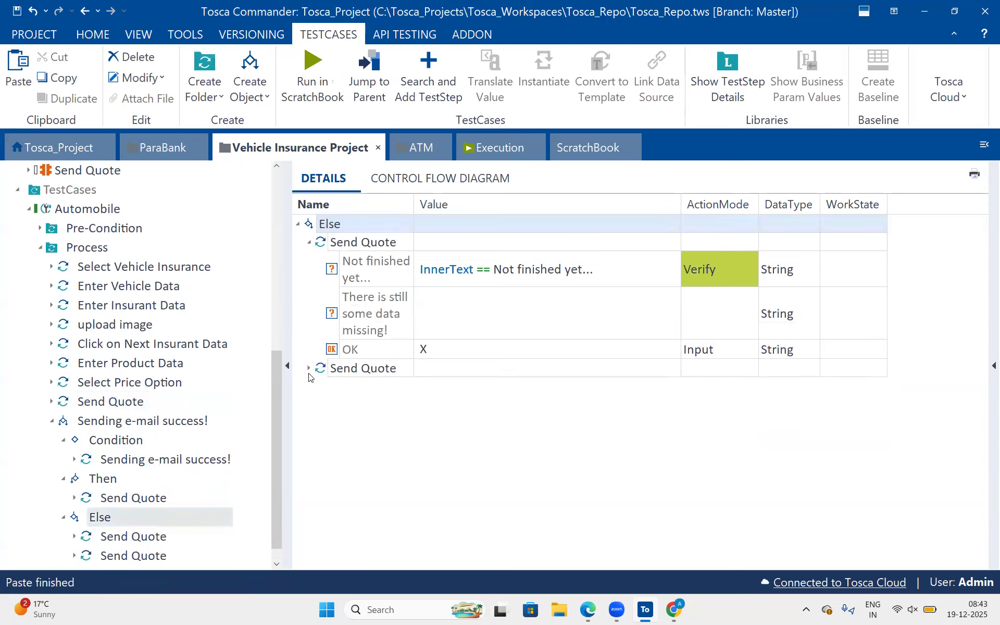
click(316, 371)
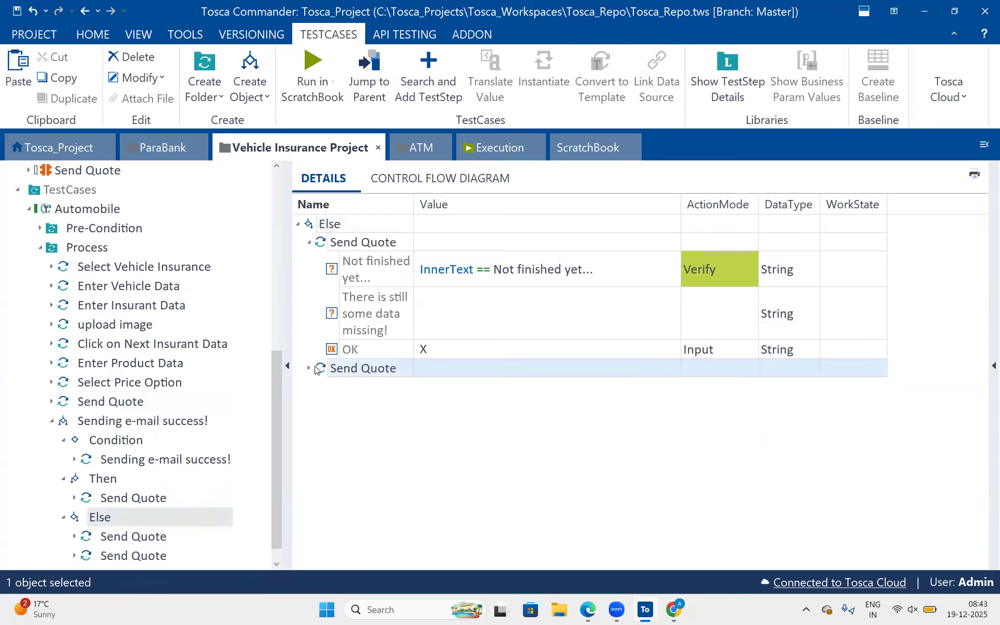
Rename the popup's Send Quote step in the Else branch as "Not finished yet...", using its element's name, and collapse it.
click(389, 276)
click(388, 276)
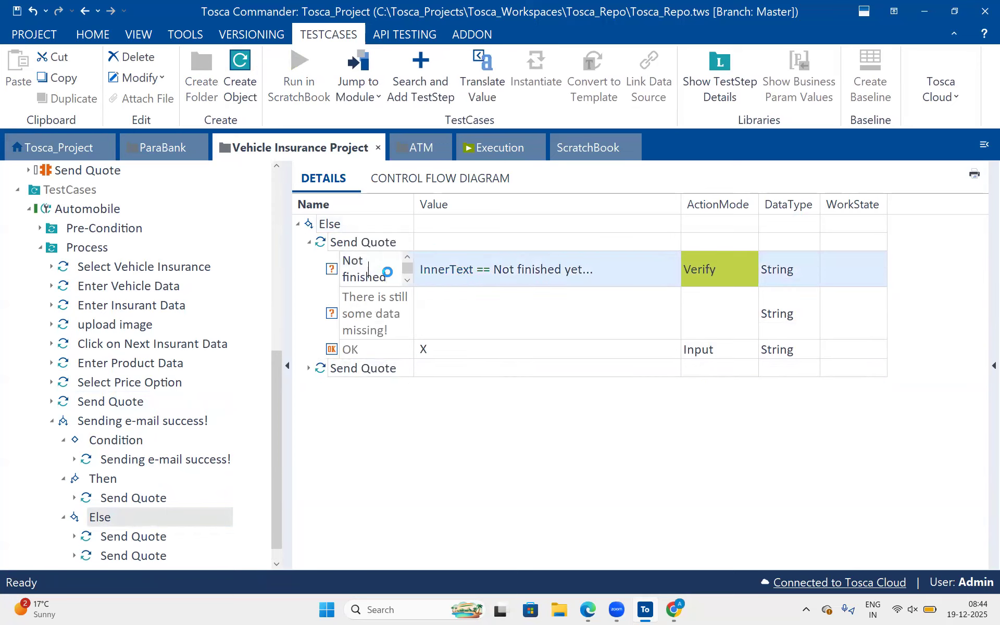
click(374, 234)
key(ctrl+a)
key(ctrl+v)
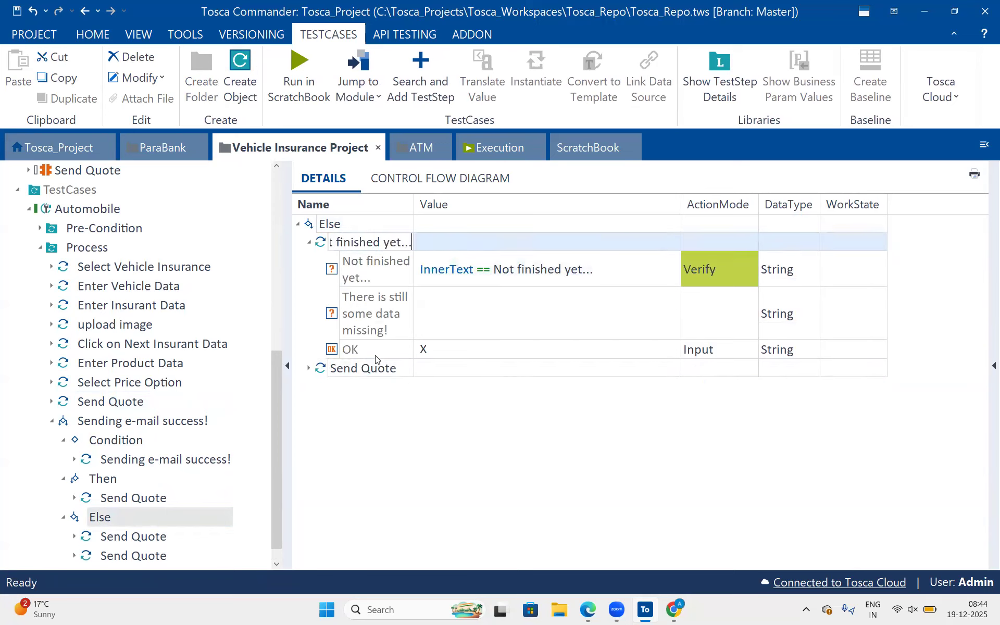
click(386, 299)
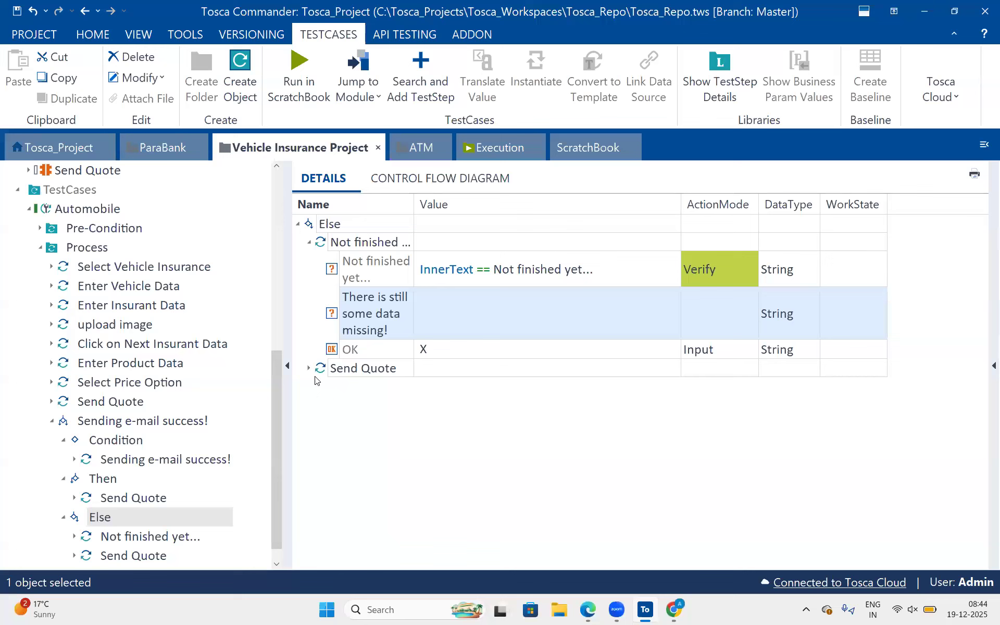
click(309, 242)
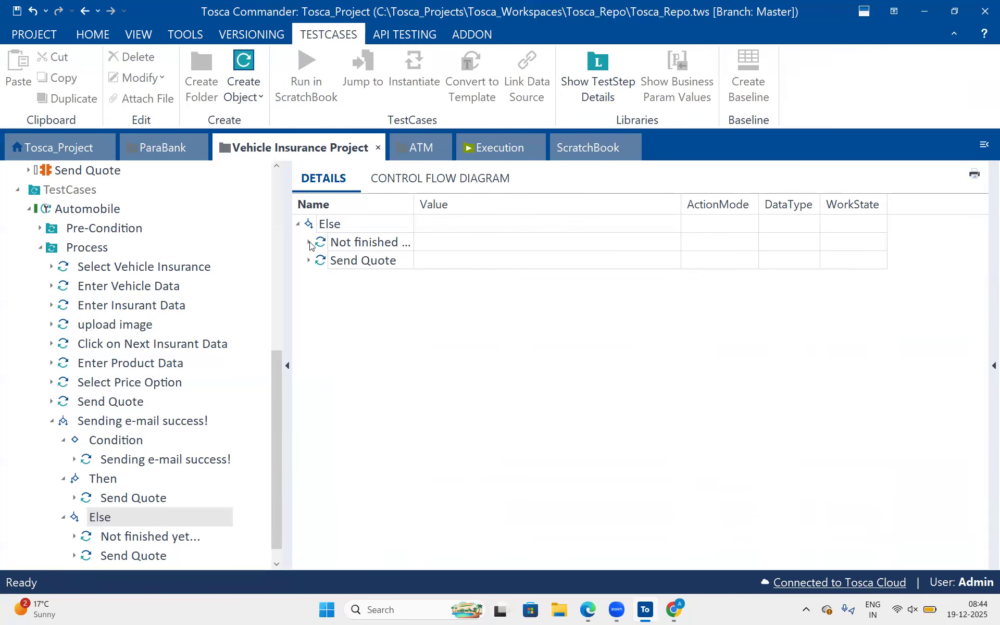
Copy the Sending e-mail success! test step from the Condition into the Else branch.
click(127, 457)
key(ctrl+c)
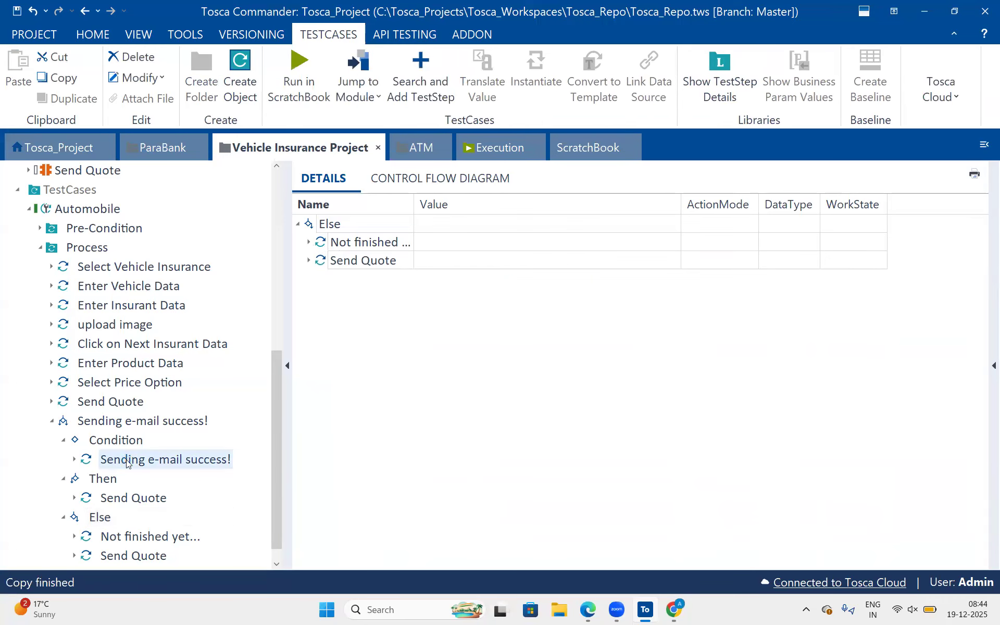
click(322, 228)
key(ctrl+v)
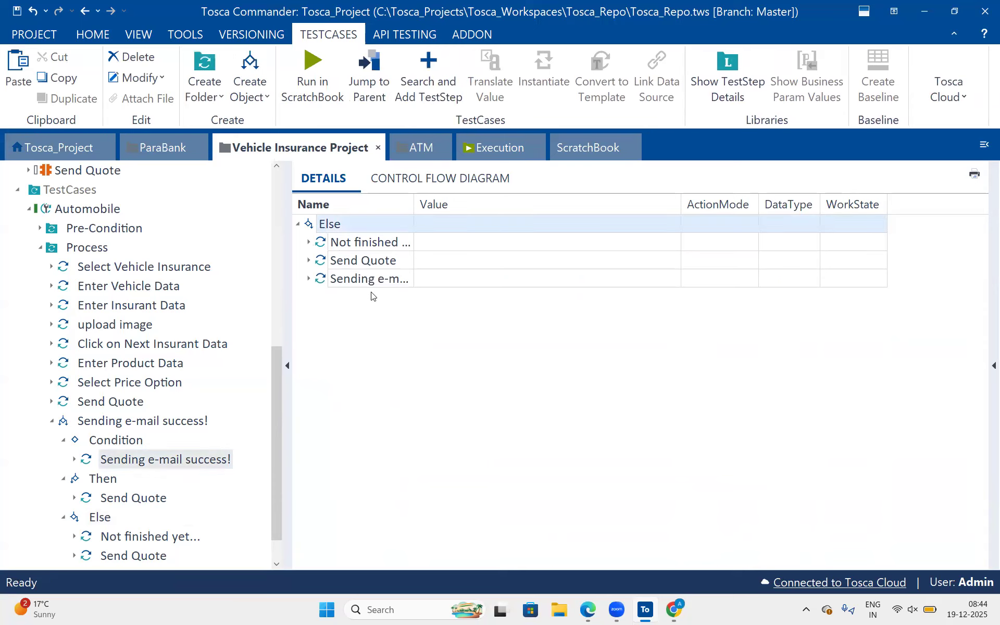
Set the OK button's value to X in the Else branch's copy of Sending e-mail success!
click(537, 352)
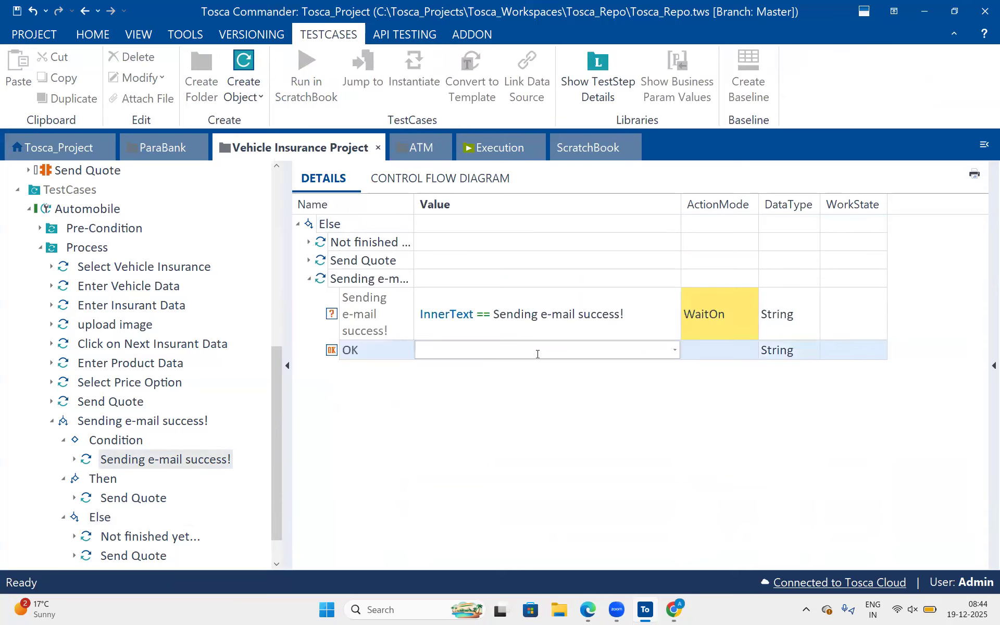
text(K)
key(BackSpace)
text(X)
click(517, 315)
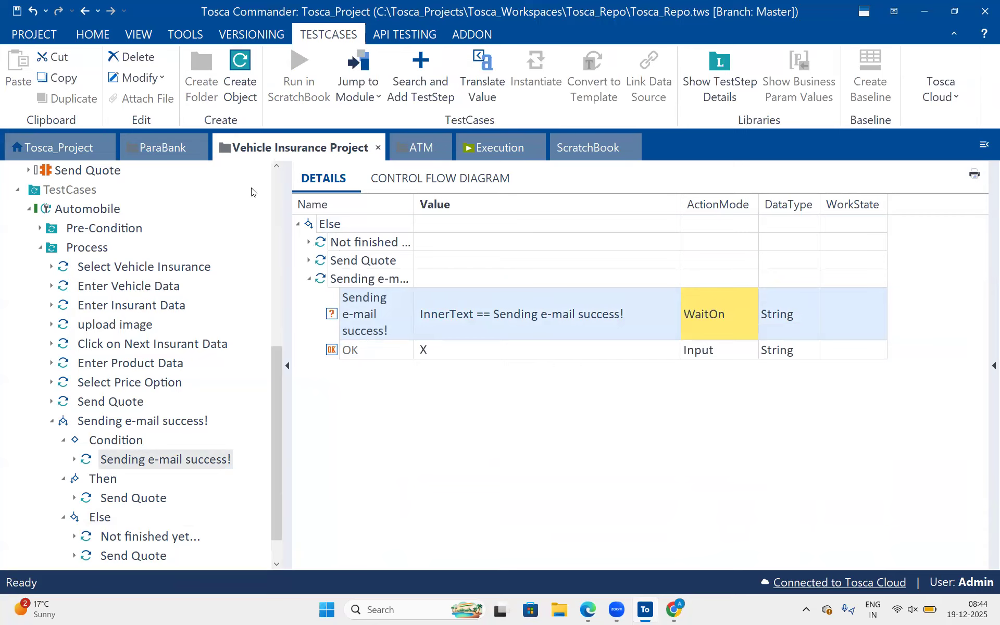
scroll(171, 328, down, 1)
drag(171, 328, 103, 408)
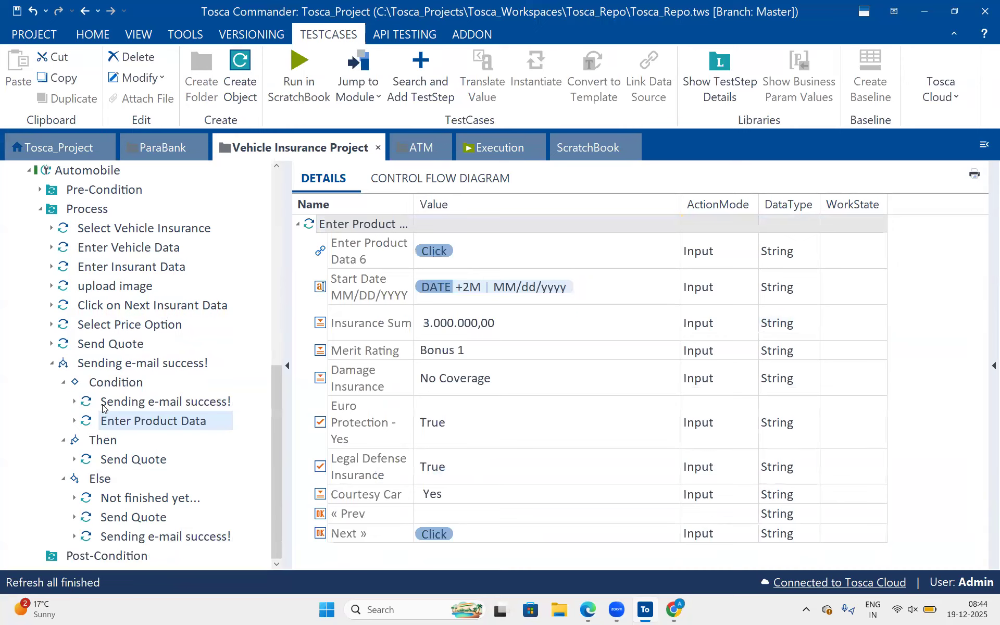
key(ctrl+z)
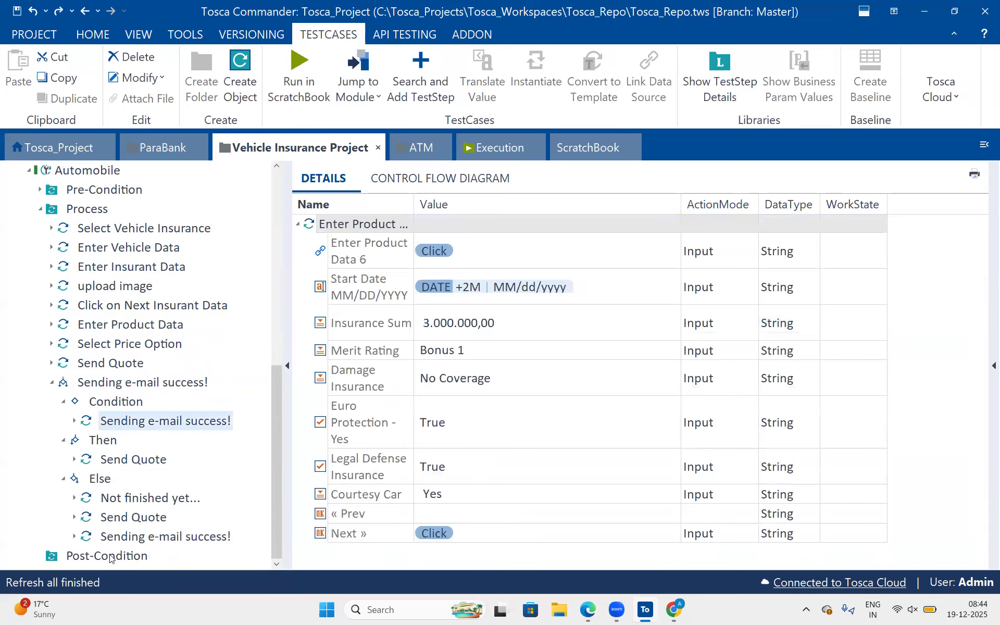
Search for "close" and add the CloseBrowser test step to the Post-Condition folder.
click(111, 559)
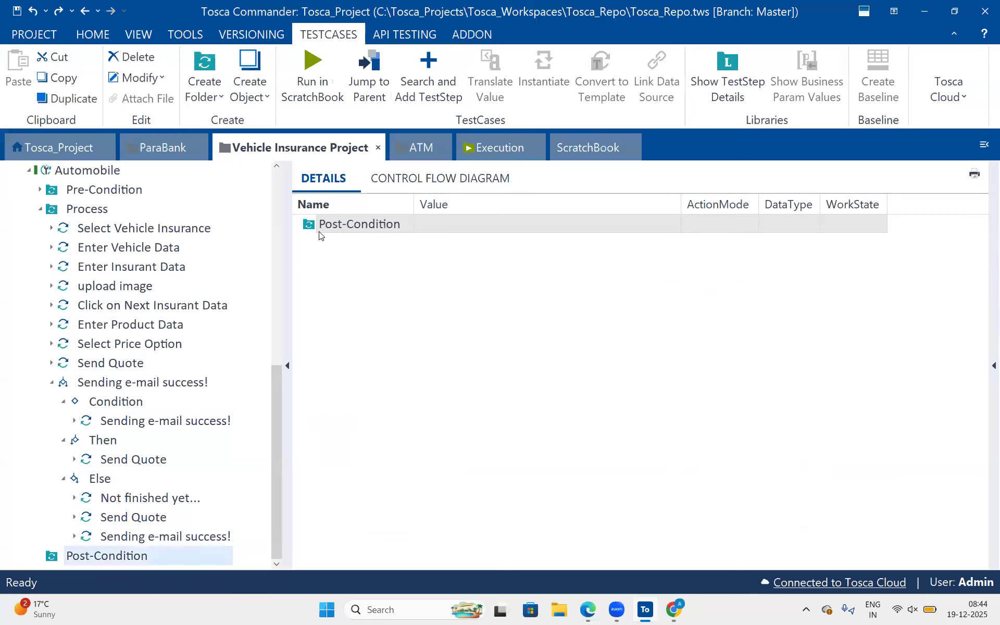
key(ctrl+t)
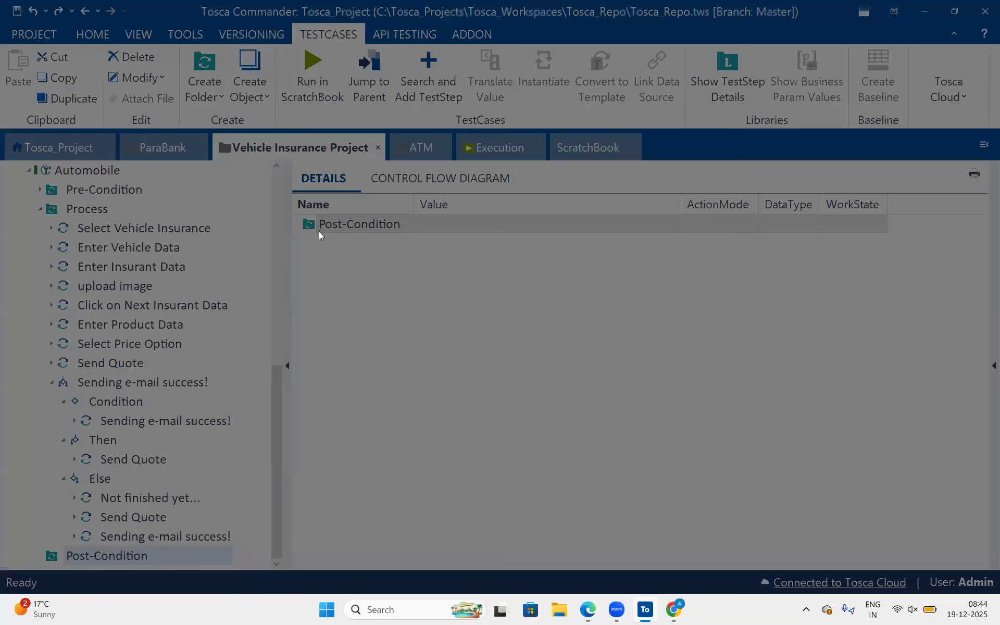
text(close)
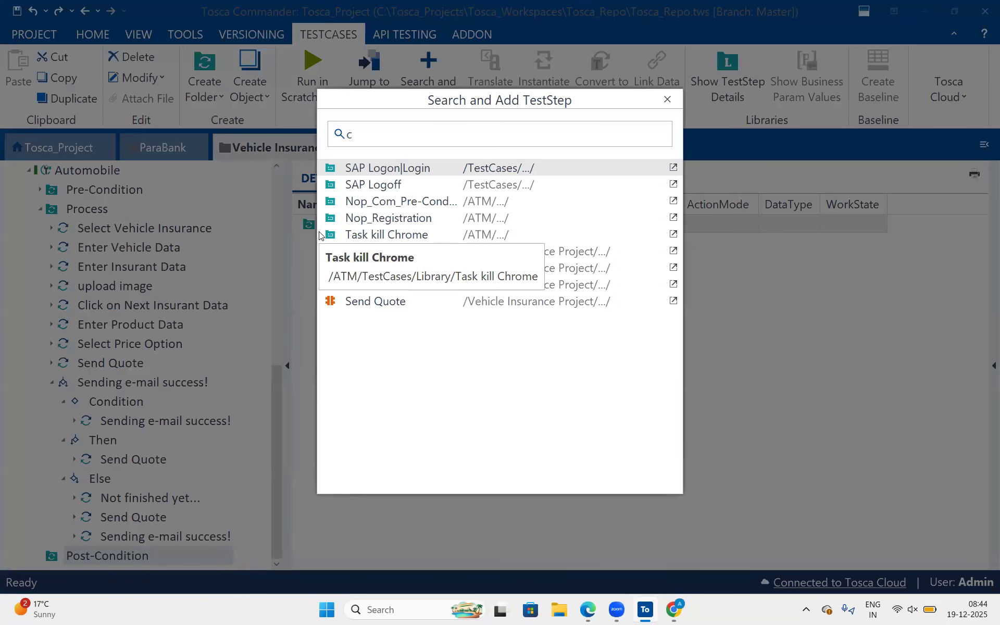
key(Down)
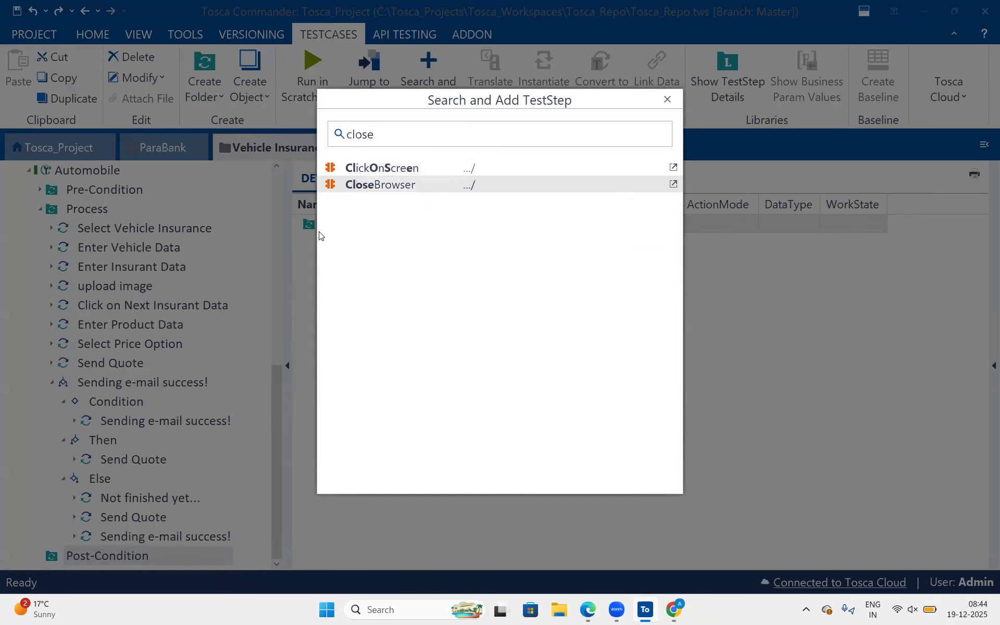
key(Return)
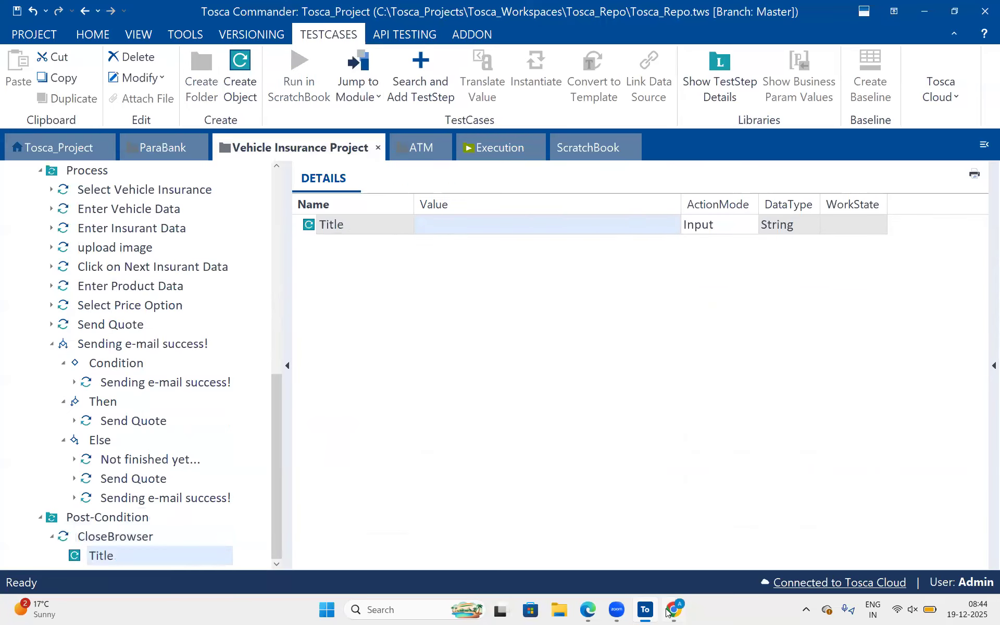
Set the Title value of the CloseBrowser step to Send*.
click(667, 610)
click(669, 609)
click(485, 224)
text(Send*)
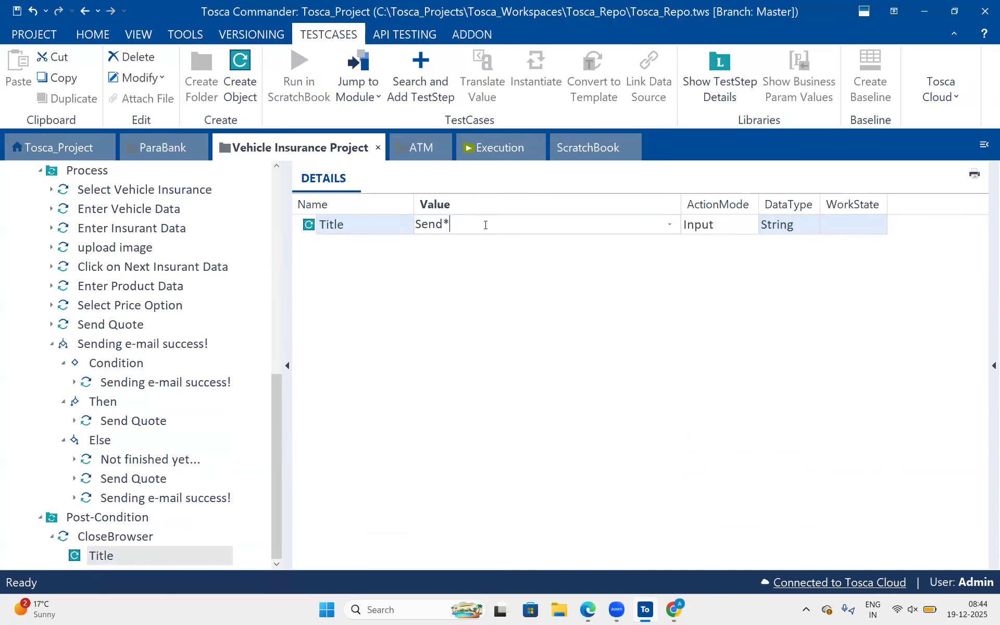
key(Return)
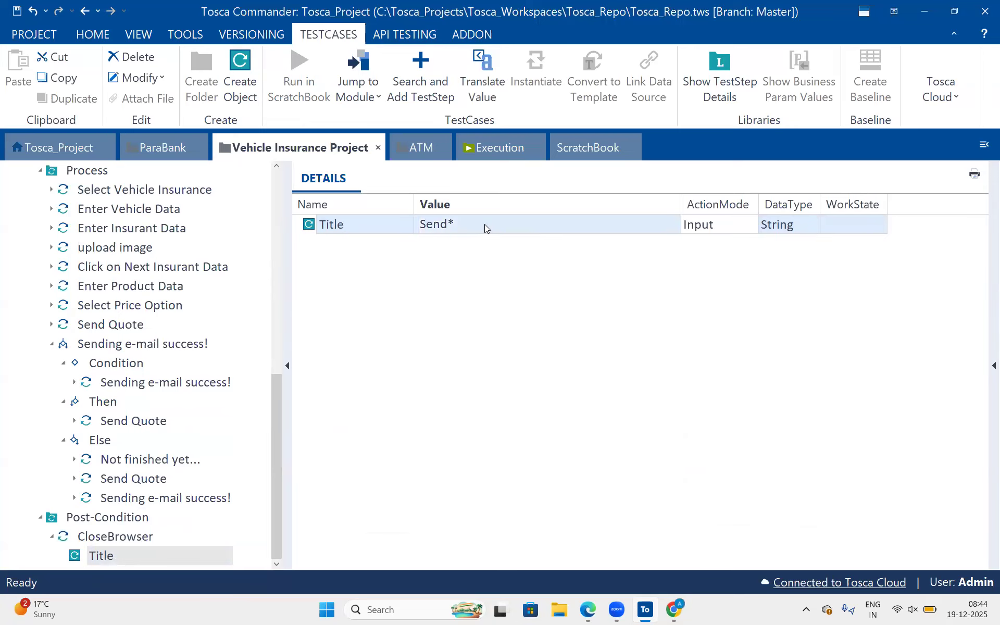
Close the open Send Quote browser window and run the Automobile test case in ScratchBook.
click(53, 344)
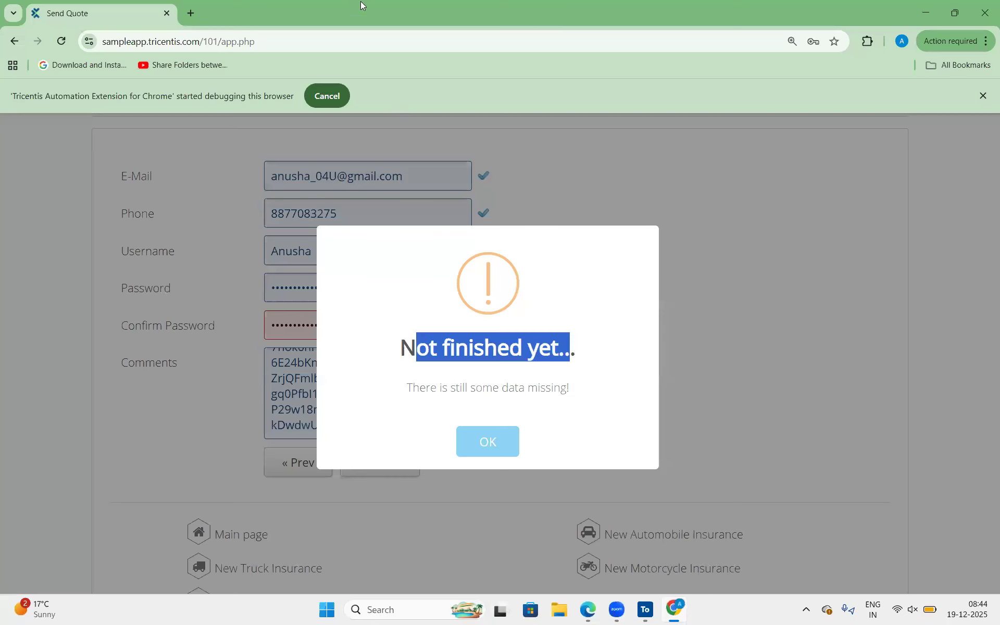
click(674, 610)
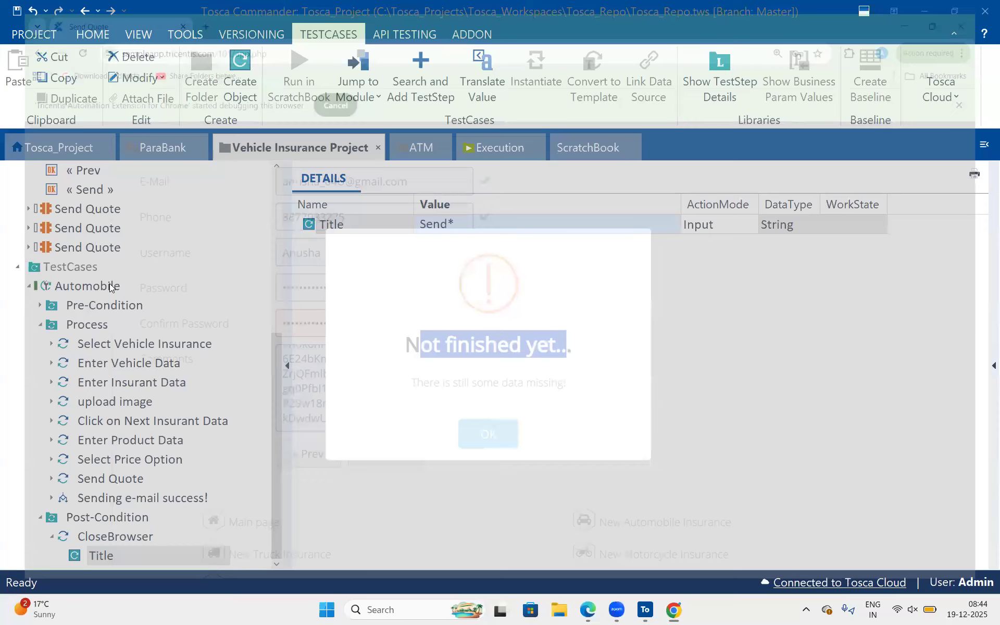
click(109, 285)
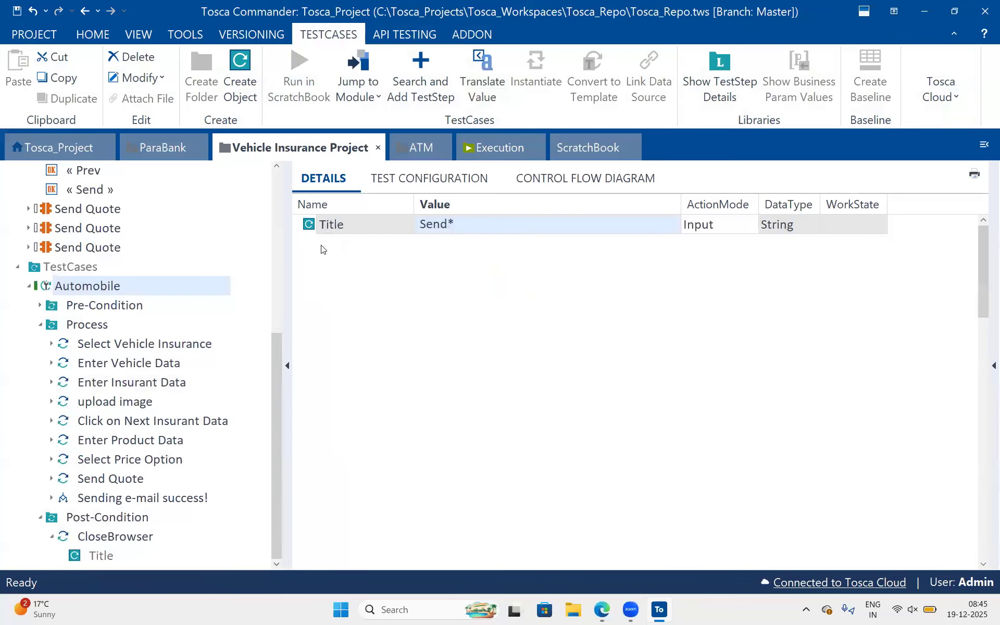
click(309, 261)
click(359, 258)
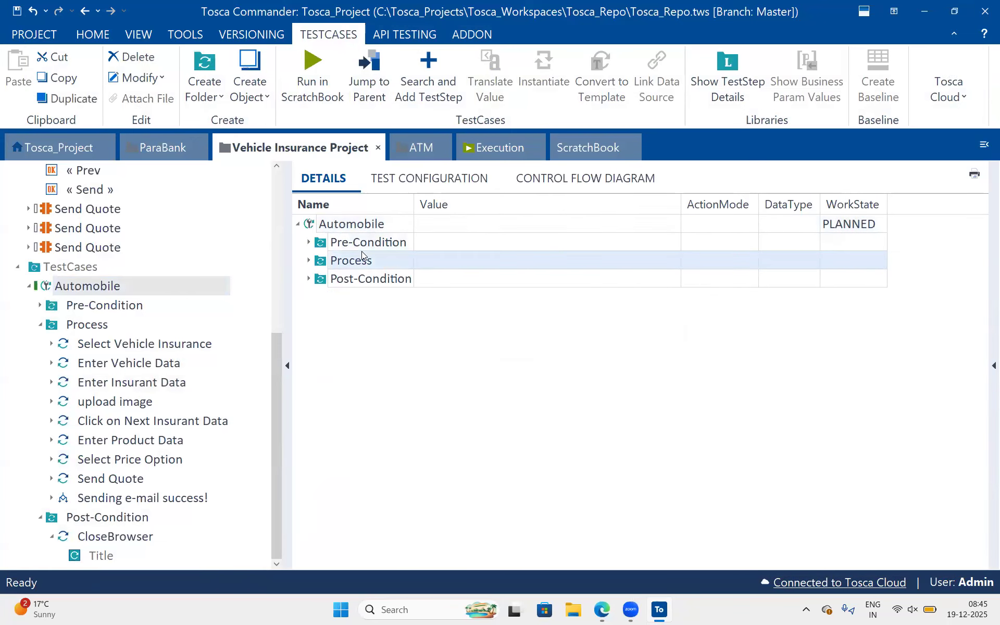
click(340, 281)
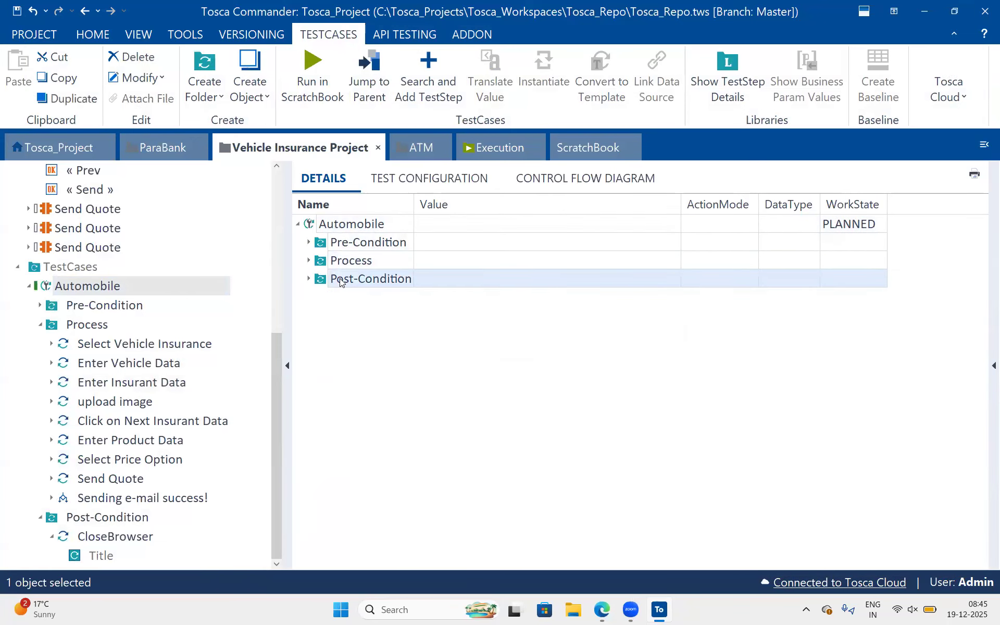
click(348, 226)
right_click(348, 226)
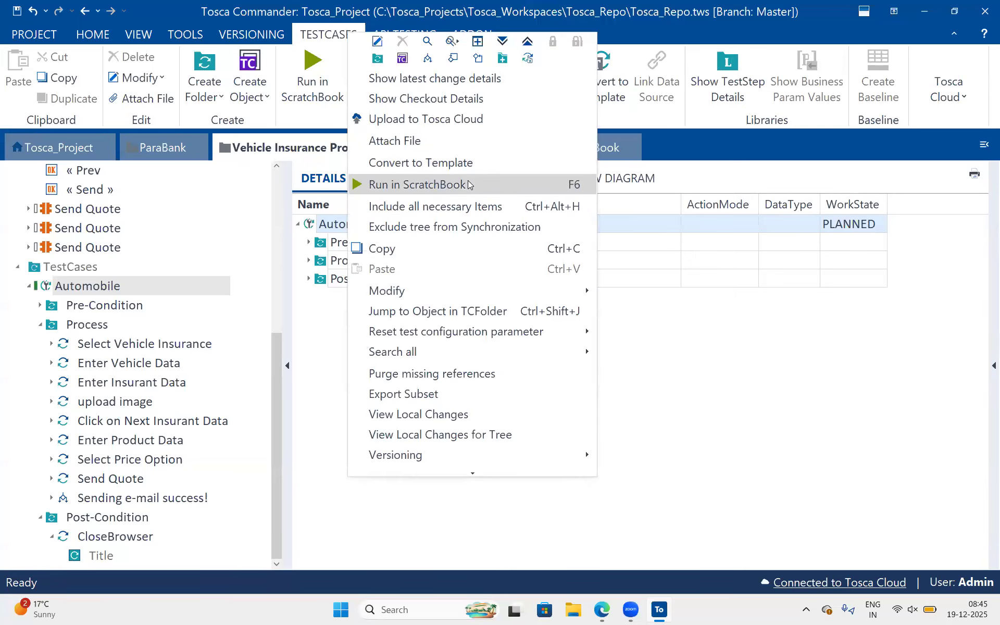
click(469, 185)
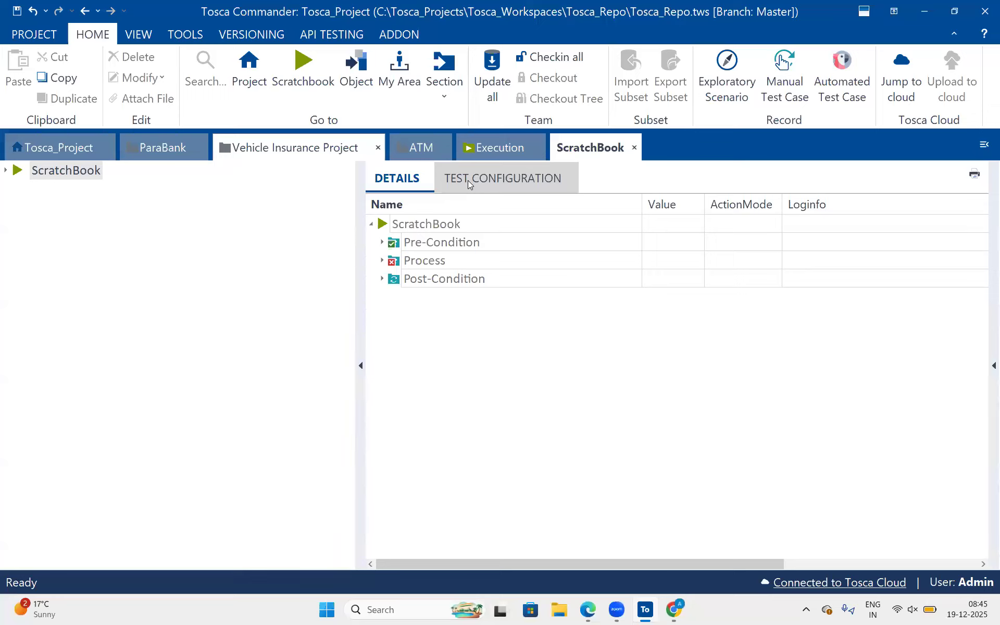
Run only the Process folder again in ScratchBook.
click(441, 264)
right_click(442, 263)
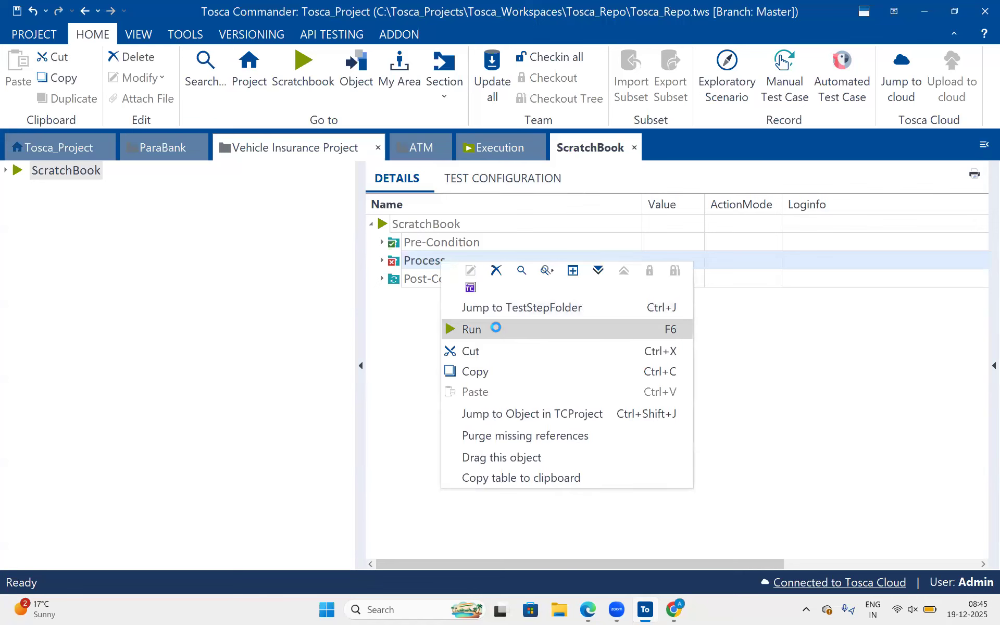
click(495, 329)
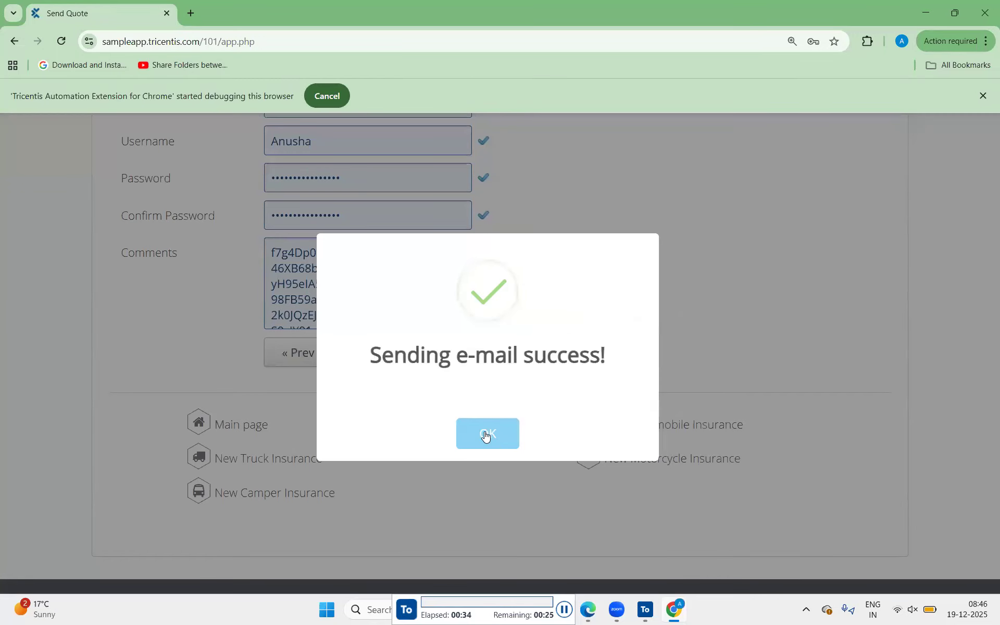
scroll(488, 433, down, 2)
click(487, 433)
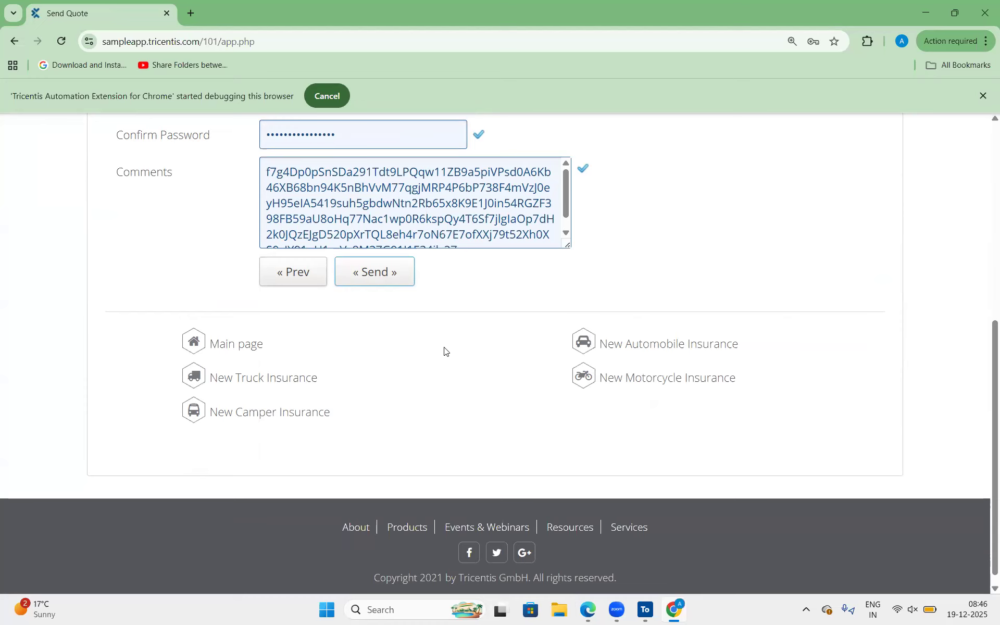
Return to Tosca Commander and expand the Process results down to the Condition and Then branches of Sending e-mail success!
click(649, 611)
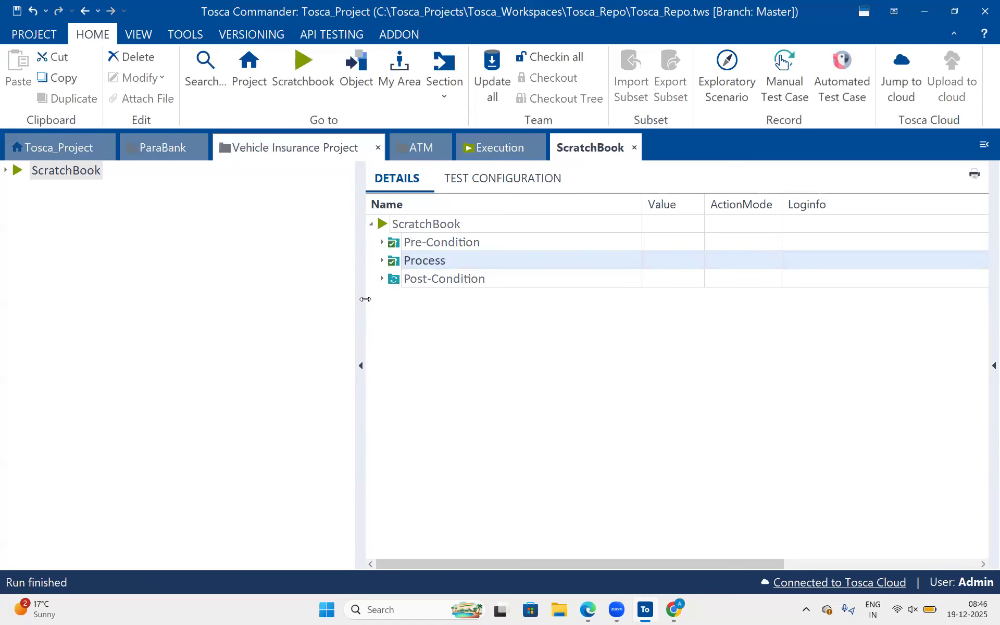
drag(365, 299, 239, 260)
click(261, 261)
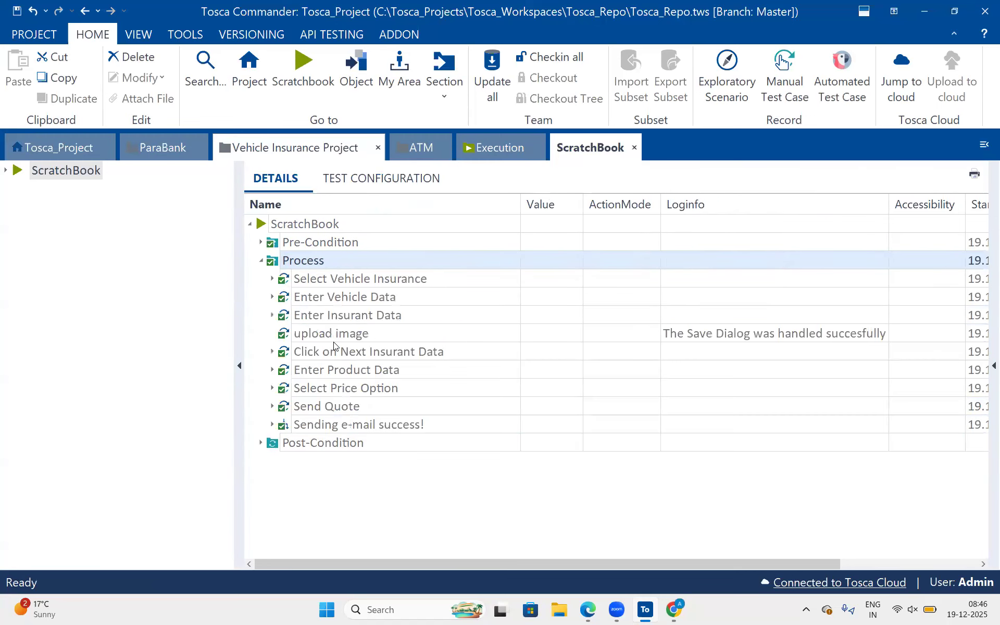
click(272, 425)
click(342, 432)
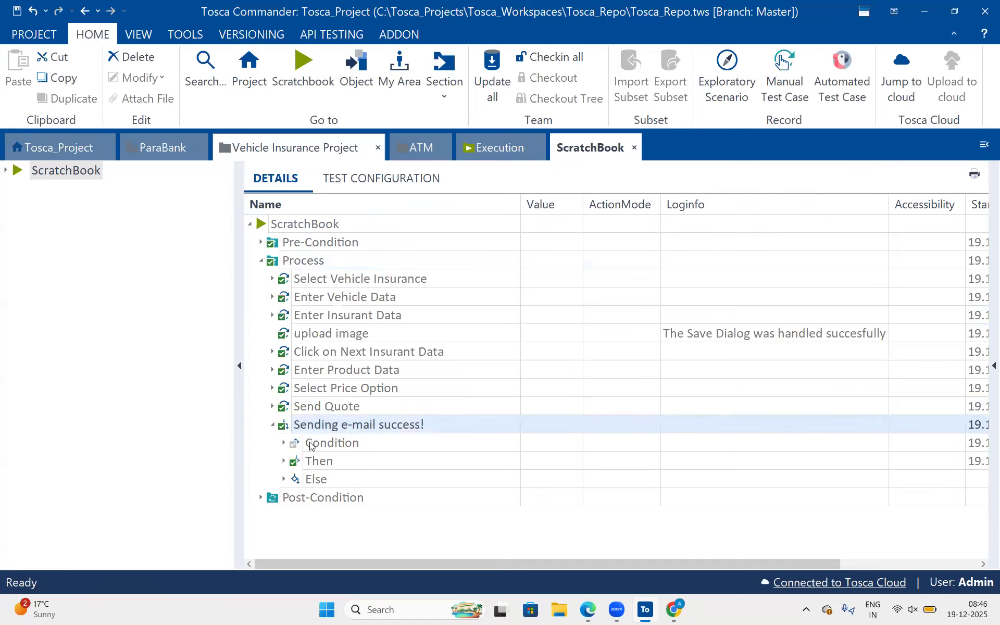
click(285, 444)
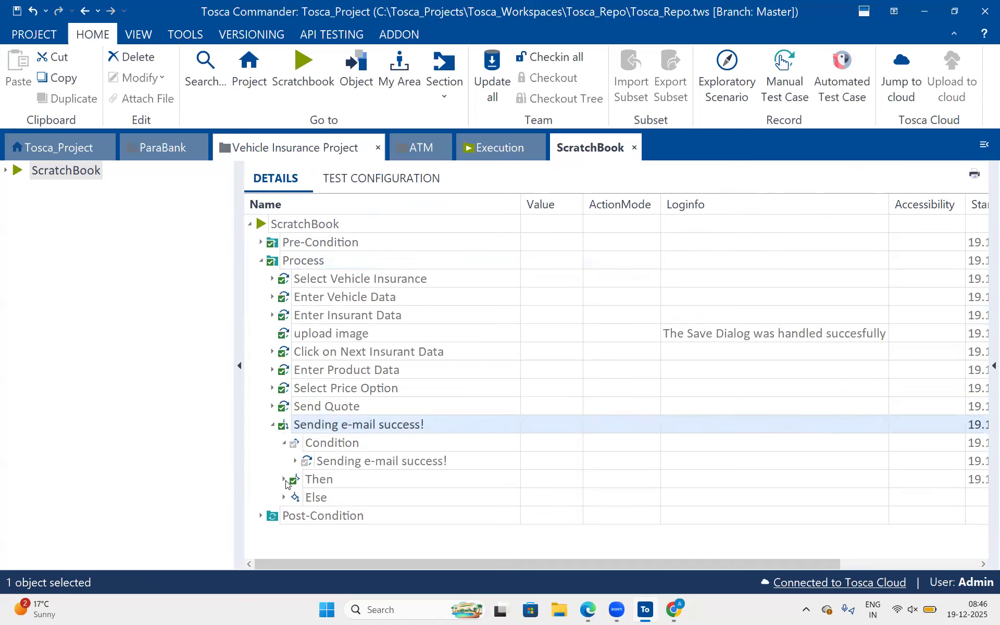
click(285, 480)
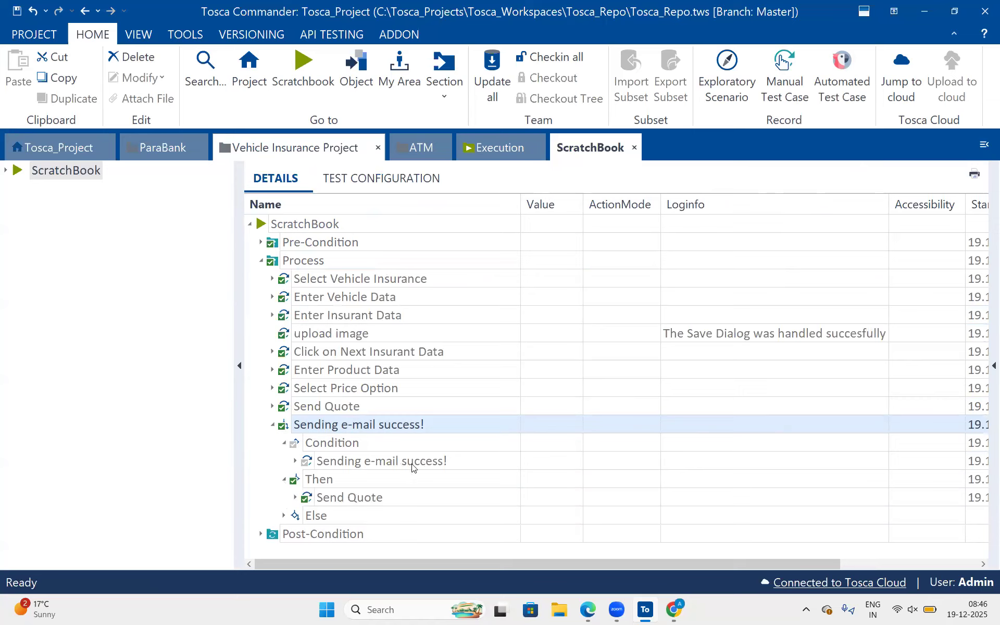
Examine the Condition and Then results of Sending e-mail success! and expand its Else branch.
click(338, 462)
click(339, 462)
drag(317, 463, 463, 464)
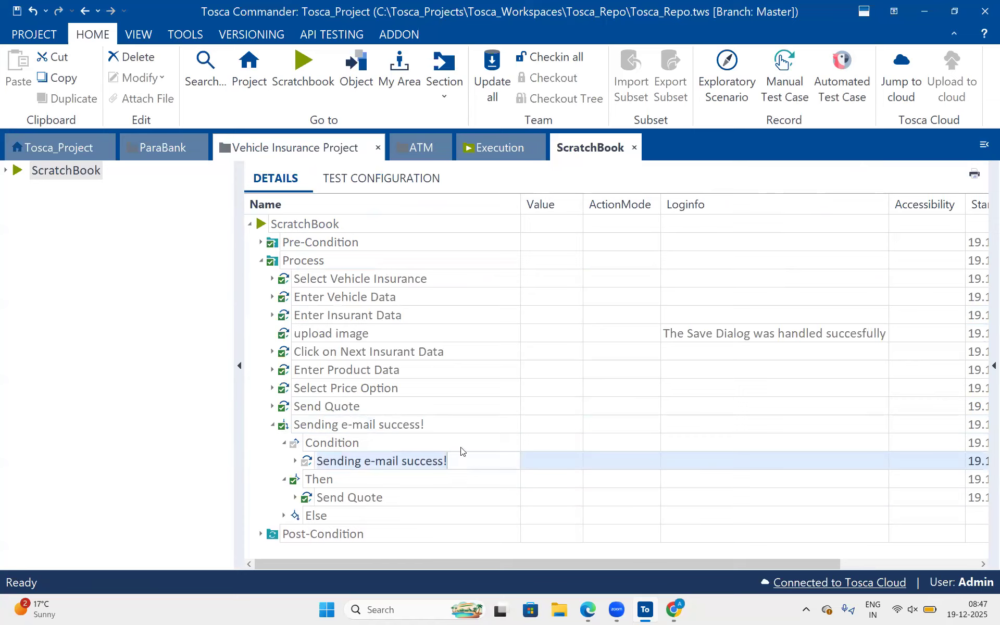
click(462, 448)
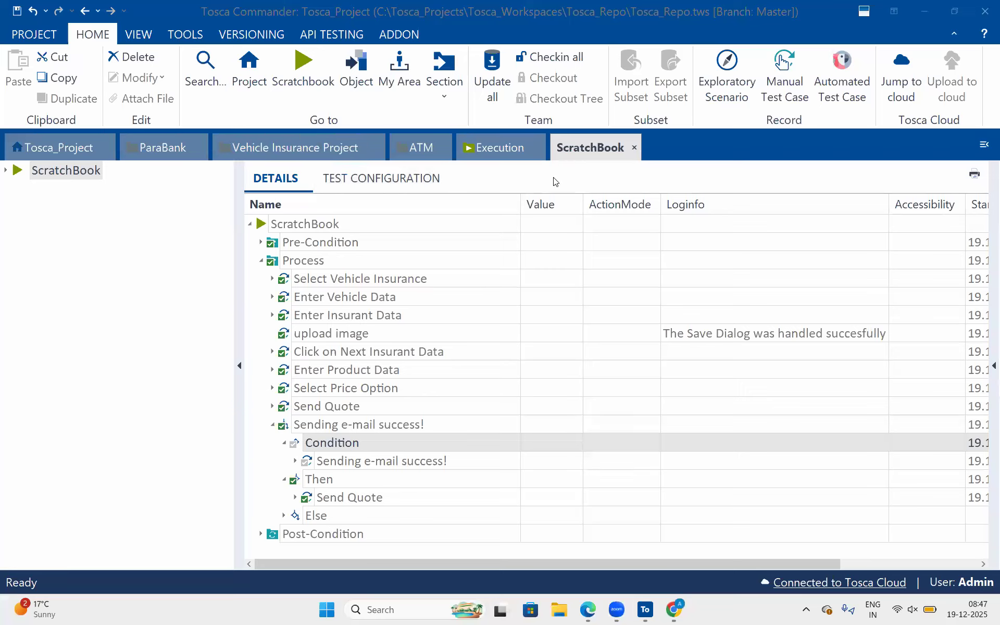
mouse_move(288, 488)
mouse_down()
mouse_move(391, 490)
mouse_move(404, 507)
mouse_up()
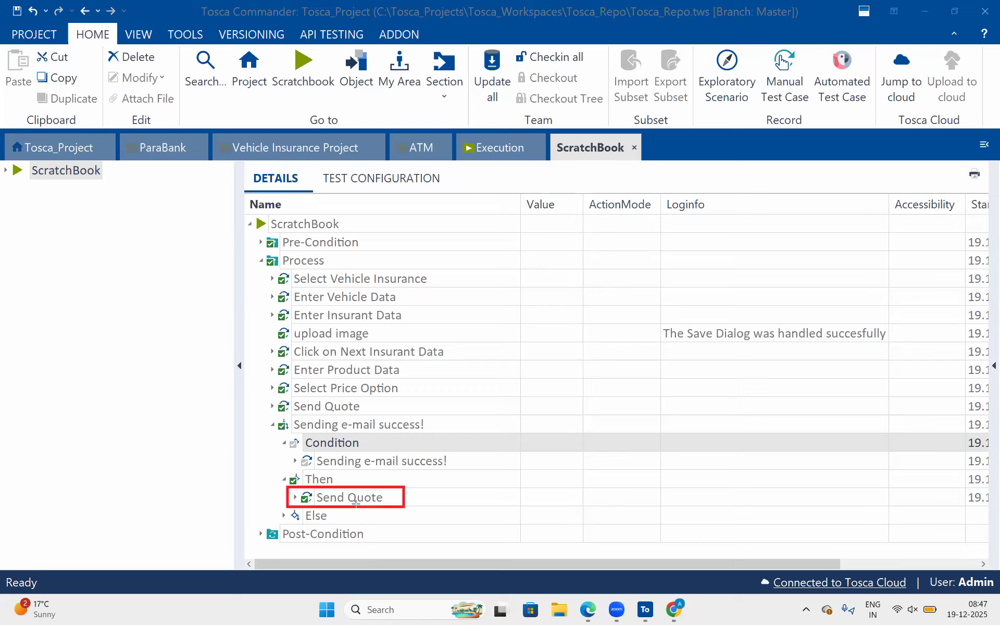
drag(273, 504, 352, 523)
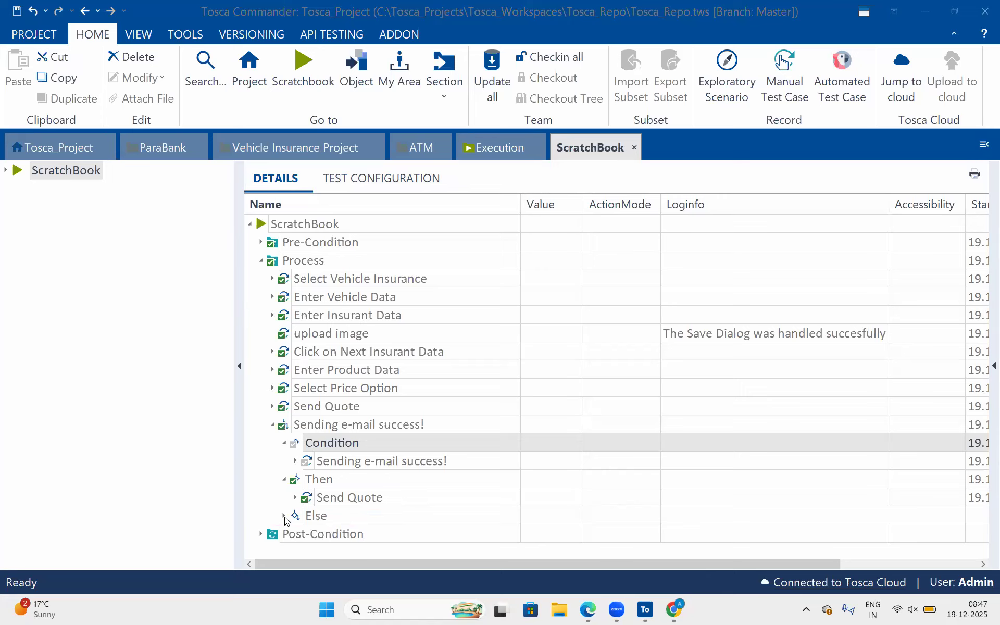
click(284, 516)
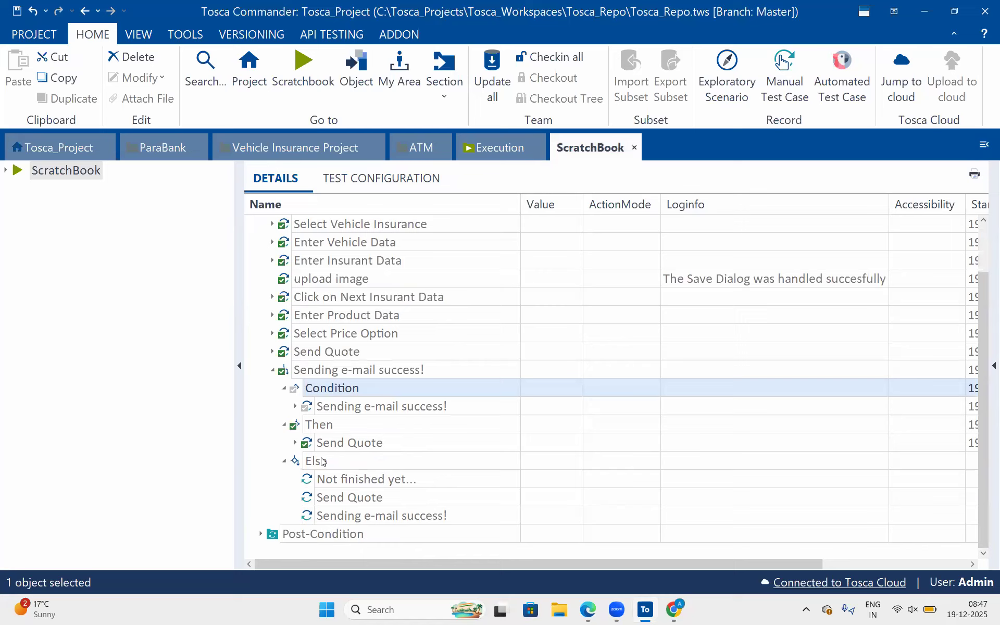
click(322, 462)
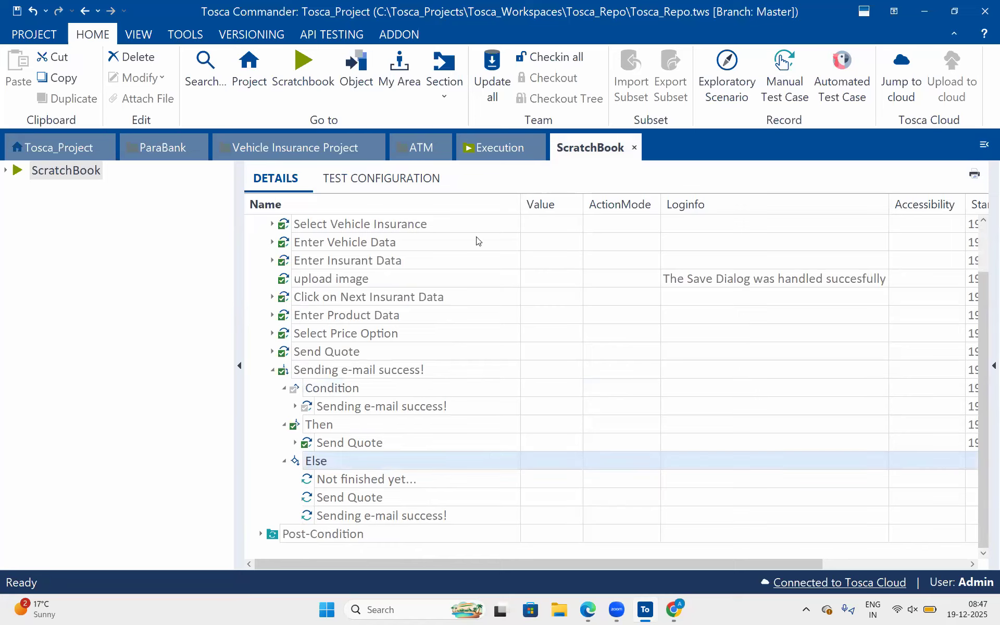
drag(454, 402, 454, 415)
click(291, 412)
drag(305, 464, 295, 473)
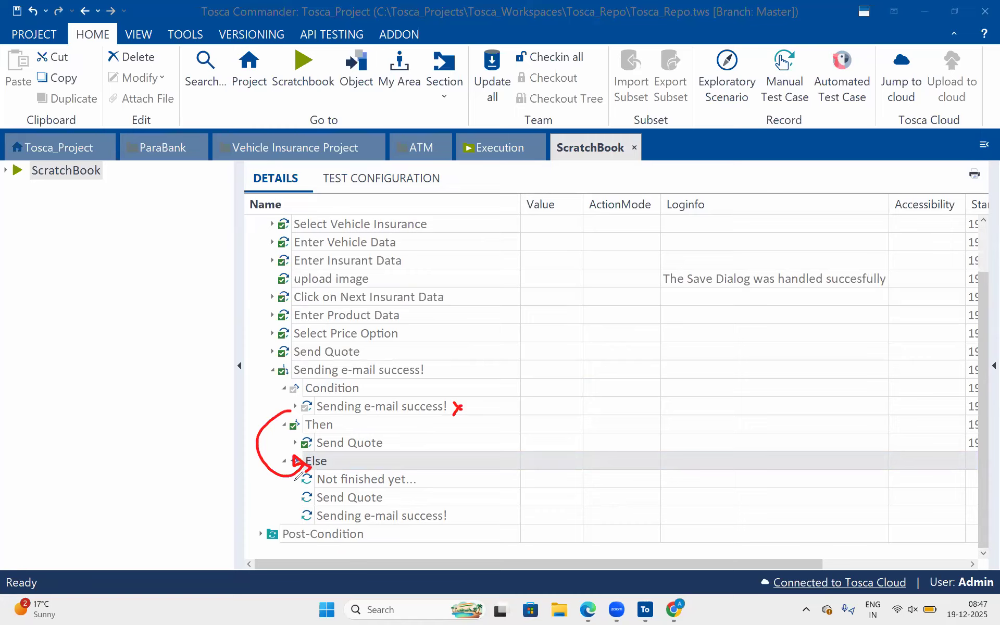
key(ctrl+z)
key(ctrl+z)
key(ctrl+z)
drag(453, 403, 467, 382)
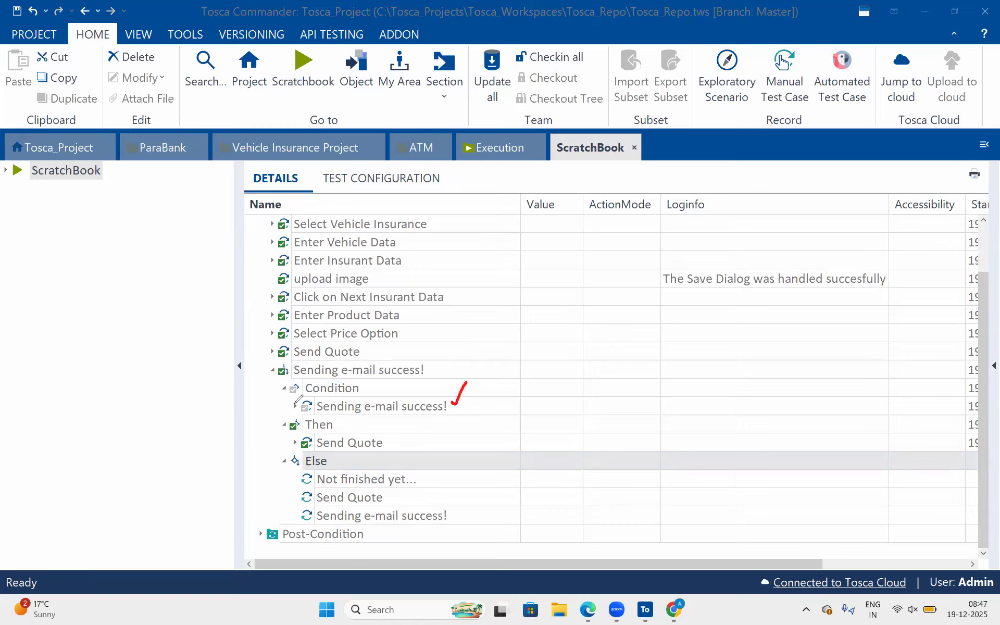
drag(265, 434, 290, 409)
key(ctrl+z)
key(ctrl+z)
Show the Sending e-mail success! statement in the Vehicle Insurance Project and collapse its Condition, Then and Else branches.
click(304, 139)
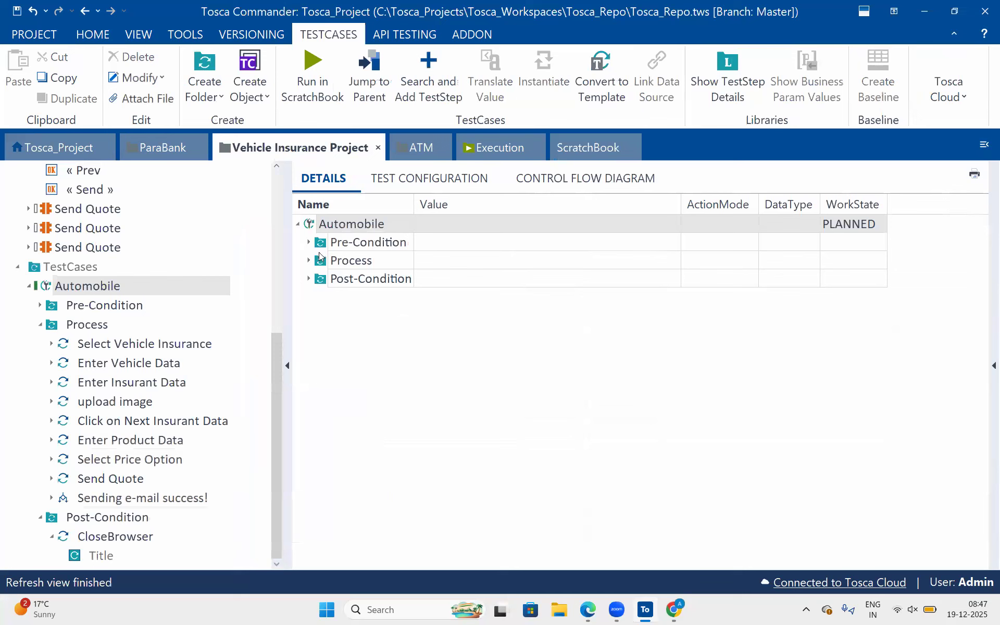
click(133, 498)
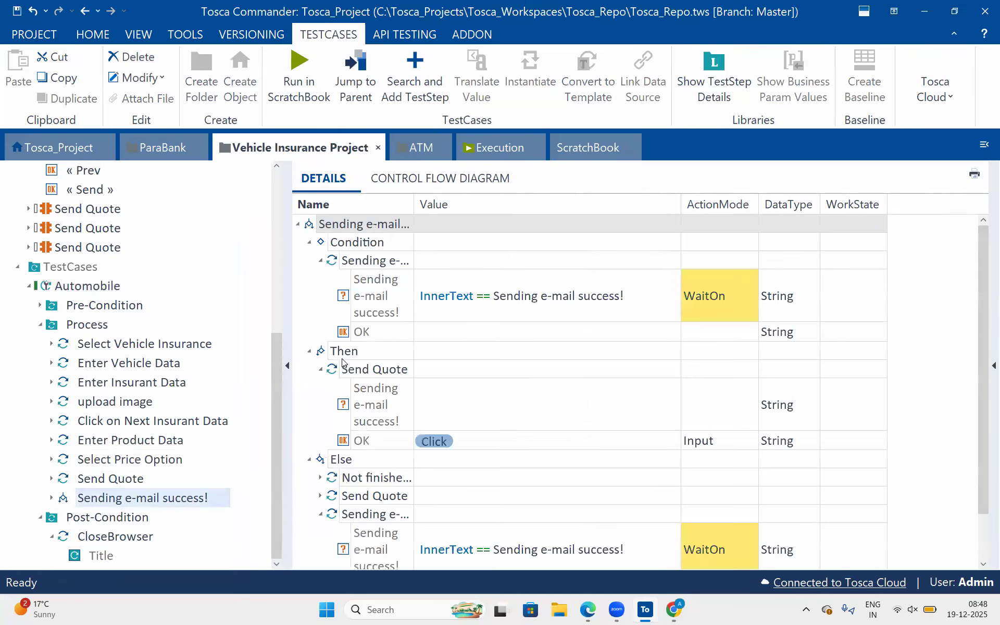
click(310, 242)
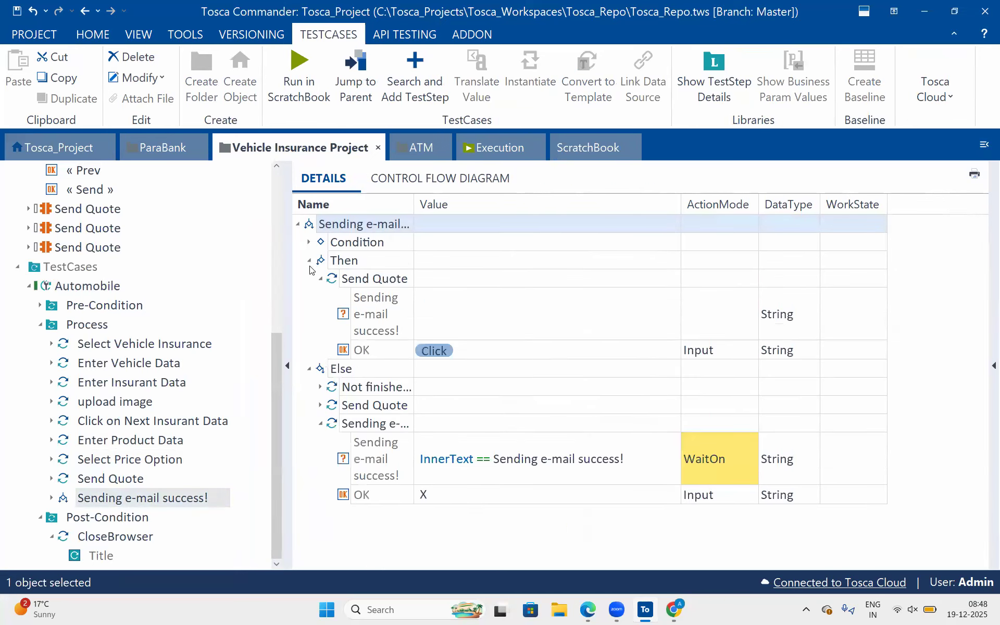
click(309, 260)
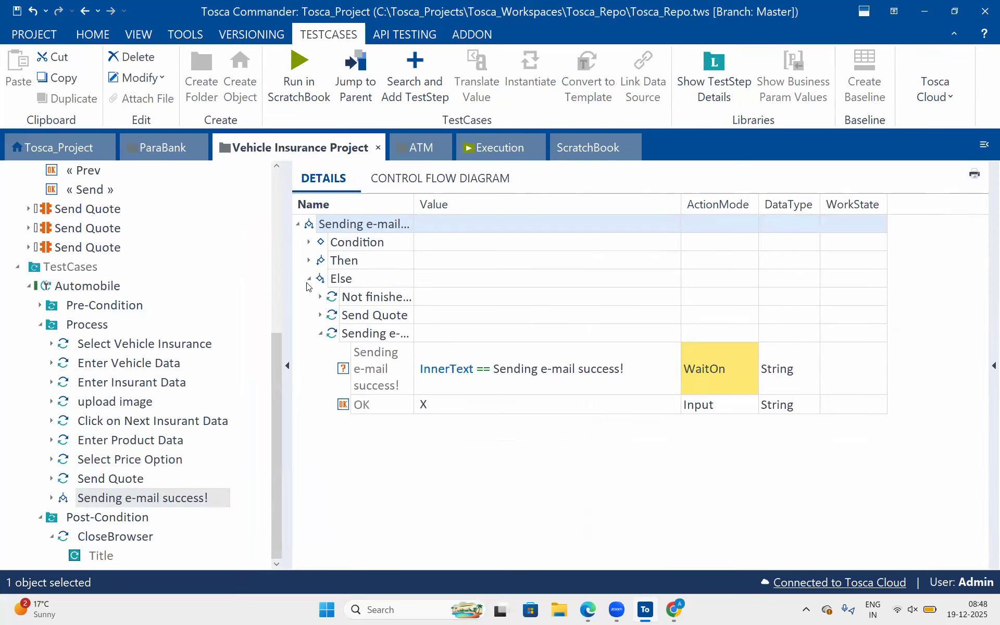
click(309, 279)
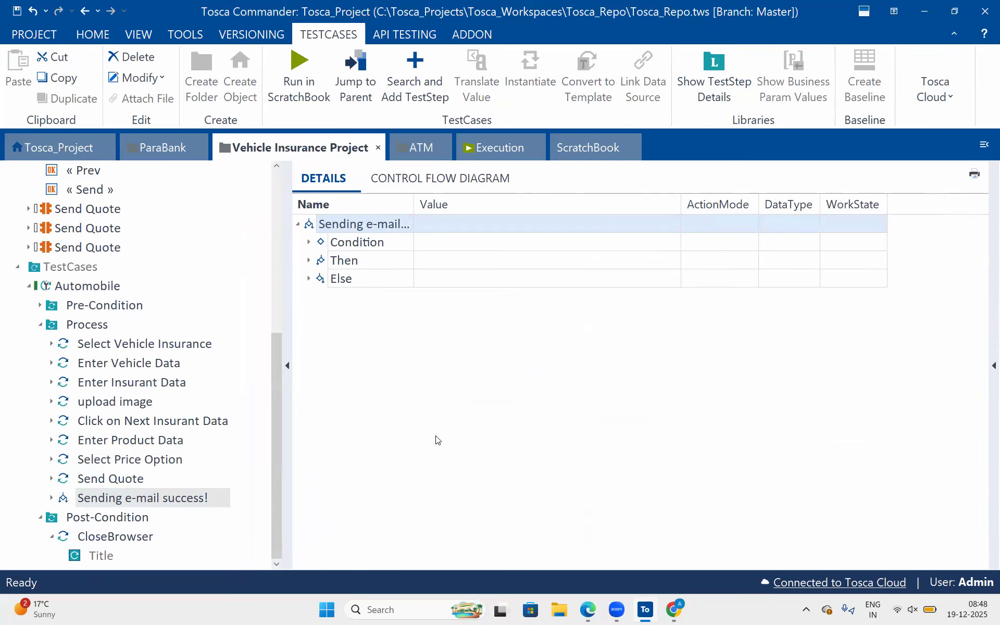
Switch to Chrome and review the vehicle data, product data, price option and Send Quote pages of the automobile insurance form.
click(675, 611)
scroll(471, 341, up, 2)
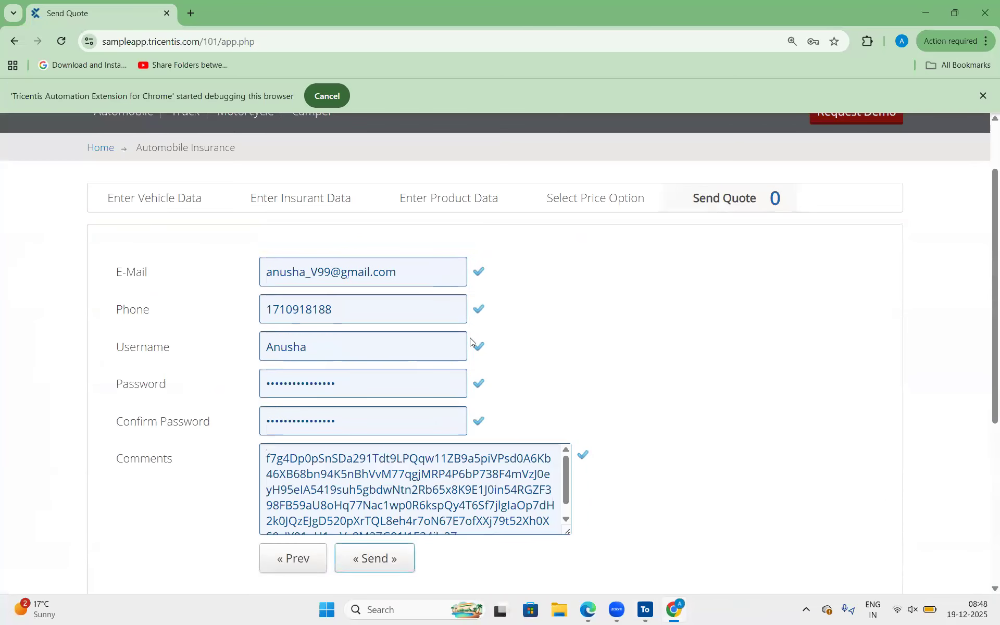
click(126, 211)
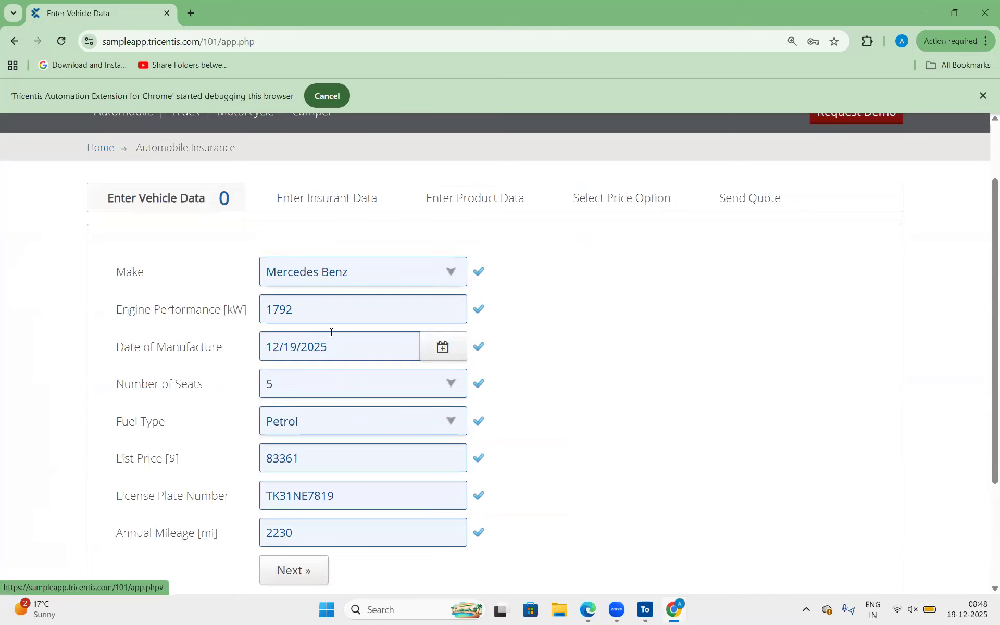
click(351, 194)
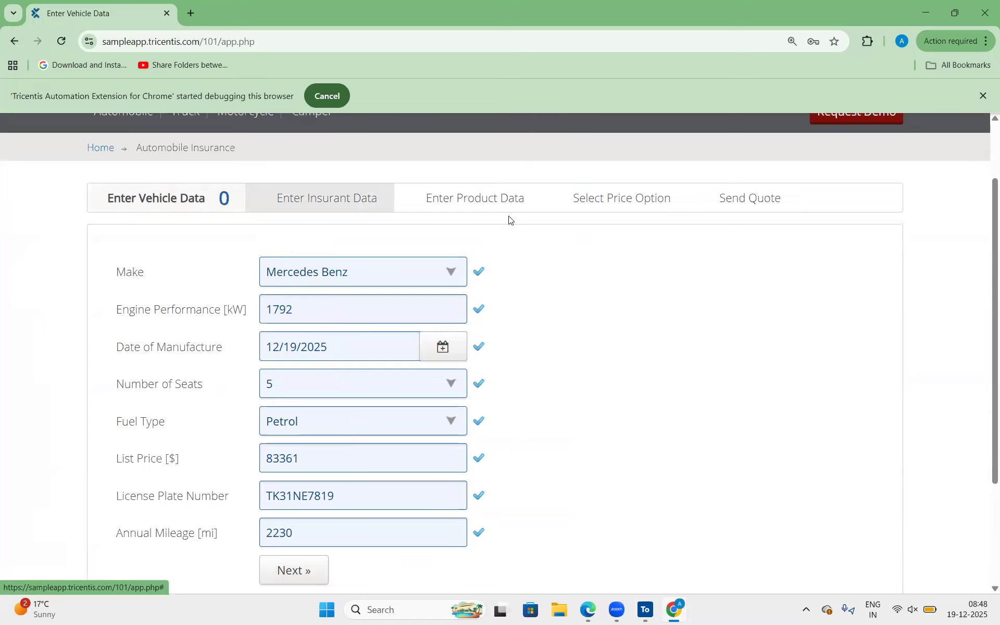
click(515, 202)
click(626, 199)
click(704, 205)
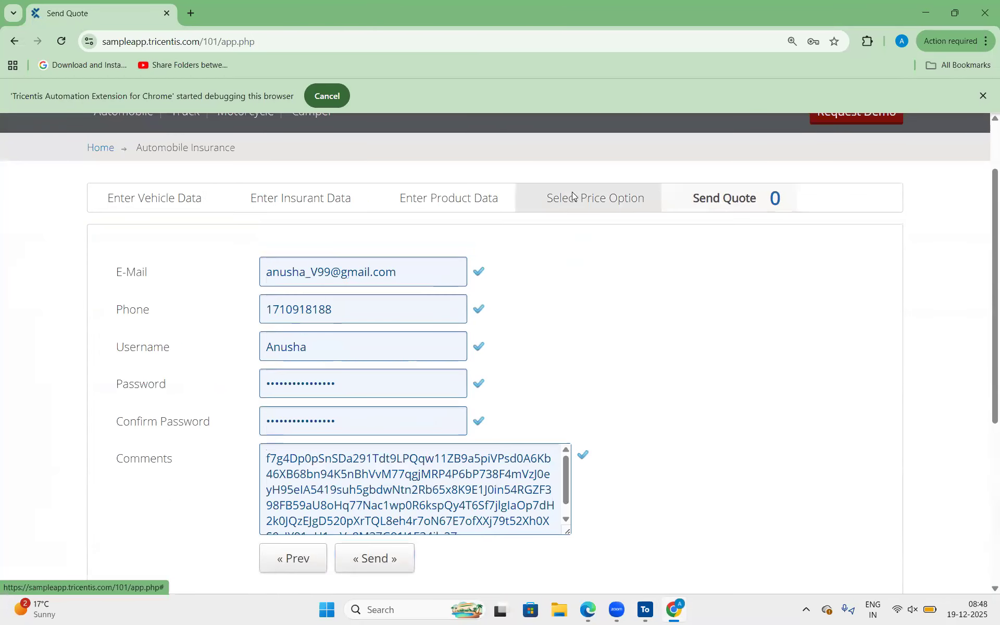
click(573, 196)
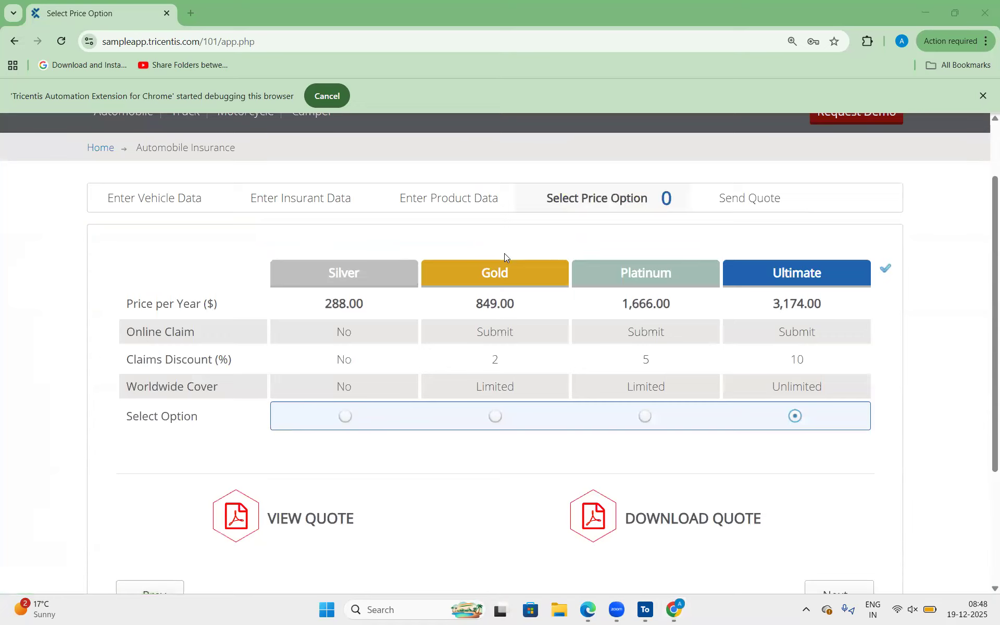
click(440, 208)
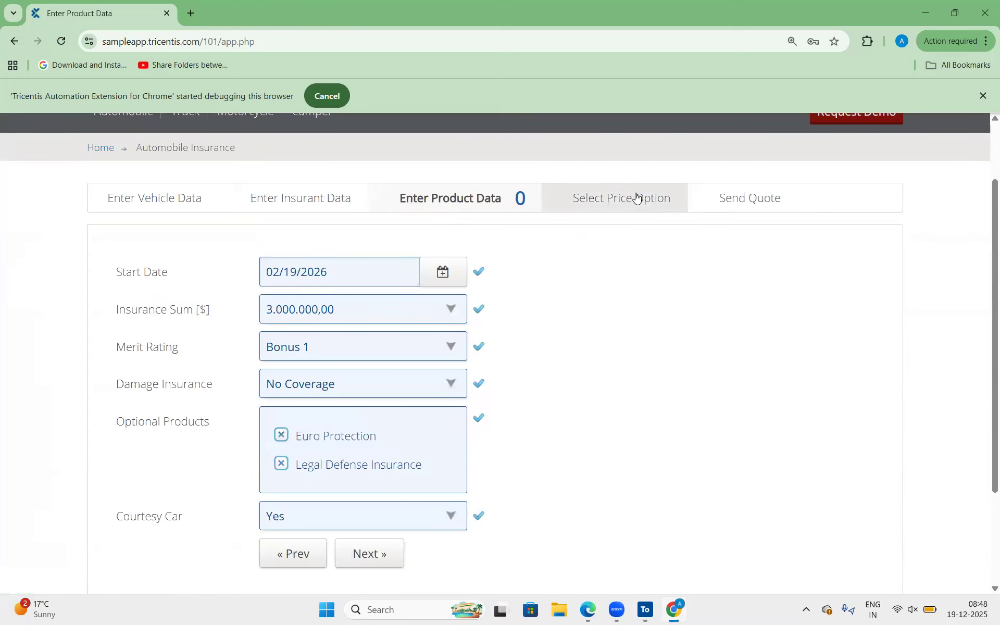
click(642, 199)
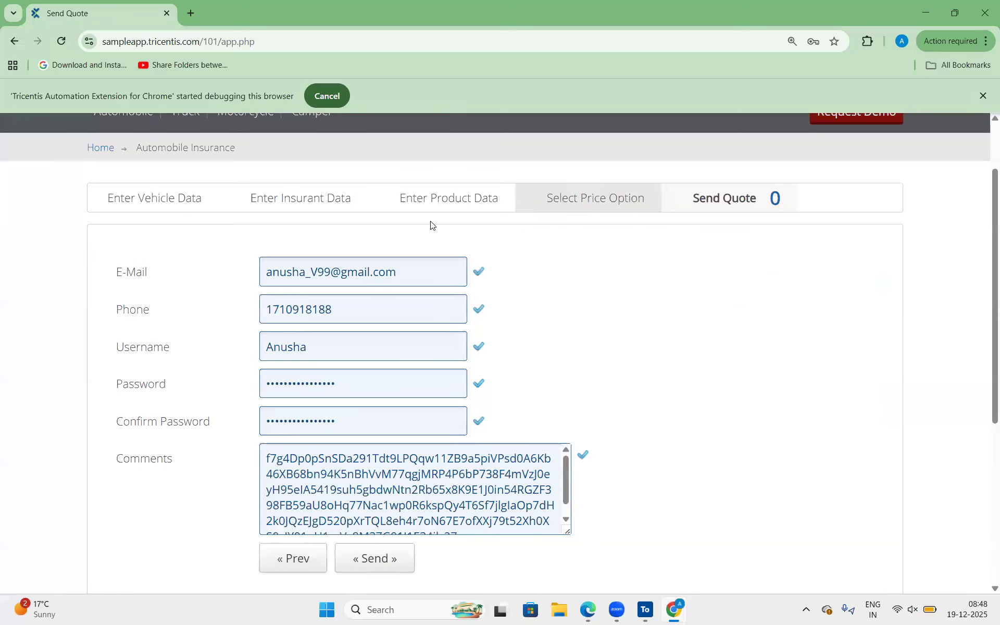
Review the Automobile Insurance breadcrumb above the Send Quote form and open the Enter Vehicle Data page.
scroll(431, 224, up, 2)
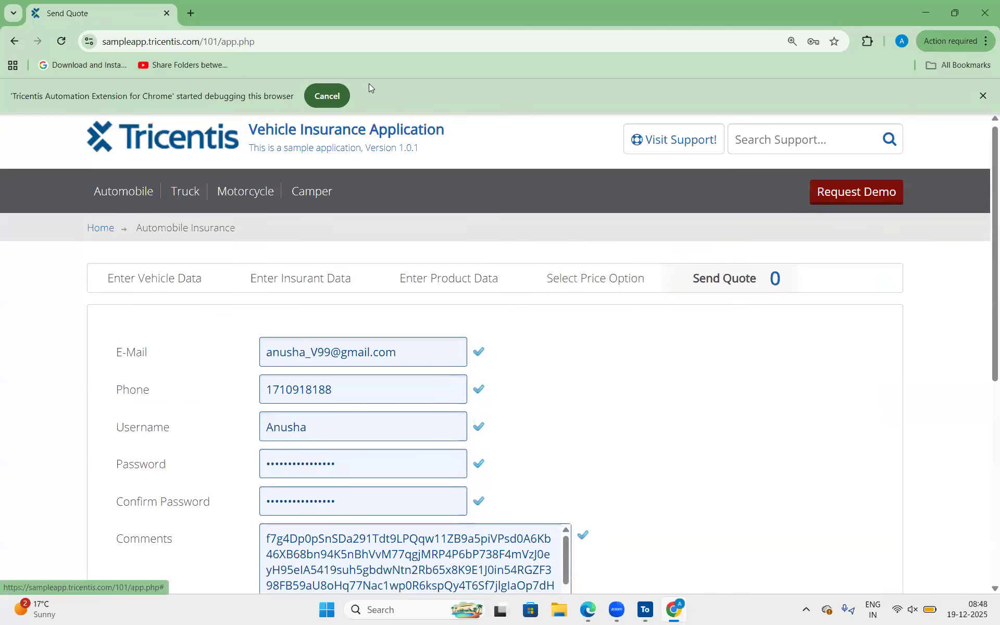
mouse_move(131, 215)
mouse_down()
mouse_move(254, 224)
mouse_move(260, 241)
mouse_up()
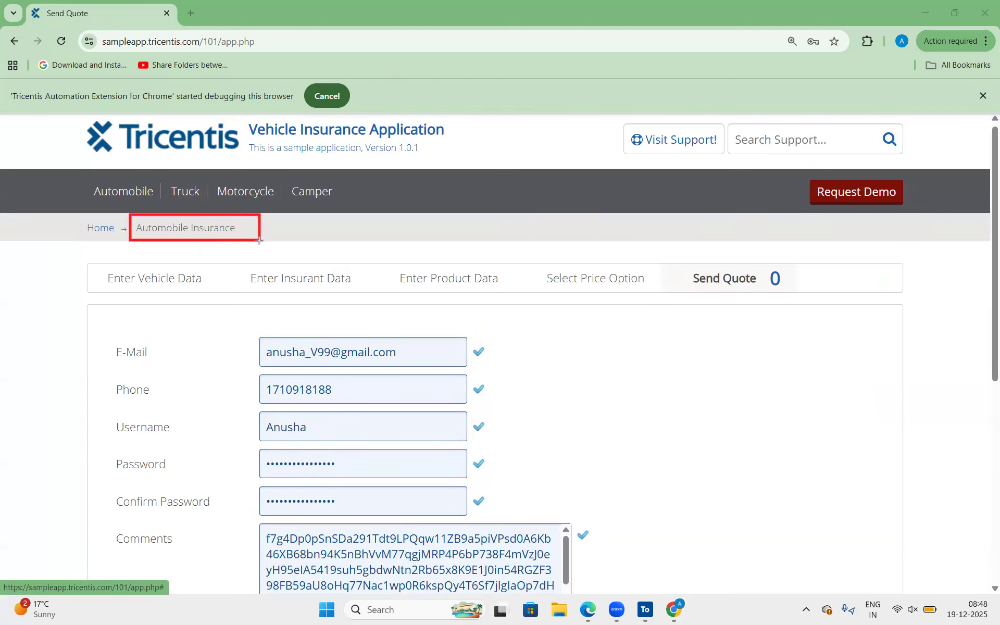
click(160, 293)
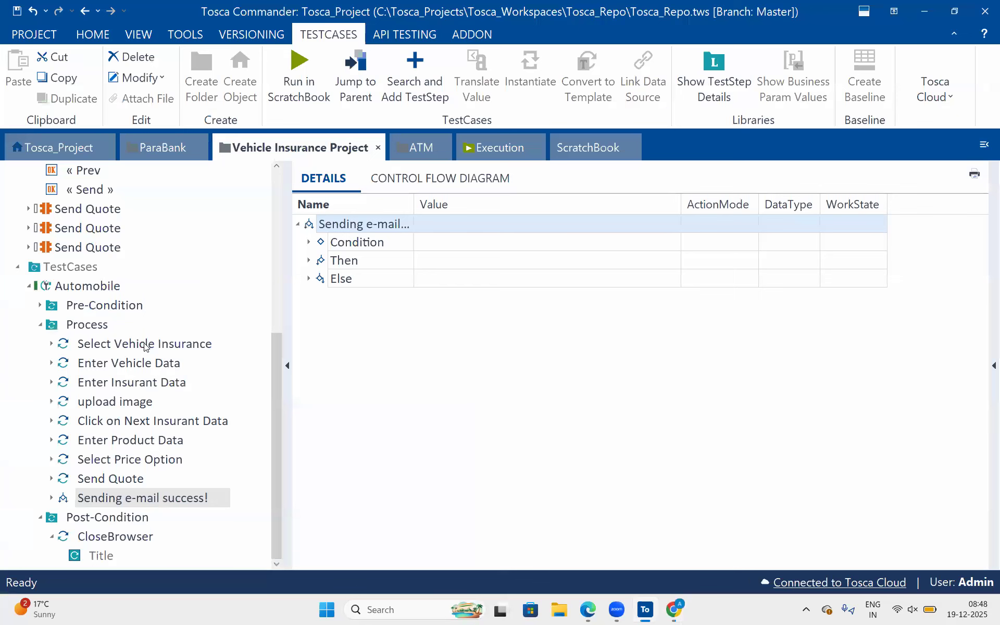
Switch to Tosca Commander, show the Enter Vehicle Data test step's values and collapse its Make entry.
click(146, 345)
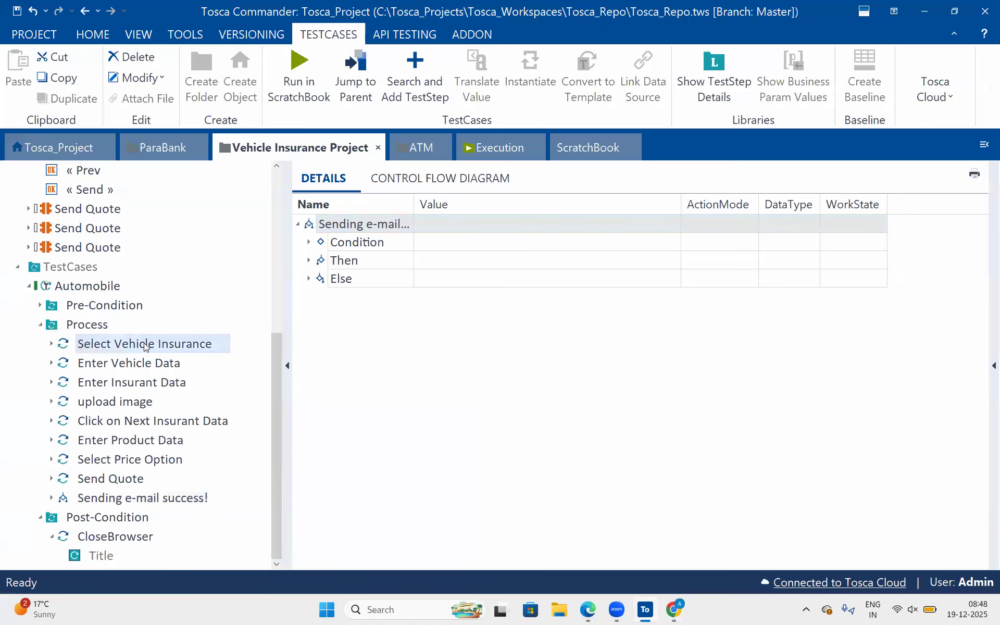
click(120, 364)
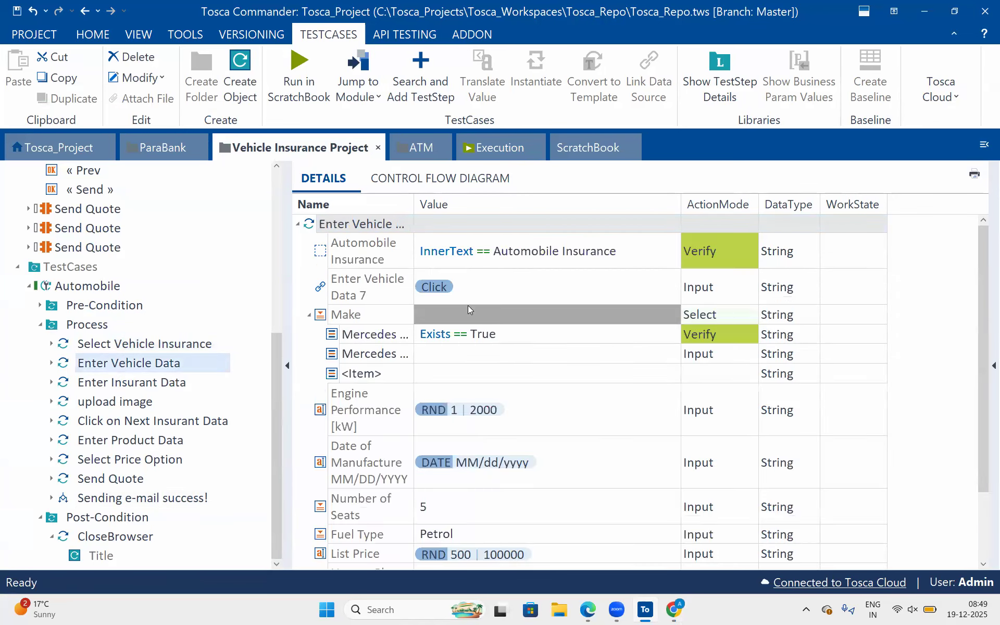
click(309, 315)
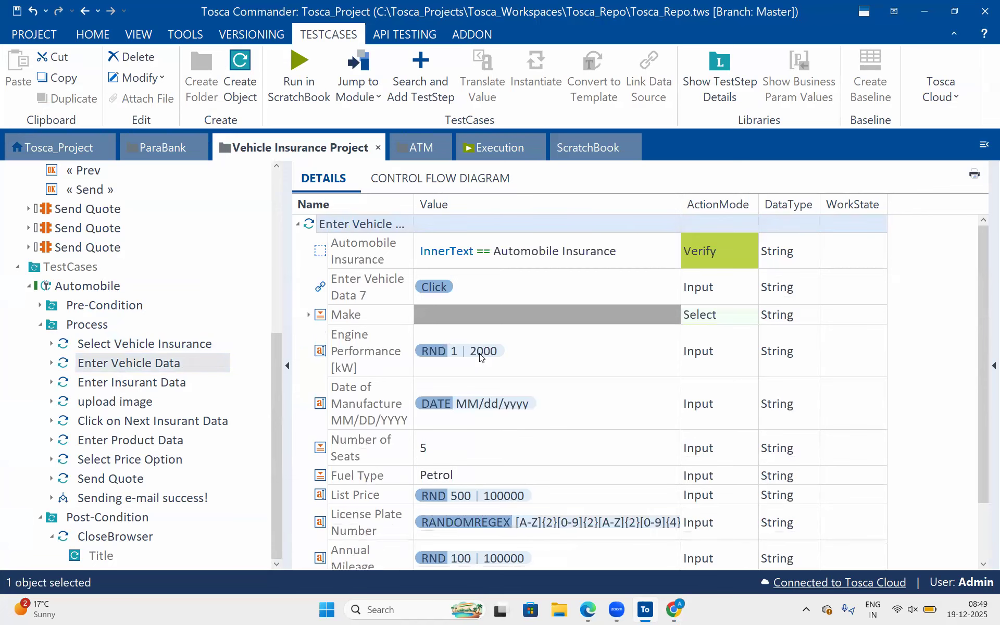
scroll(481, 357, down, 2)
Set the value of Next » in the Enter Vehicle Data test step to {Click}.
click(436, 532)
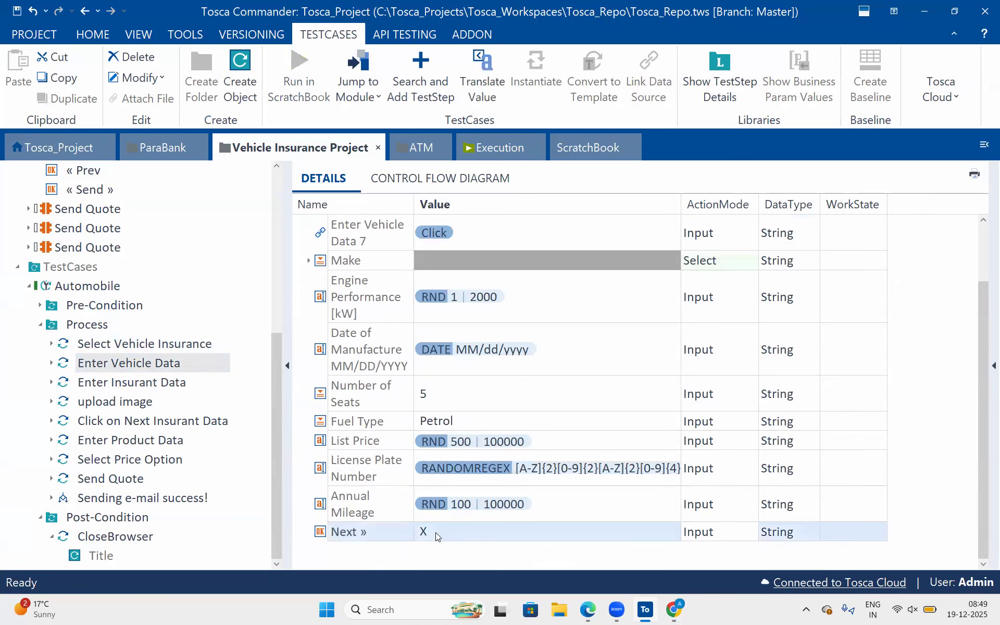
click(436, 532)
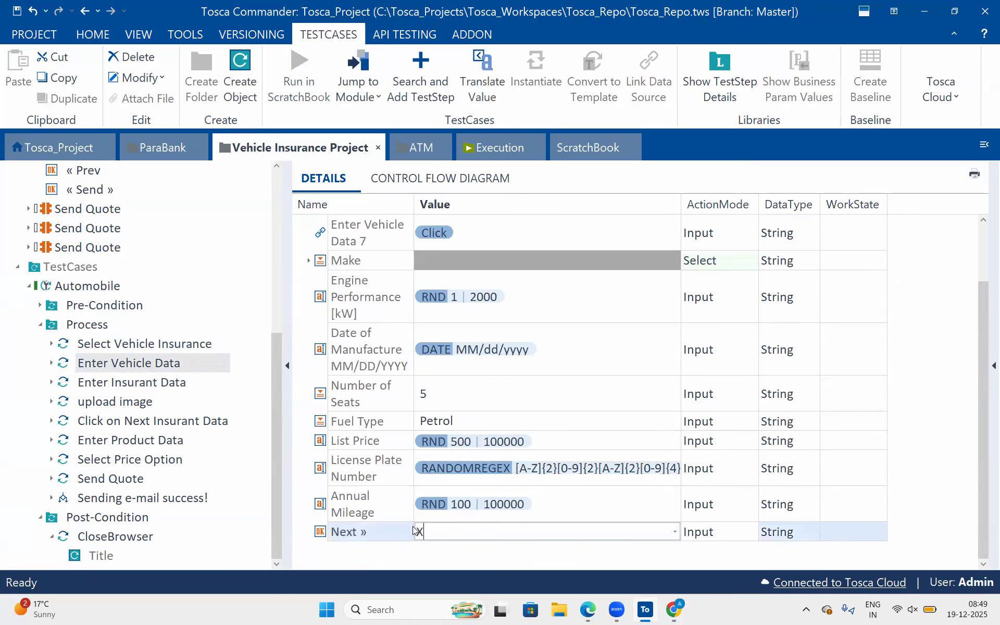
click(416, 528)
drag(417, 527, 436, 527)
key(BackSpace)
text({)
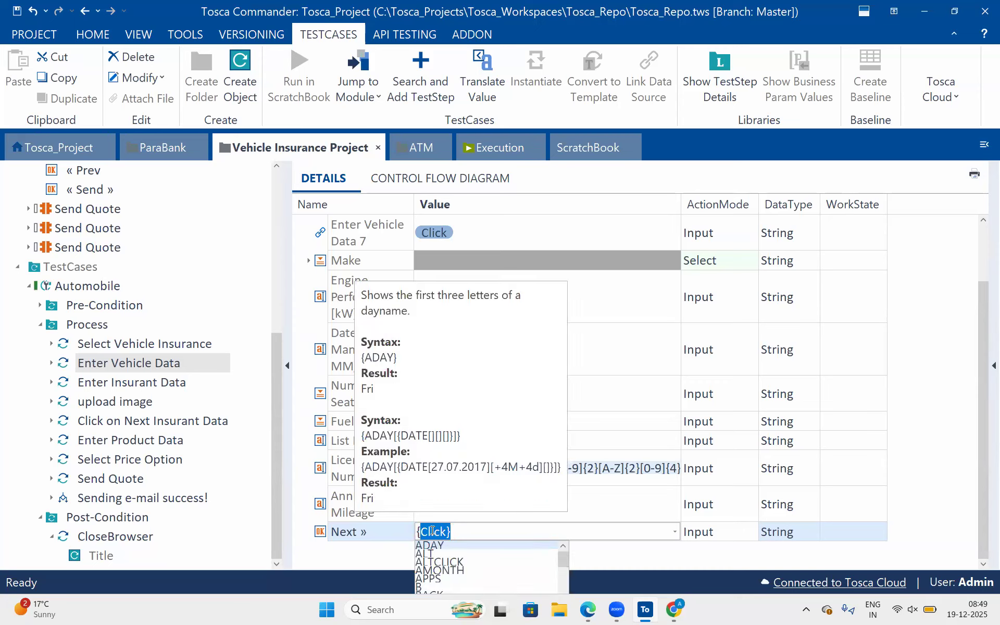
text(Cli)
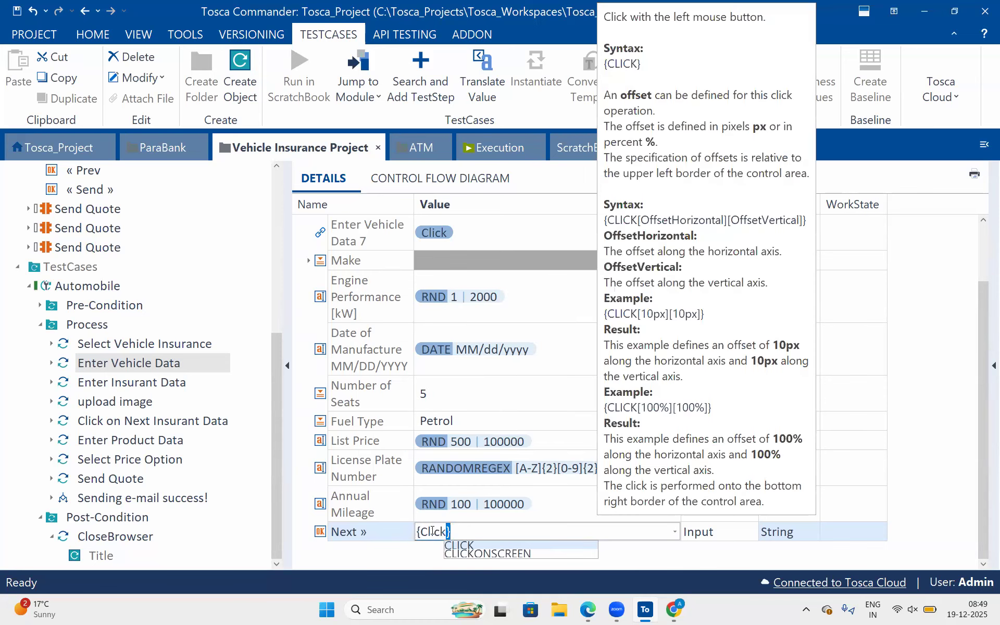
key(Return)
Switch to Chrome and review the Enter Vehicle Data page from its Next » button up to the page navigation.
click(668, 610)
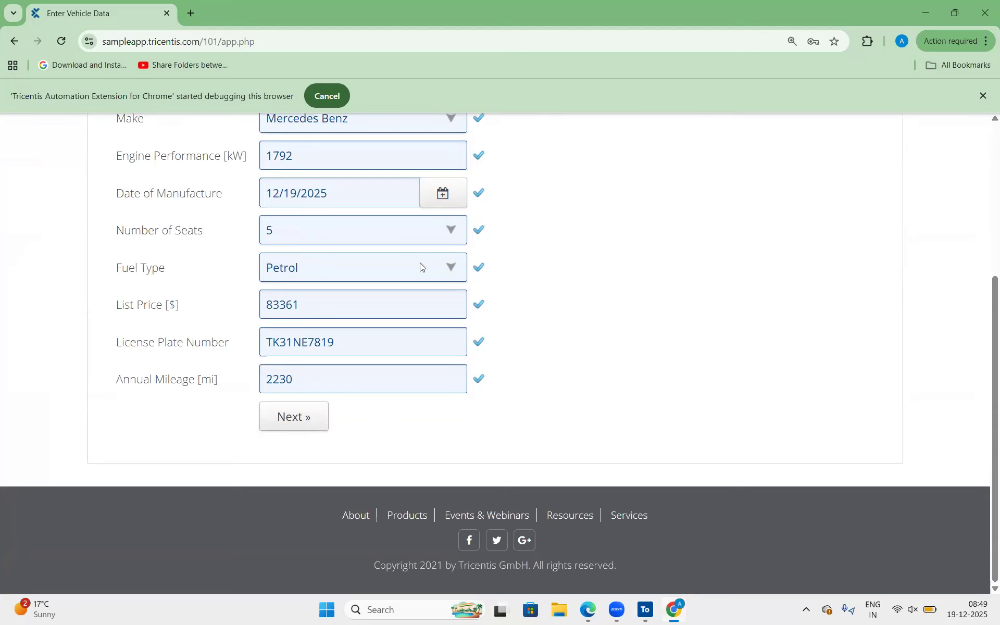
key(alt+Tab)
click(358, 411)
scroll(360, 411, up, 2)
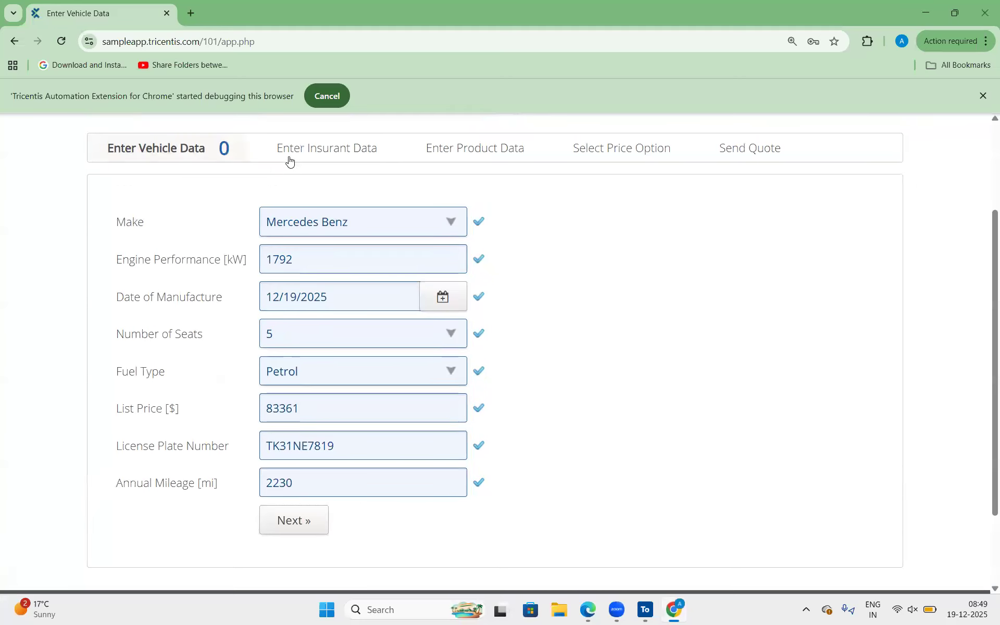
Go back and forth between the vehicle, insurant and product data pages and examine the fields of the Enter Insurant Data page.
click(311, 154)
click(452, 150)
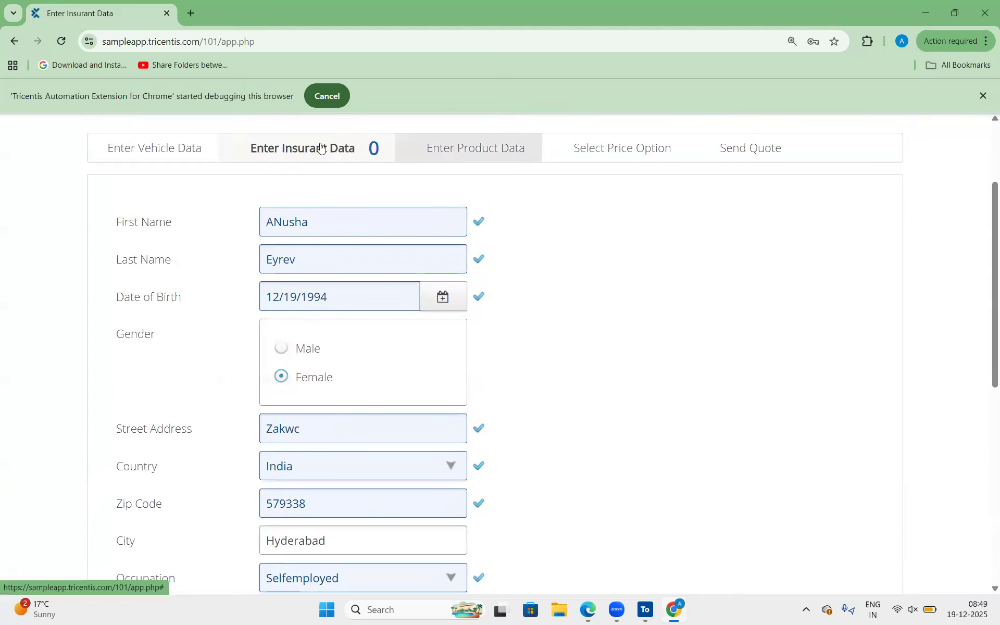
click(320, 149)
click(165, 152)
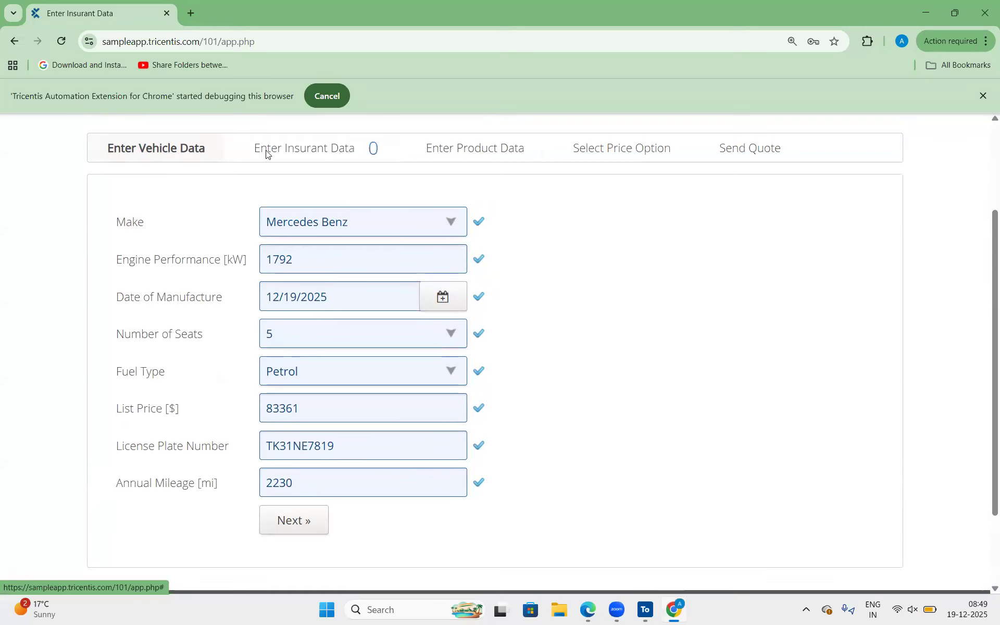
click(491, 147)
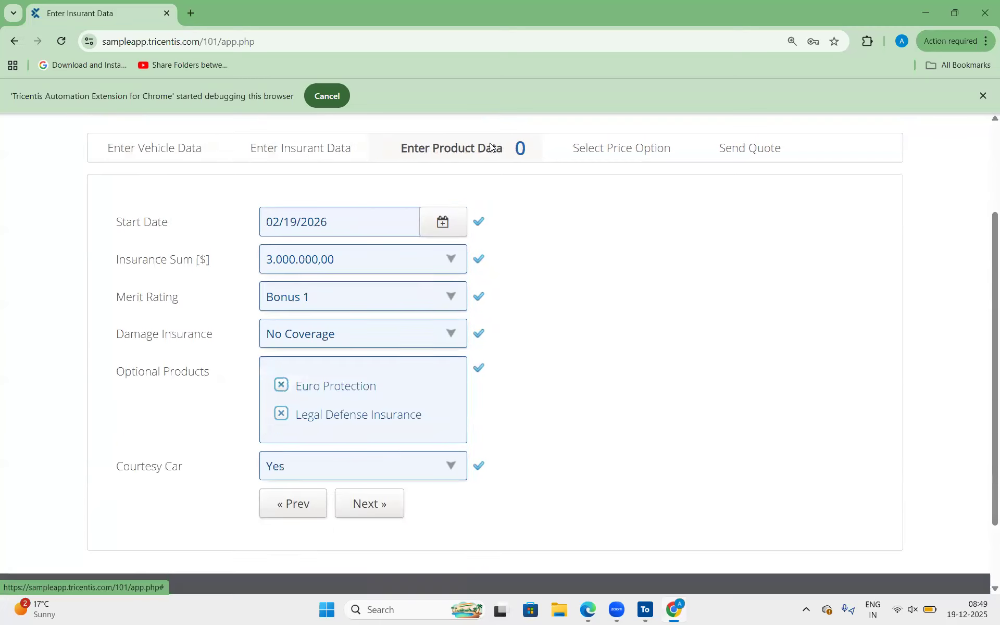
click(302, 156)
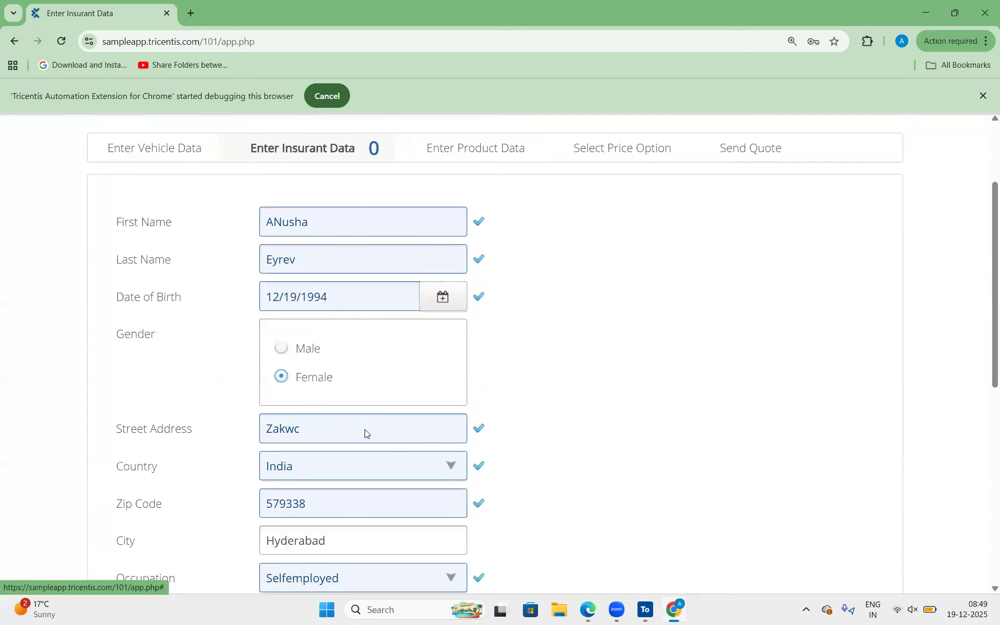
scroll(365, 432, down, 8)
scroll(350, 321, up, 10)
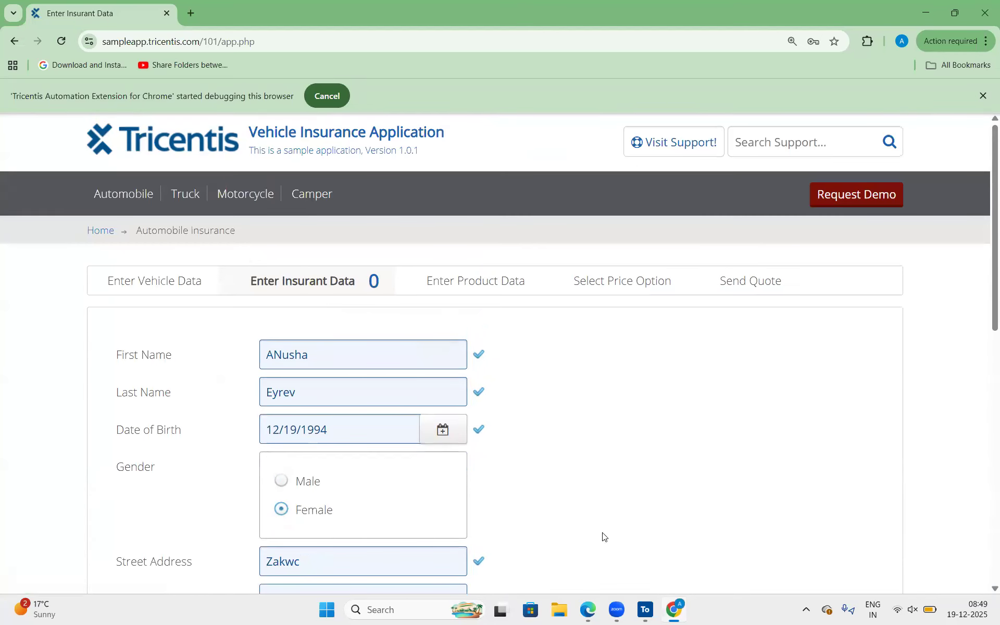
click(448, 287)
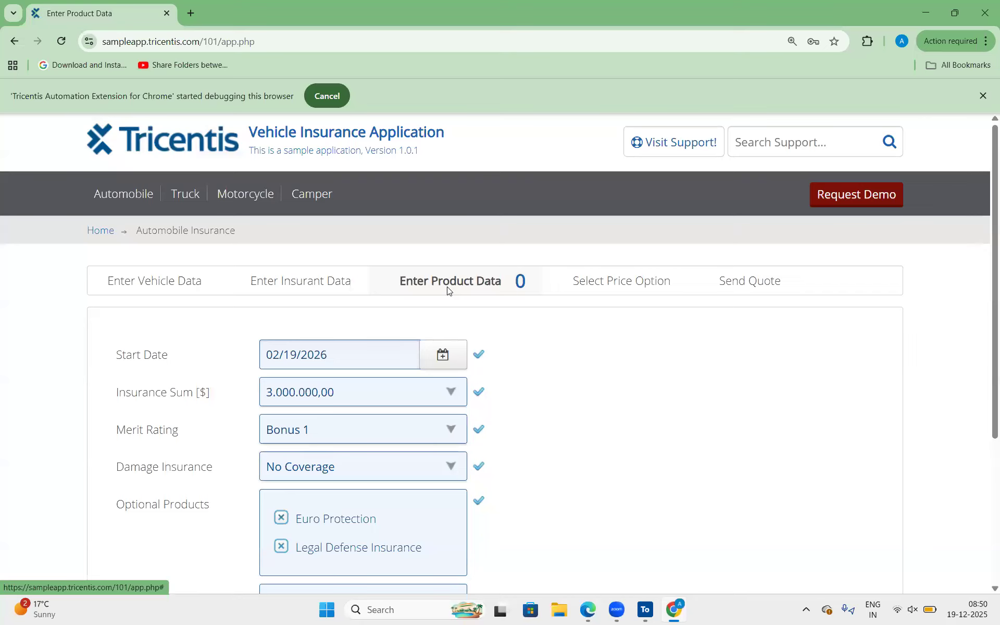
click(329, 284)
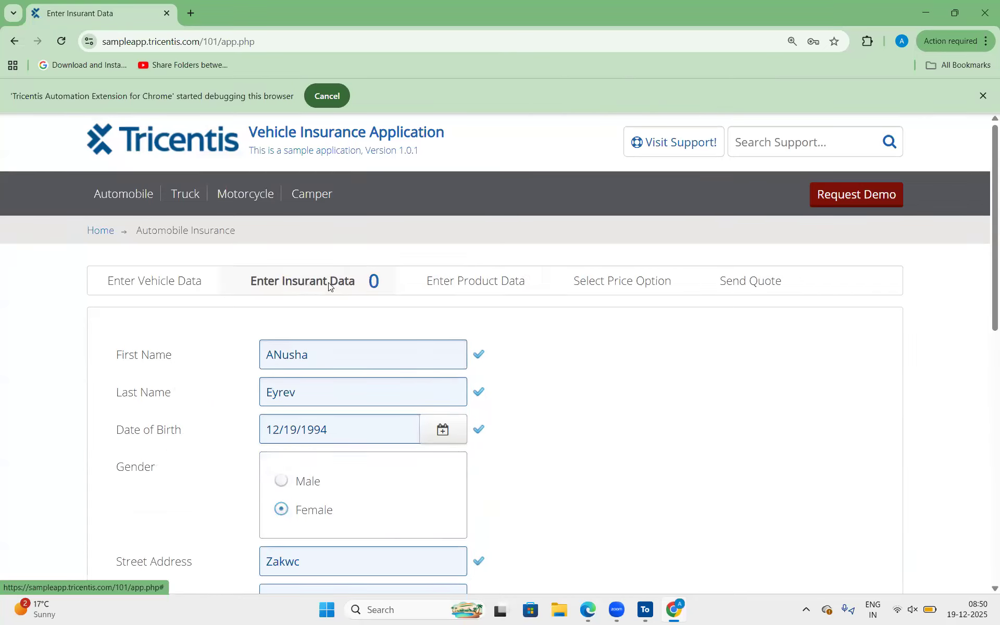